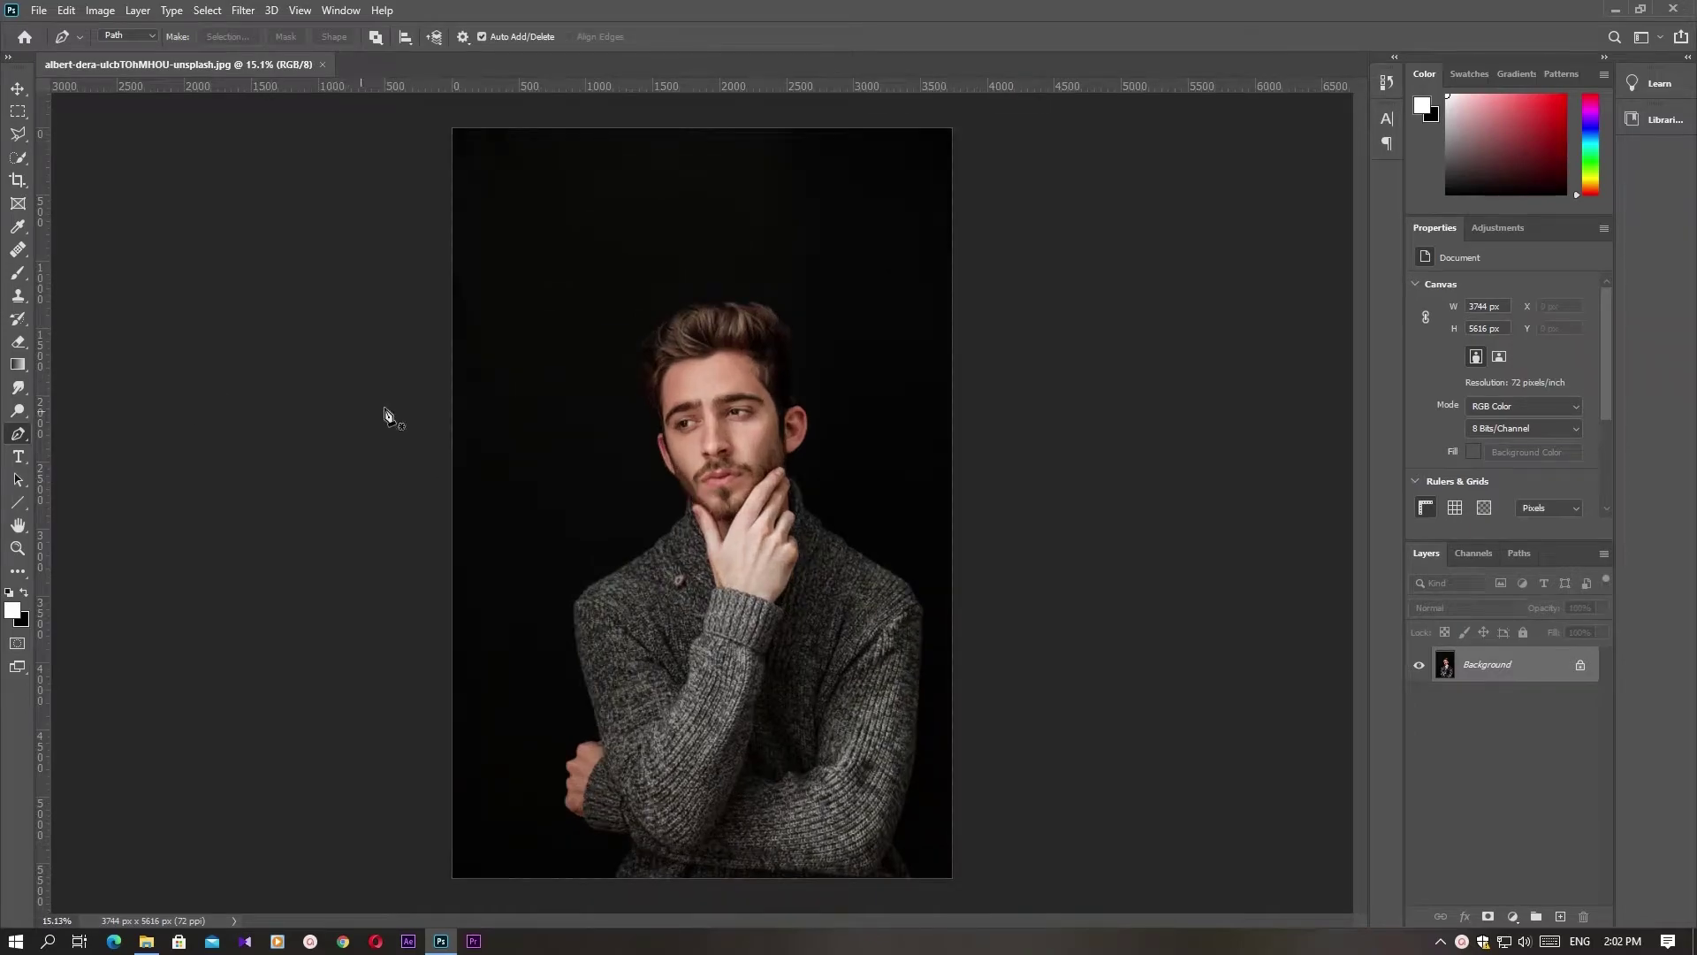
- Add an empty Layer 1 above the Background and zoom in on the collar
scroll(685, 526, "up", 1)
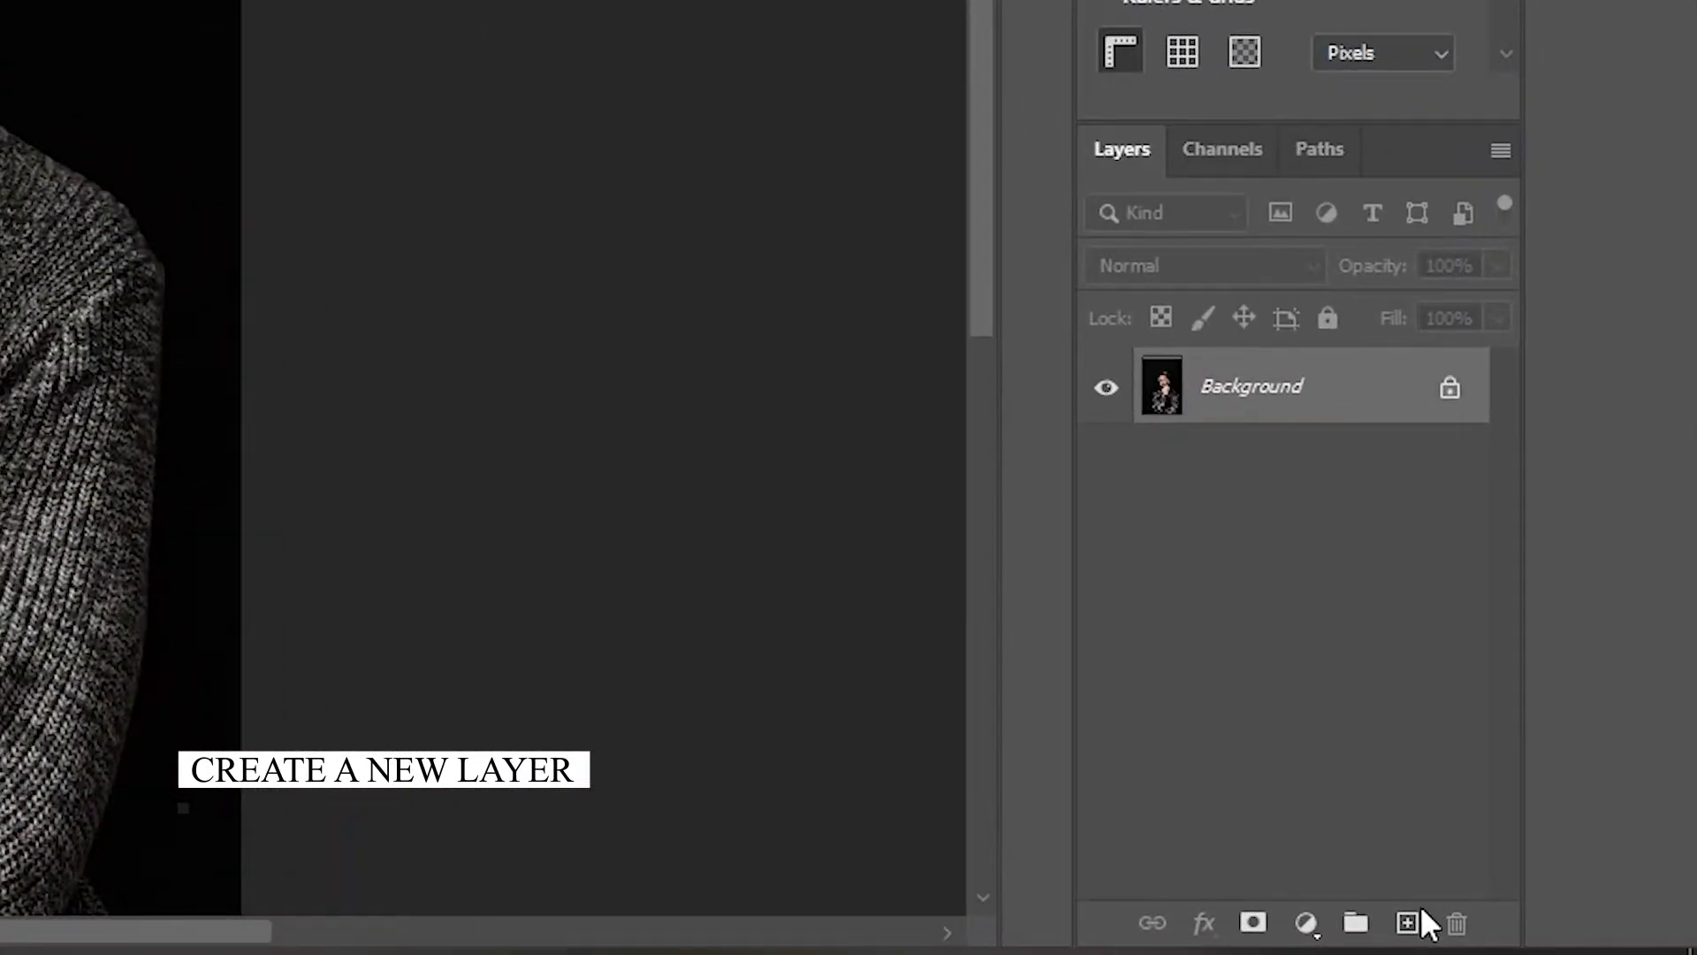
left_click(1483, 920)
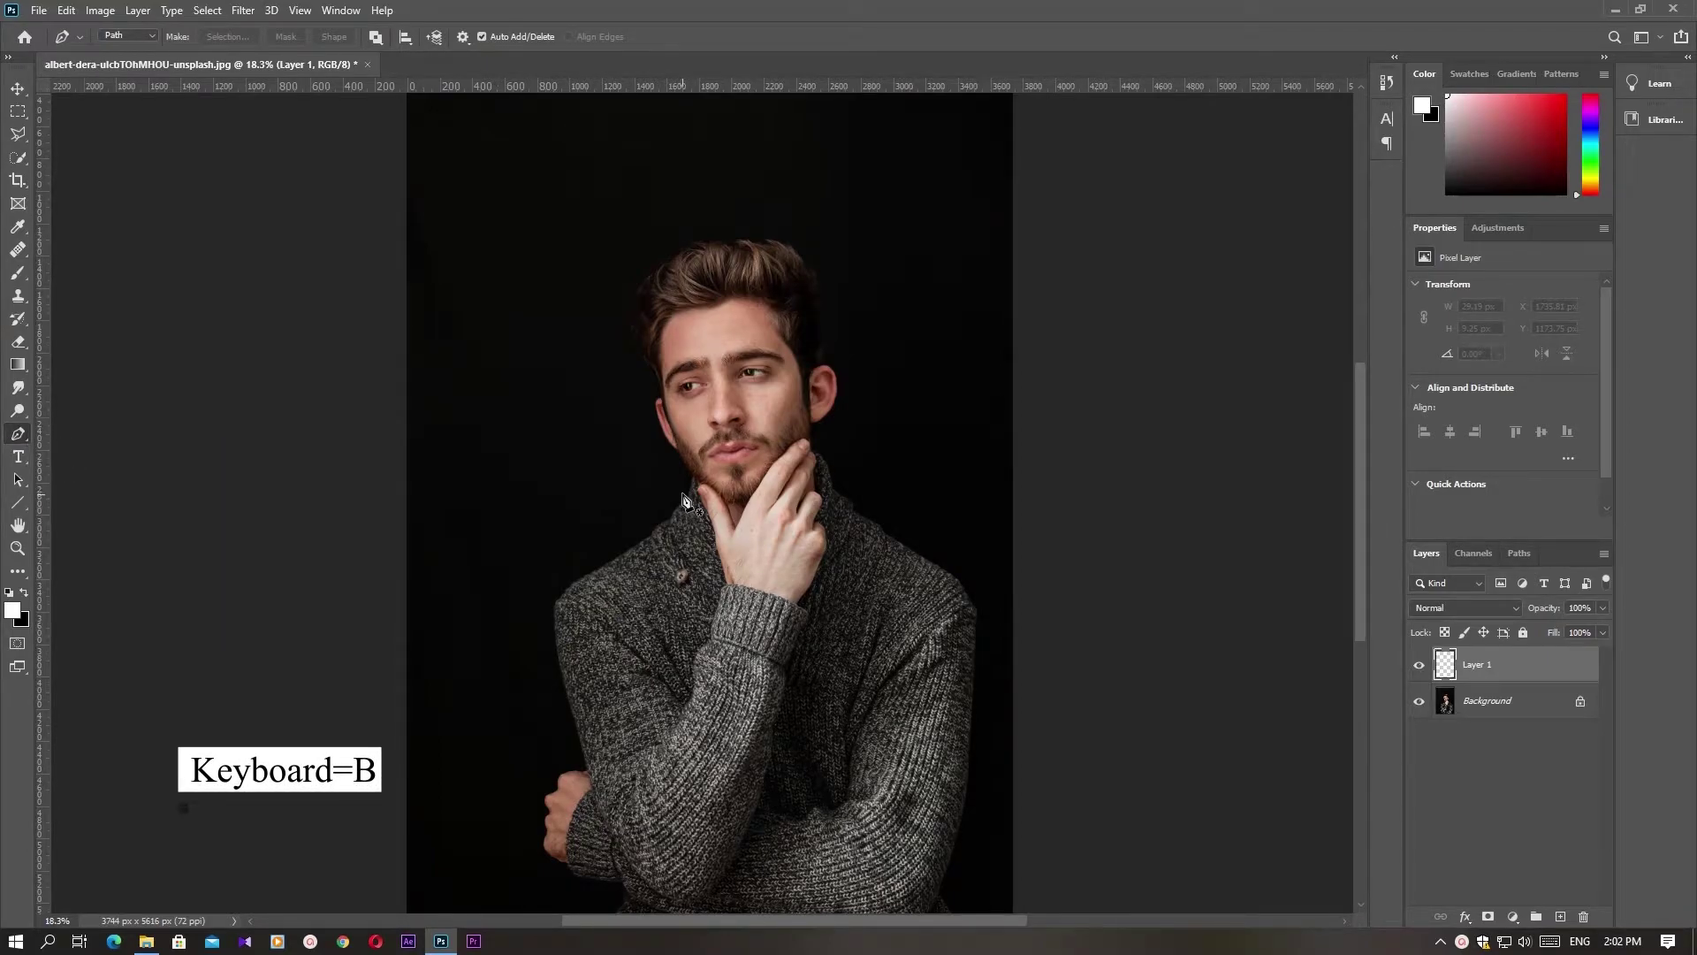
scroll(688, 495, "up", 3)
scroll(687, 495, "up", 1)
scroll(699, 478, "up", 2)
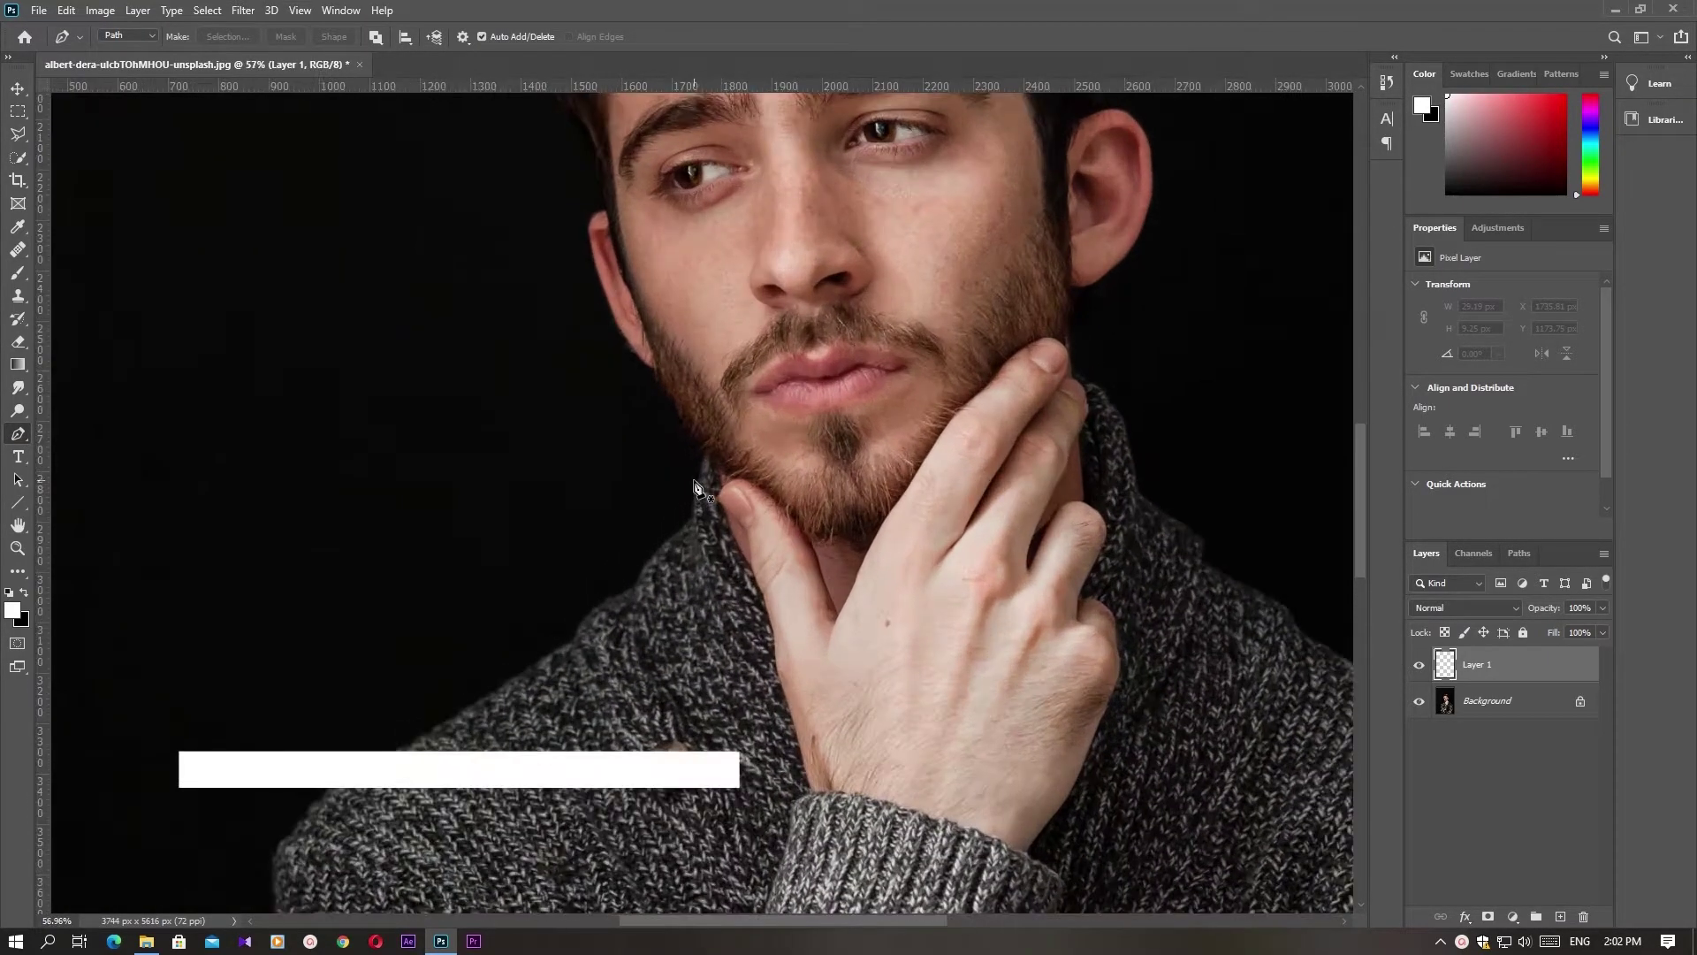
- Start the pen path under the chin and run it down the collar to the shoulder
left_click(705, 457)
left_click(696, 499)
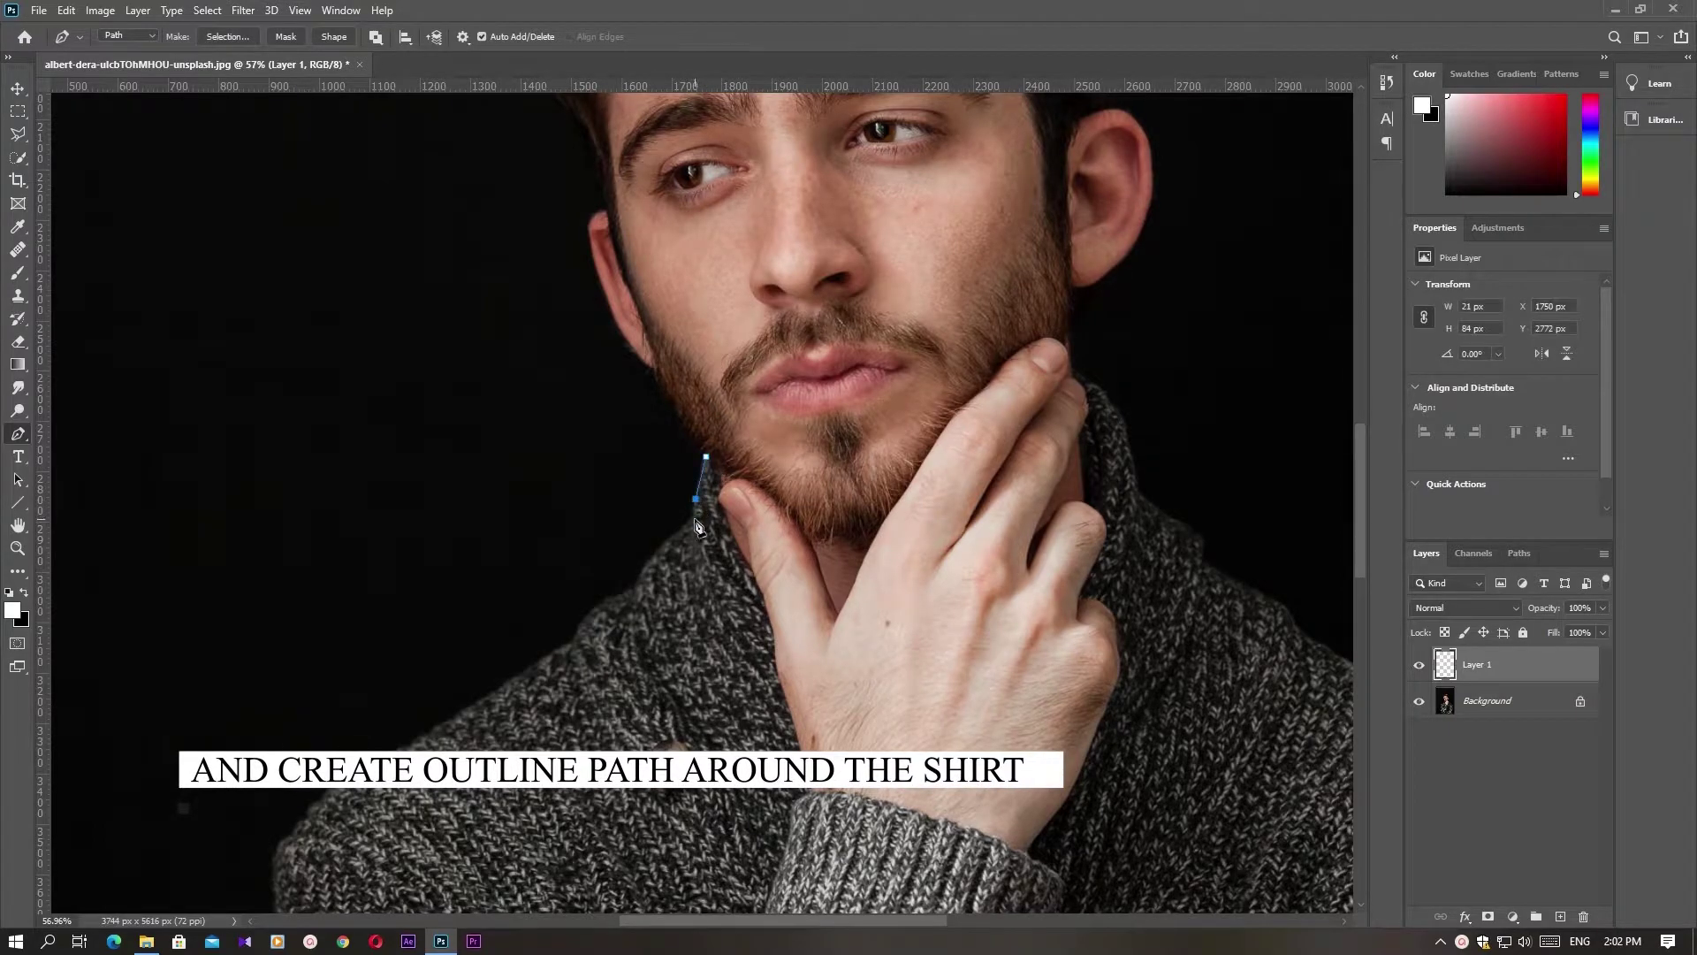
left_click(652, 559)
left_click_drag(615, 593, 489, 709)
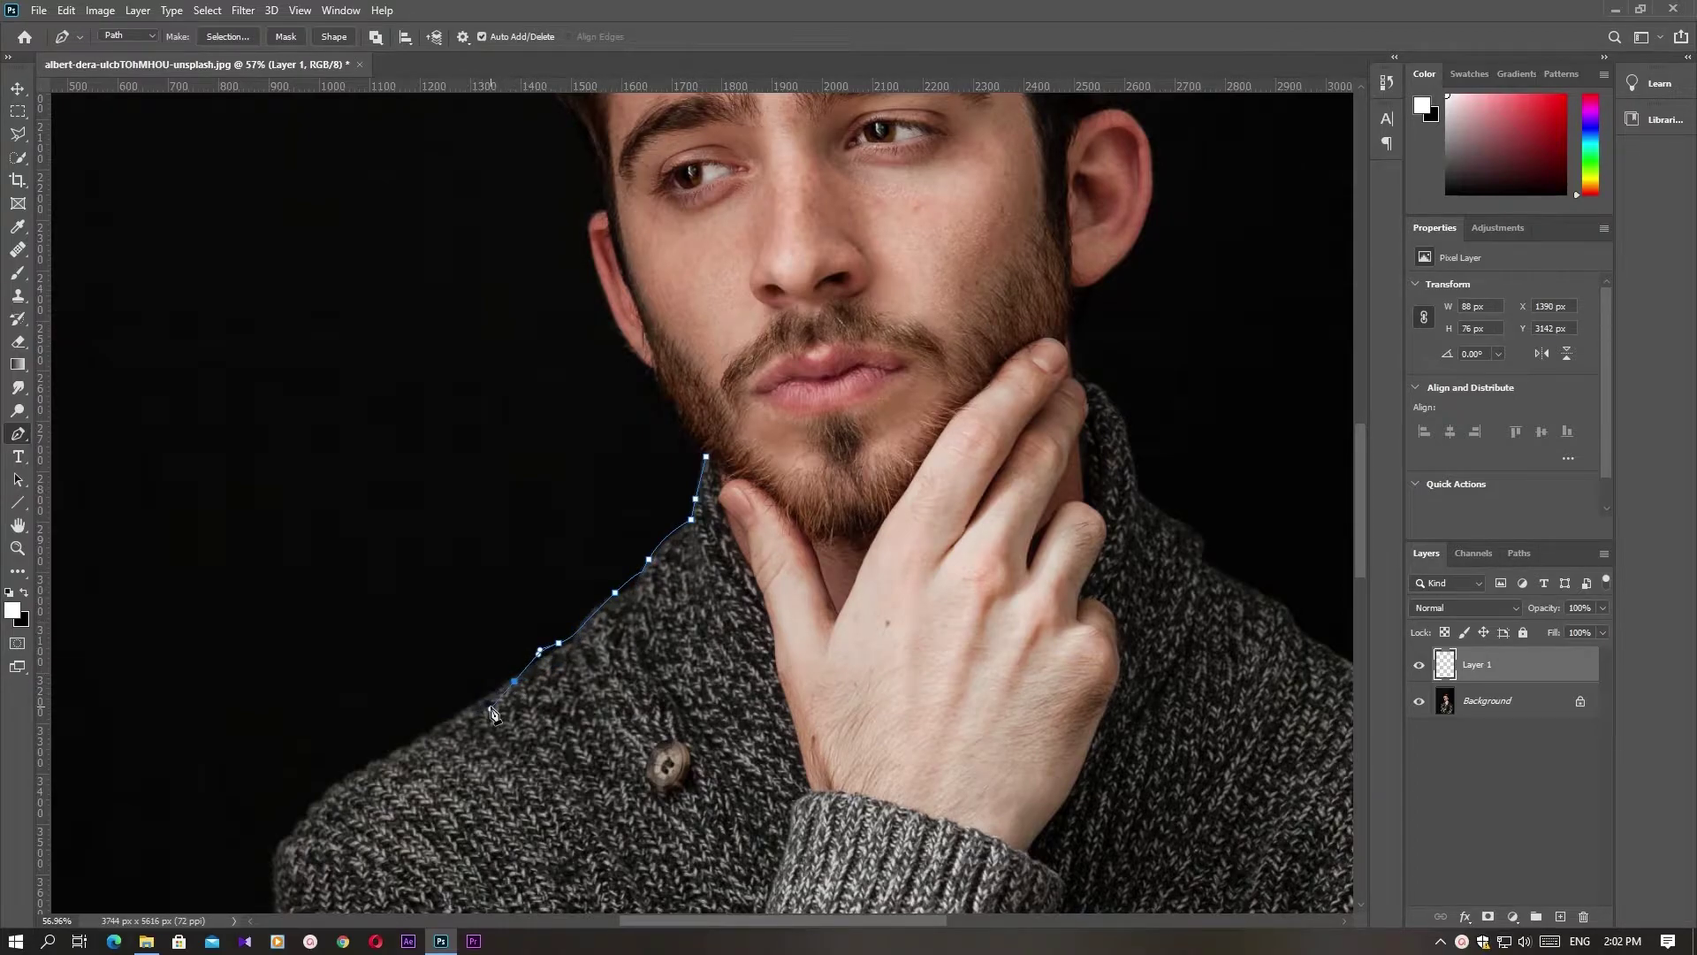
key("ctrl+z")
key("ctrl+z")
left_click(531, 666)
left_click(497, 692)
left_click(439, 716)
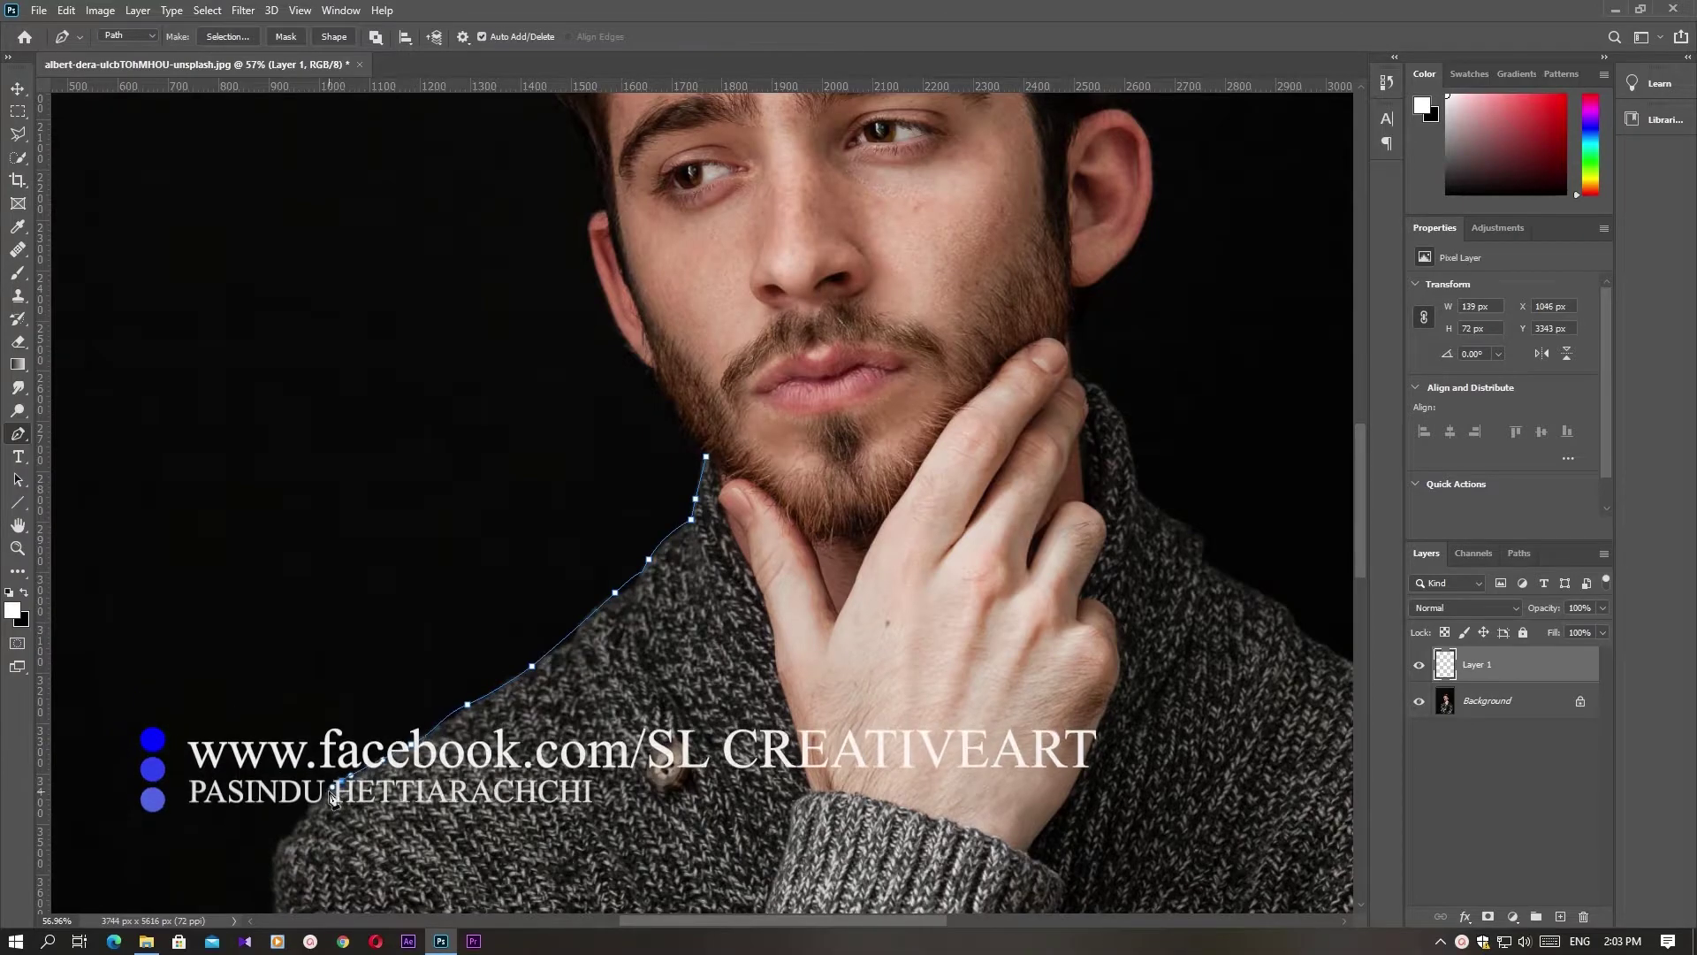
- Pan to the lower sweater and add curved anchors further down the shoulder
key("v")
left_click_drag(450, 767, 508, 616)
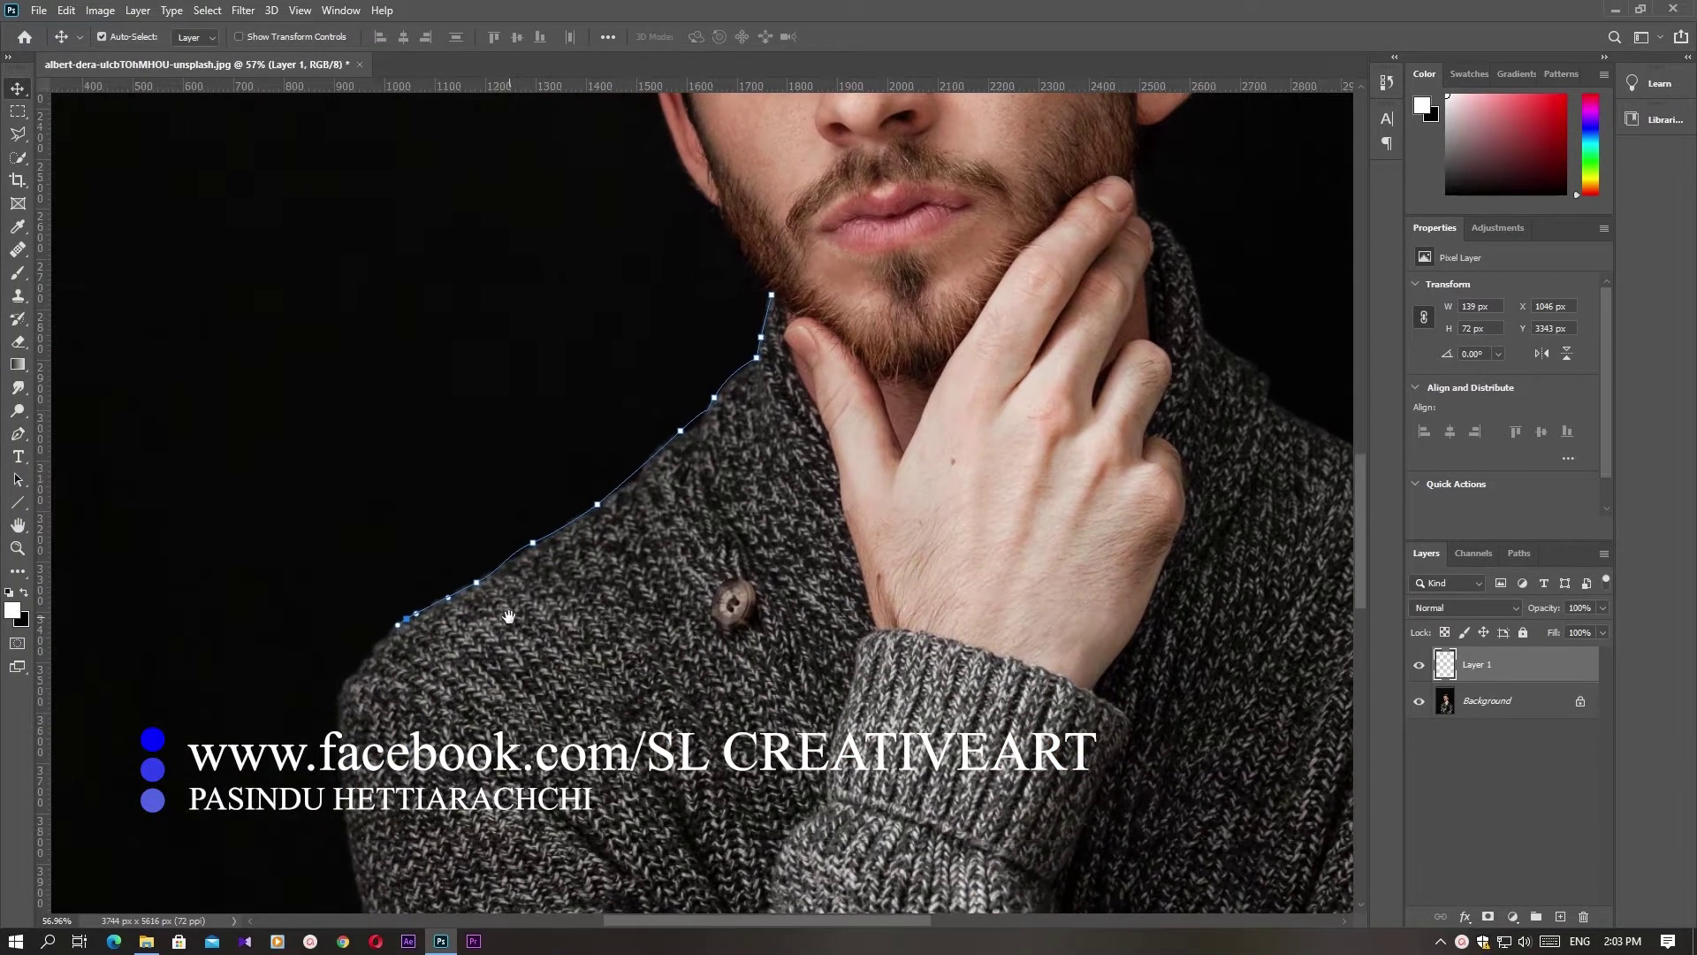
left_click(353, 687)
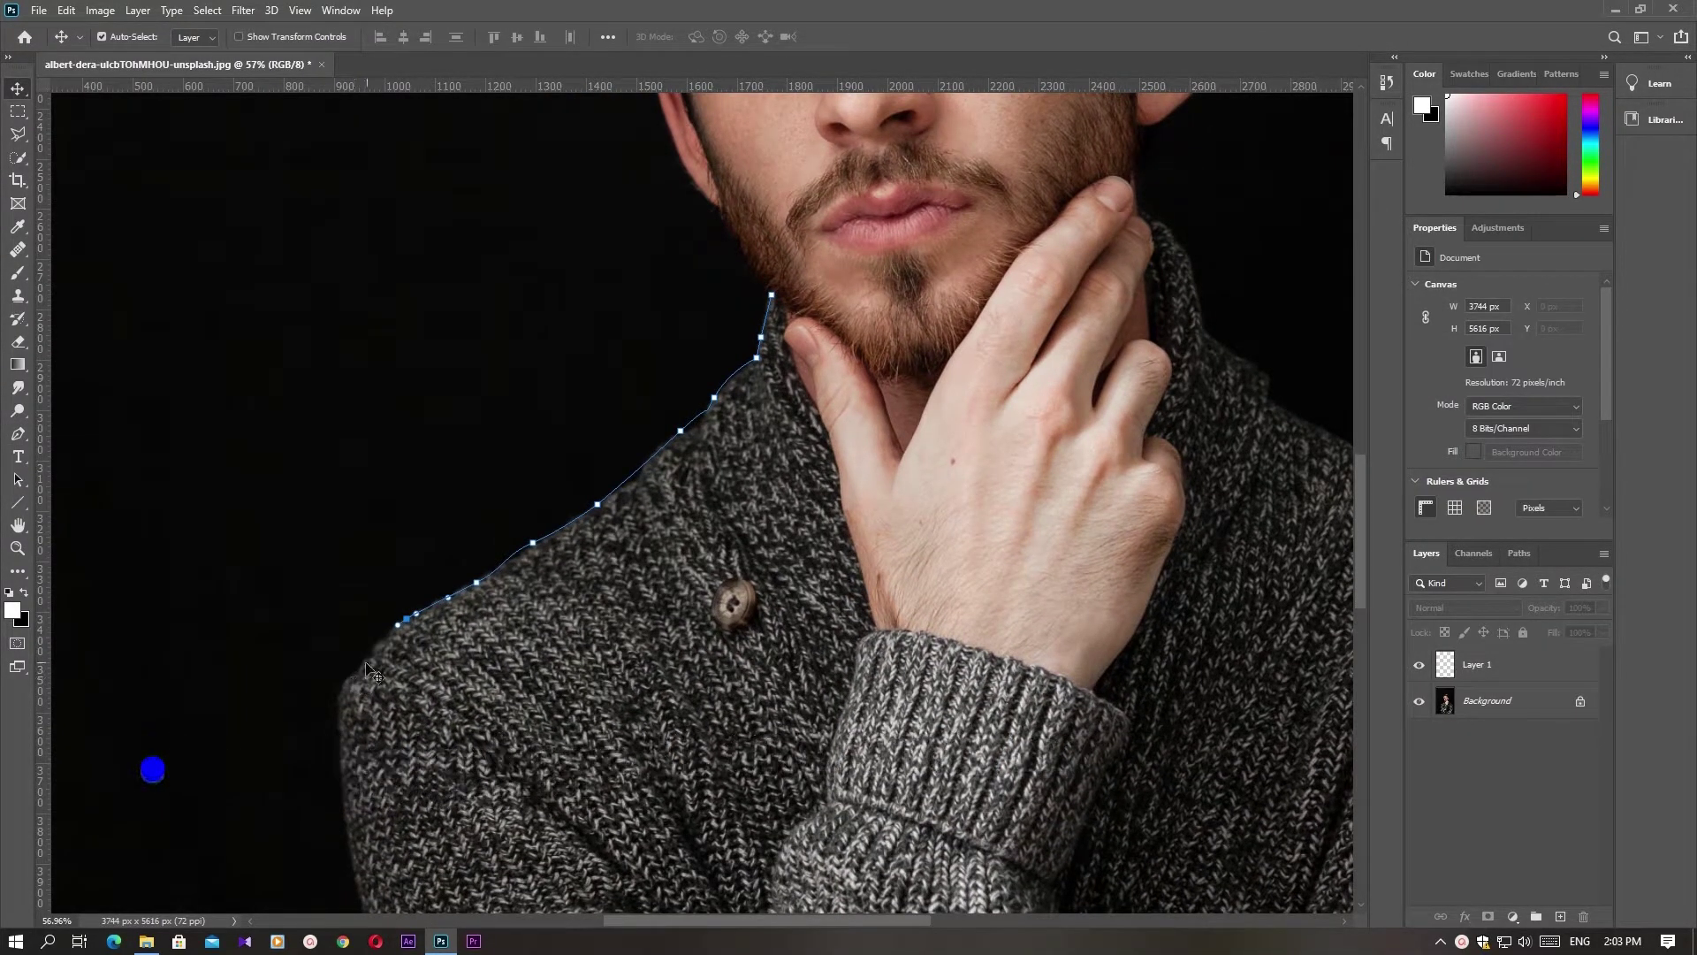
key("p")
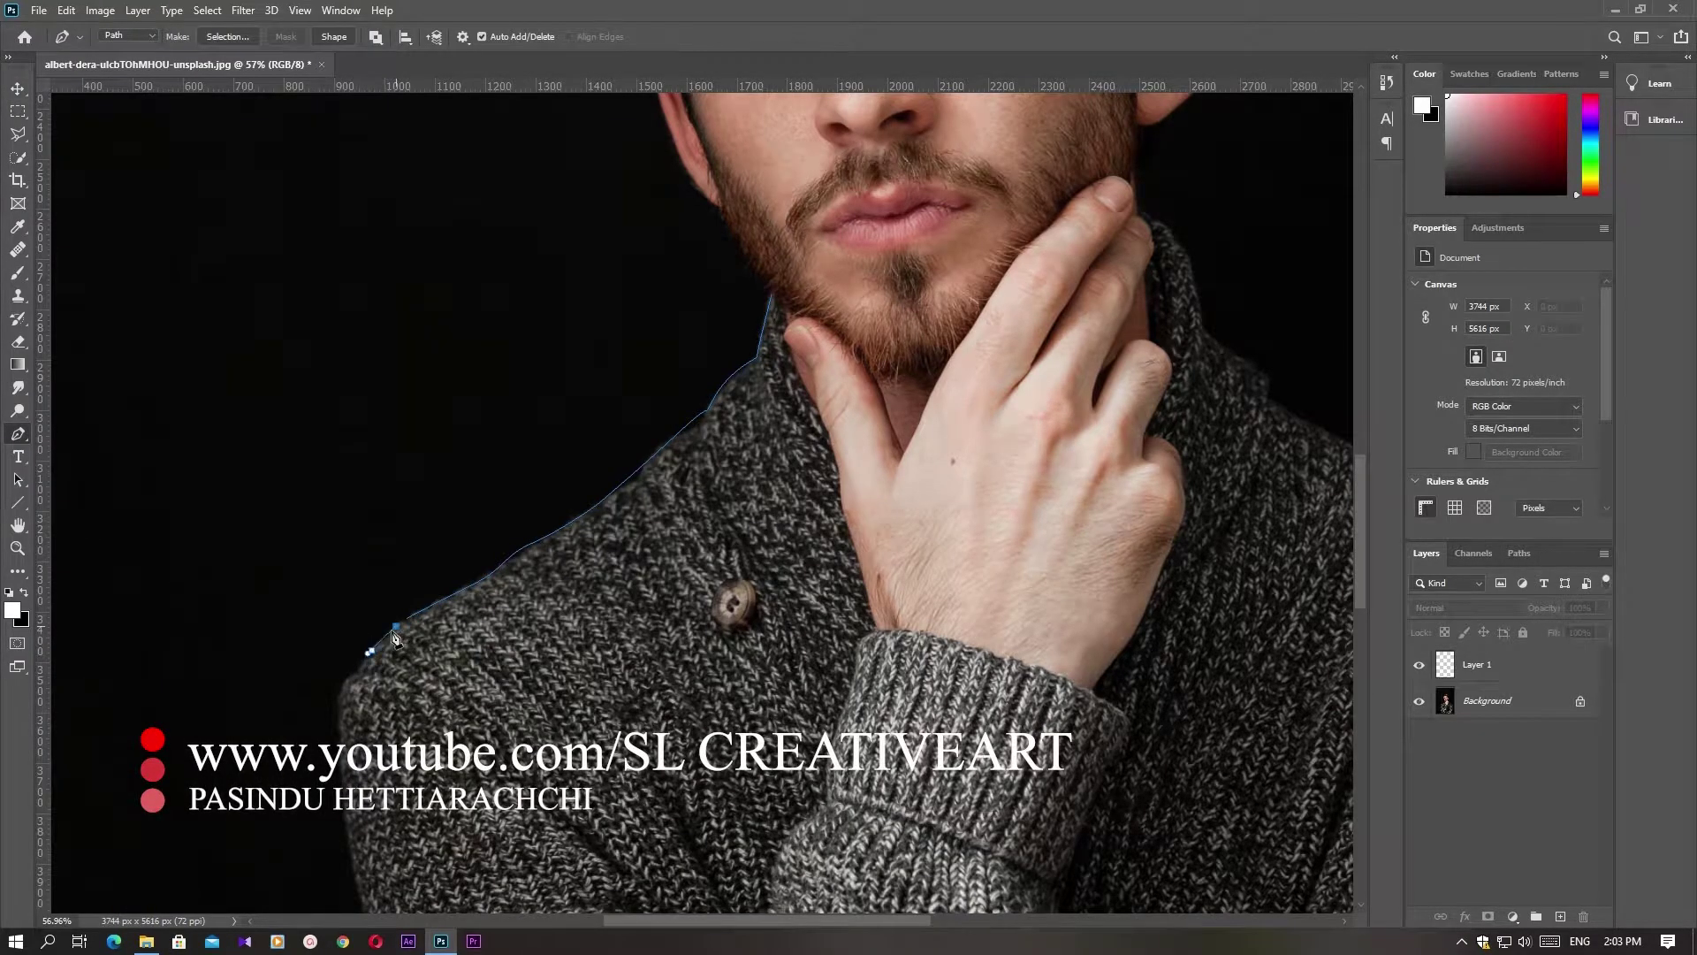
left_click_drag(396, 626, 371, 650)
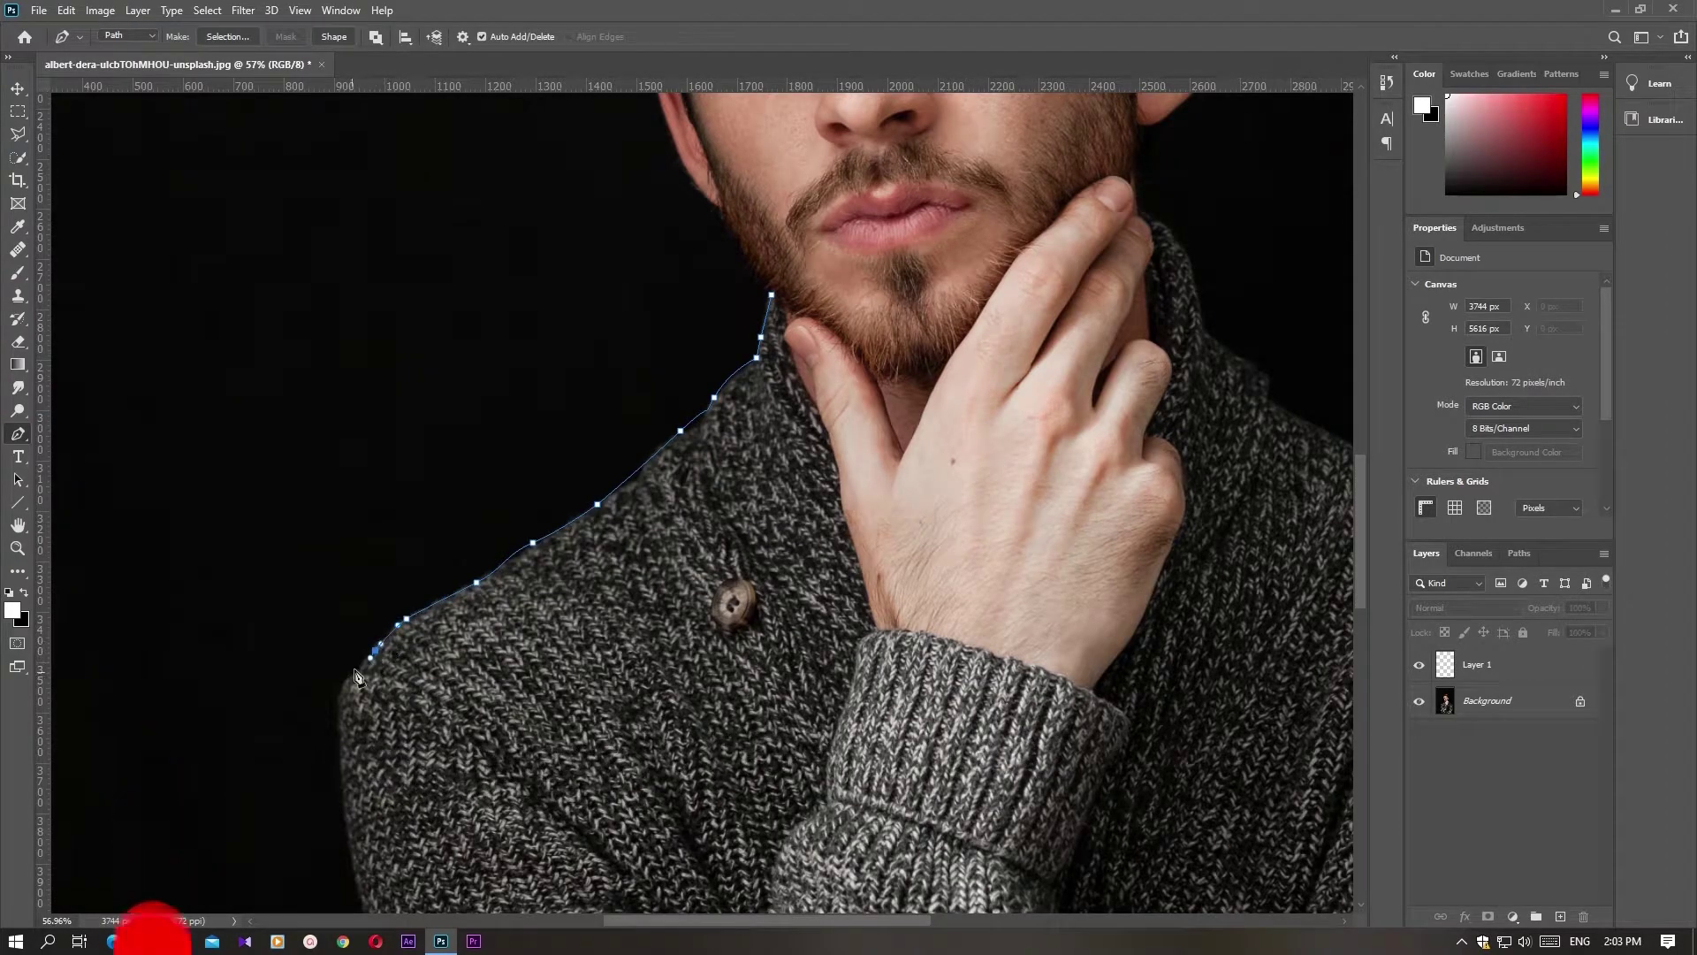
left_click_drag(339, 690, 340, 700)
- Continue the path down the arm and sleeve edge
scroll(381, 730, "down", 5)
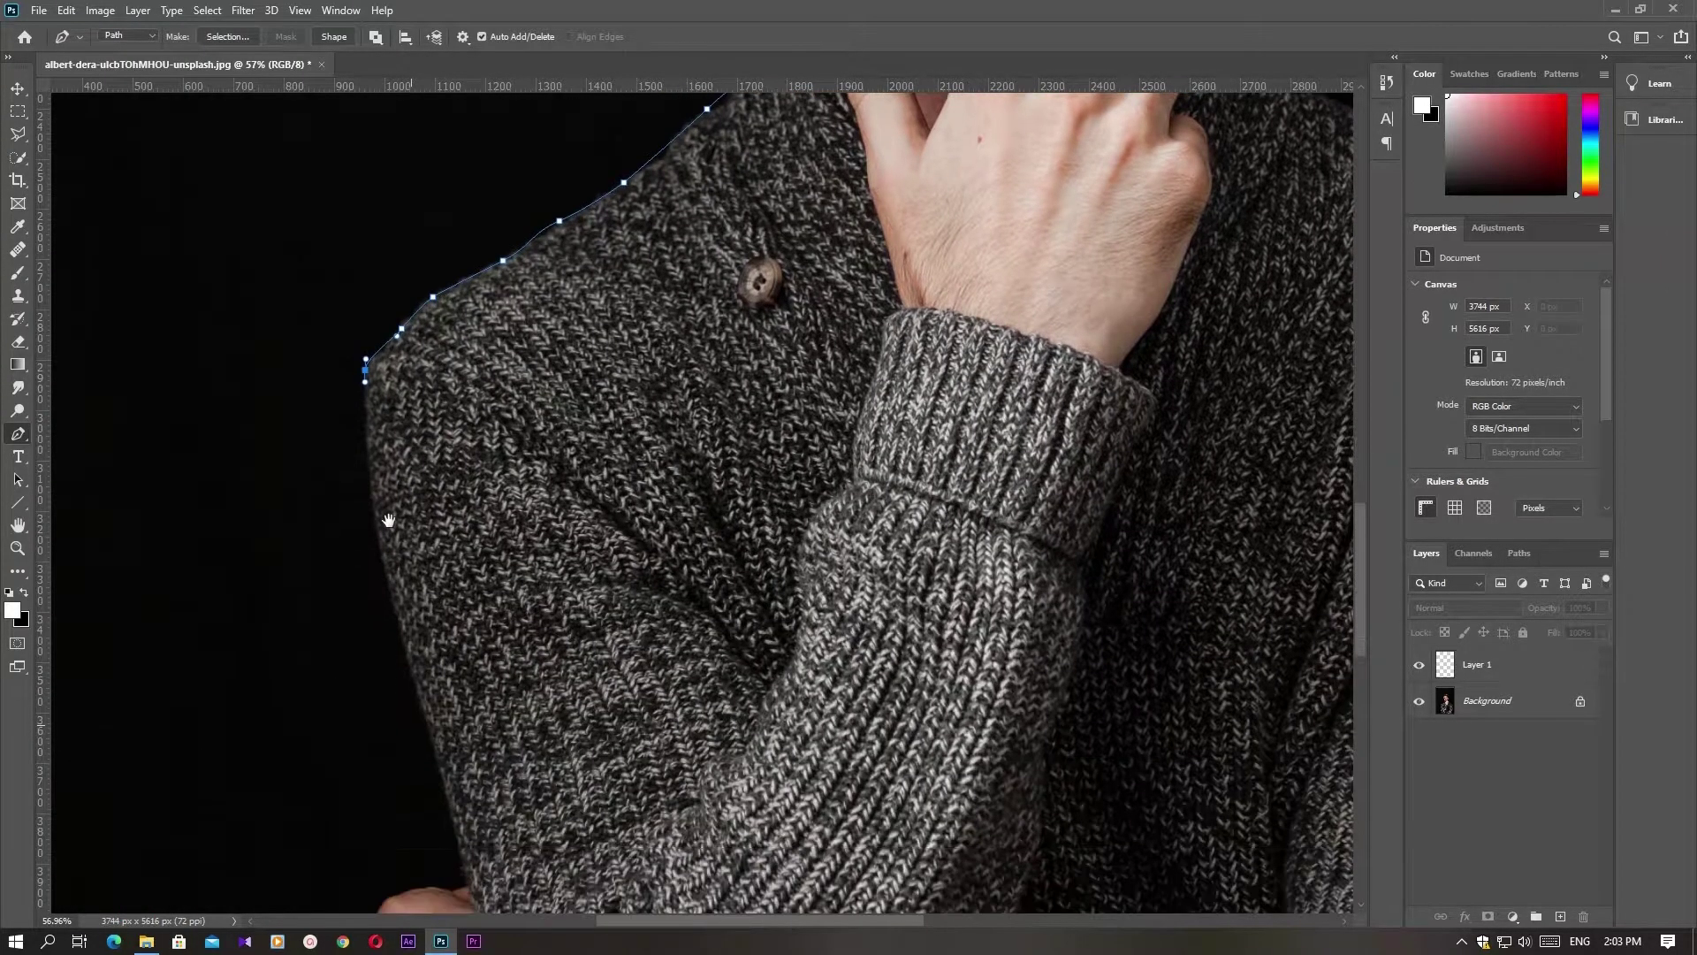
left_click_drag(380, 522, 395, 536)
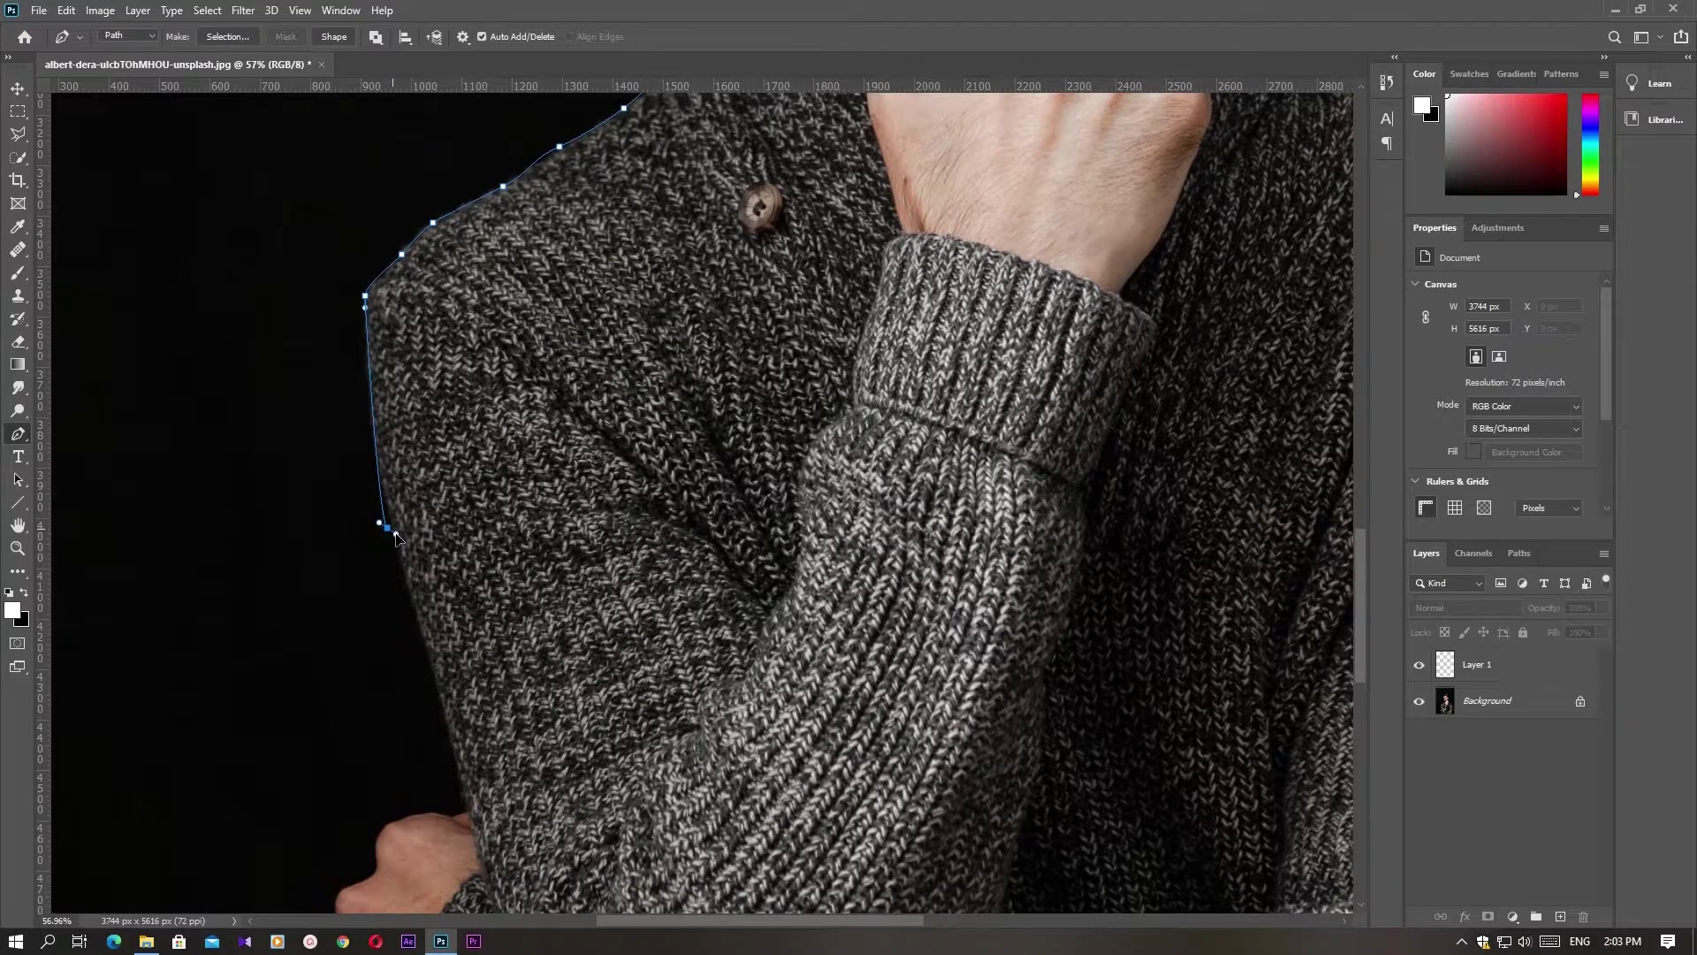
left_click(427, 661)
left_click_drag(448, 726, 465, 797)
scroll(480, 823, "down", 1)
scroll(566, 681, "down", 2)
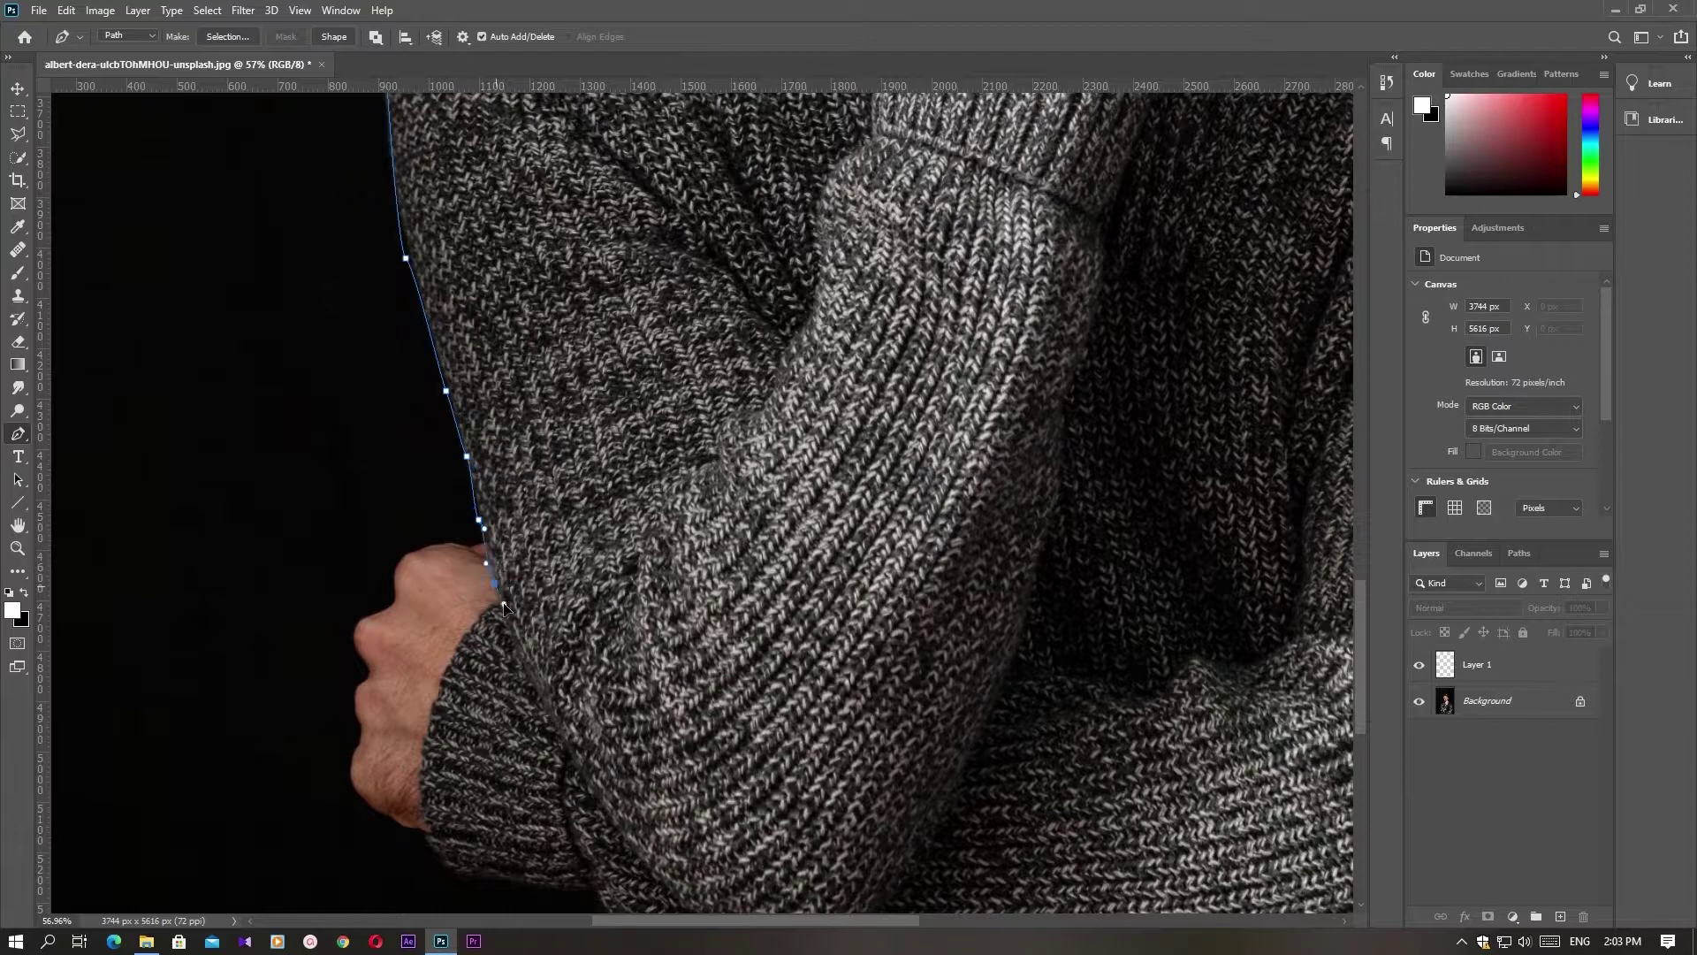
left_click_drag(449, 654, 445, 669)
- Trace the path around the cuff and down its edge
scroll(456, 772, "down", 3)
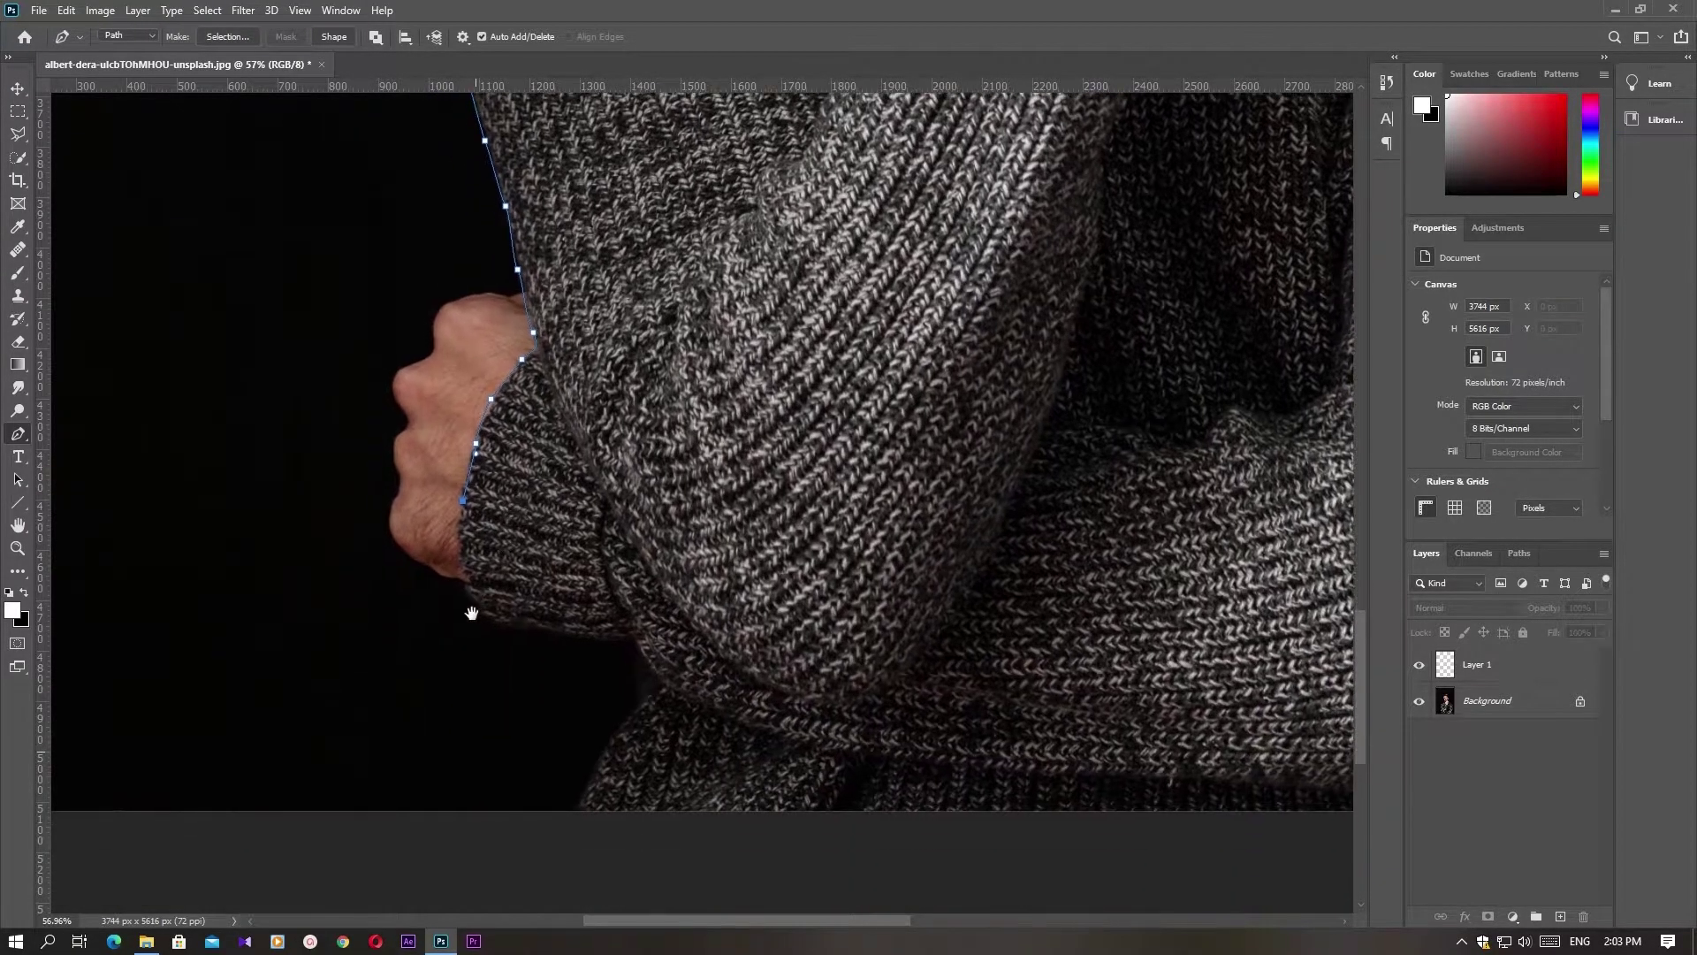
left_click(477, 578)
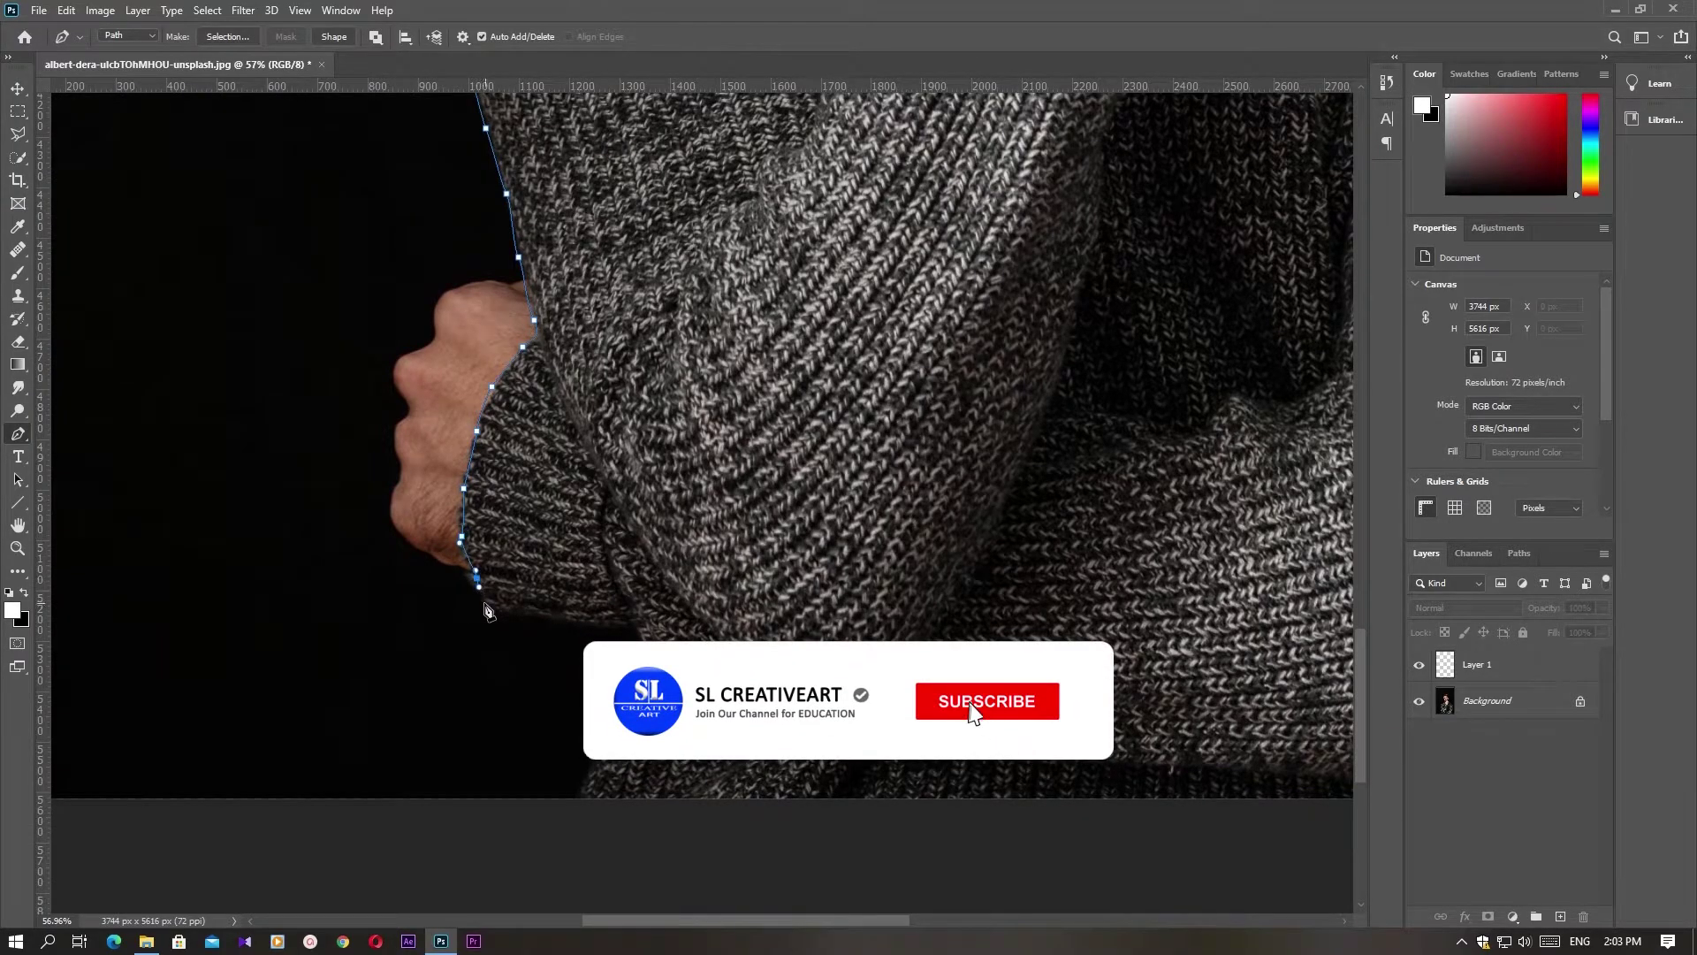
left_click(493, 606)
left_click_drag(594, 625, 636, 630)
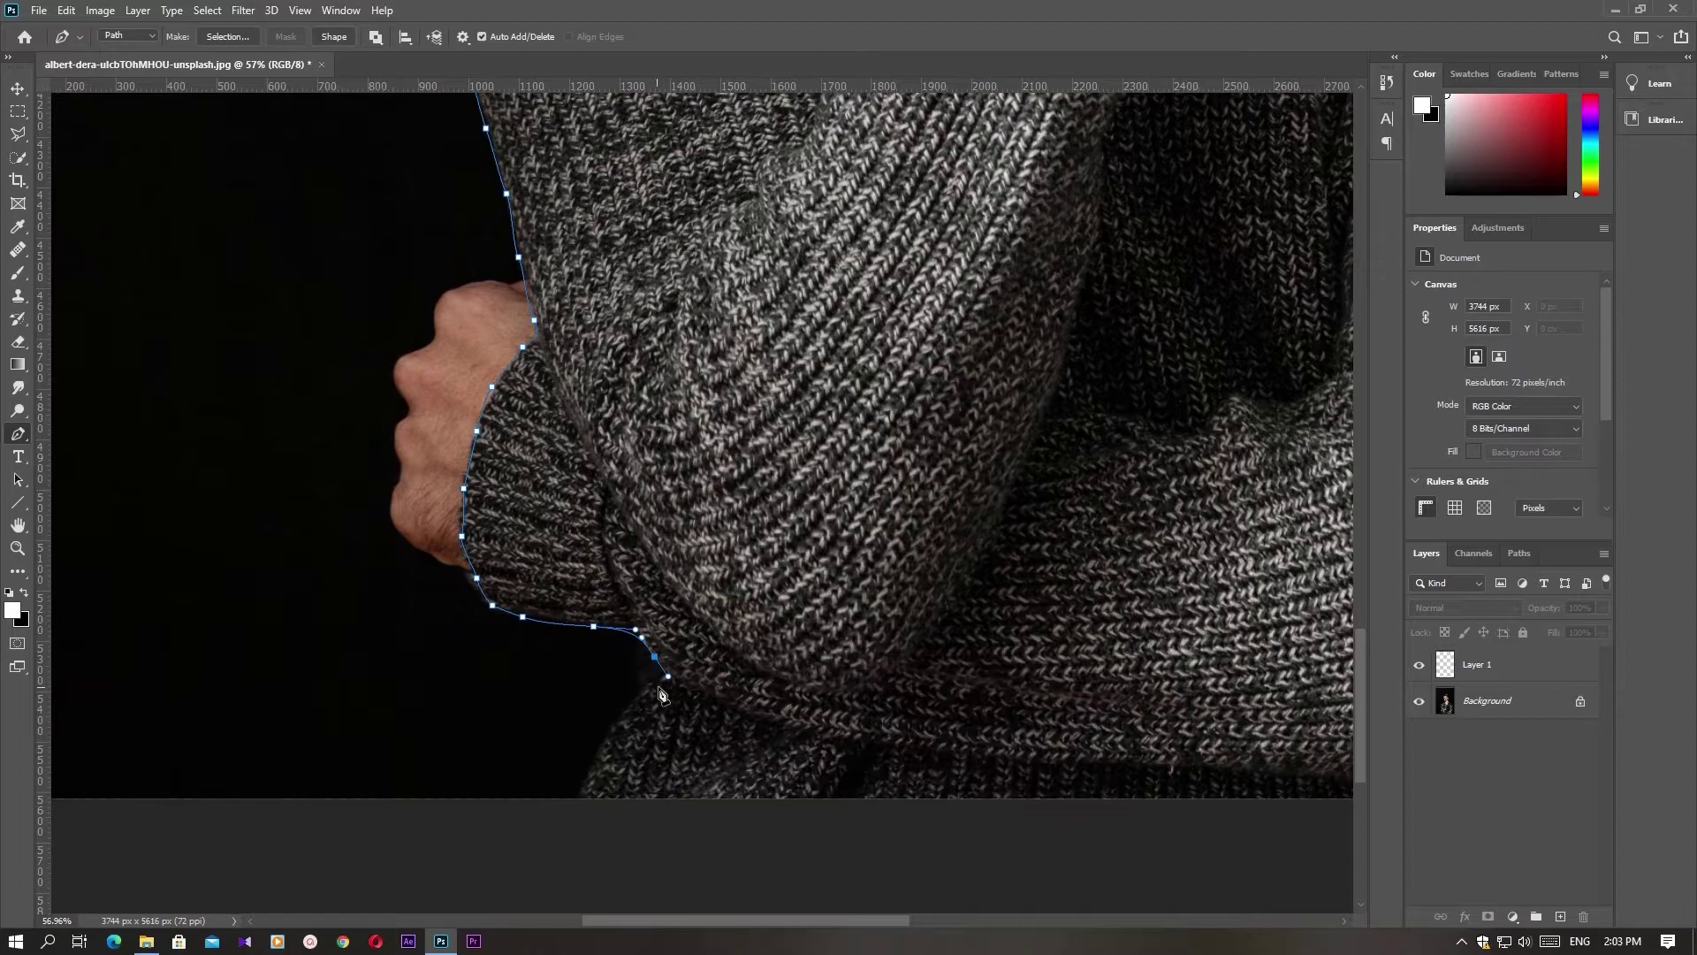
left_click(654, 656)
left_click_drag(650, 691, 629, 712)
left_click_drag(717, 655, 739, 276)
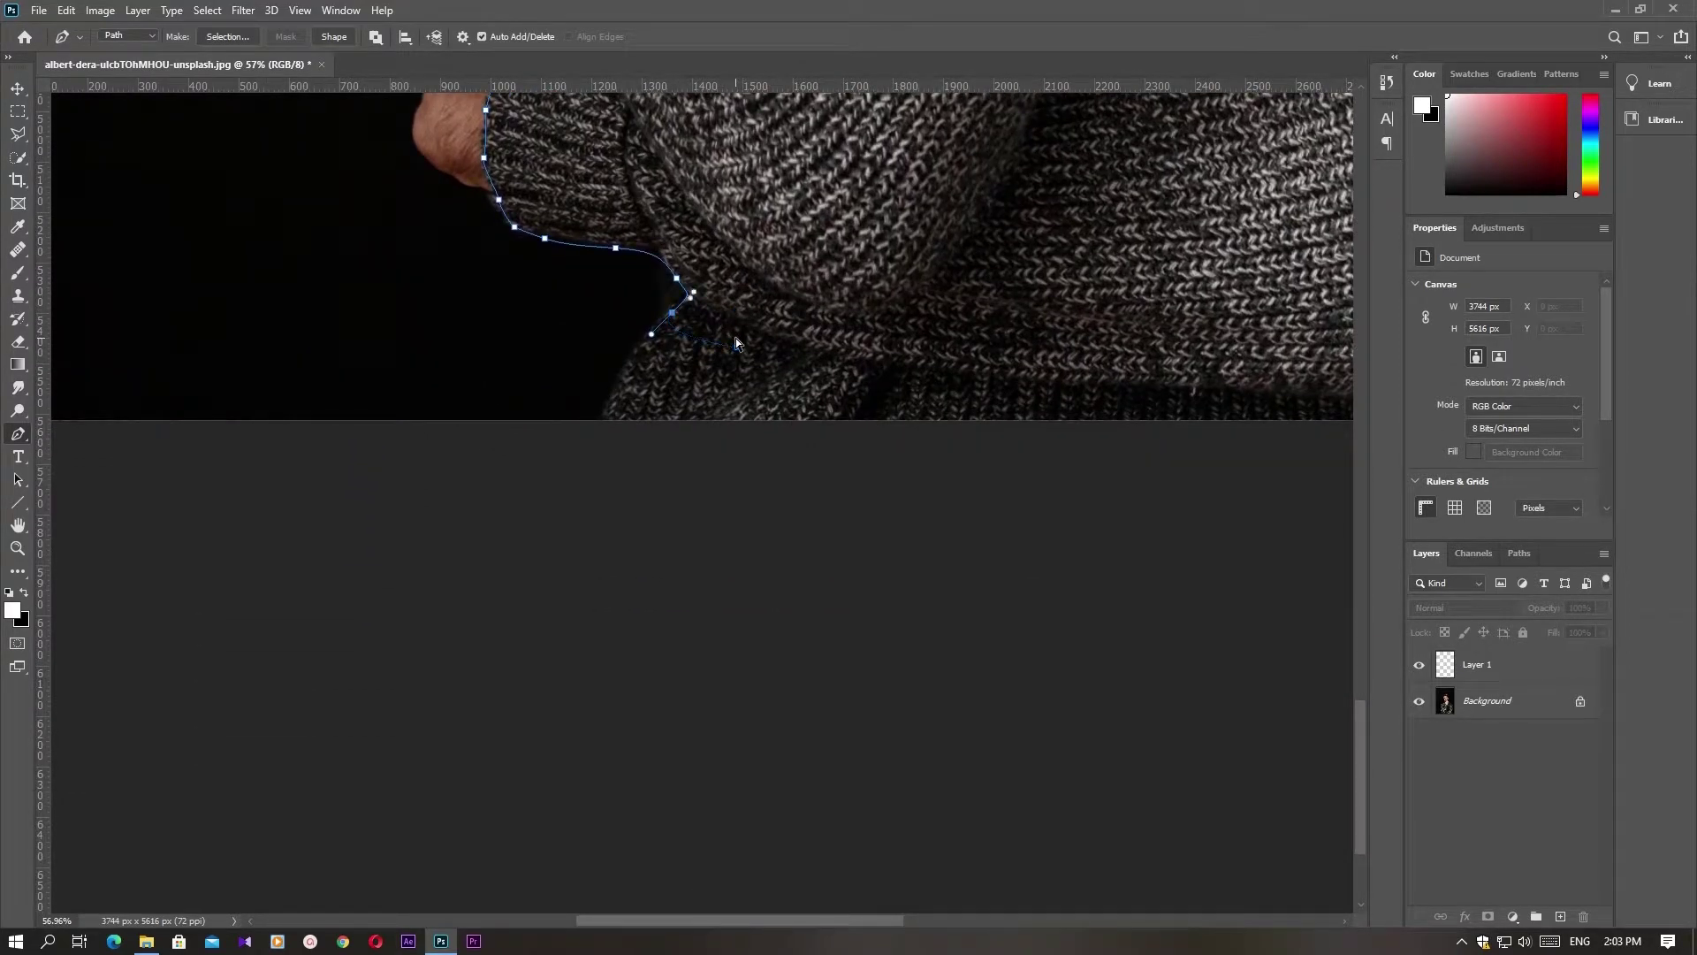
- Redo the sleeve-to-waist anchor and extend the path along the sweater's lower edge
key("ctrl+z")
left_click_drag(710, 308, 731, 318)
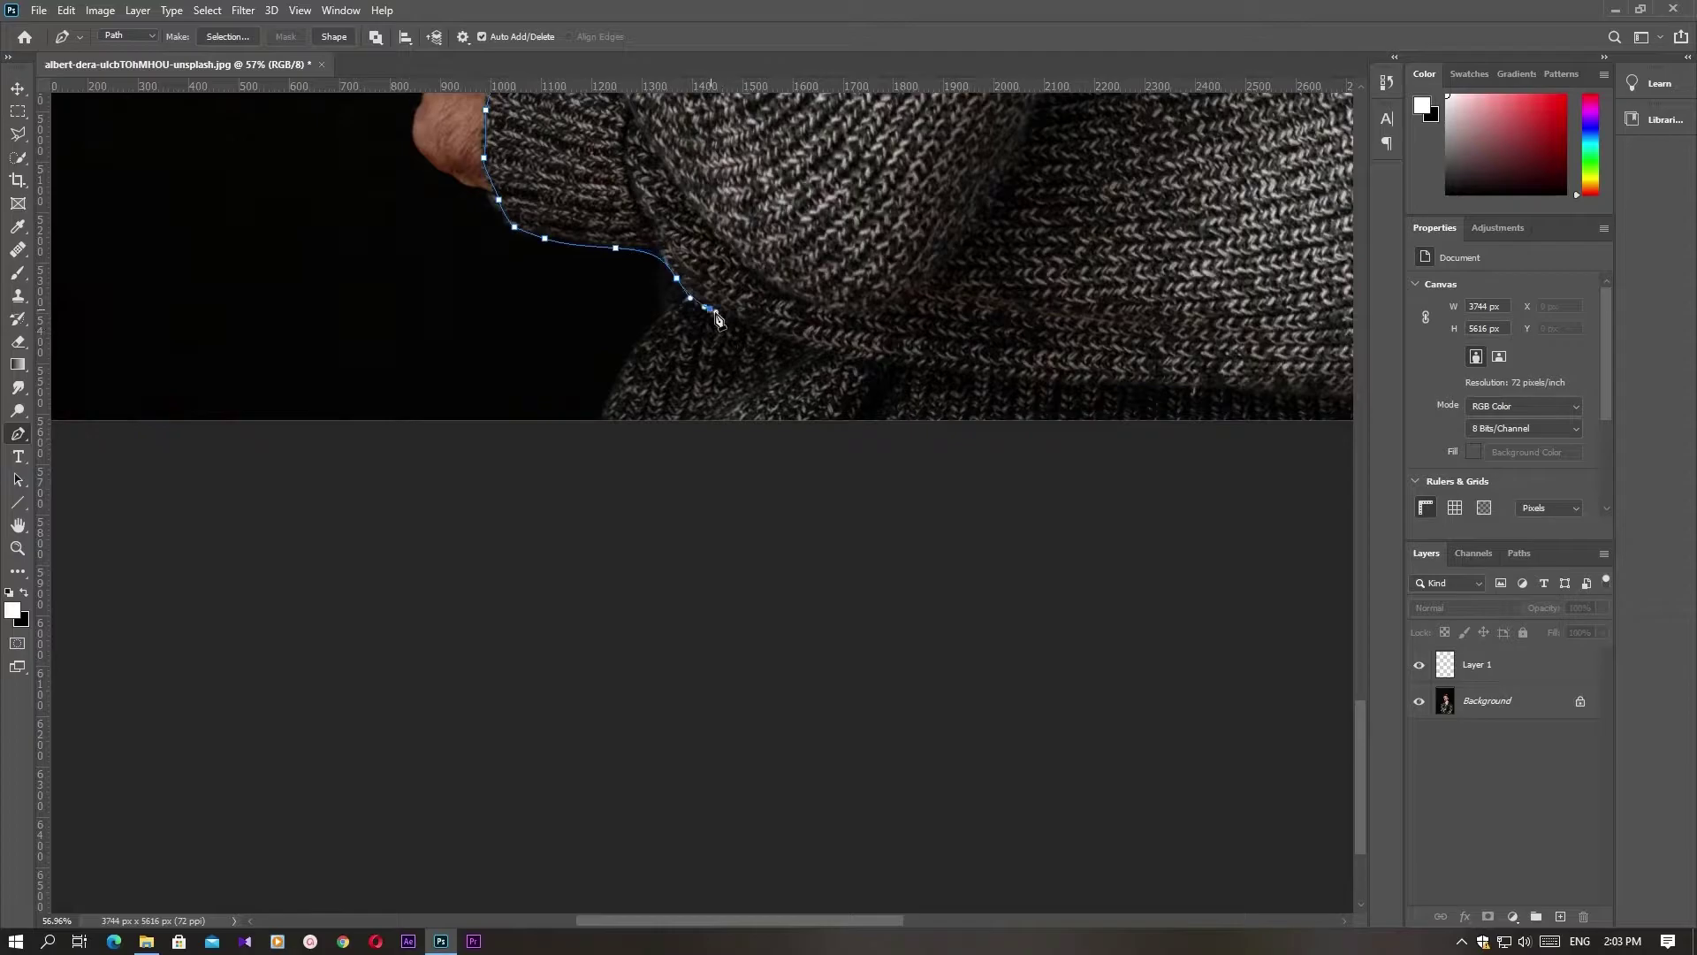
left_click(813, 339)
left_click_drag(891, 356, 911, 363)
left_click(1017, 362)
left_click_drag(1080, 374, 1100, 378)
left_click_drag(1165, 318, 817, 387)
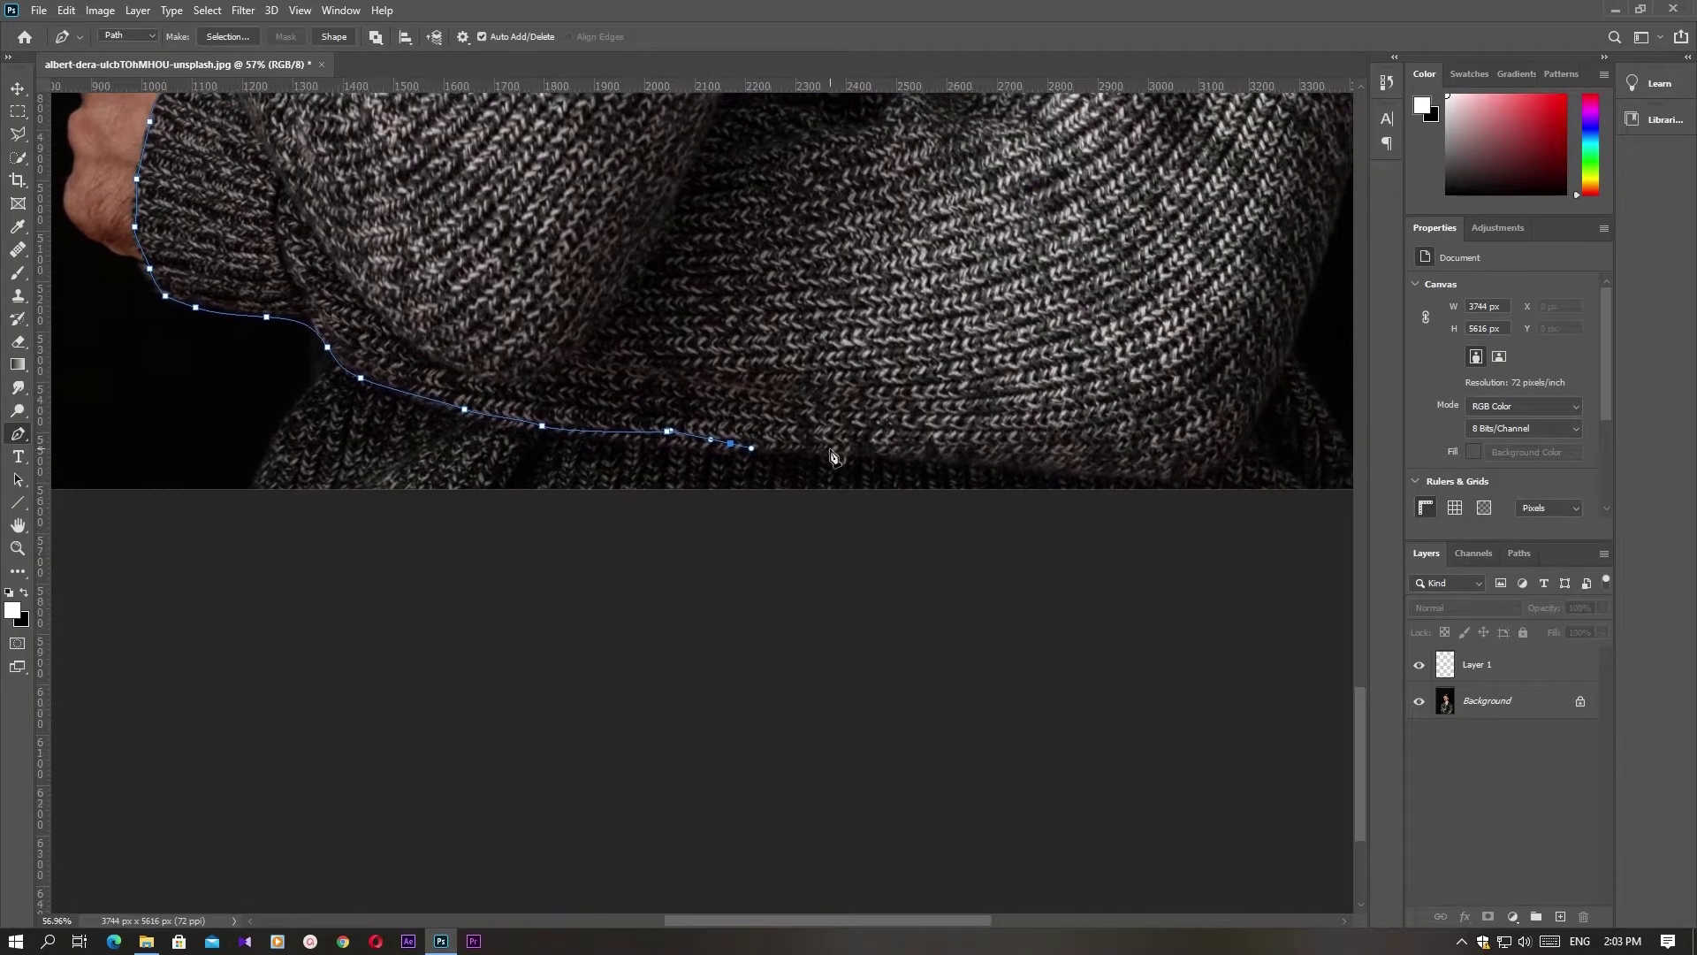
- Carry the path across the rest of the sweater's bottom hem
left_click(832, 449)
left_click(959, 463)
left_click(1053, 476)
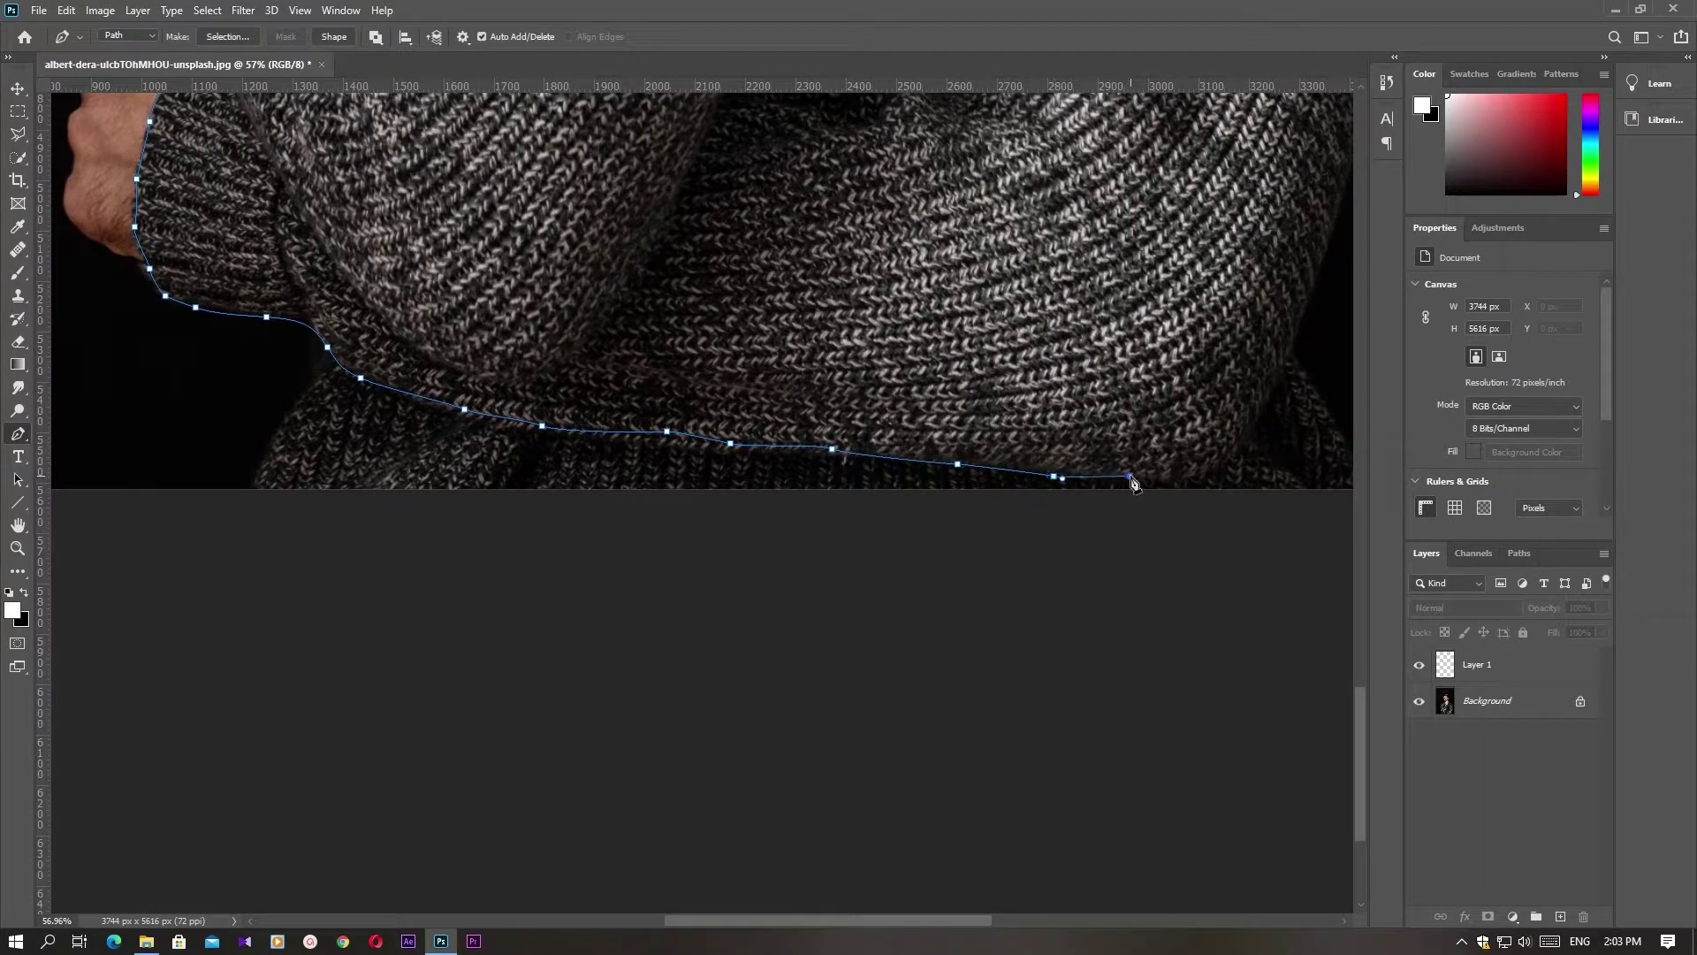
left_click_drag(1129, 475, 1150, 478)
left_click(1189, 480)
mouse_move(1217, 382)
left_mouse_down()
mouse_move(912, 707)
mouse_move(927, 693)
left_mouse_up()
- Add anchors up the lower part of the sweater's right edge
left_click_drag(953, 625, 959, 613)
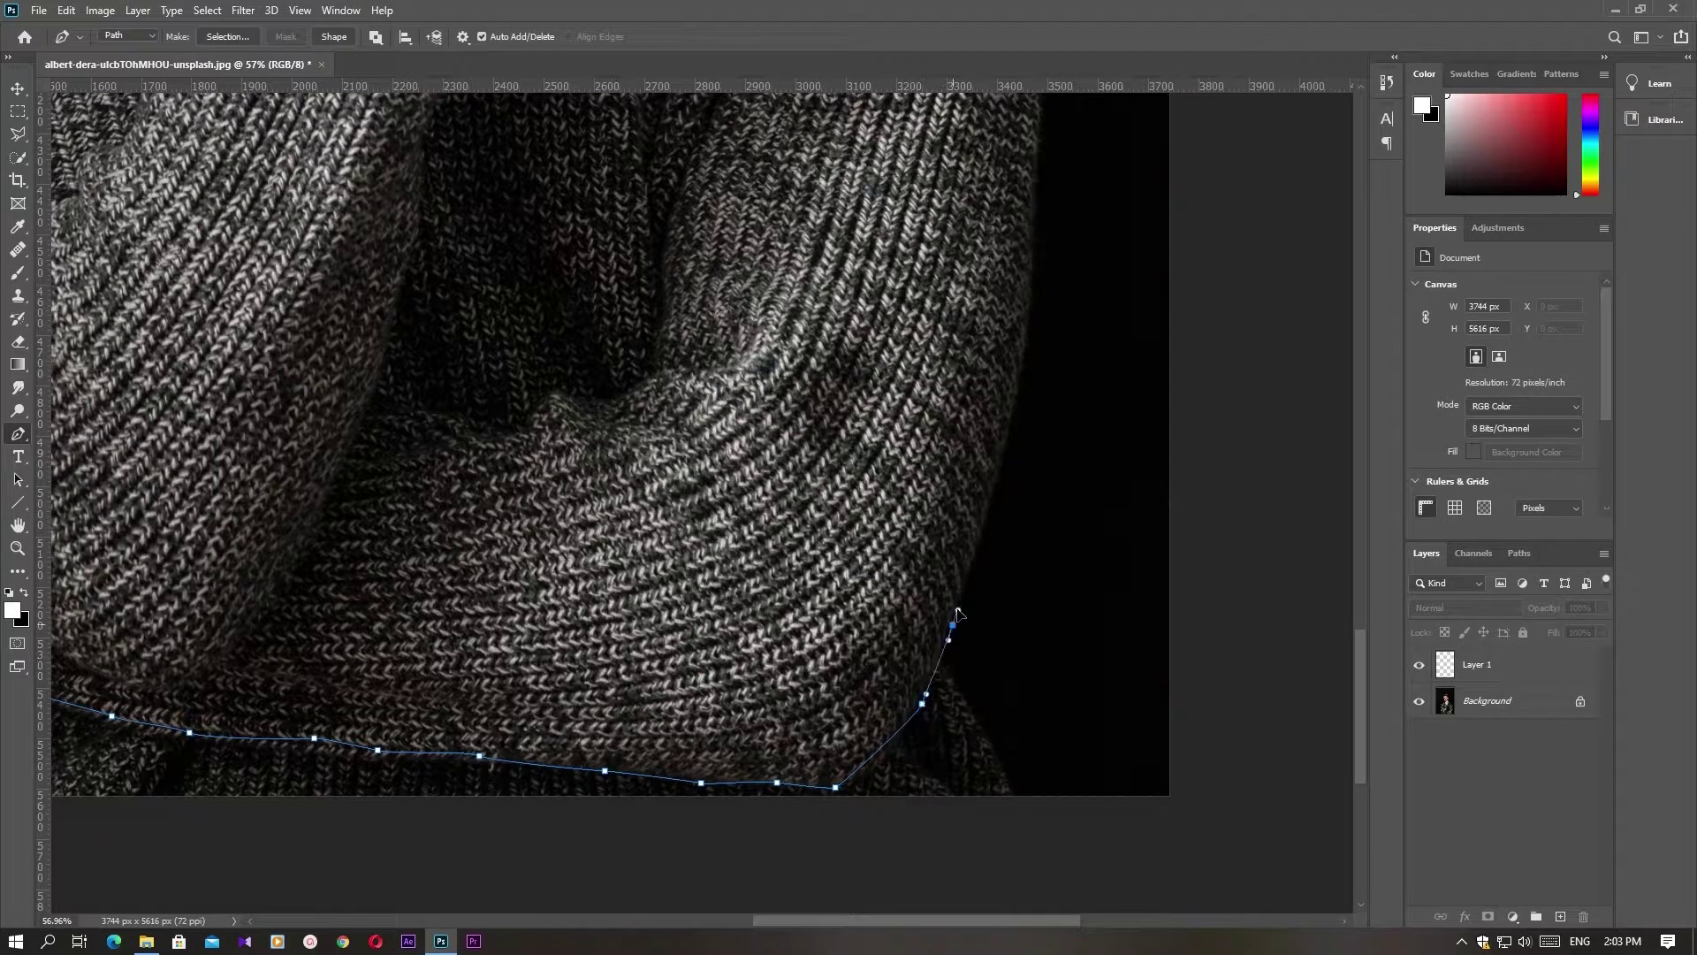
left_click(988, 517)
left_click(1000, 443)
left_click_drag(973, 325, 963, 643)
left_click(972, 645)
left_click(975, 543)
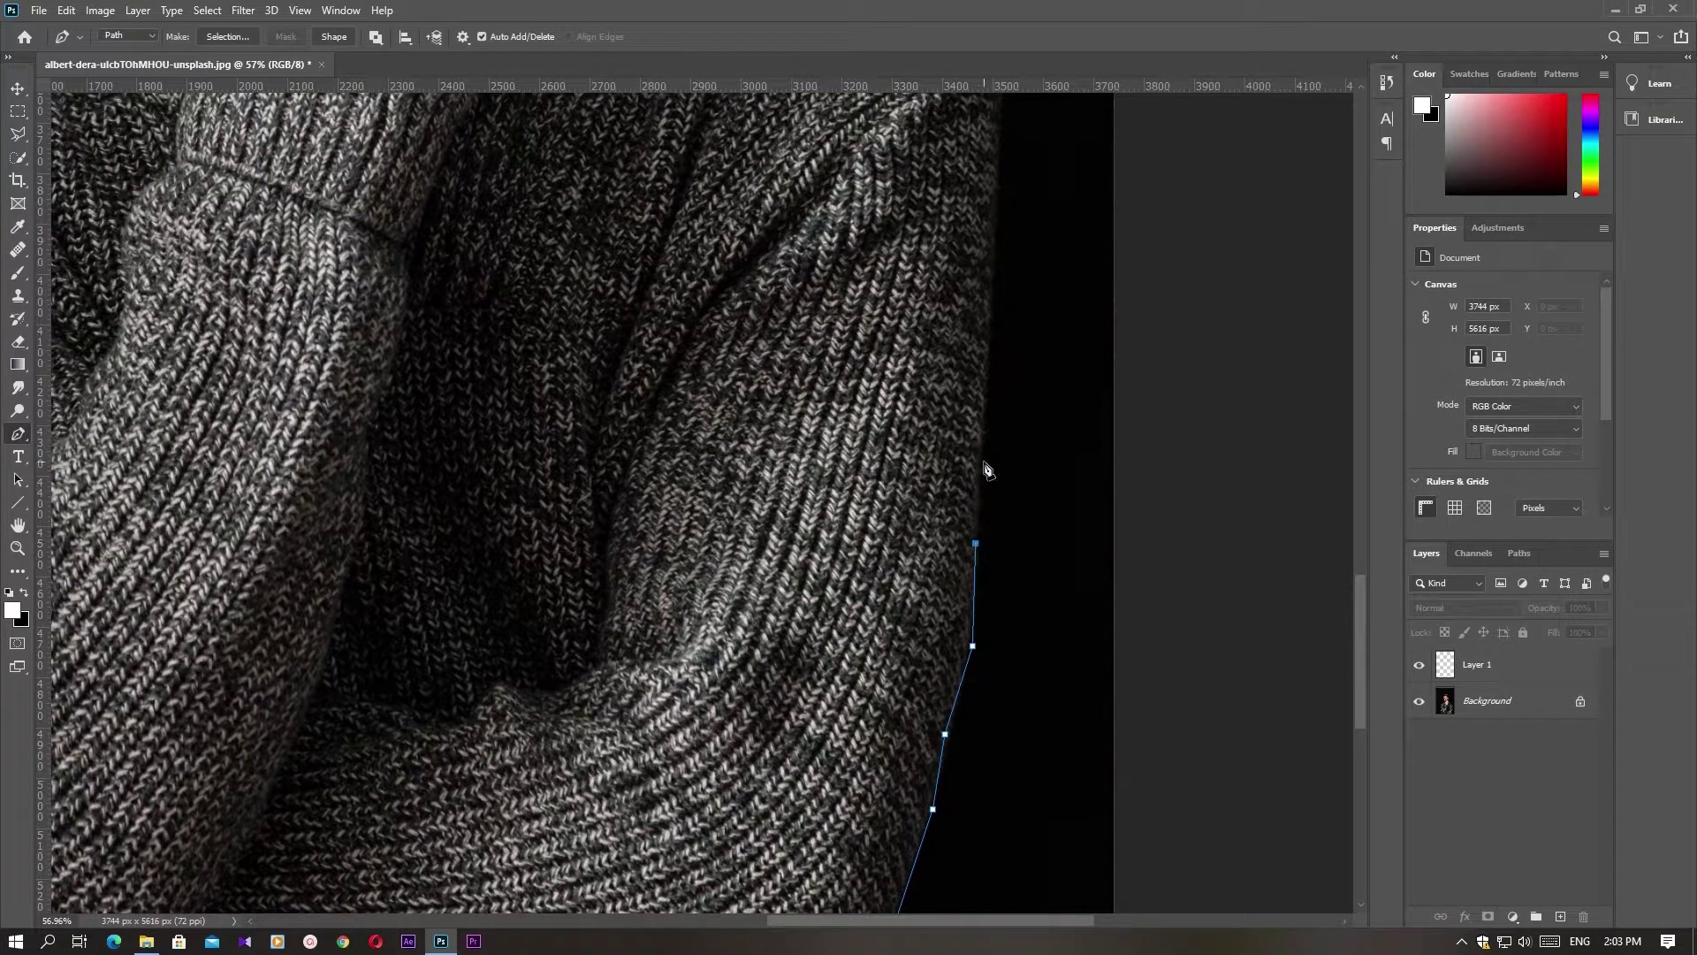
mouse_move(948, 288)
left_mouse_down()
mouse_move(924, 535)
mouse_move(959, 588)
mouse_move(955, 734)
left_mouse_up()
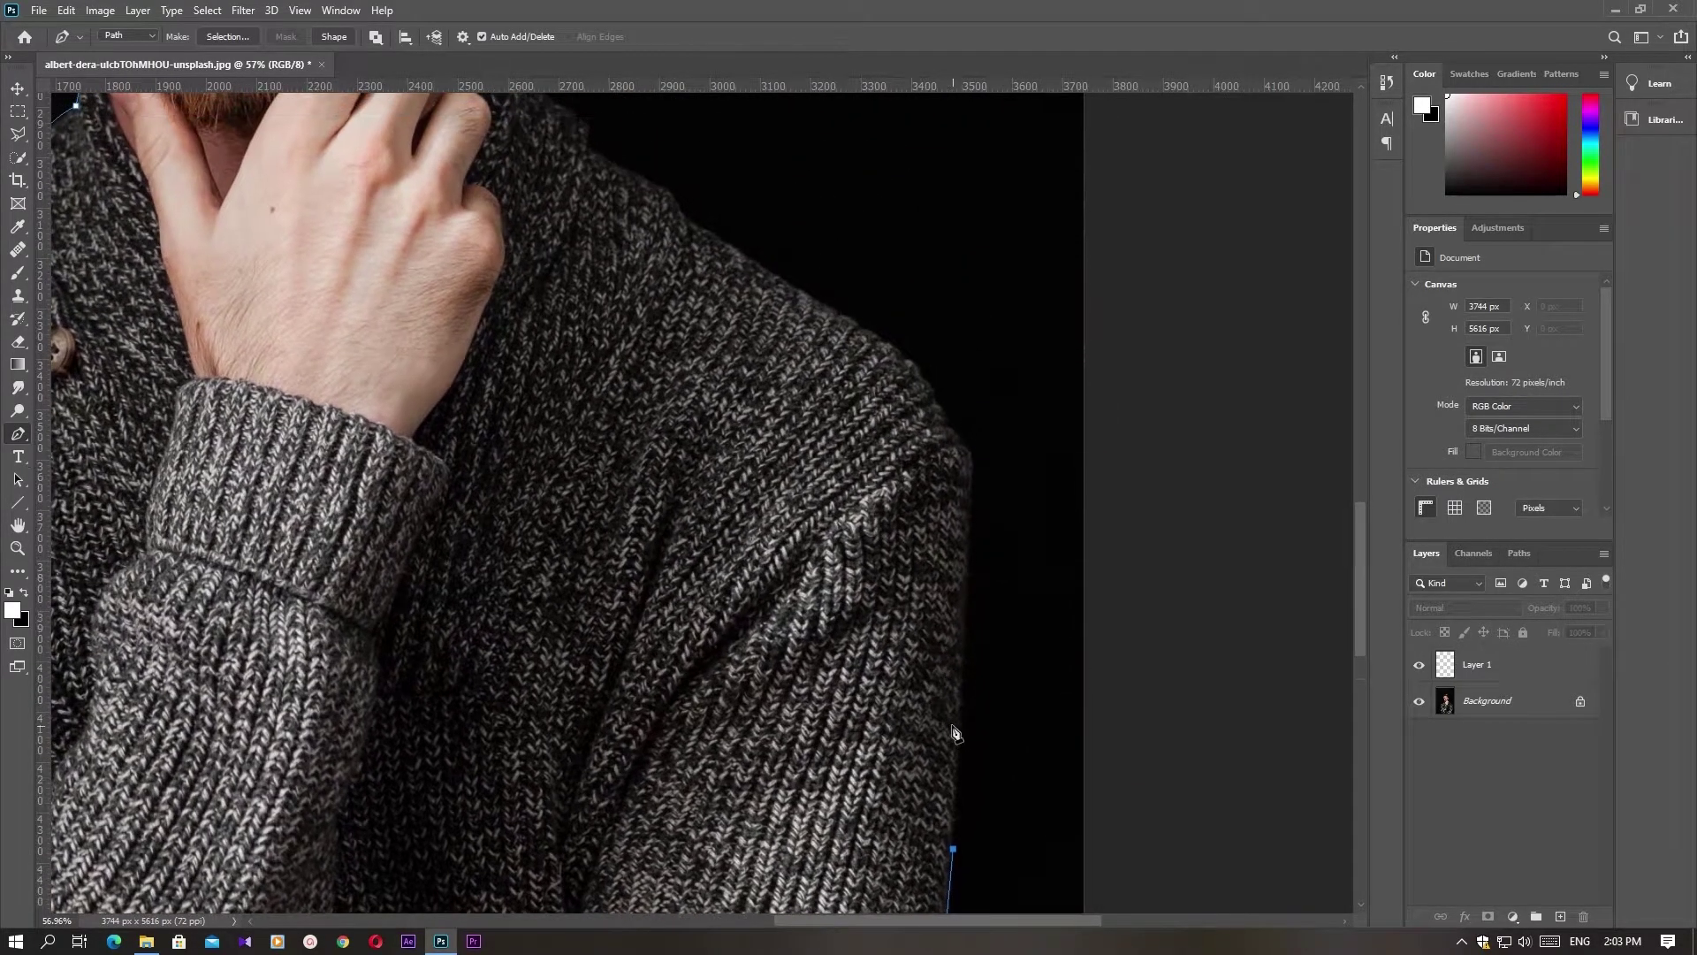
- Extend the path up the right sweater edge to the right shoulder
left_click(964, 692)
left_click(967, 616)
left_click(964, 539)
left_click(965, 469)
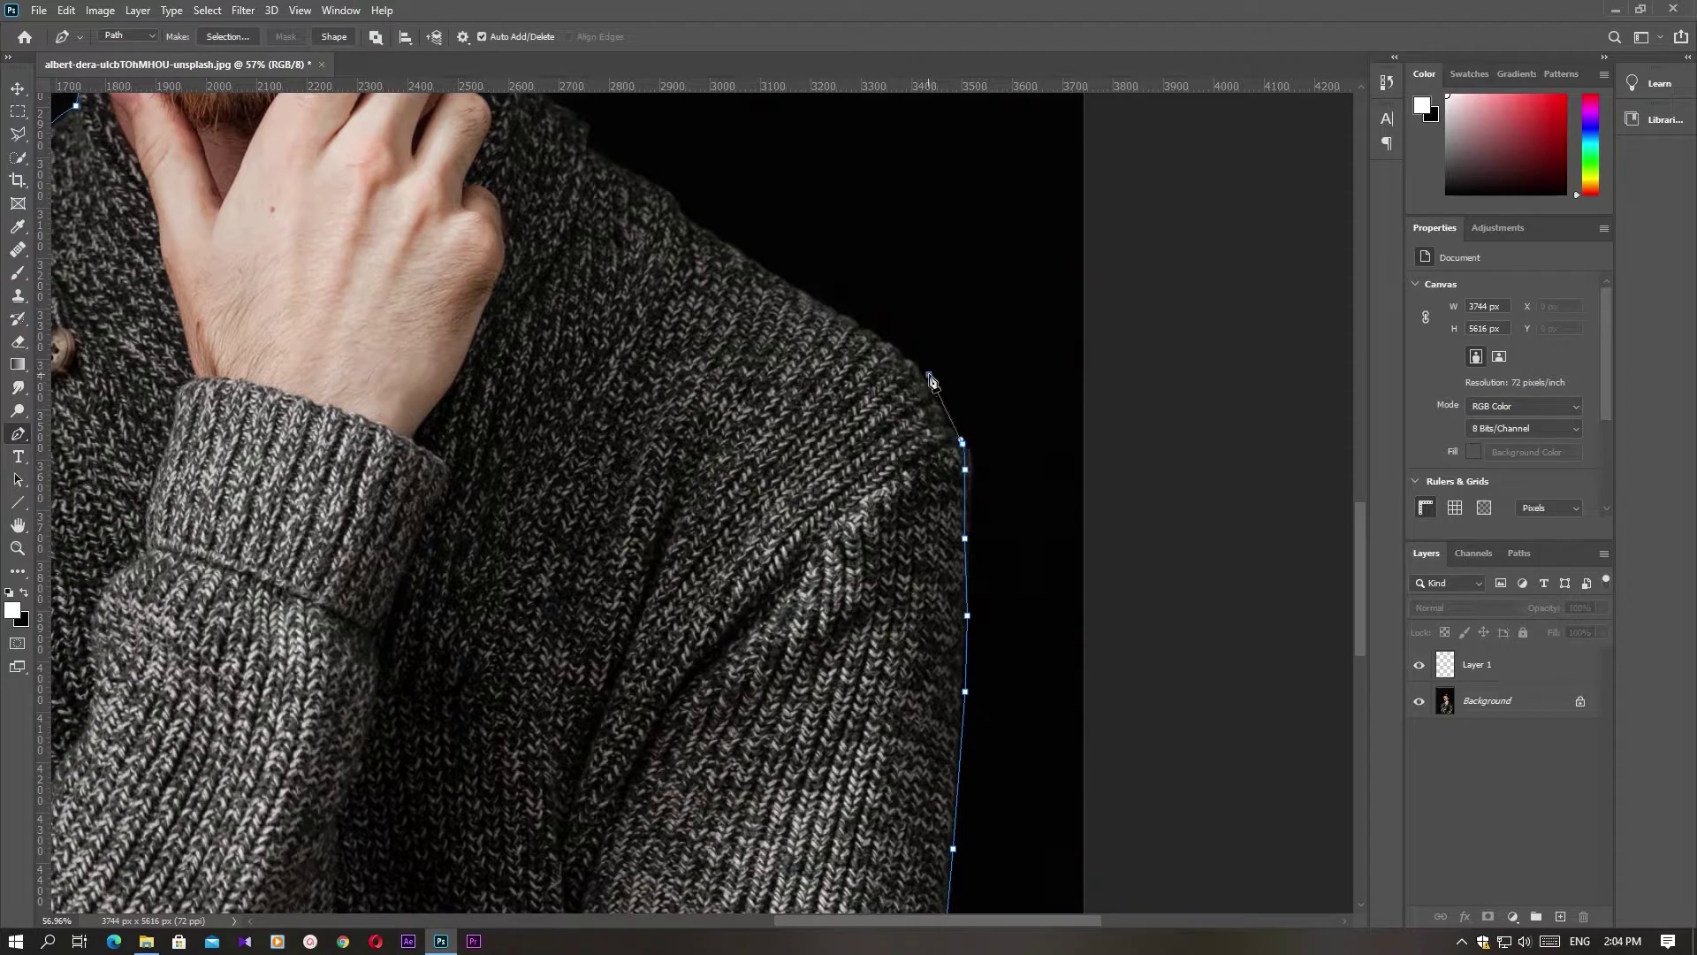
left_click(902, 352)
left_click_drag(798, 311, 867, 568)
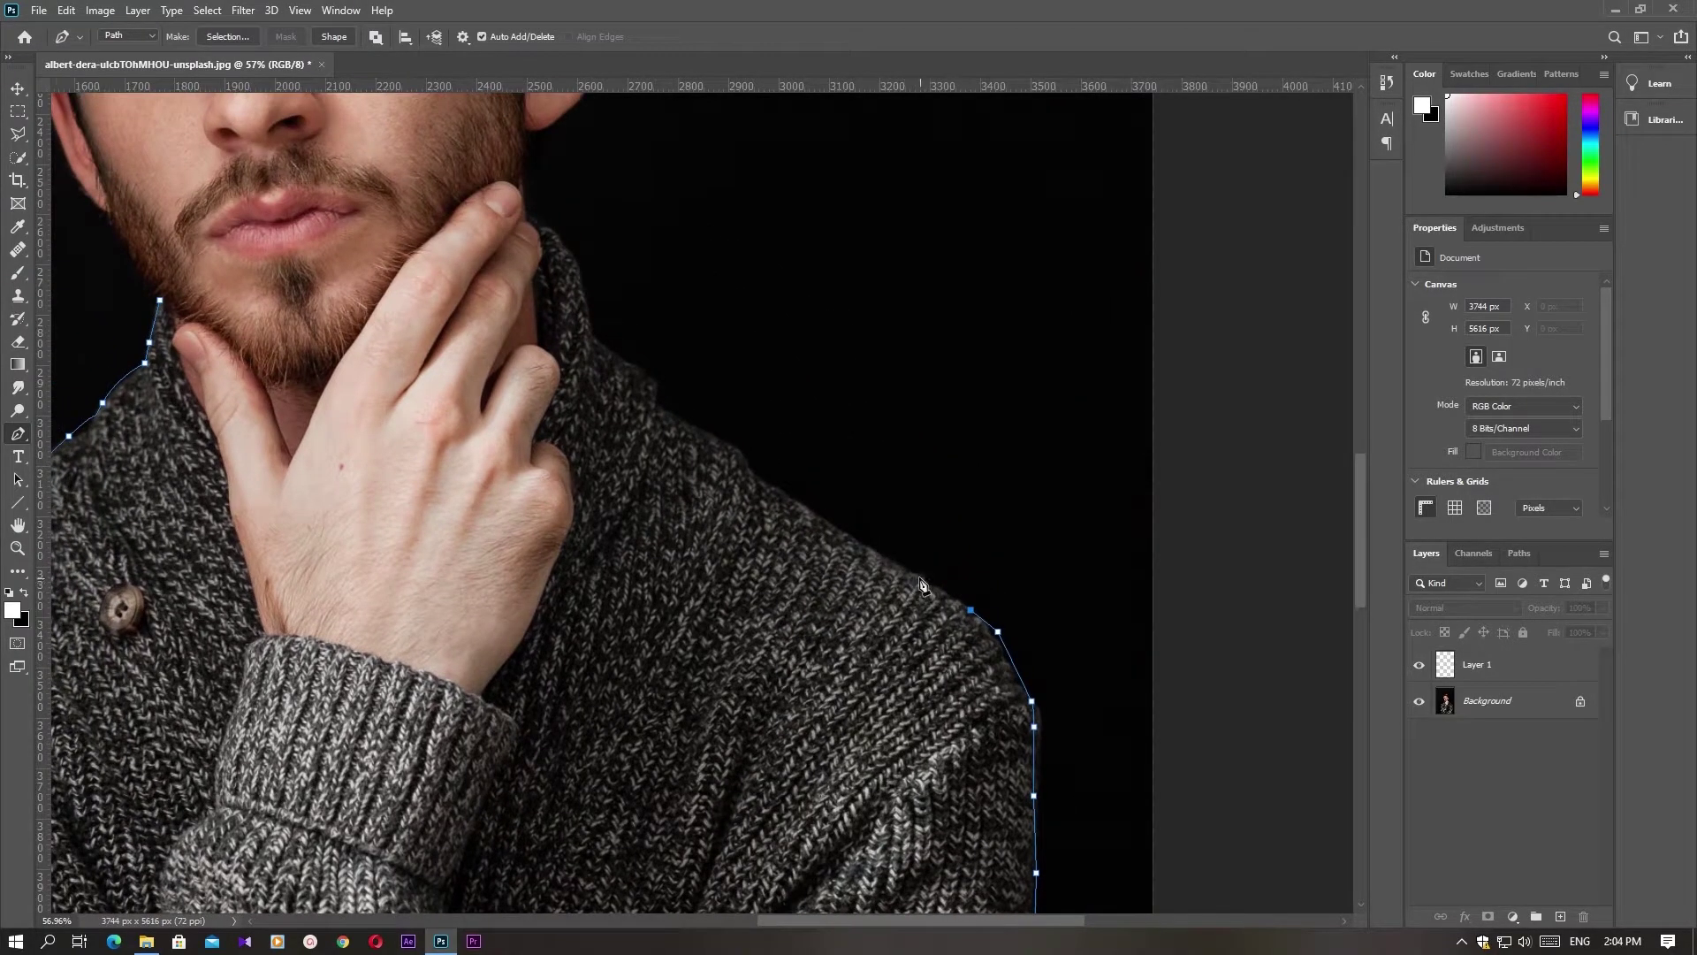
- Trace the path over the right shoulder and up the collar toward the chin
left_click(901, 556)
left_click(875, 544)
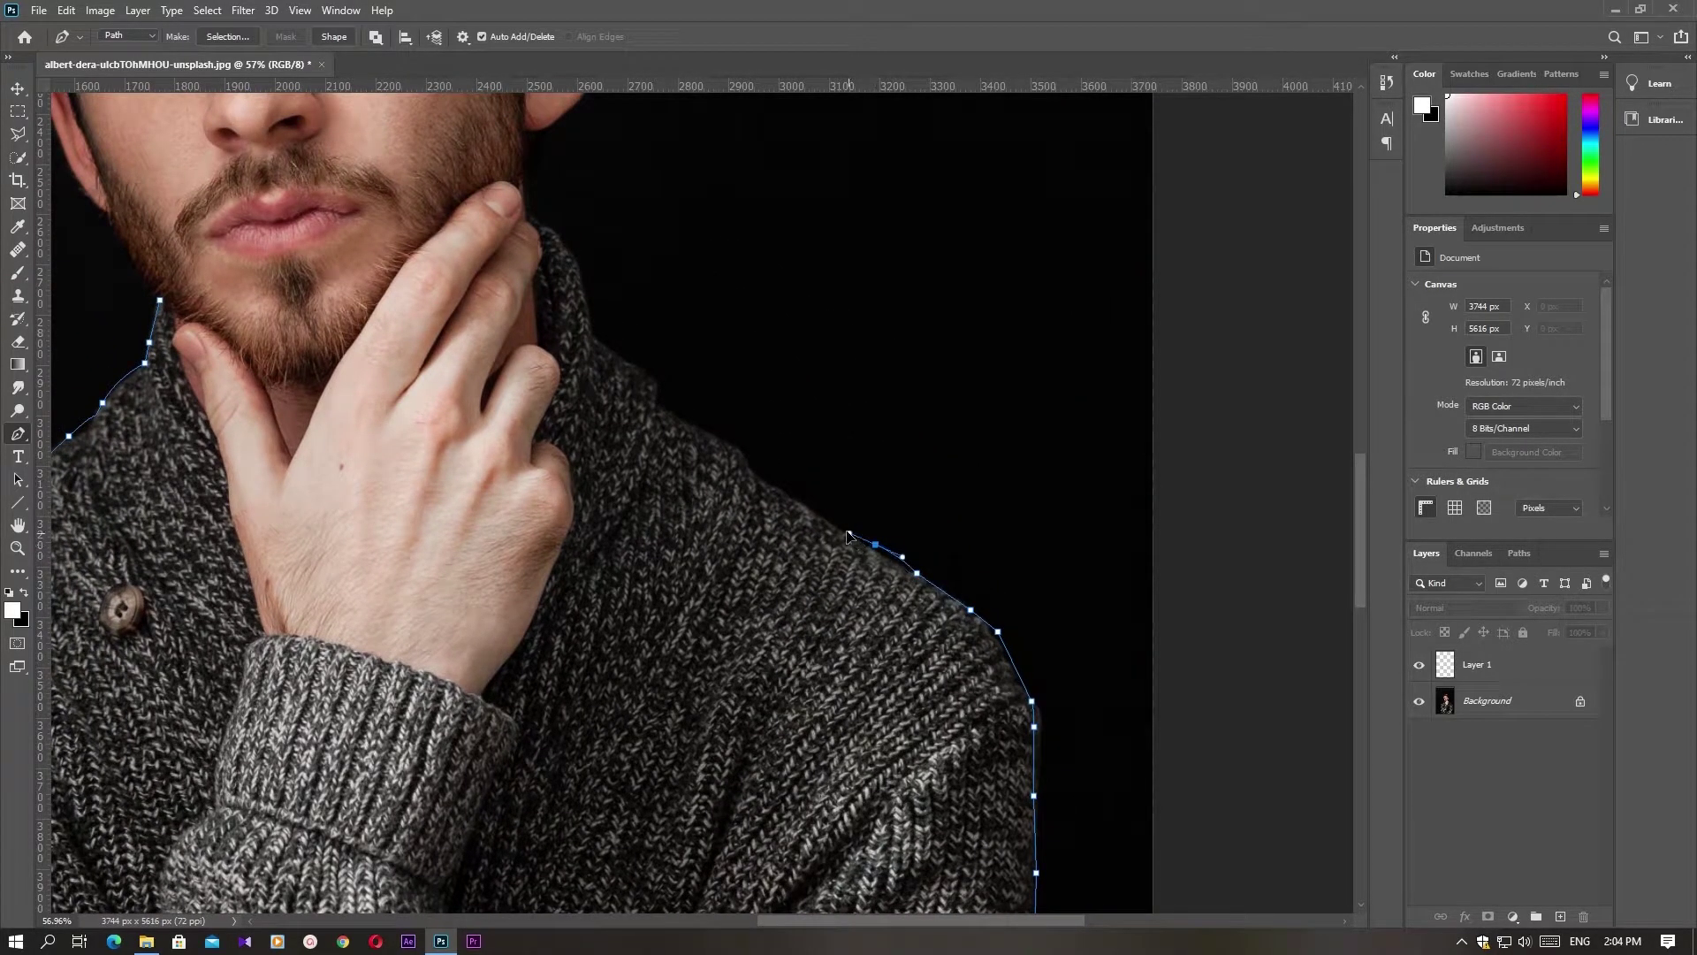
left_click(788, 491)
left_click(737, 446)
left_click(680, 417)
left_click(633, 362)
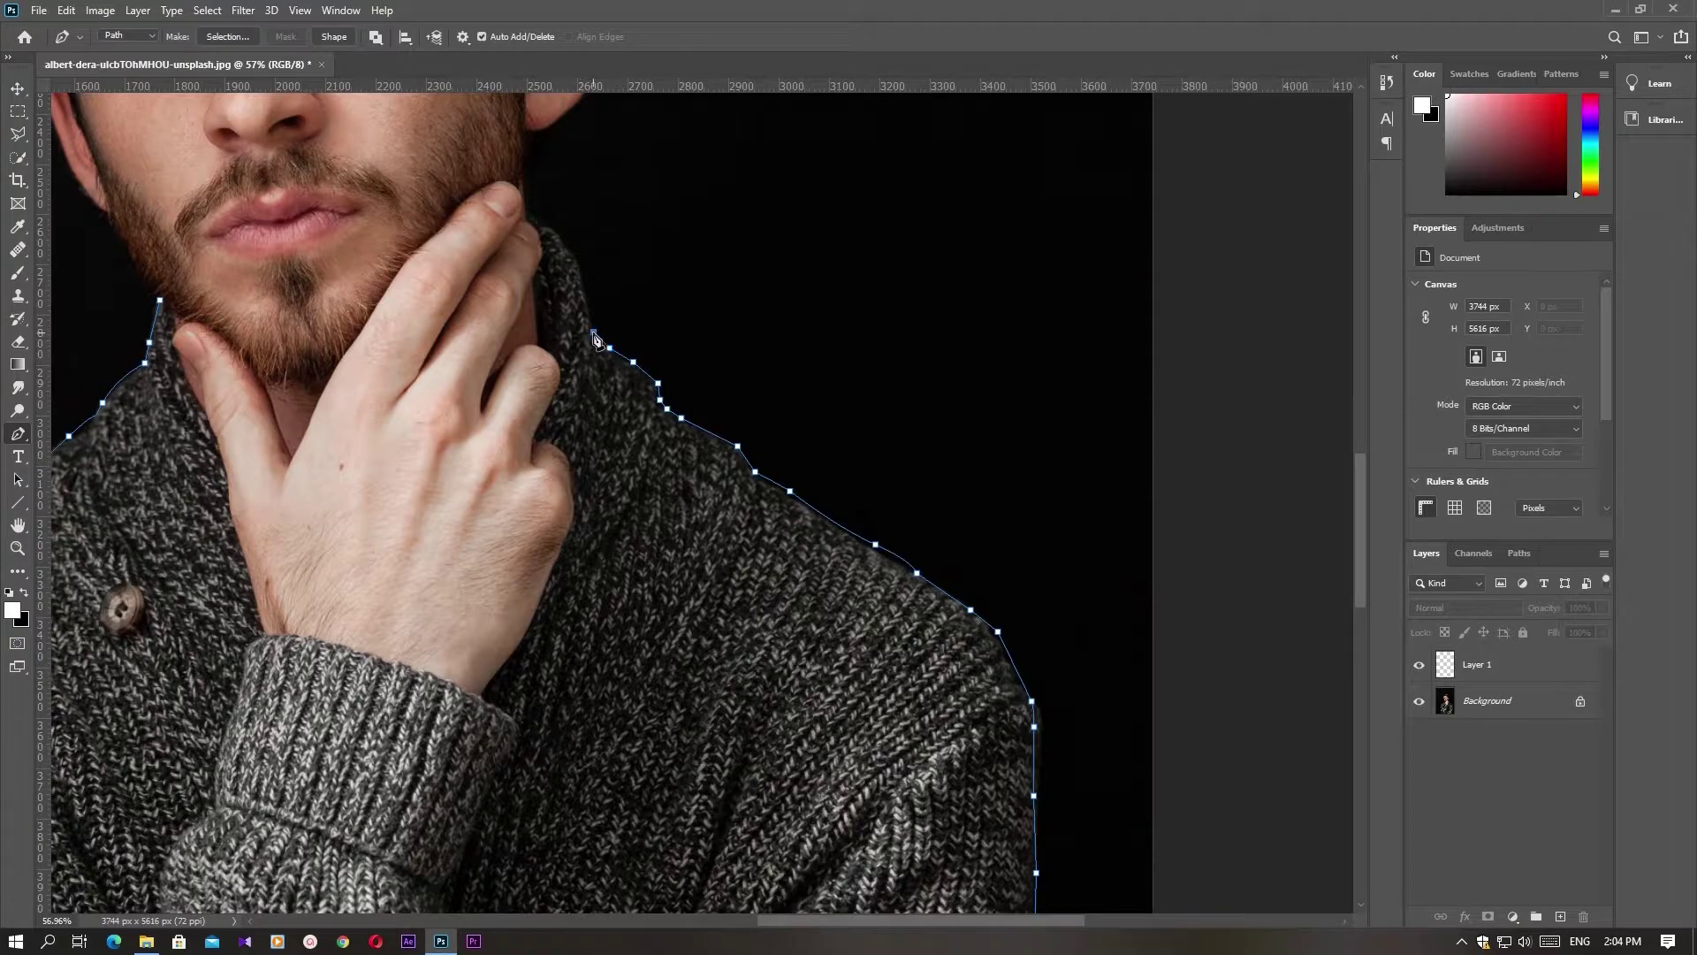
left_click(578, 272)
- Undo the last stray path segment and zoom out
scroll(470, 431, "down", 2)
scroll(470, 431, "down", 1)
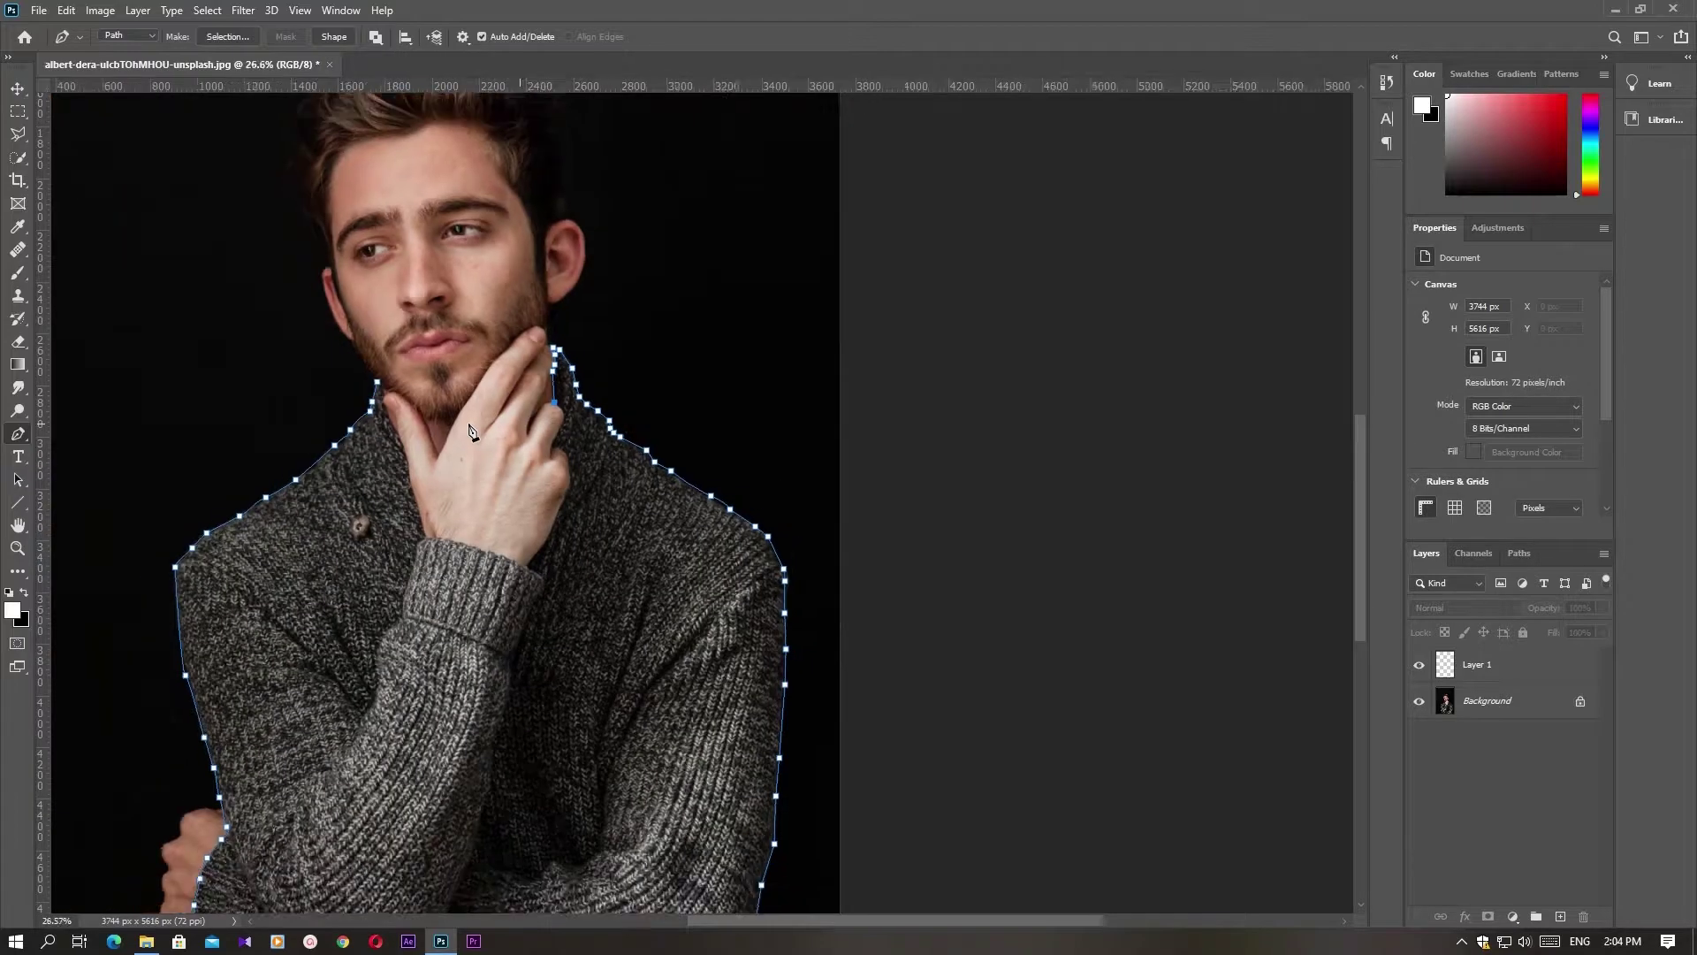
scroll(470, 430, "down", 1)
key("ctrl+z")
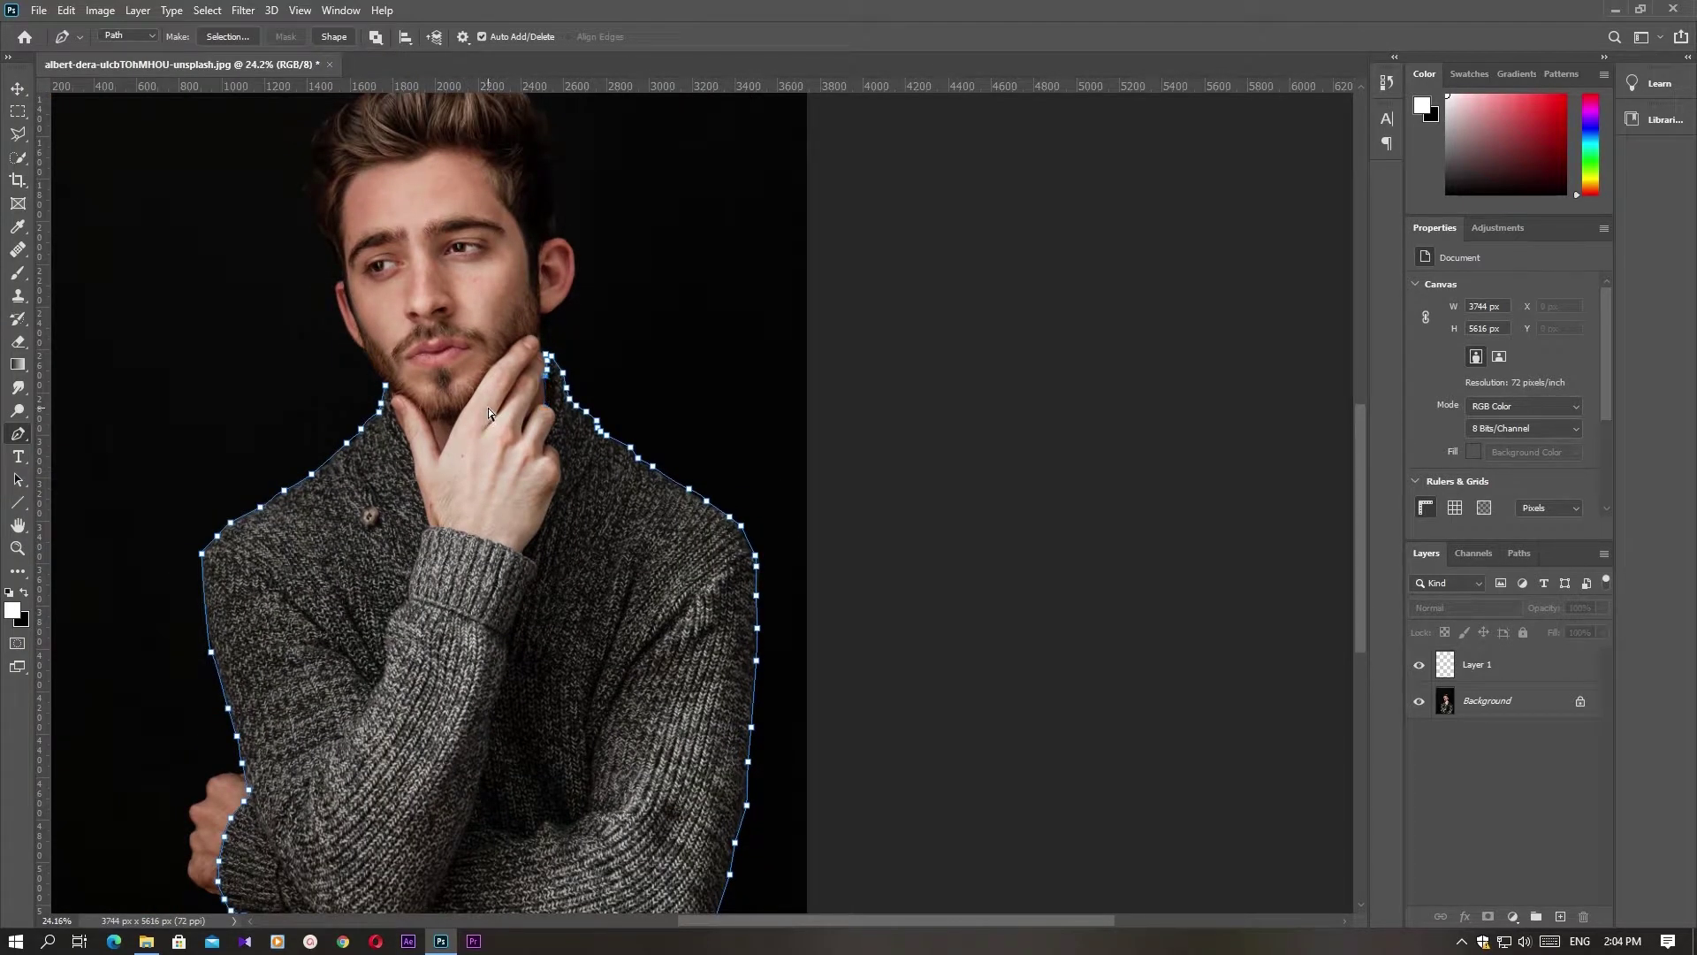
scroll(617, 445, "down", 1)
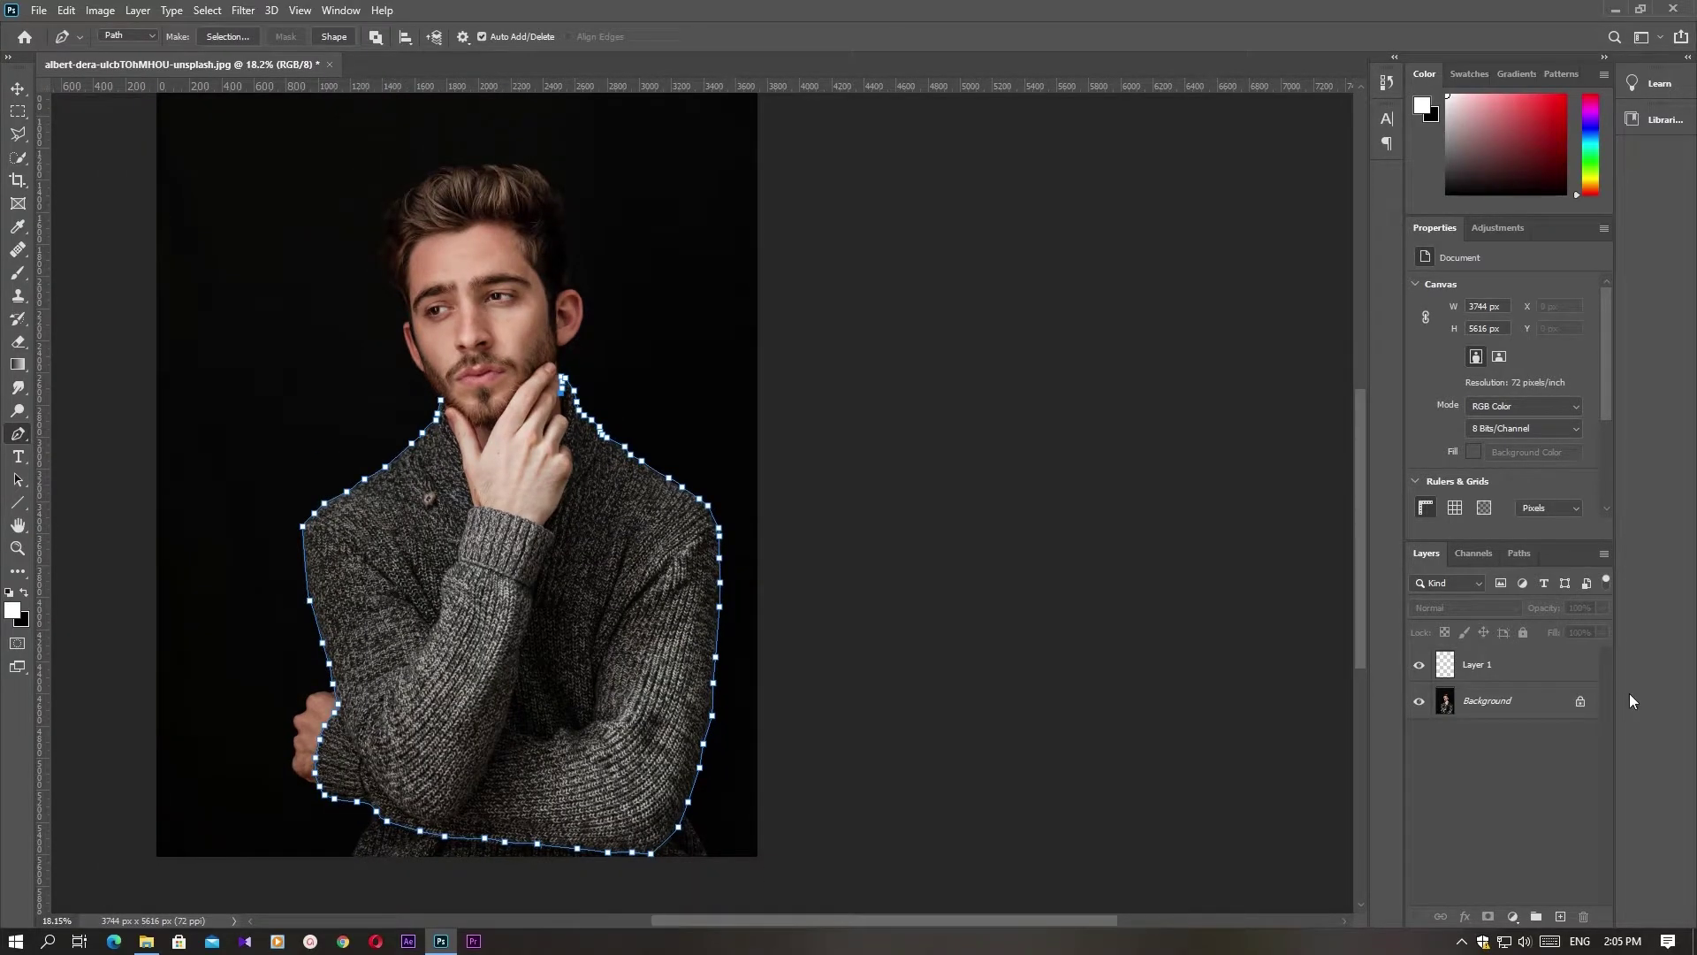
- Stroke the sweater path onto Layer 1 with the Brush, then delete the path
left_click(1520, 676)
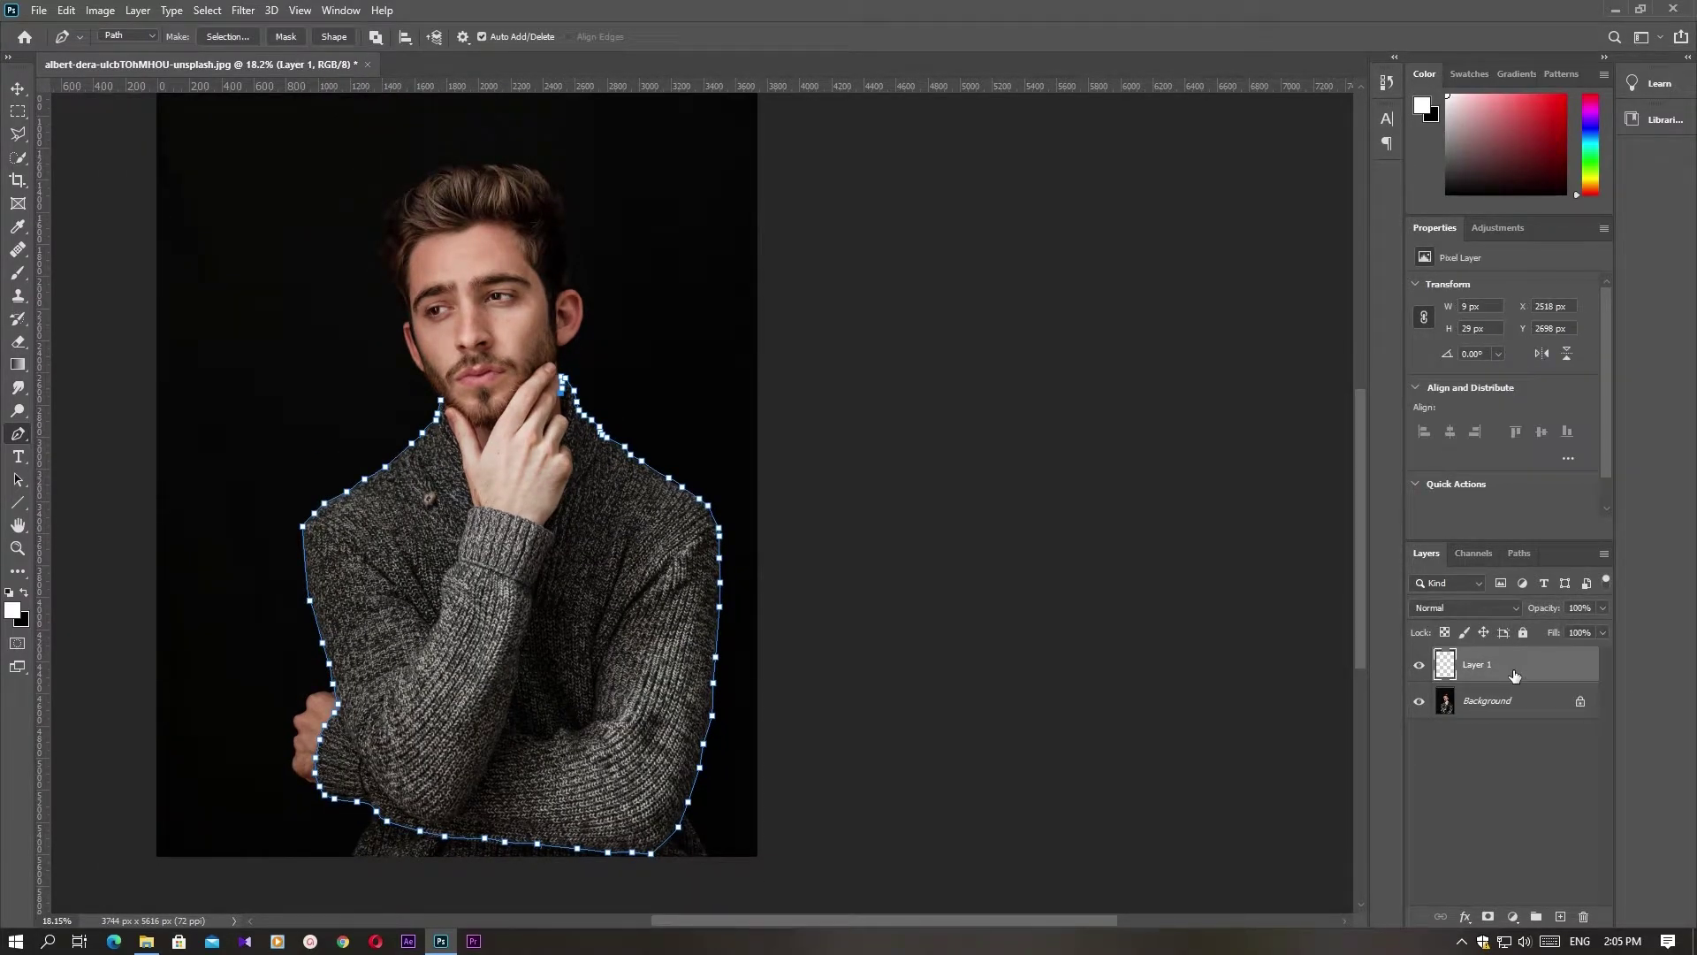
right_click(441, 525)
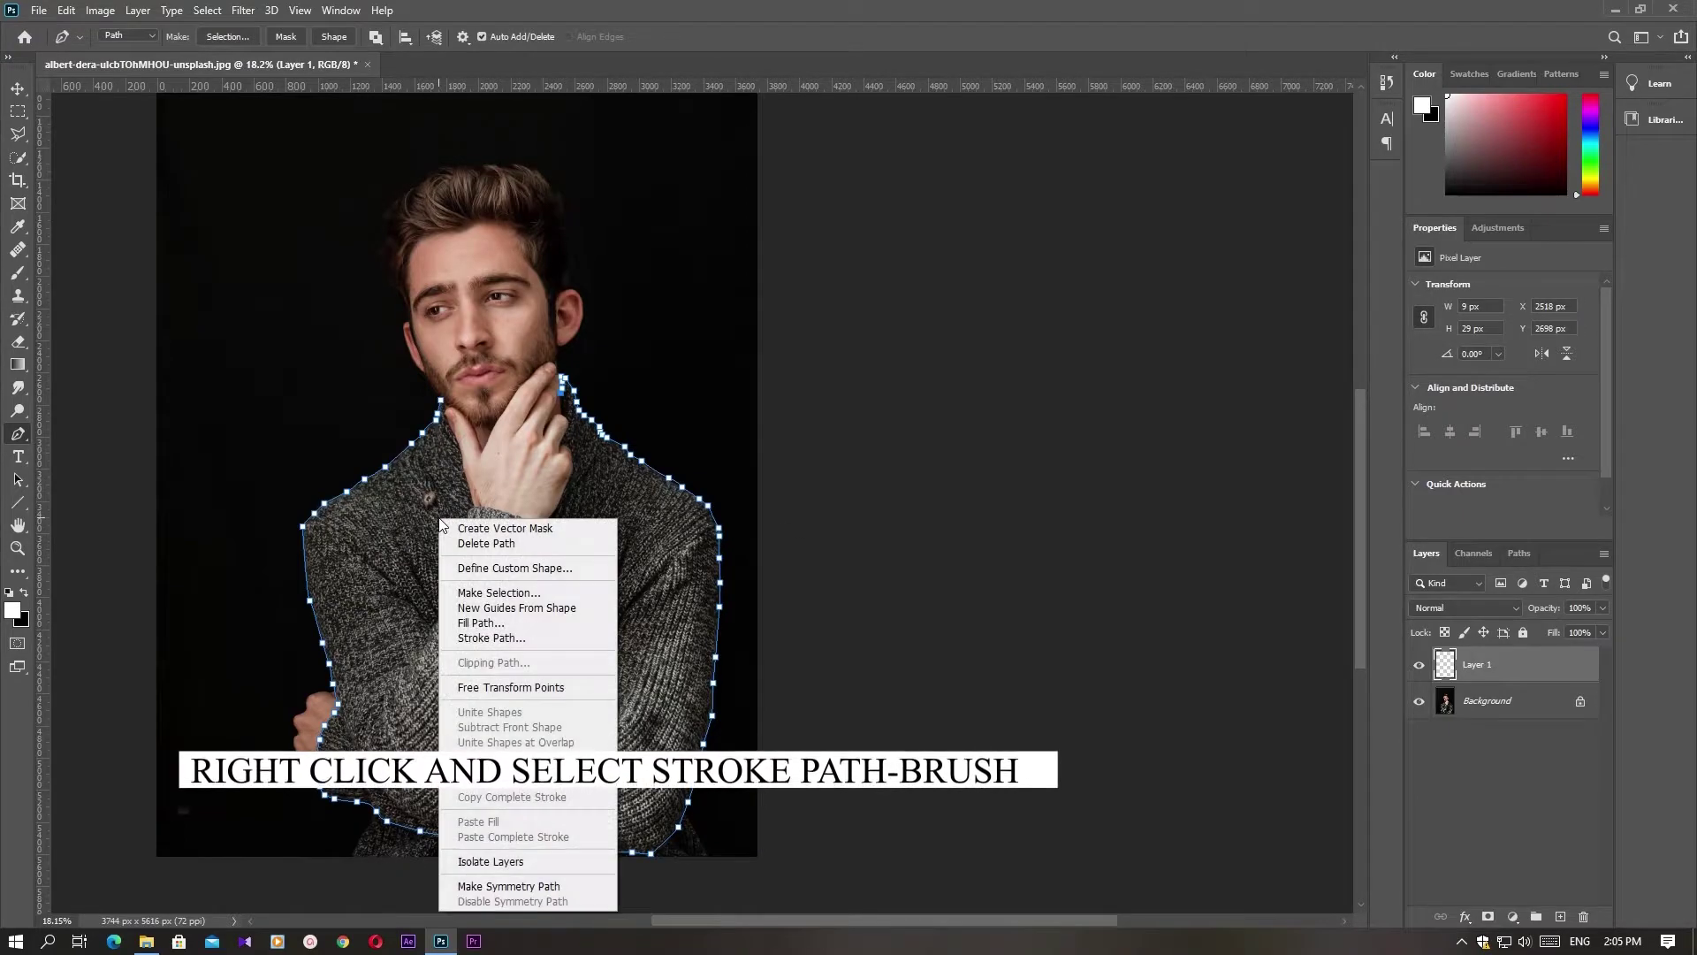
left_click(490, 638)
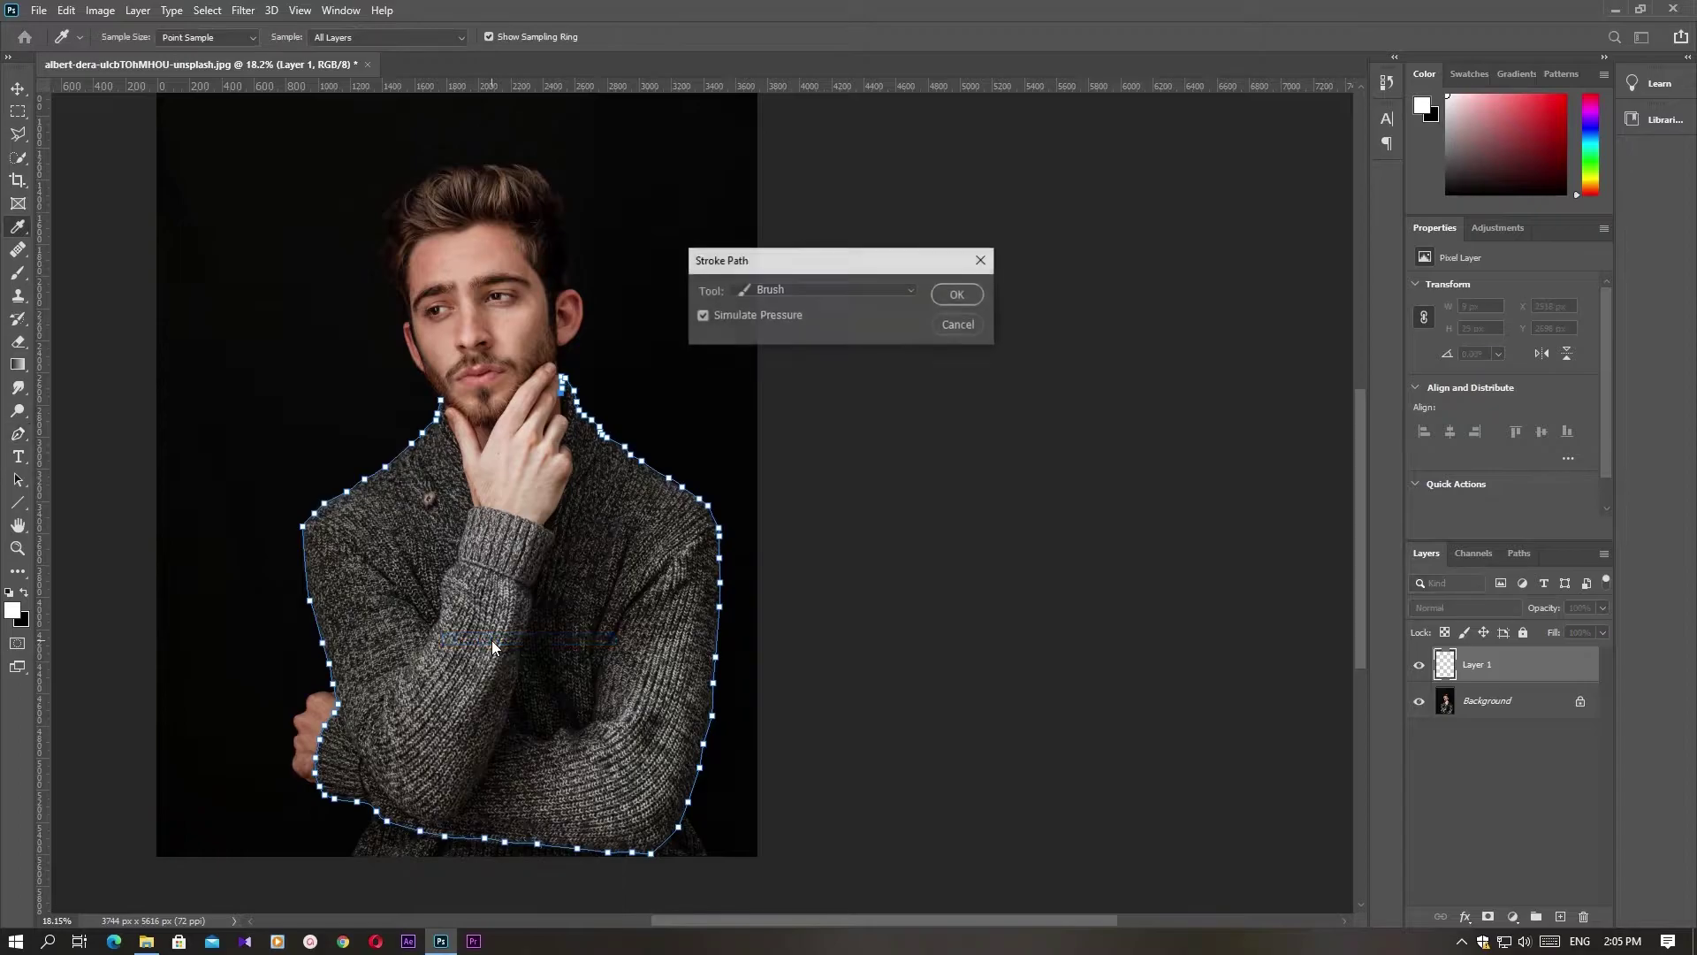
left_click(839, 284)
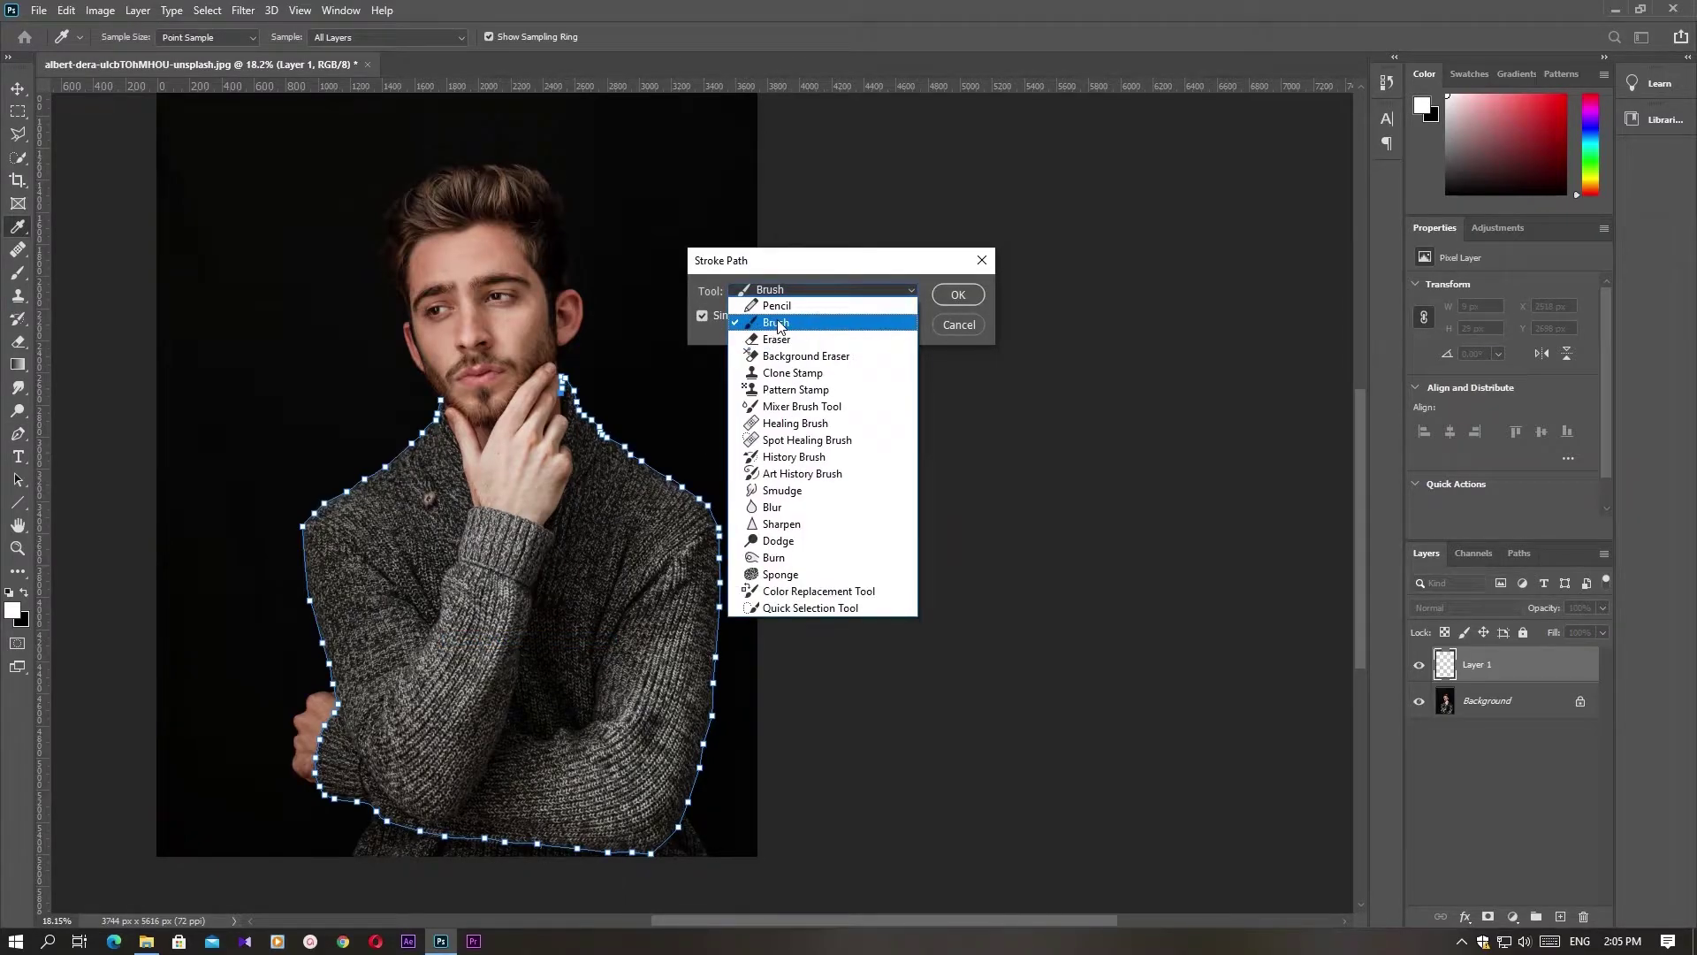
left_click(798, 324)
left_click(955, 296)
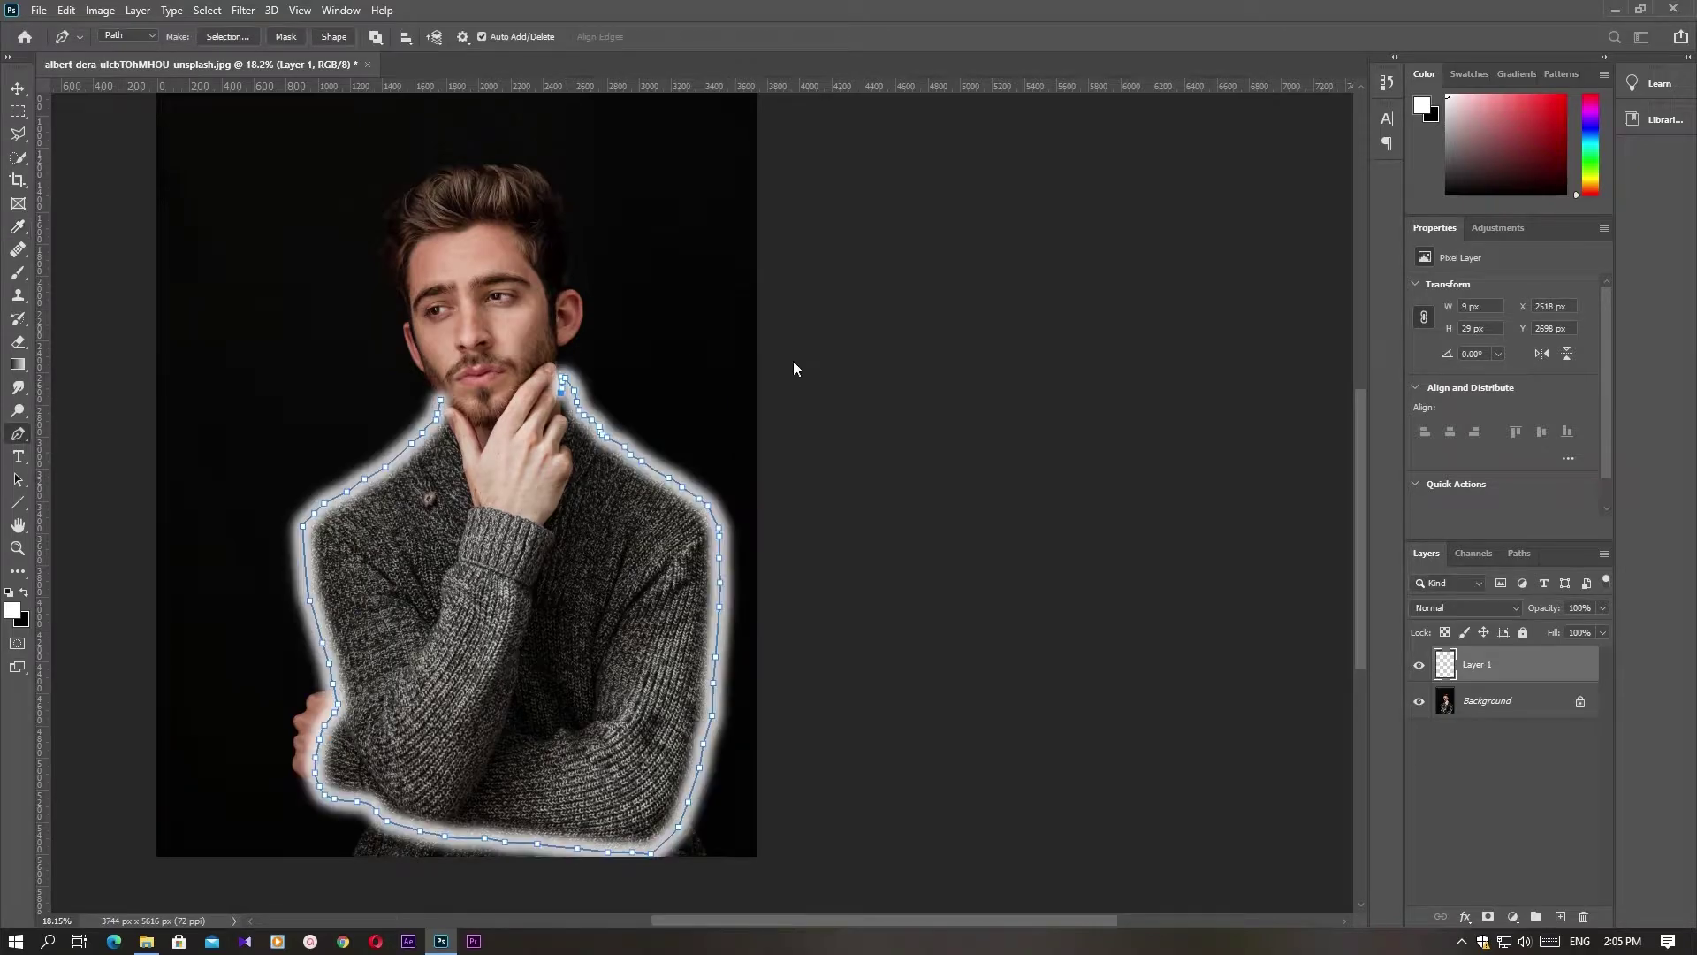
right_click(561, 390)
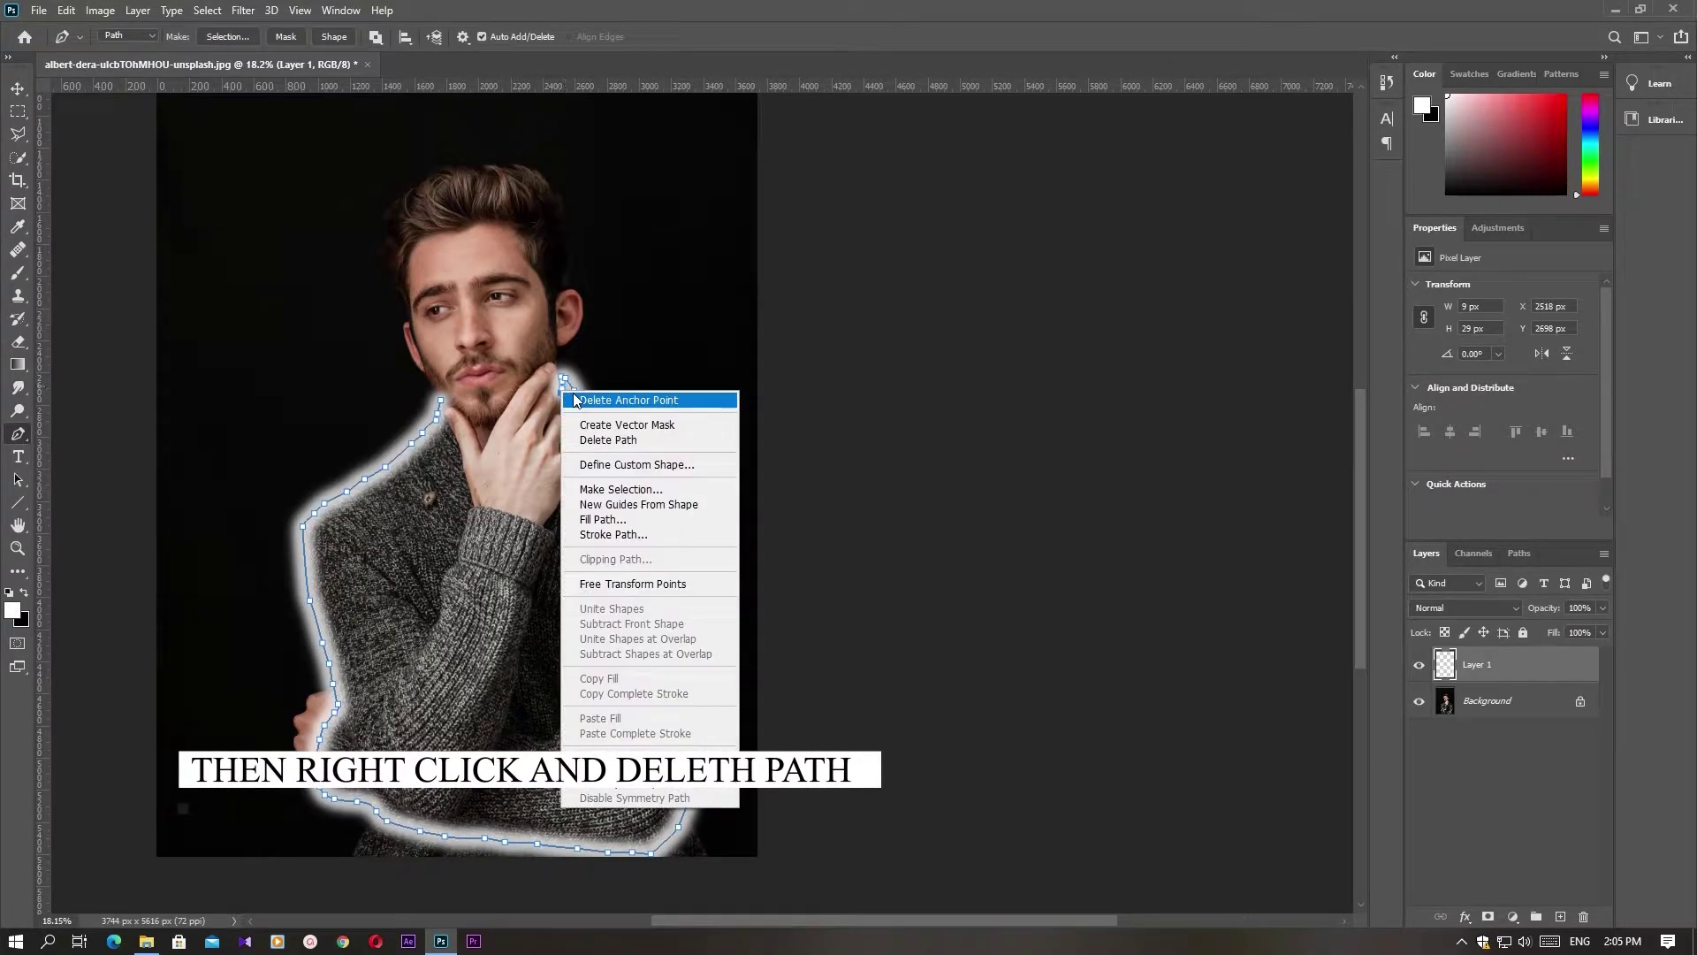
left_click(595, 440)
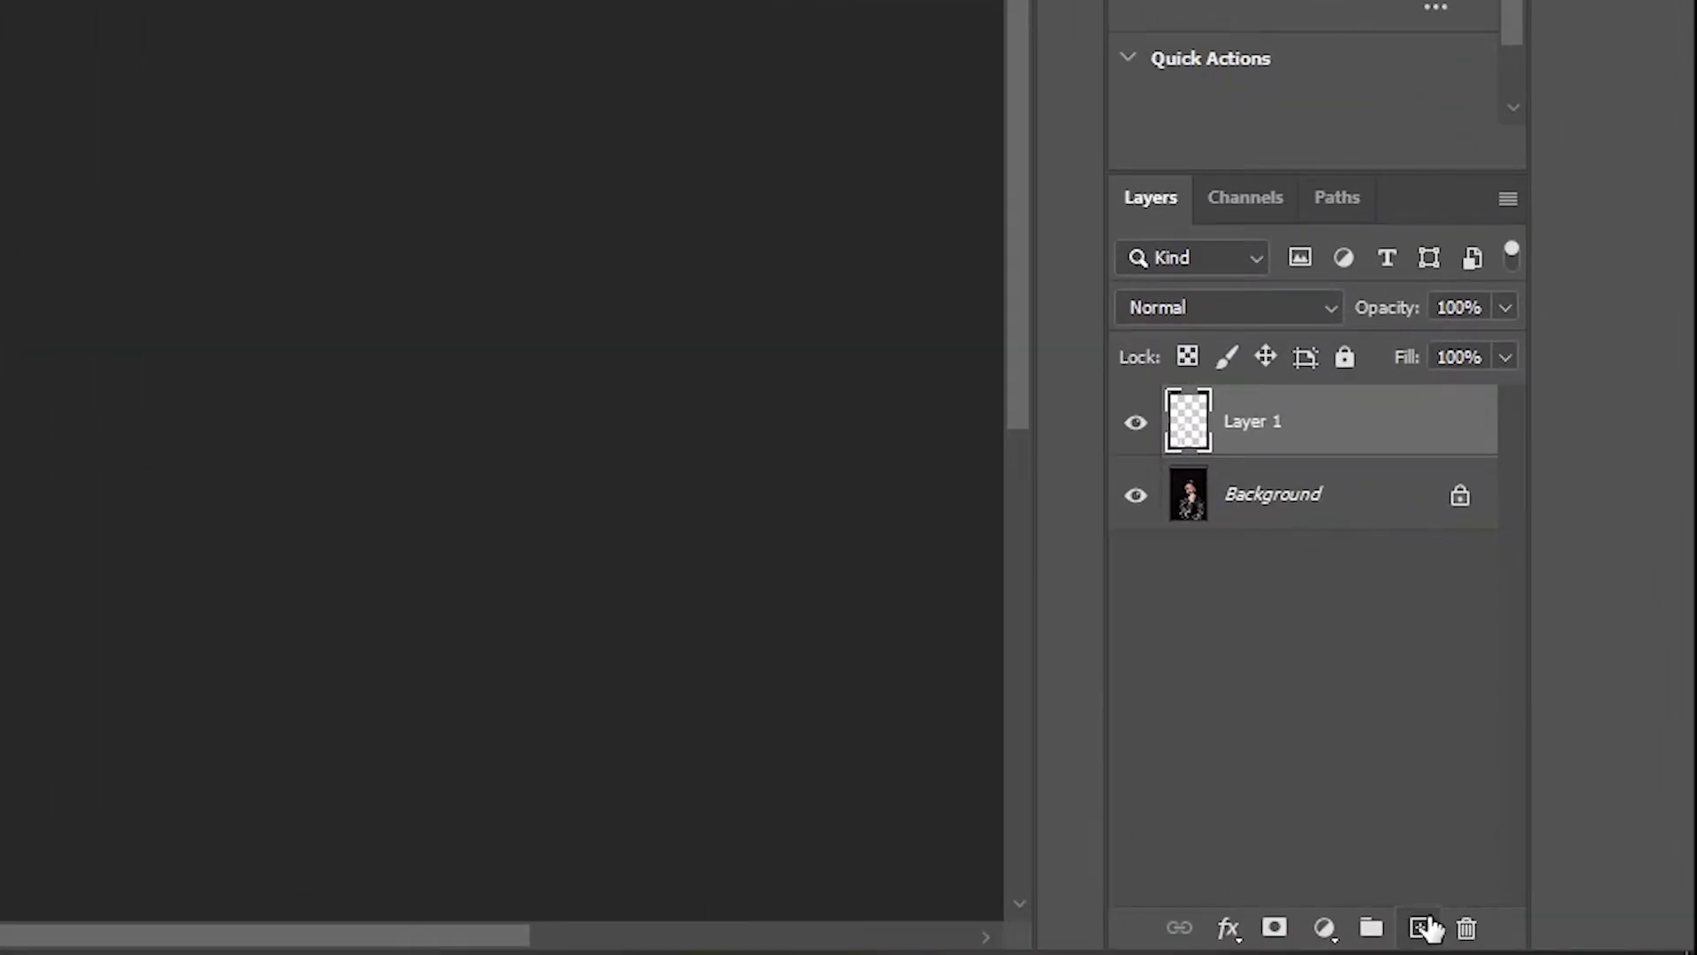
- Add Layer 2 above Layer 1 in Color Dodge blend mode, ready to paint with the Brush
left_click(1418, 928)
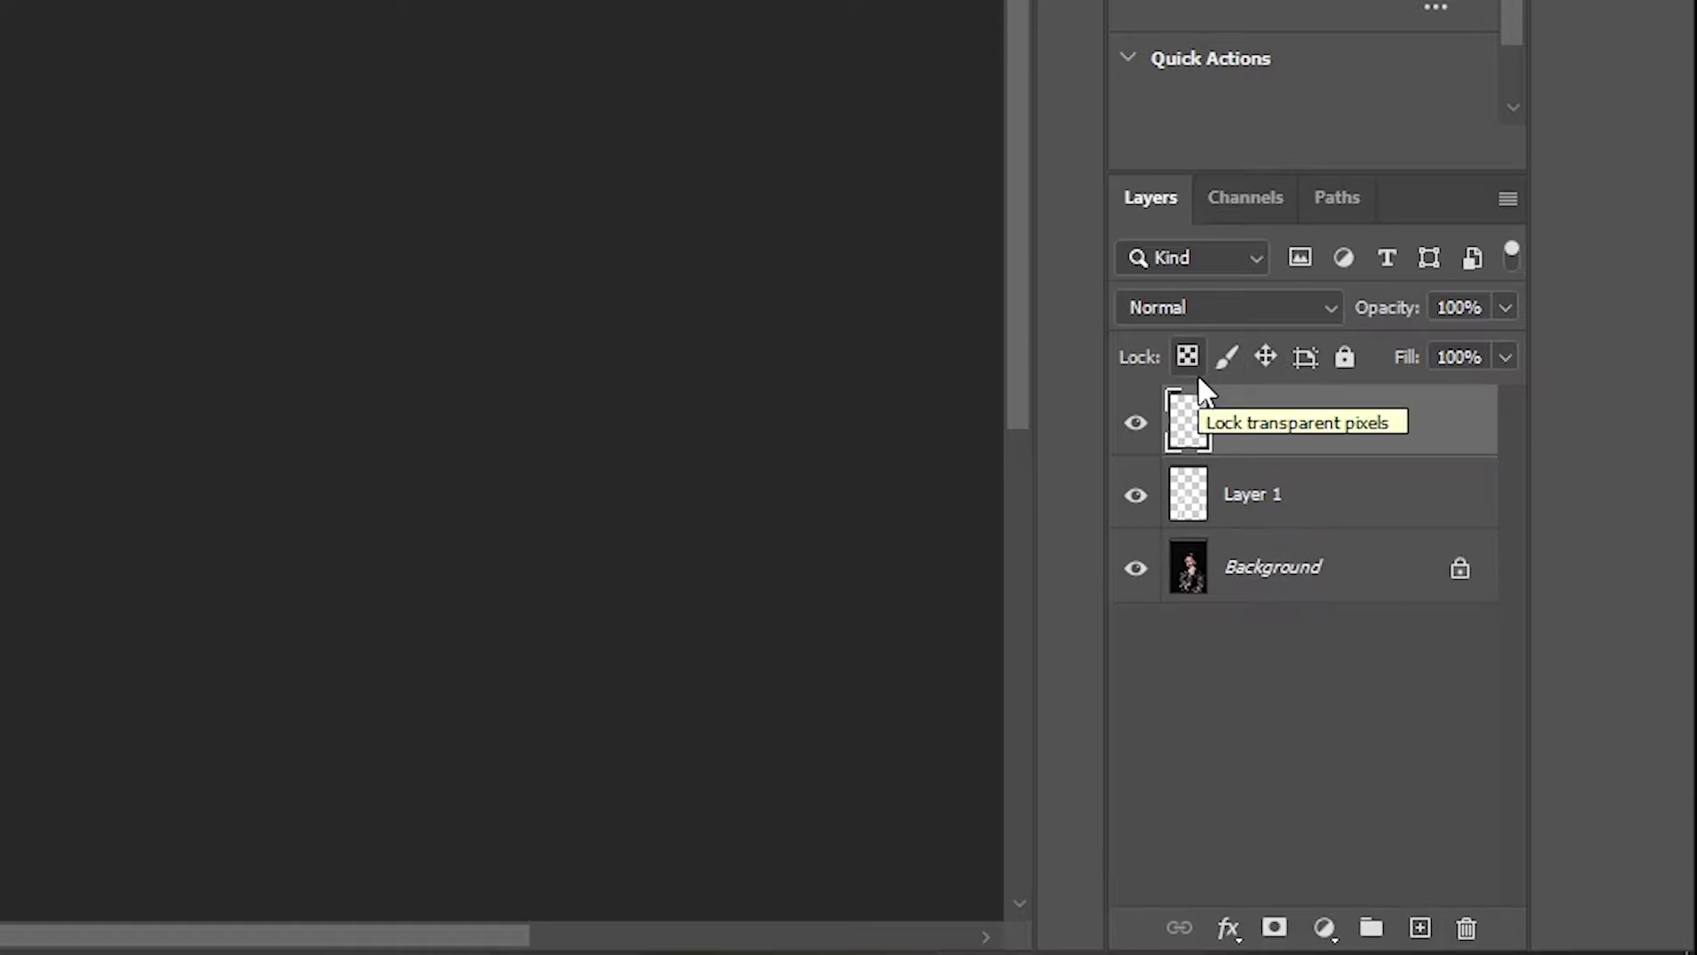
left_click(1323, 305)
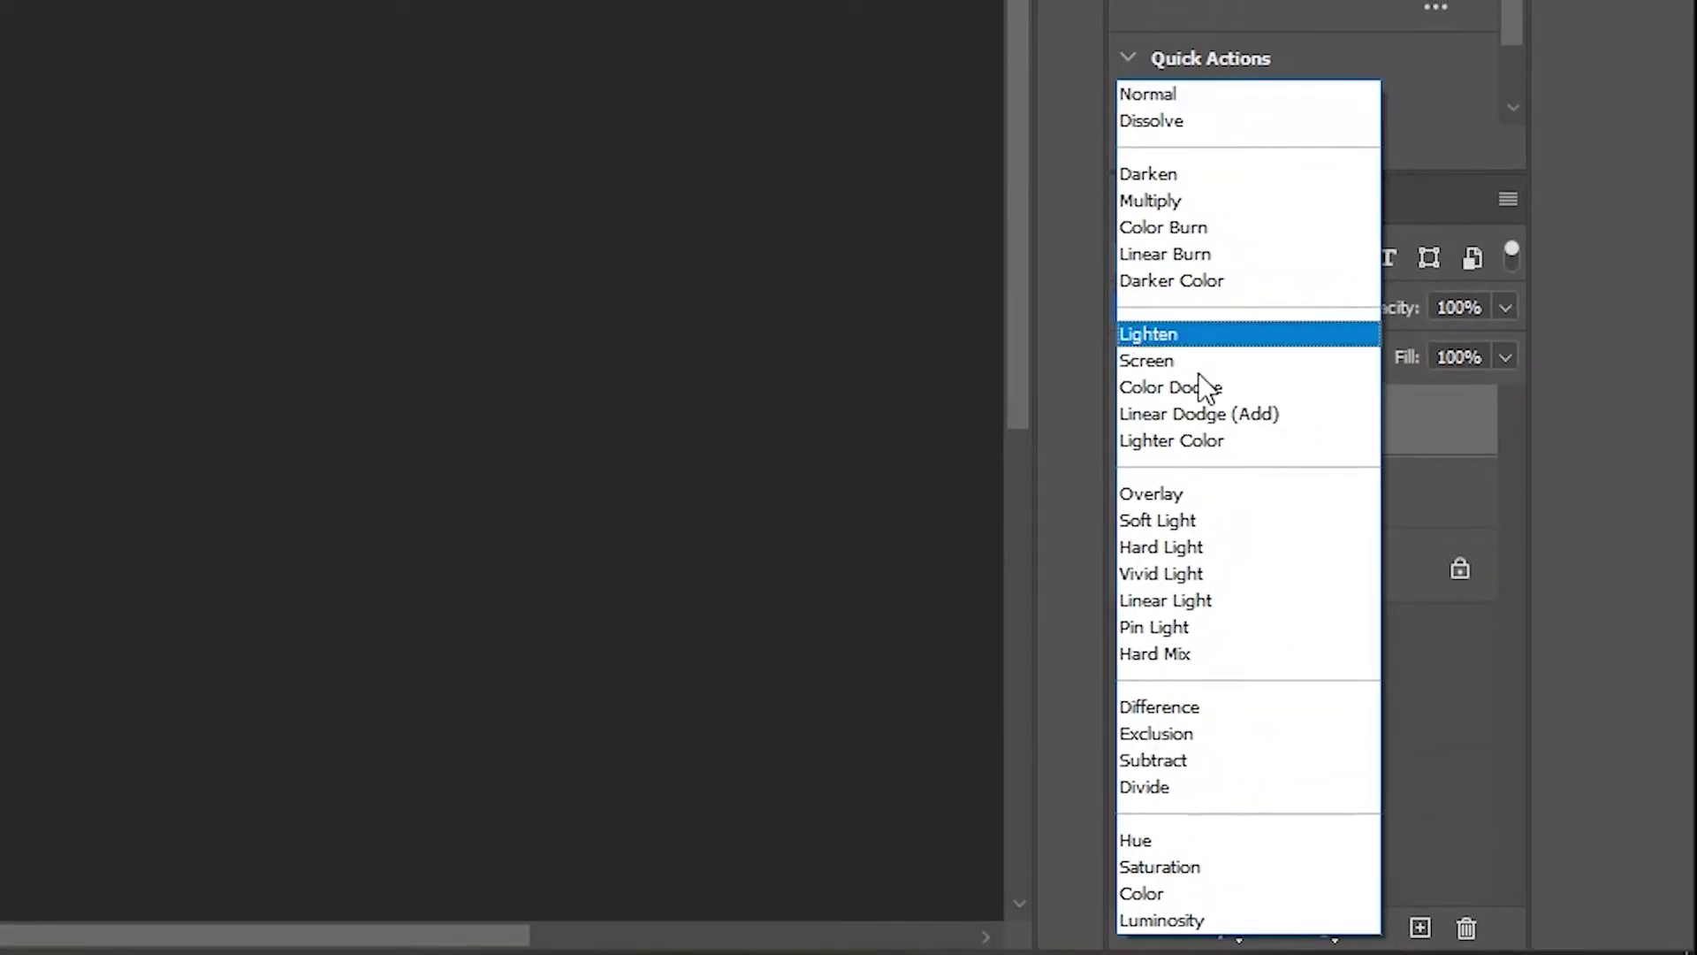
left_click(1203, 358)
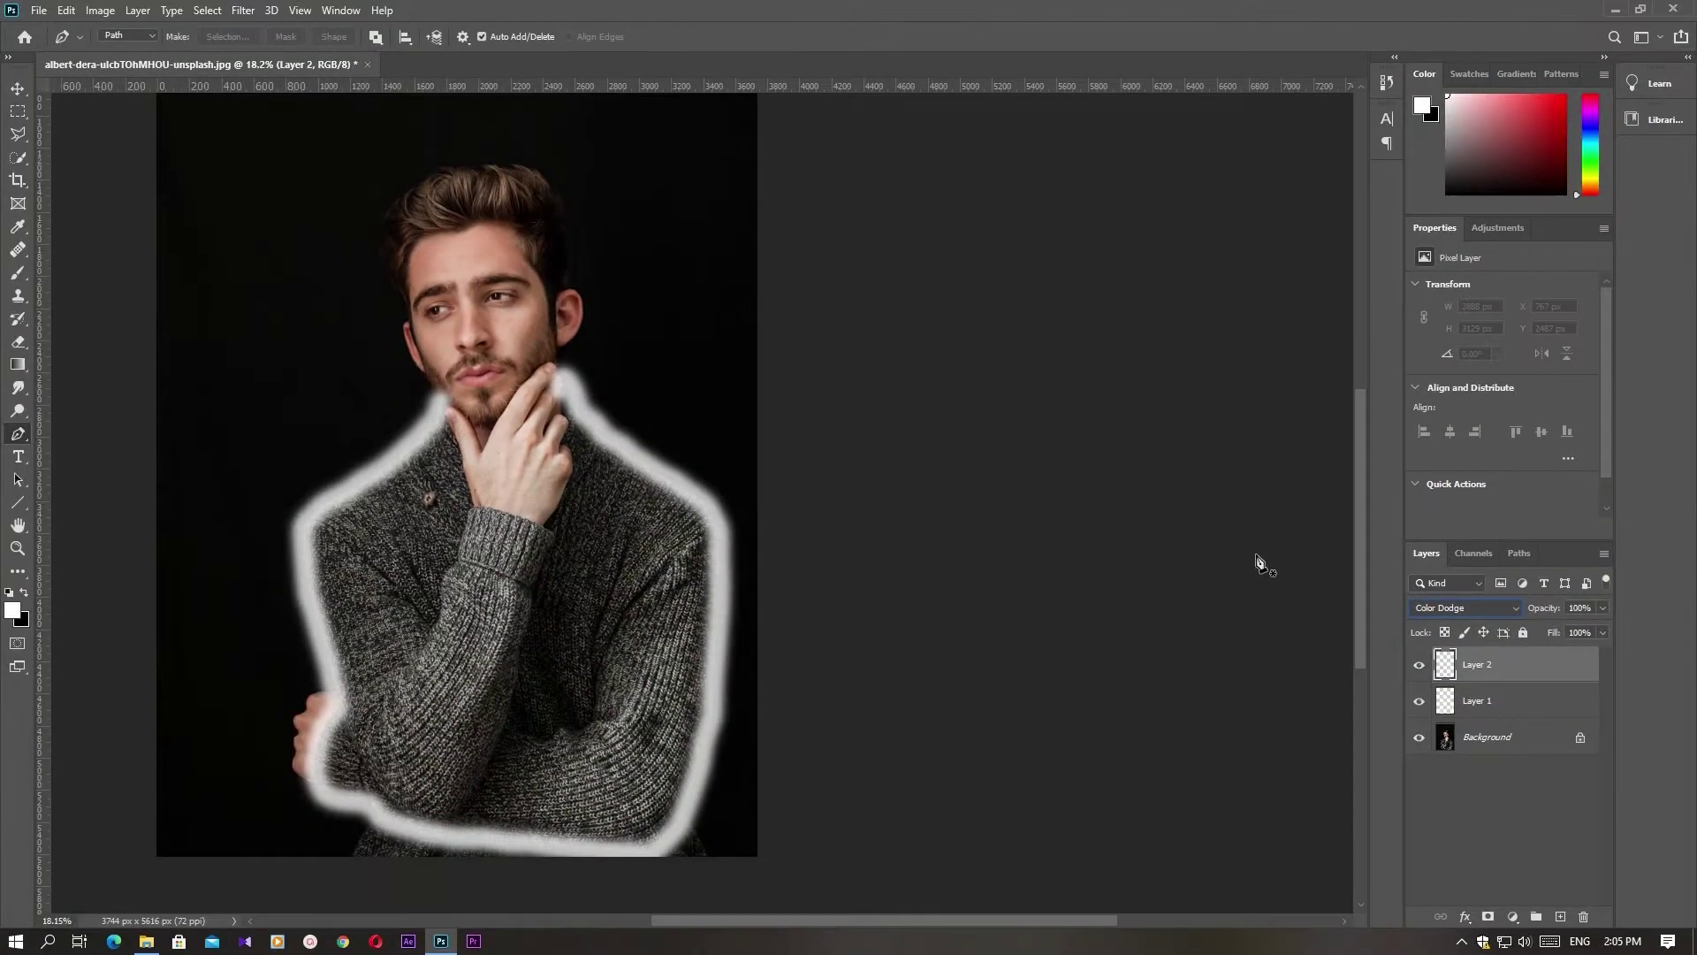
left_click(17, 273)
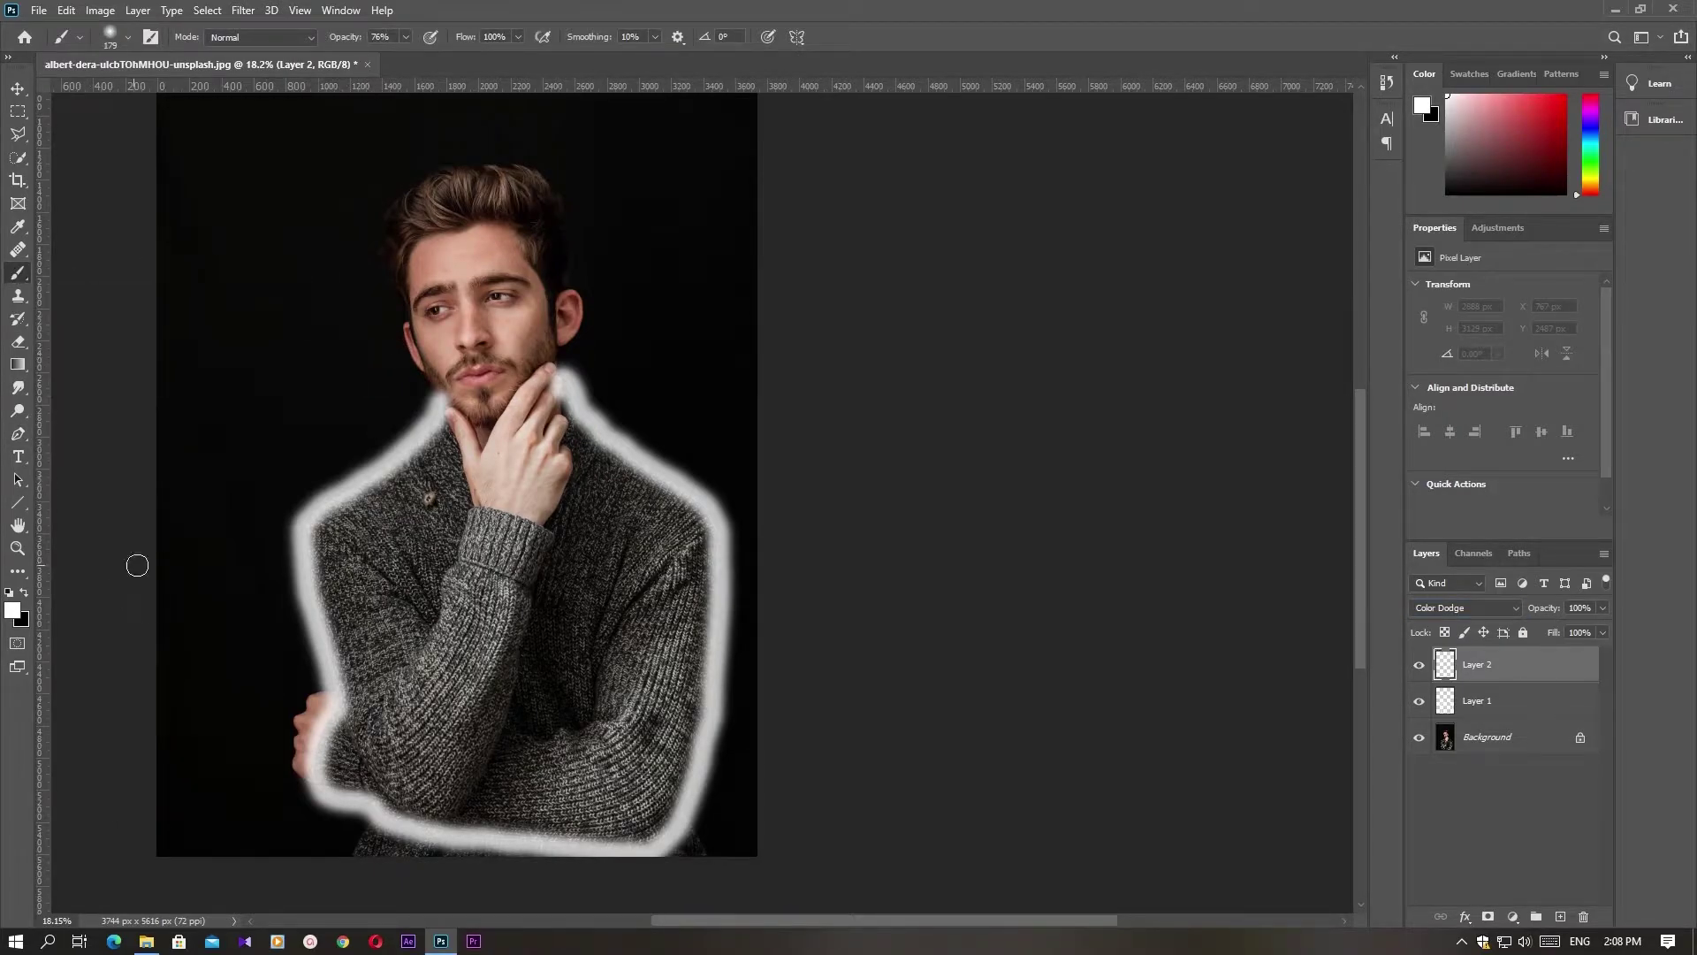
- Set the foreground colour to bright red by entering its hex value
left_click(14, 609)
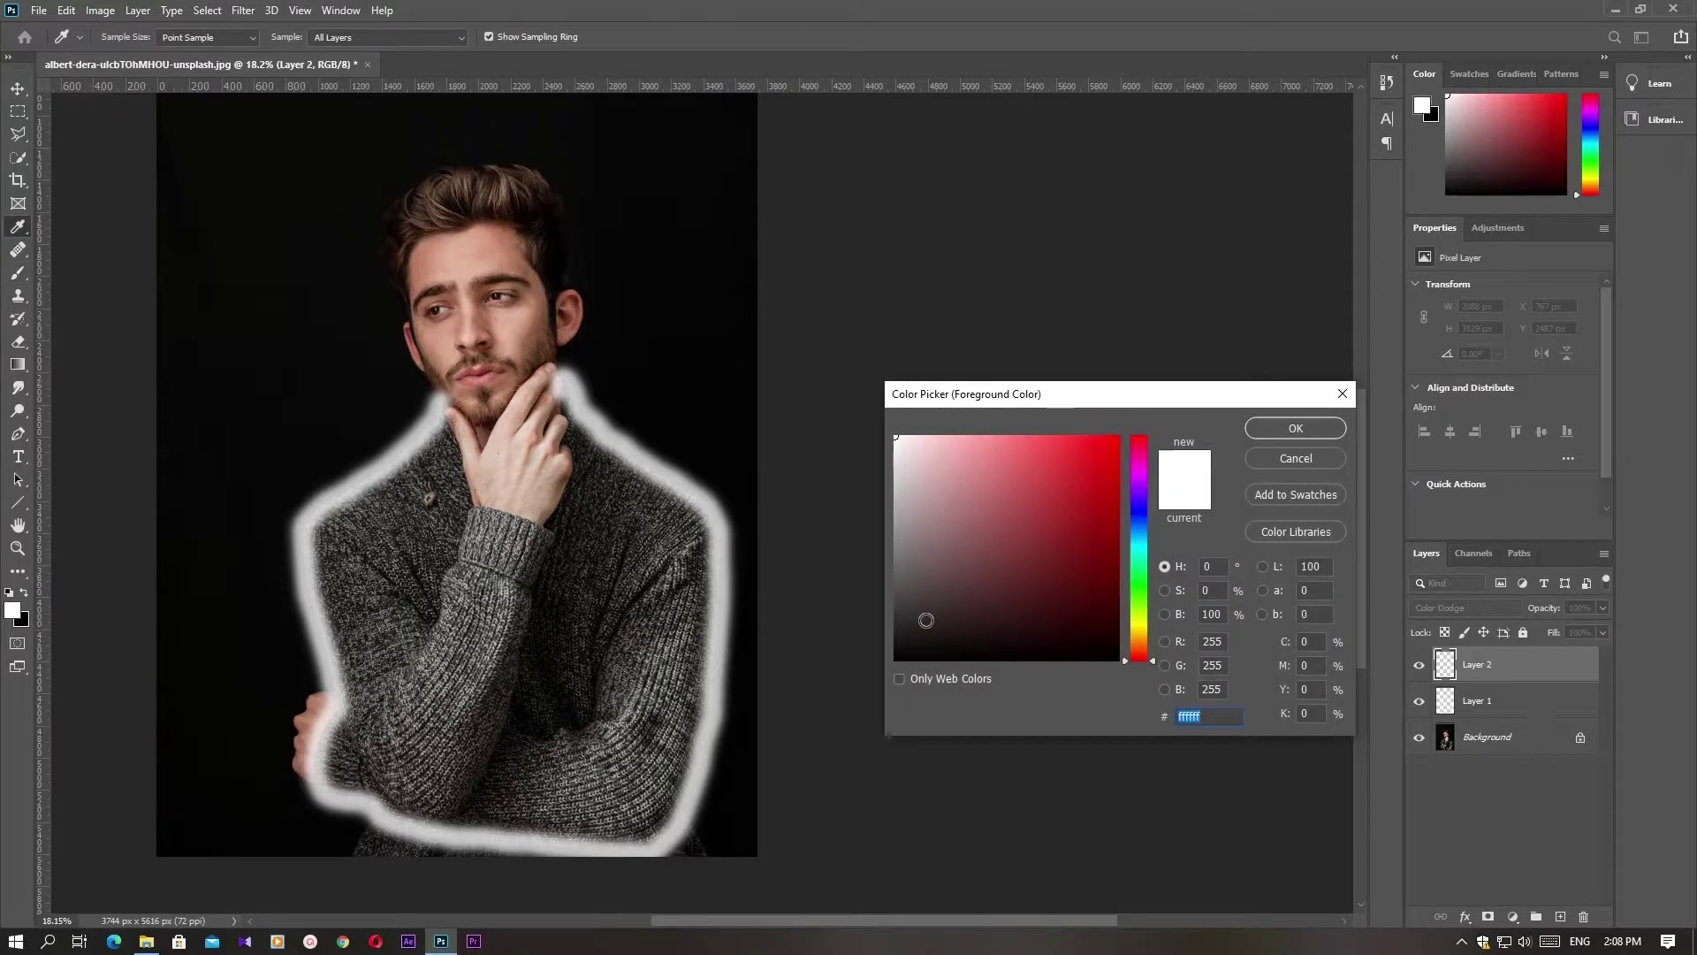
mouse_move(1140, 473)
left_mouse_down()
mouse_move(1142, 449)
mouse_move(1144, 466)
left_mouse_up()
left_click_drag(1140, 455, 1140, 442)
left_click_drag(1080, 536, 1082, 507)
type("d92121")
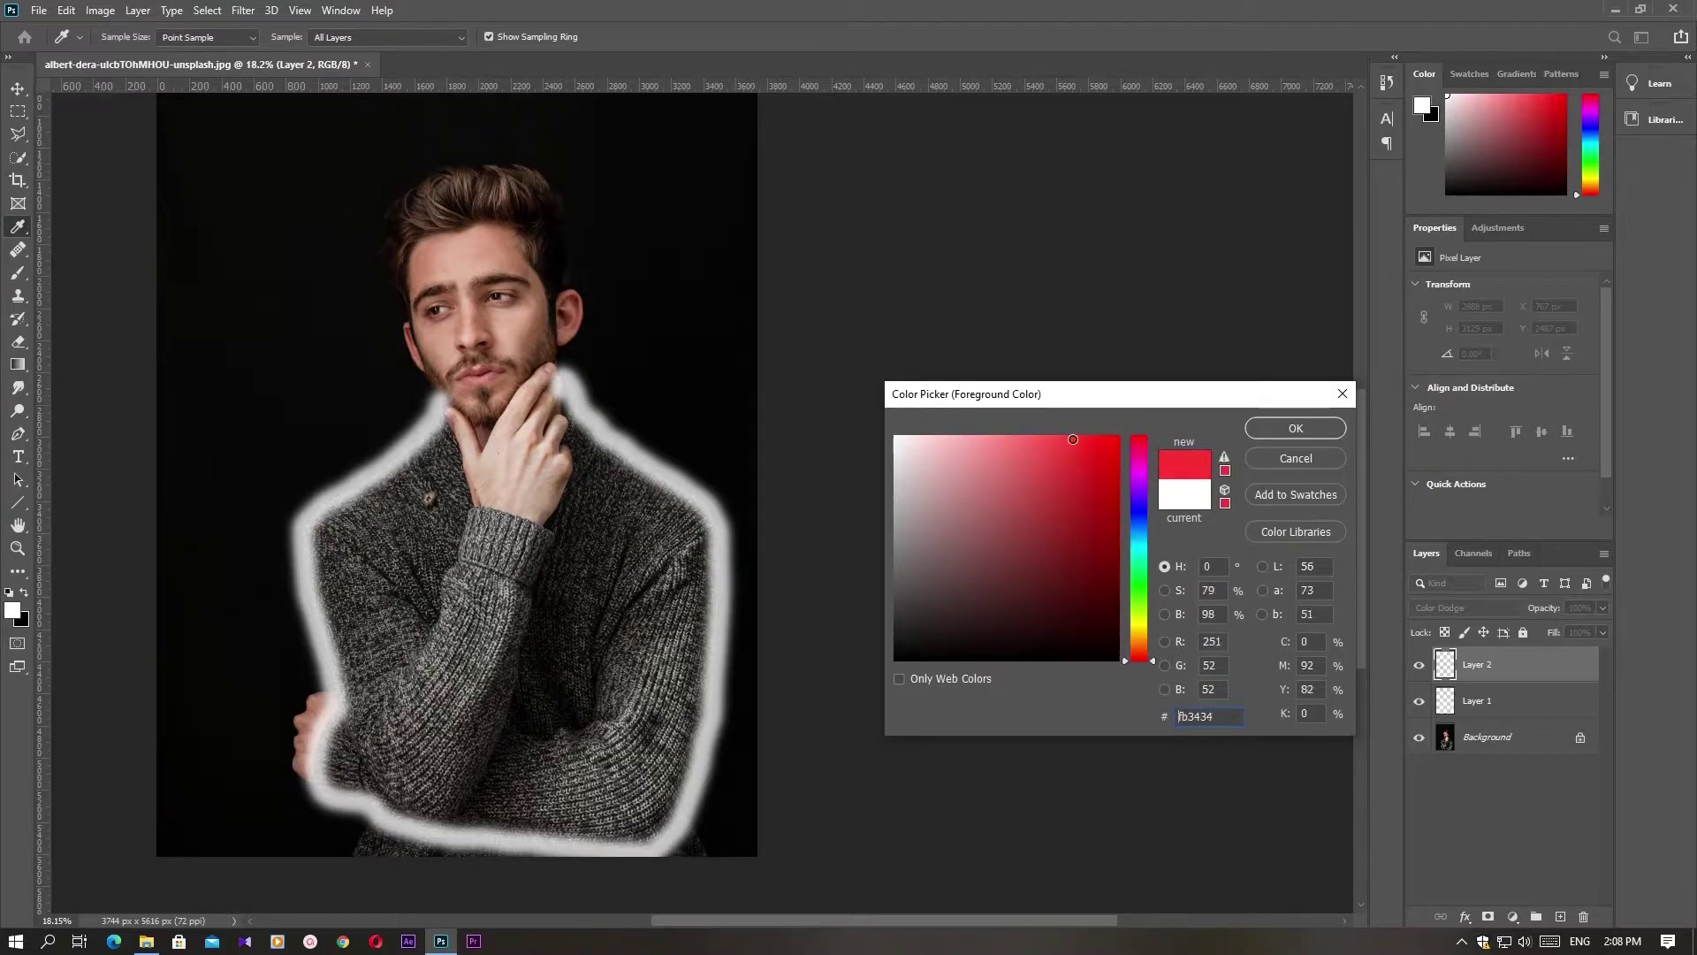
type("ff0b0b")
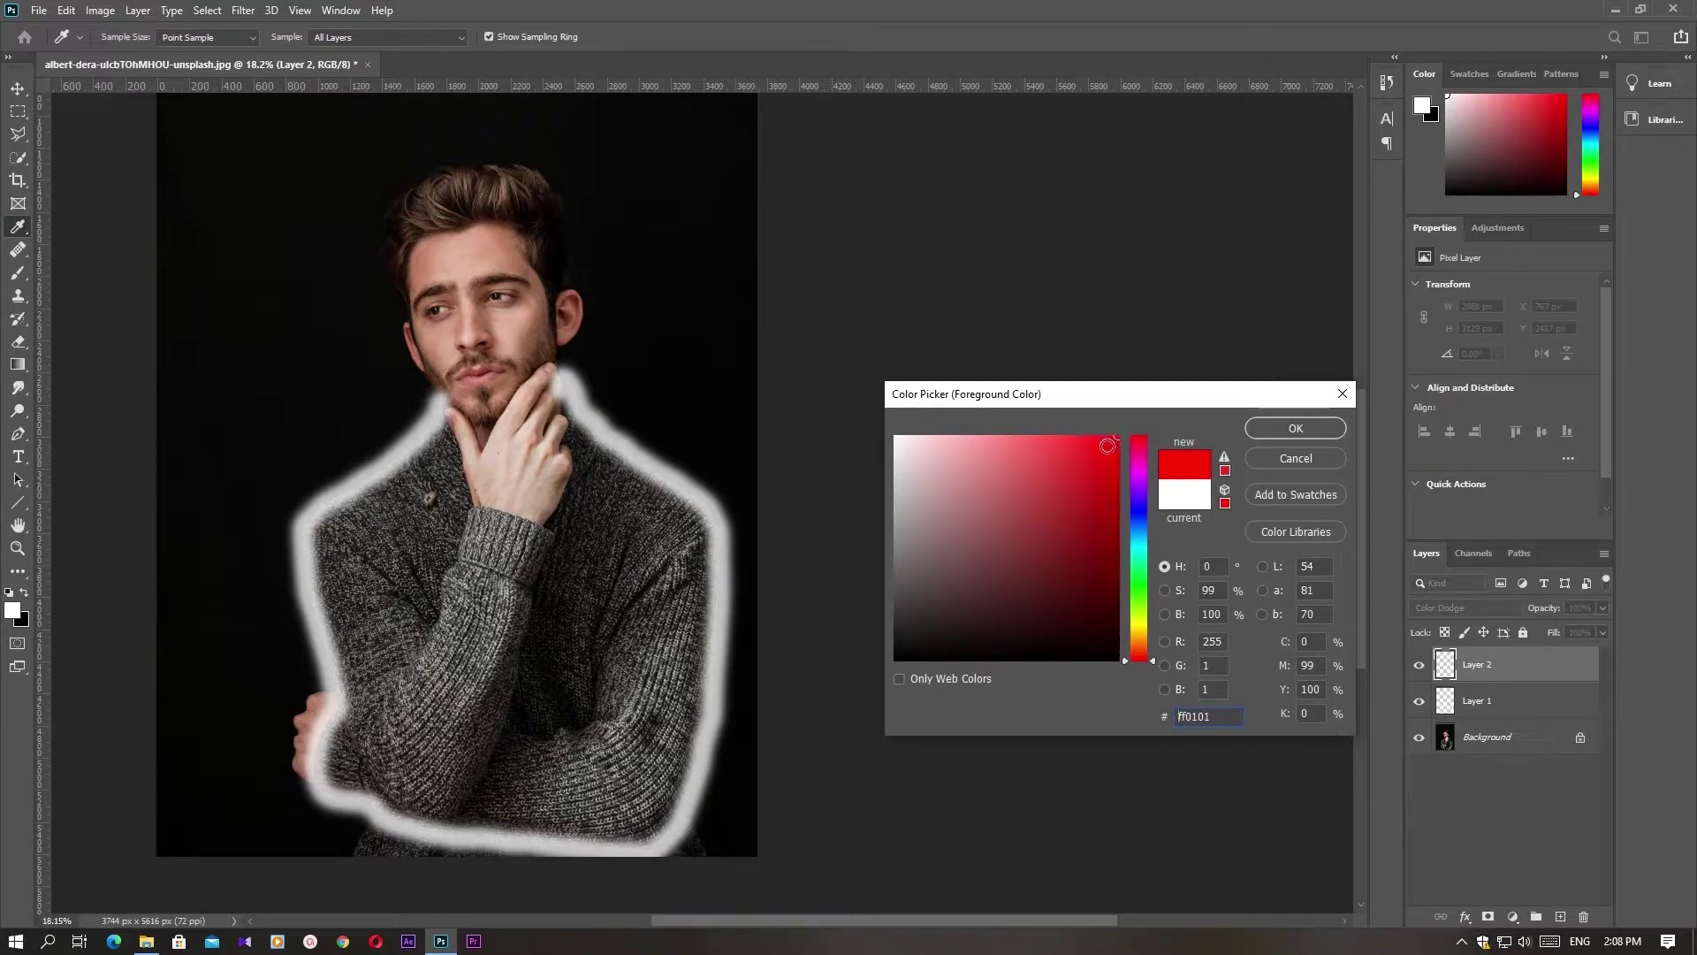
left_click(1313, 428)
key("b")
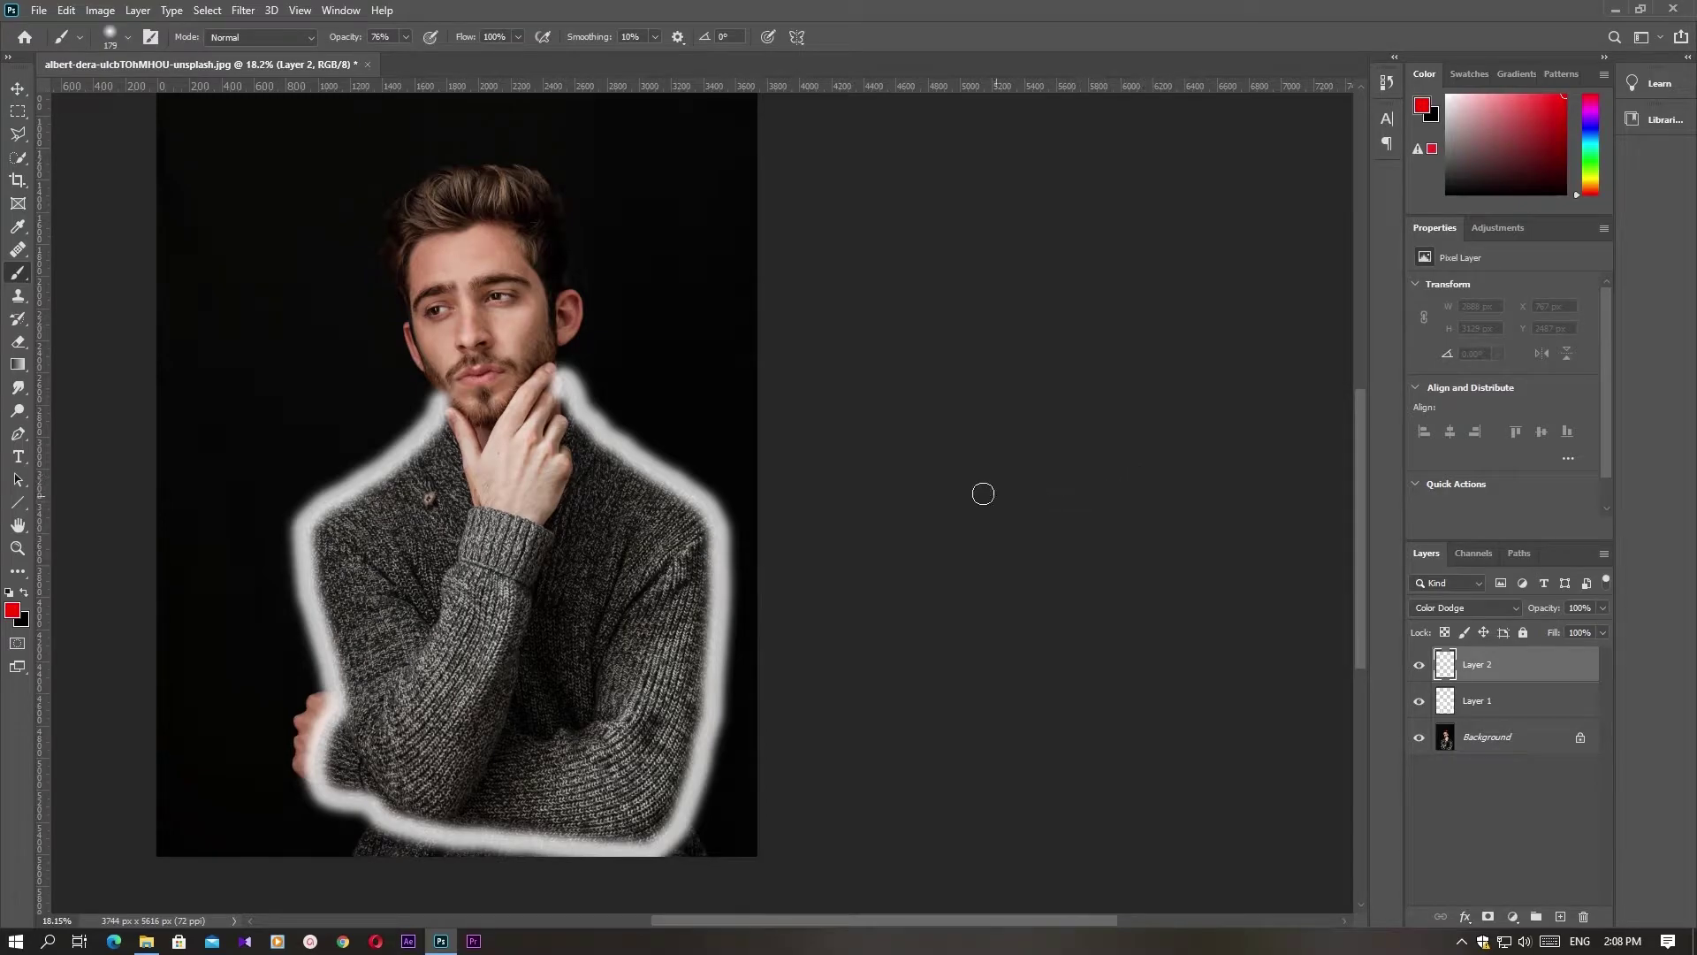
- Choose the Soft Round brush tip and enlarge the brush to about 386 px
right_click(690, 505)
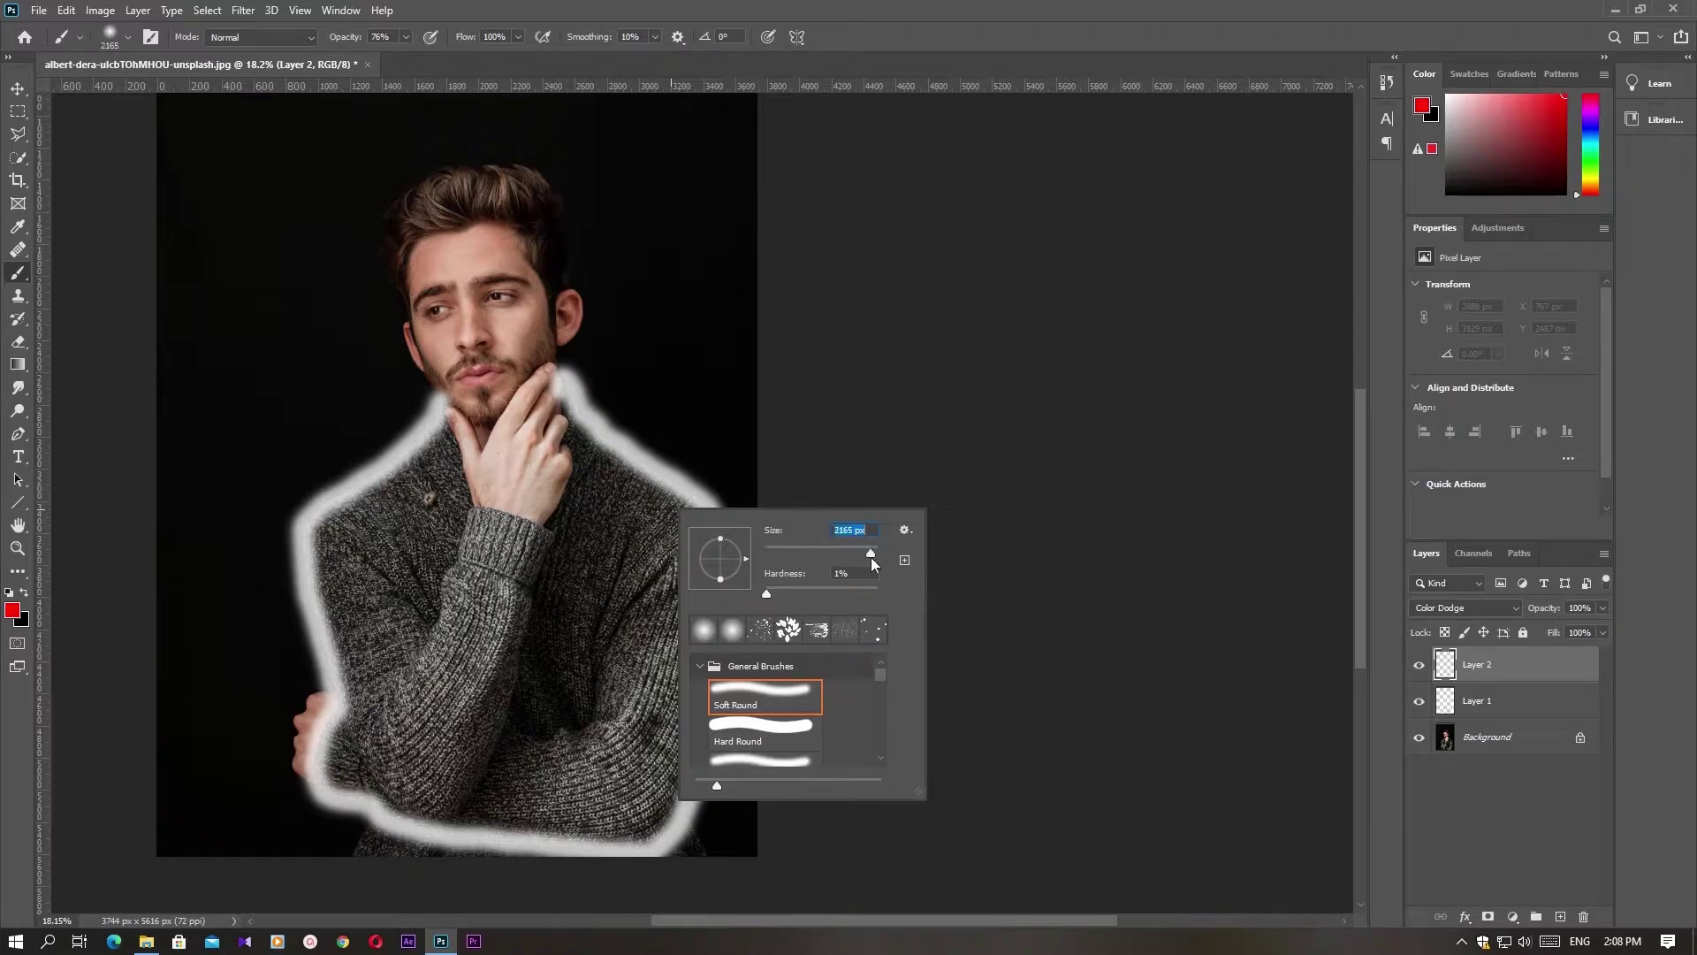
left_click_drag(870, 551, 850, 553)
mouse_move(879, 675)
left_mouse_down()
mouse_move(880, 693)
mouse_move(883, 671)
left_mouse_up()
left_click(704, 629)
key("Return")
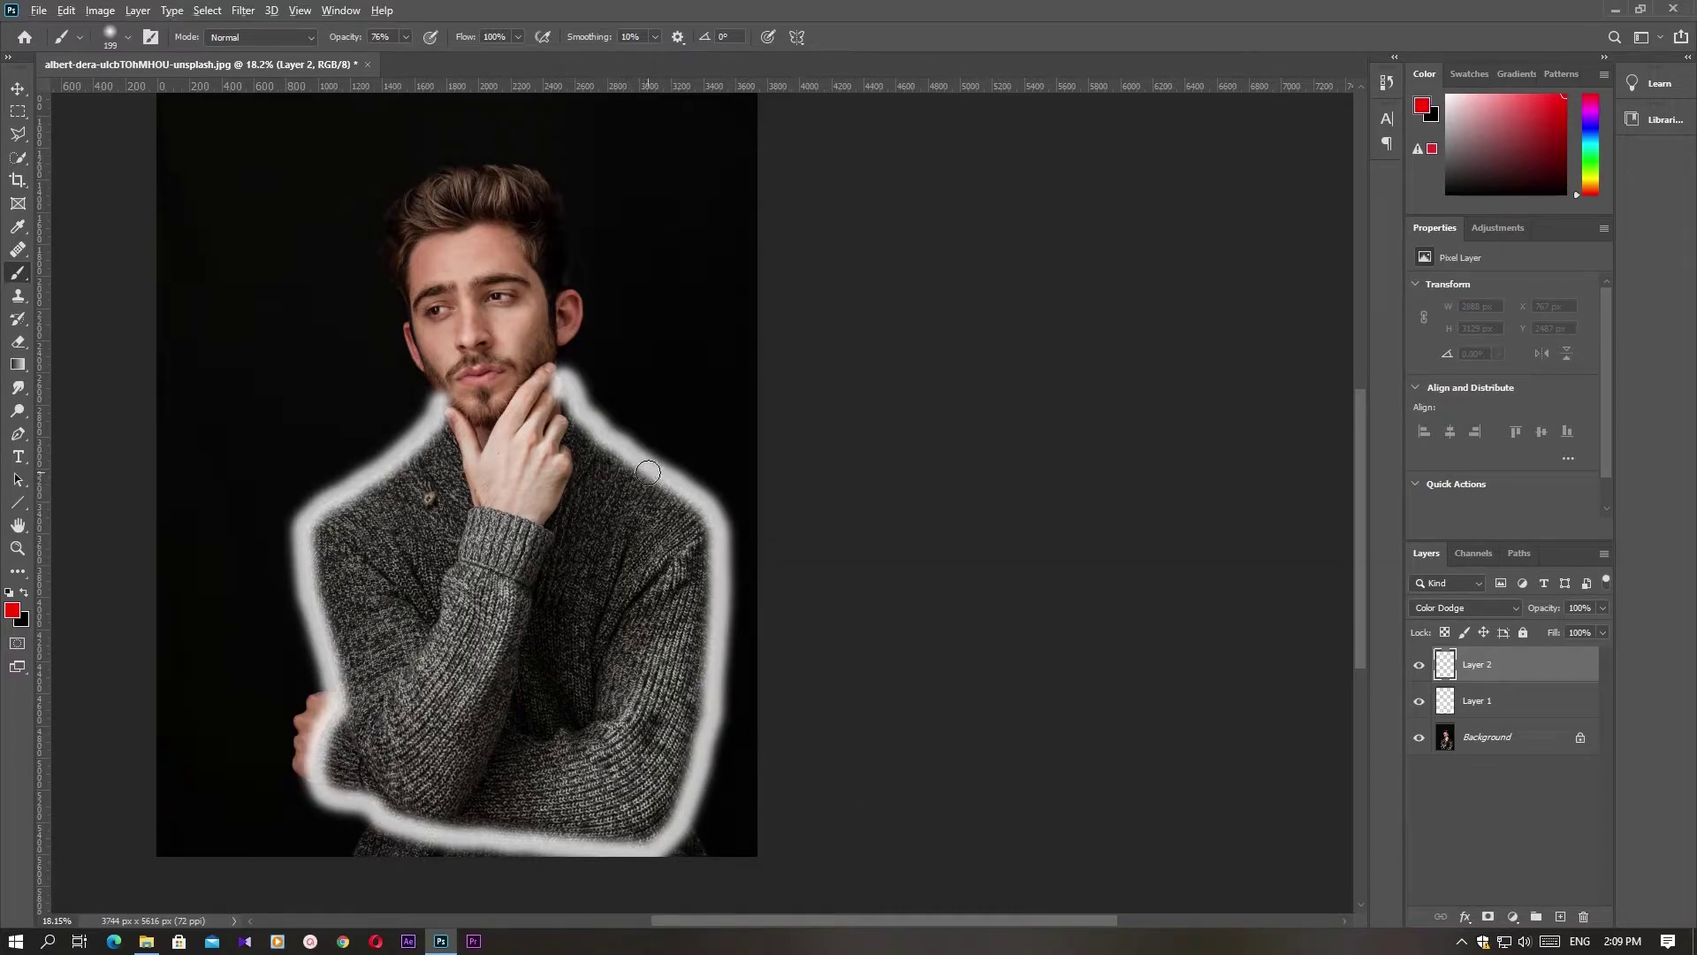
left_click_drag(647, 472, 666, 463)
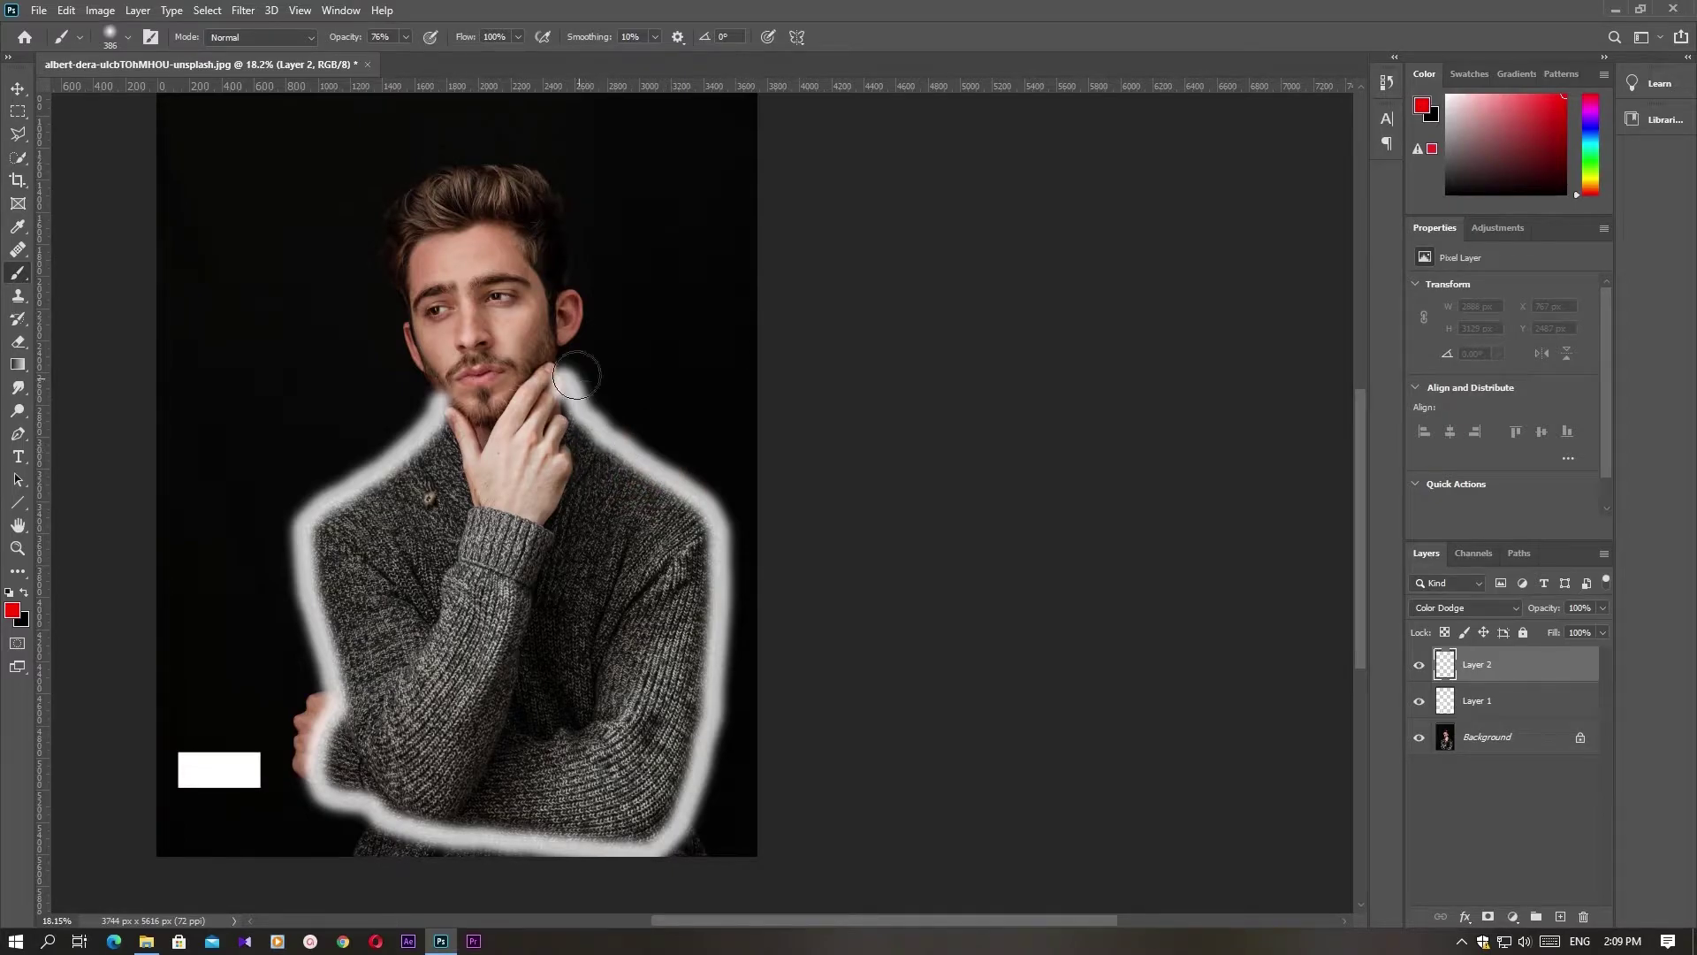
- Paint red over the white glow along the neck, shoulders and whole sweater outline
mouse_move(576, 375)
left_mouse_down()
mouse_move(610, 439)
mouse_move(667, 479)
mouse_move(712, 672)
mouse_move(632, 789)
left_mouse_up()
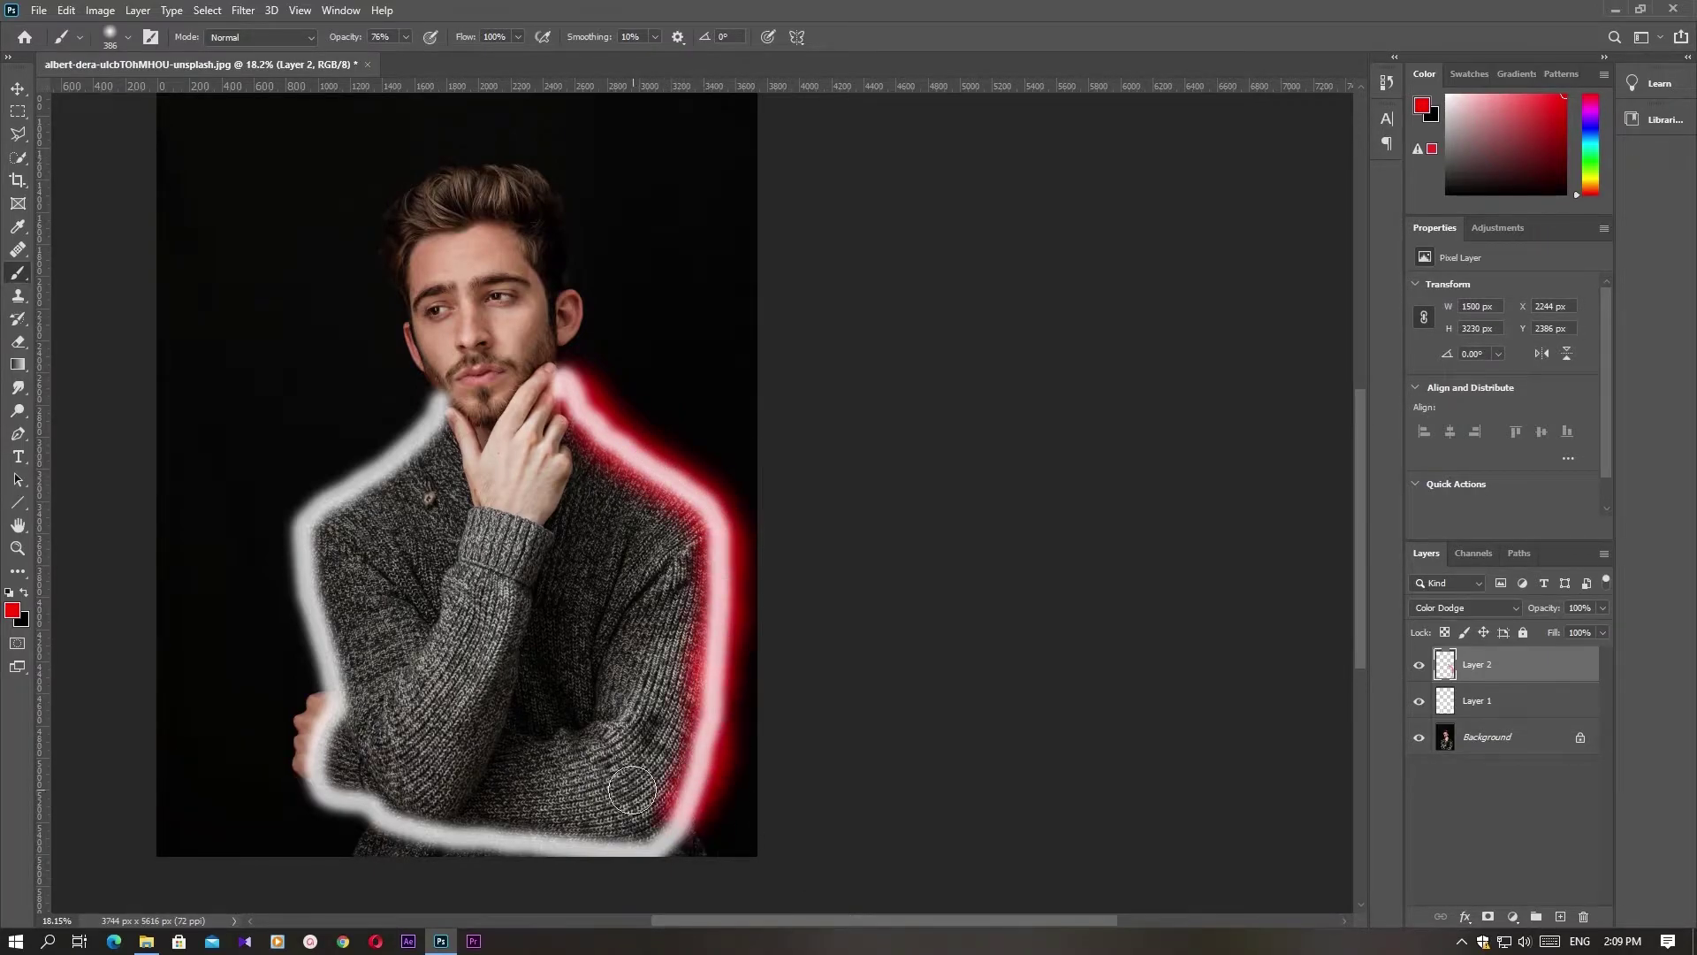
scroll(619, 698, "down", 3)
mouse_move(681, 743)
left_mouse_down()
mouse_move(571, 782)
mouse_move(326, 685)
mouse_move(362, 416)
mouse_move(434, 341)
left_mouse_up()
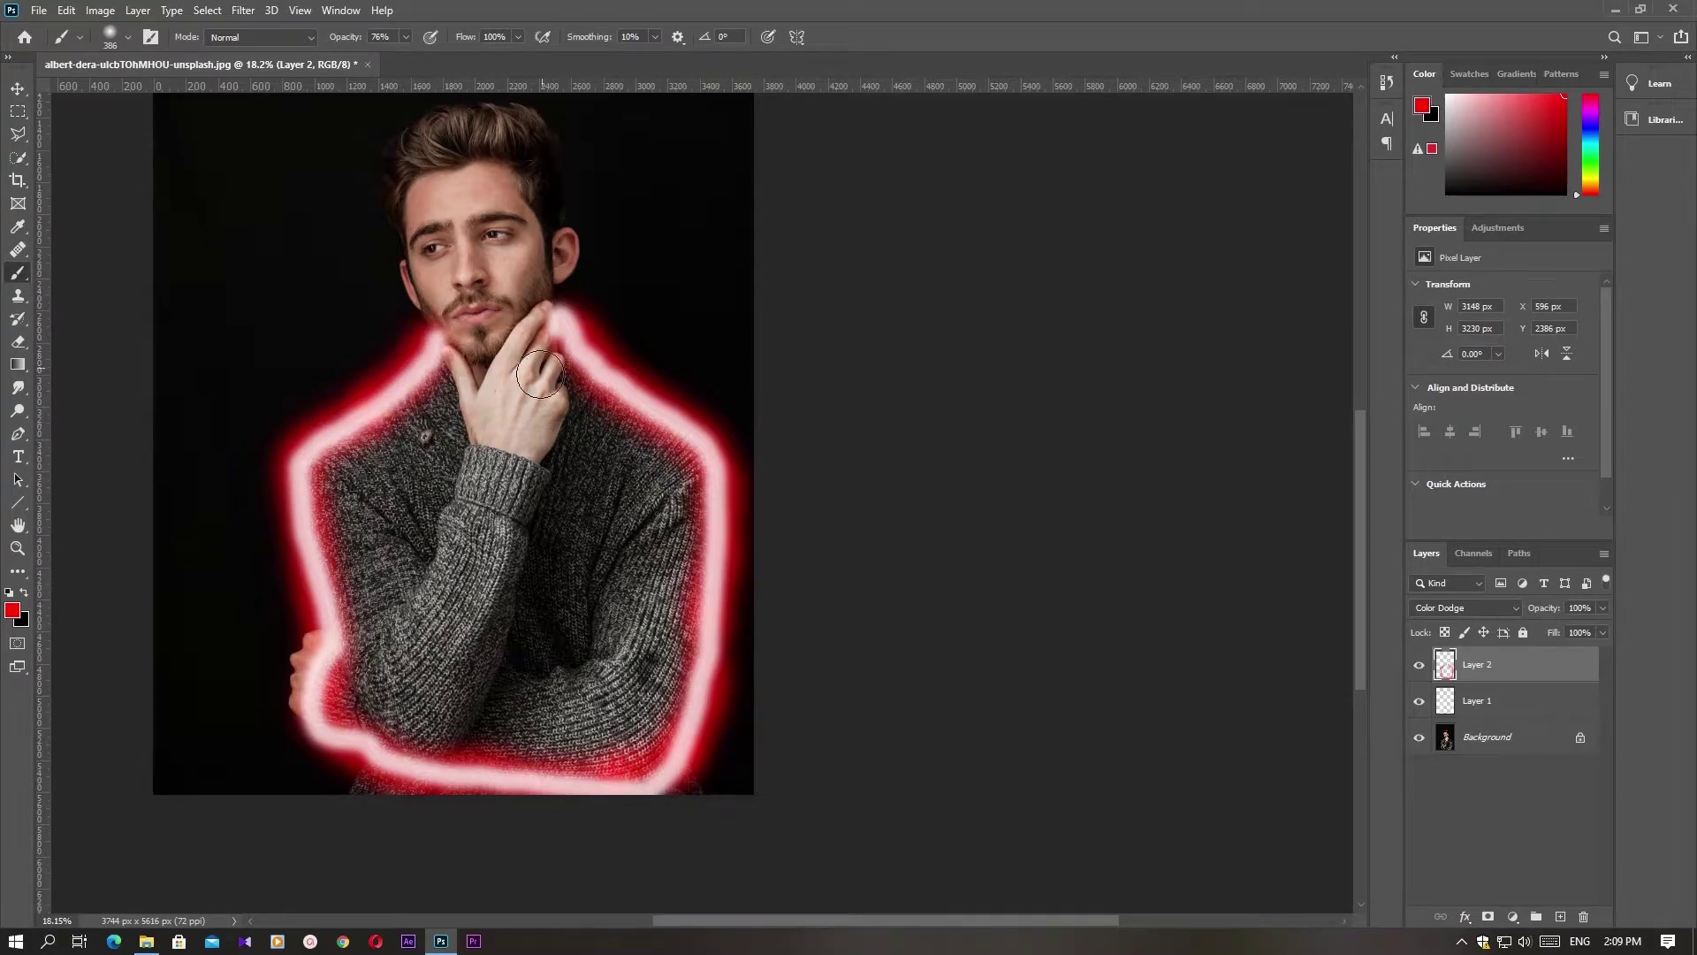
left_click_drag(540, 374, 566, 301)
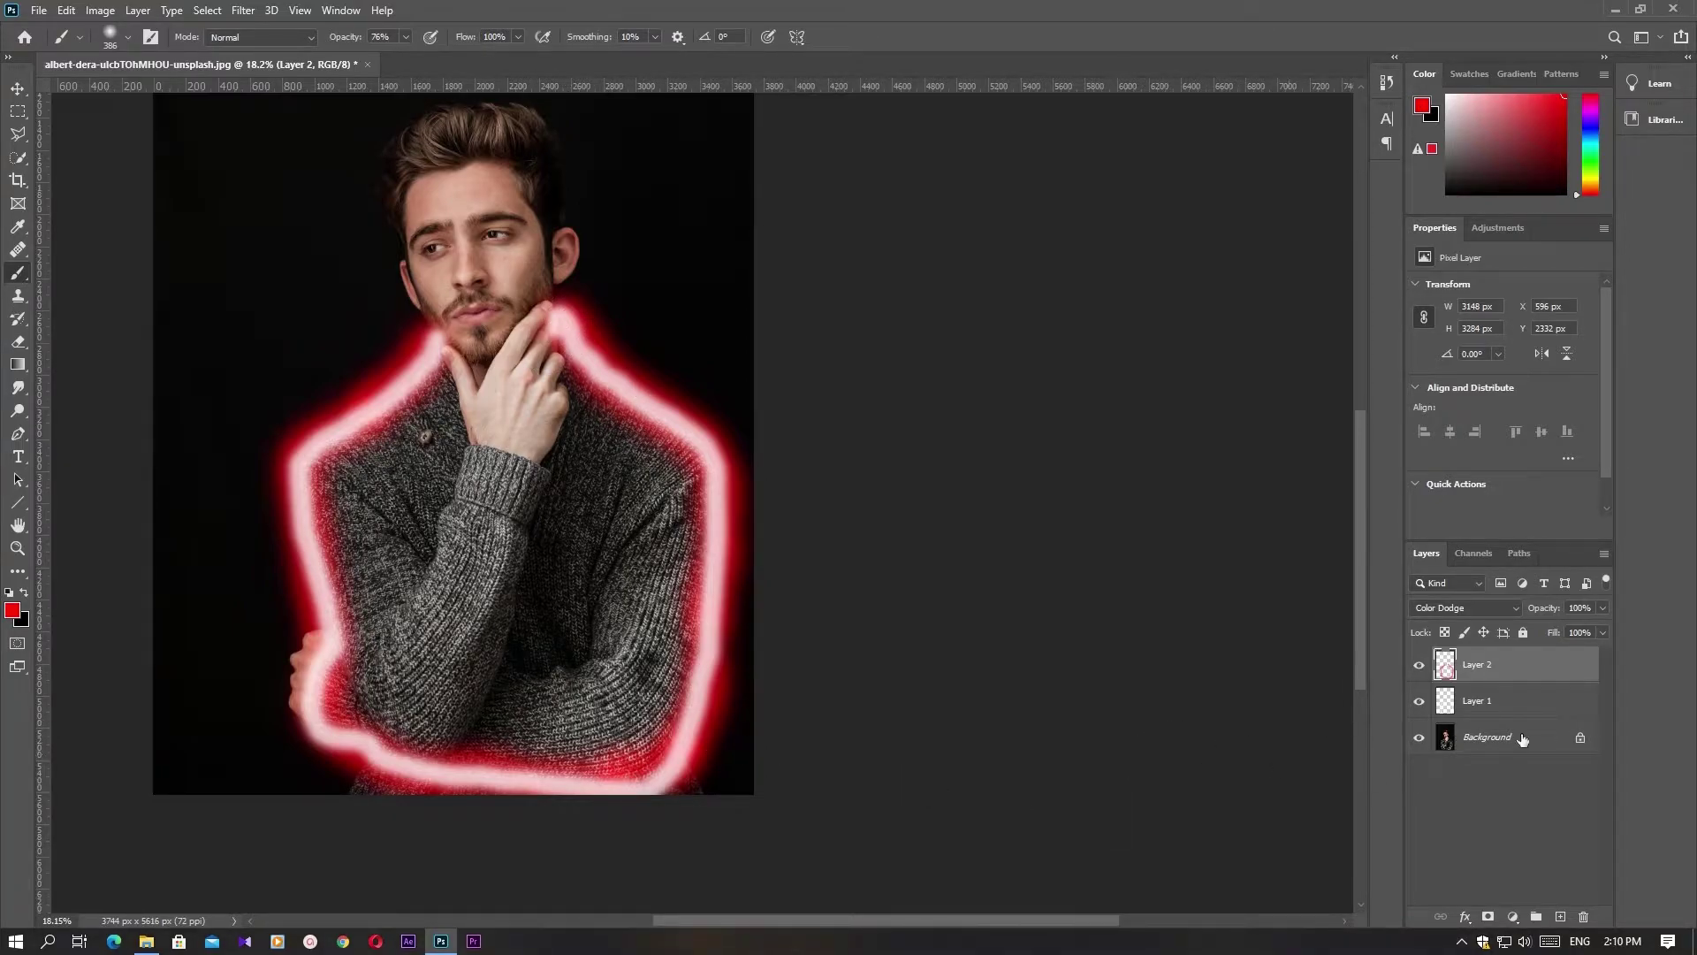
- Select Layer 1 and set the Eraser to about 193 px
left_click(1511, 712)
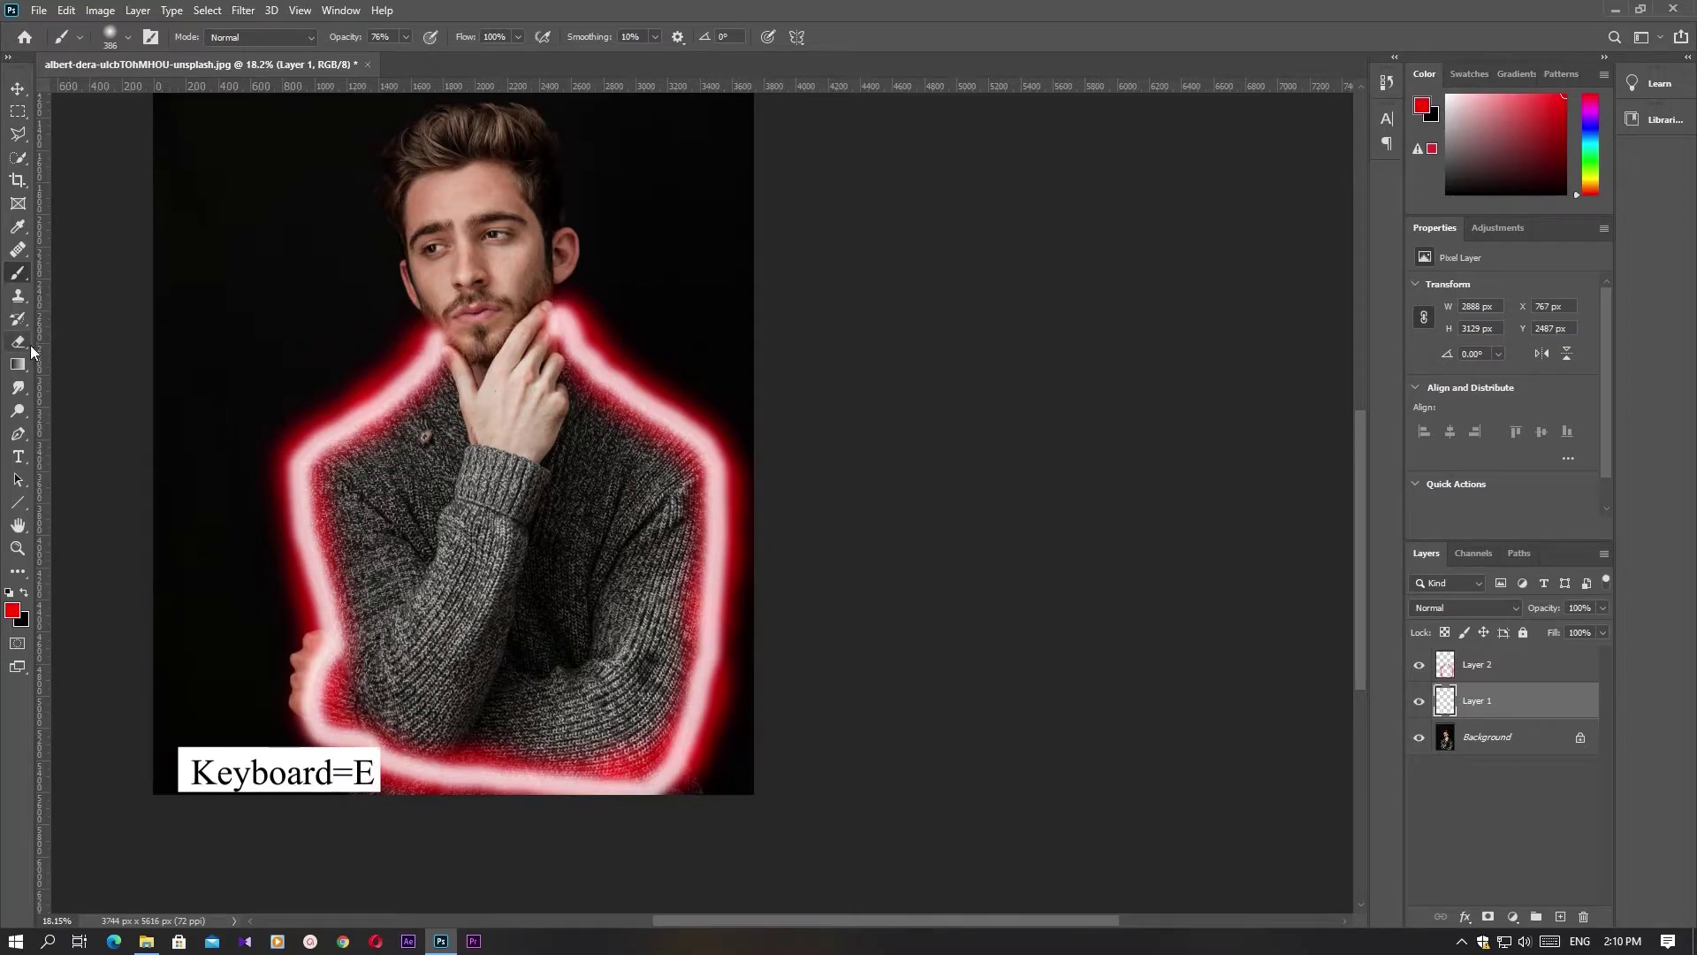
key("e")
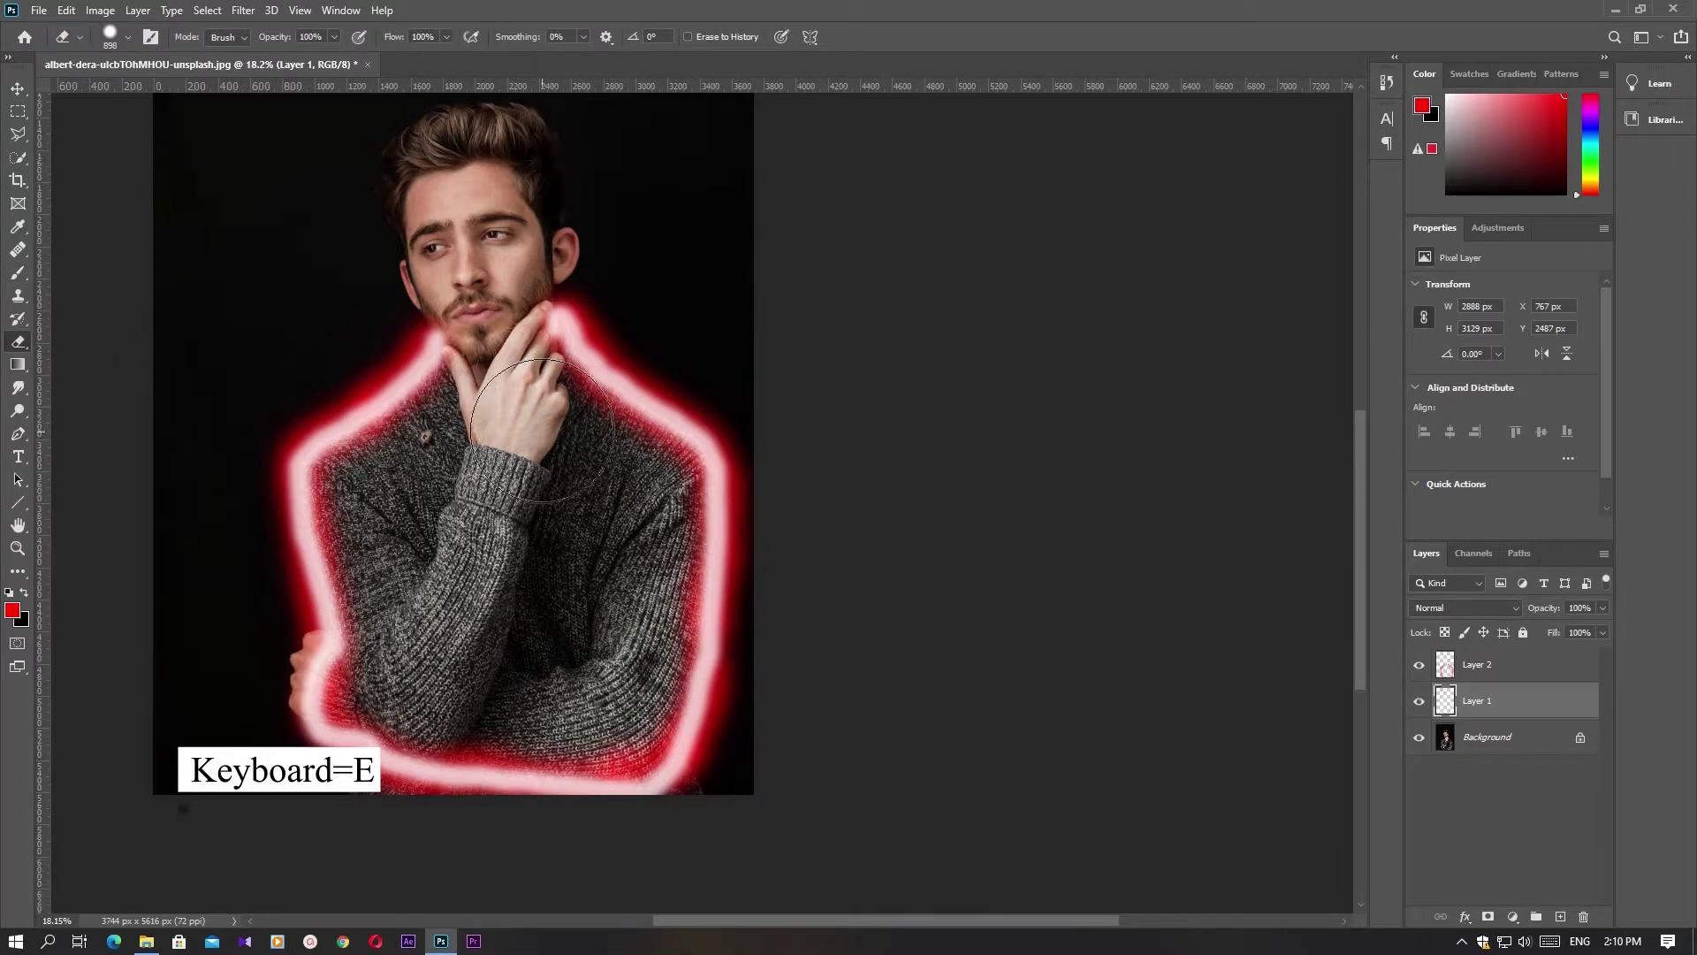
right_click(577, 450)
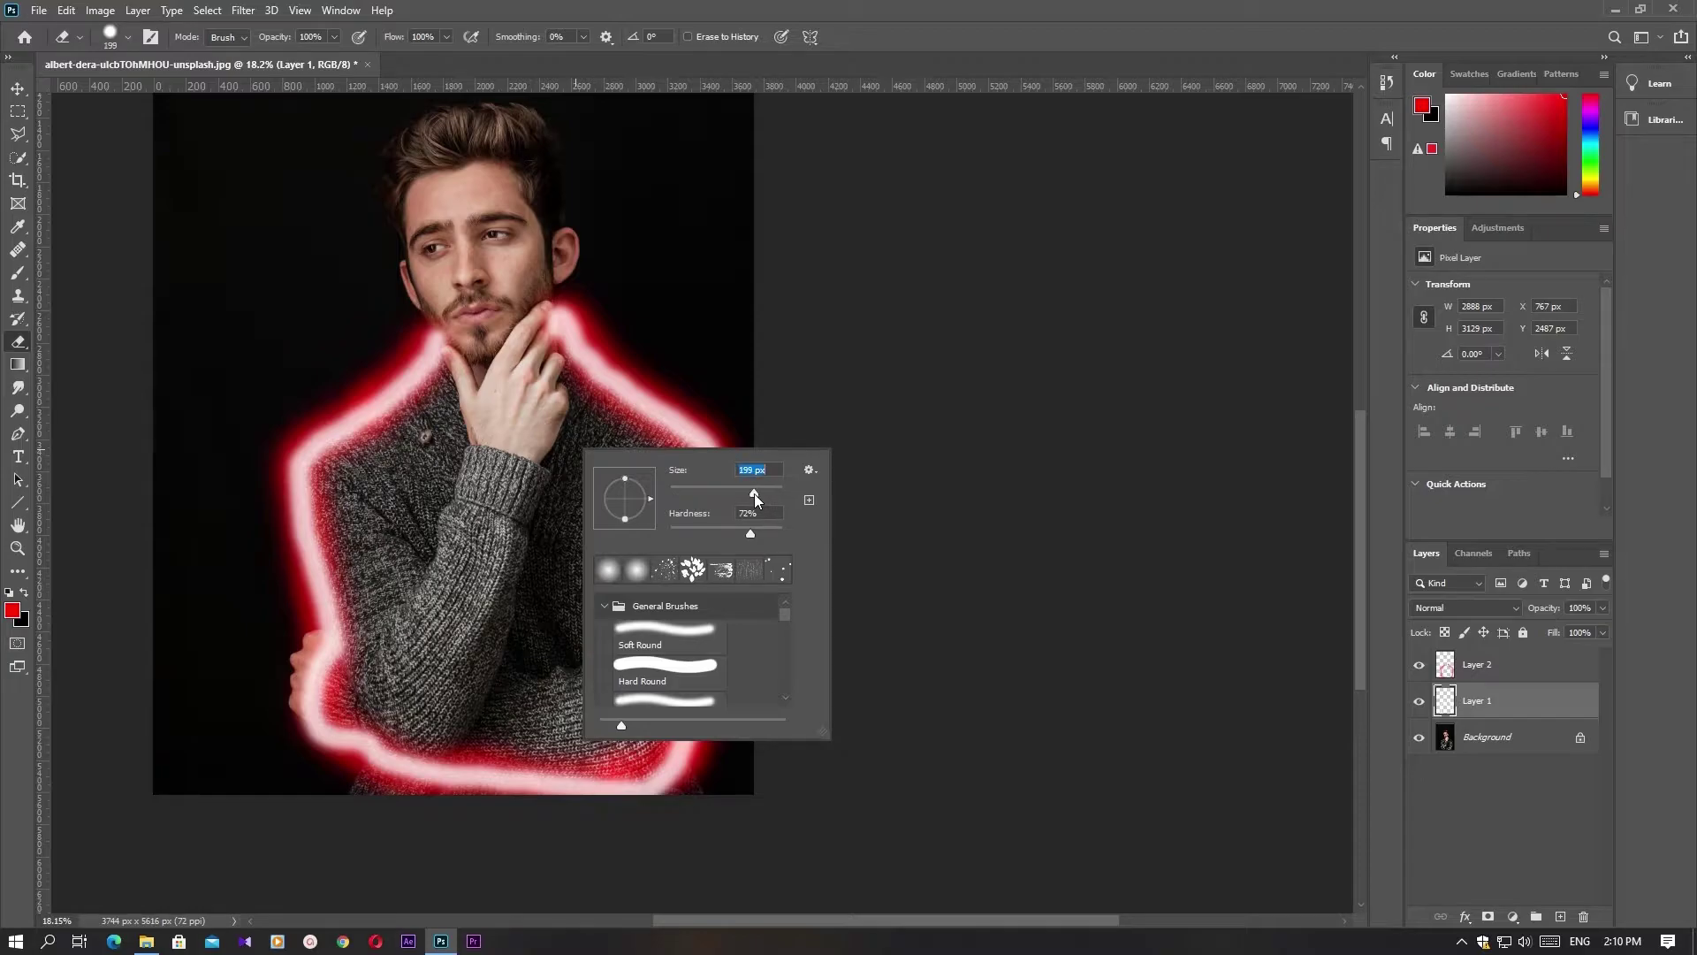
left_click_drag(754, 493, 751, 493)
left_click(611, 443)
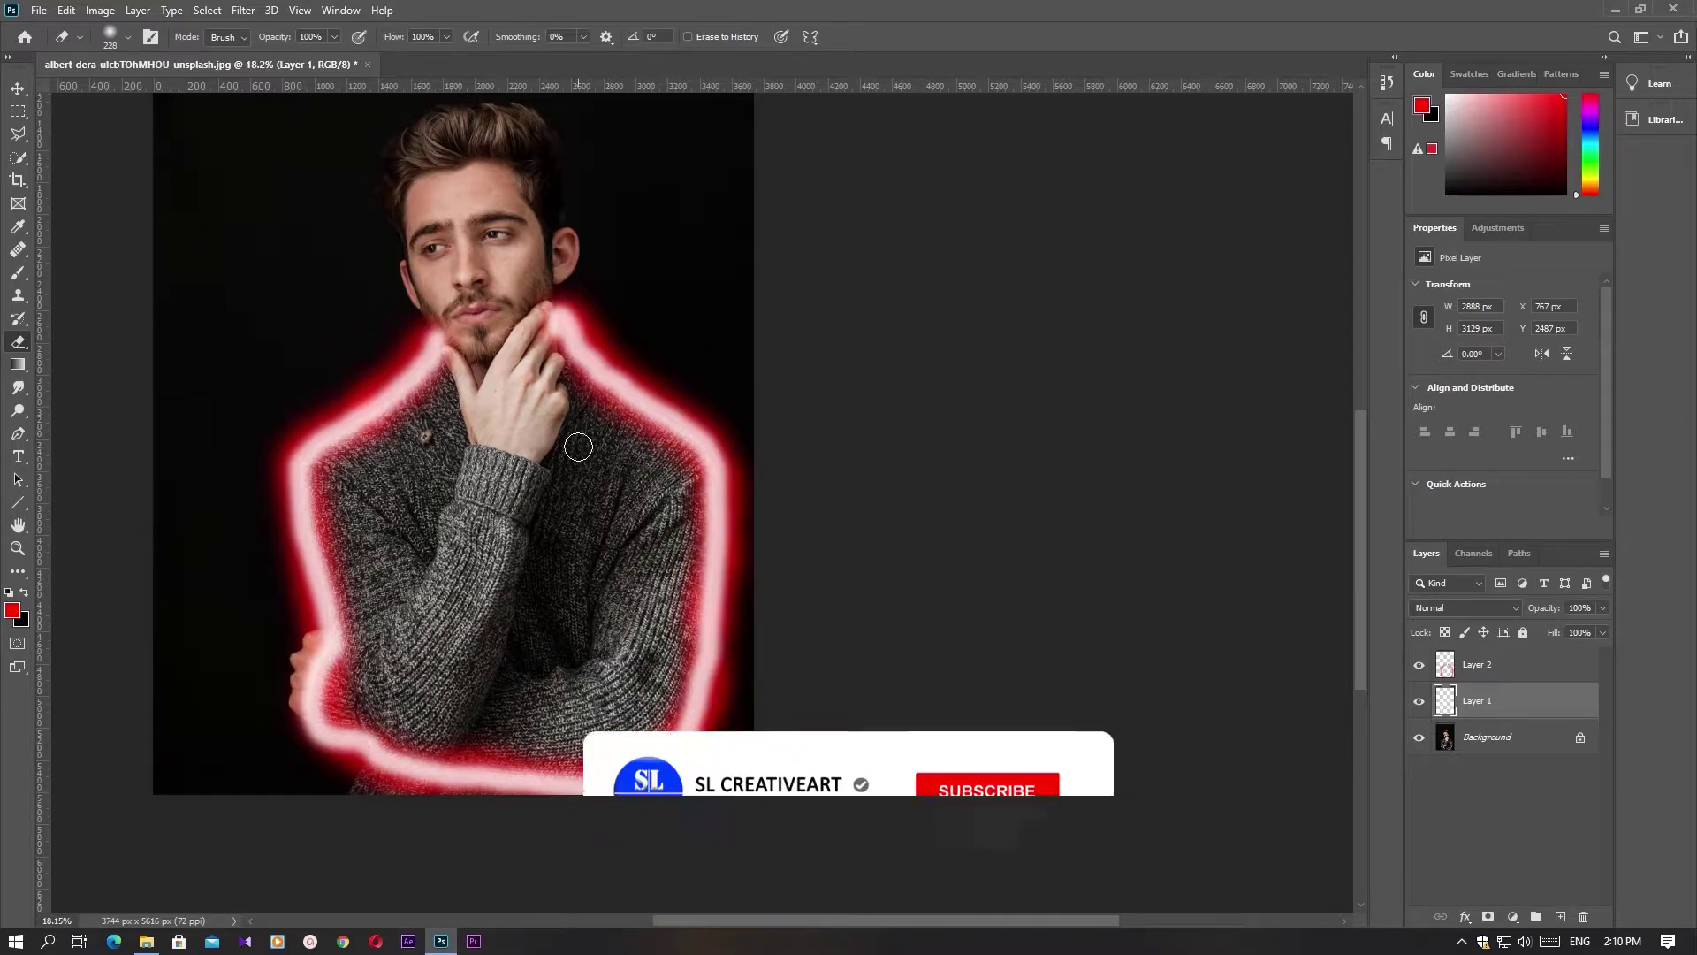
- Shrink the eraser to about 128 px and erase glow over the lower-left sweater
scroll(404, 609, "up", 5)
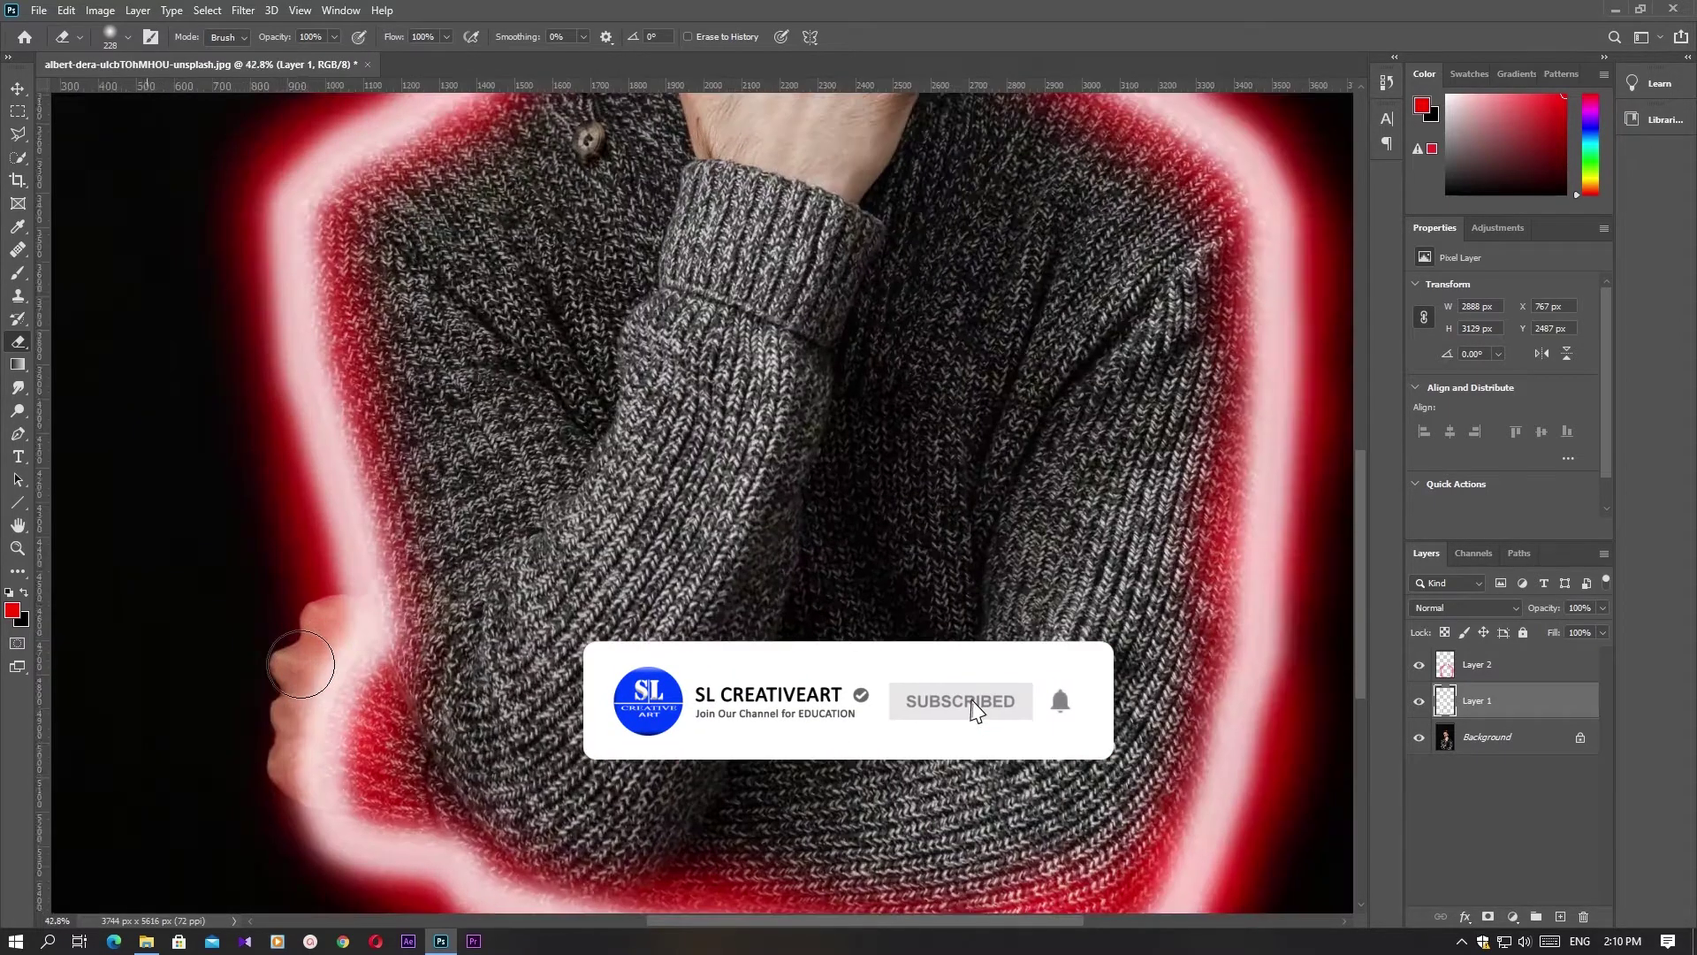
mouse_move(291, 668)
left_mouse_down()
mouse_move(233, 708)
mouse_move(337, 584)
mouse_move(252, 880)
left_mouse_up()
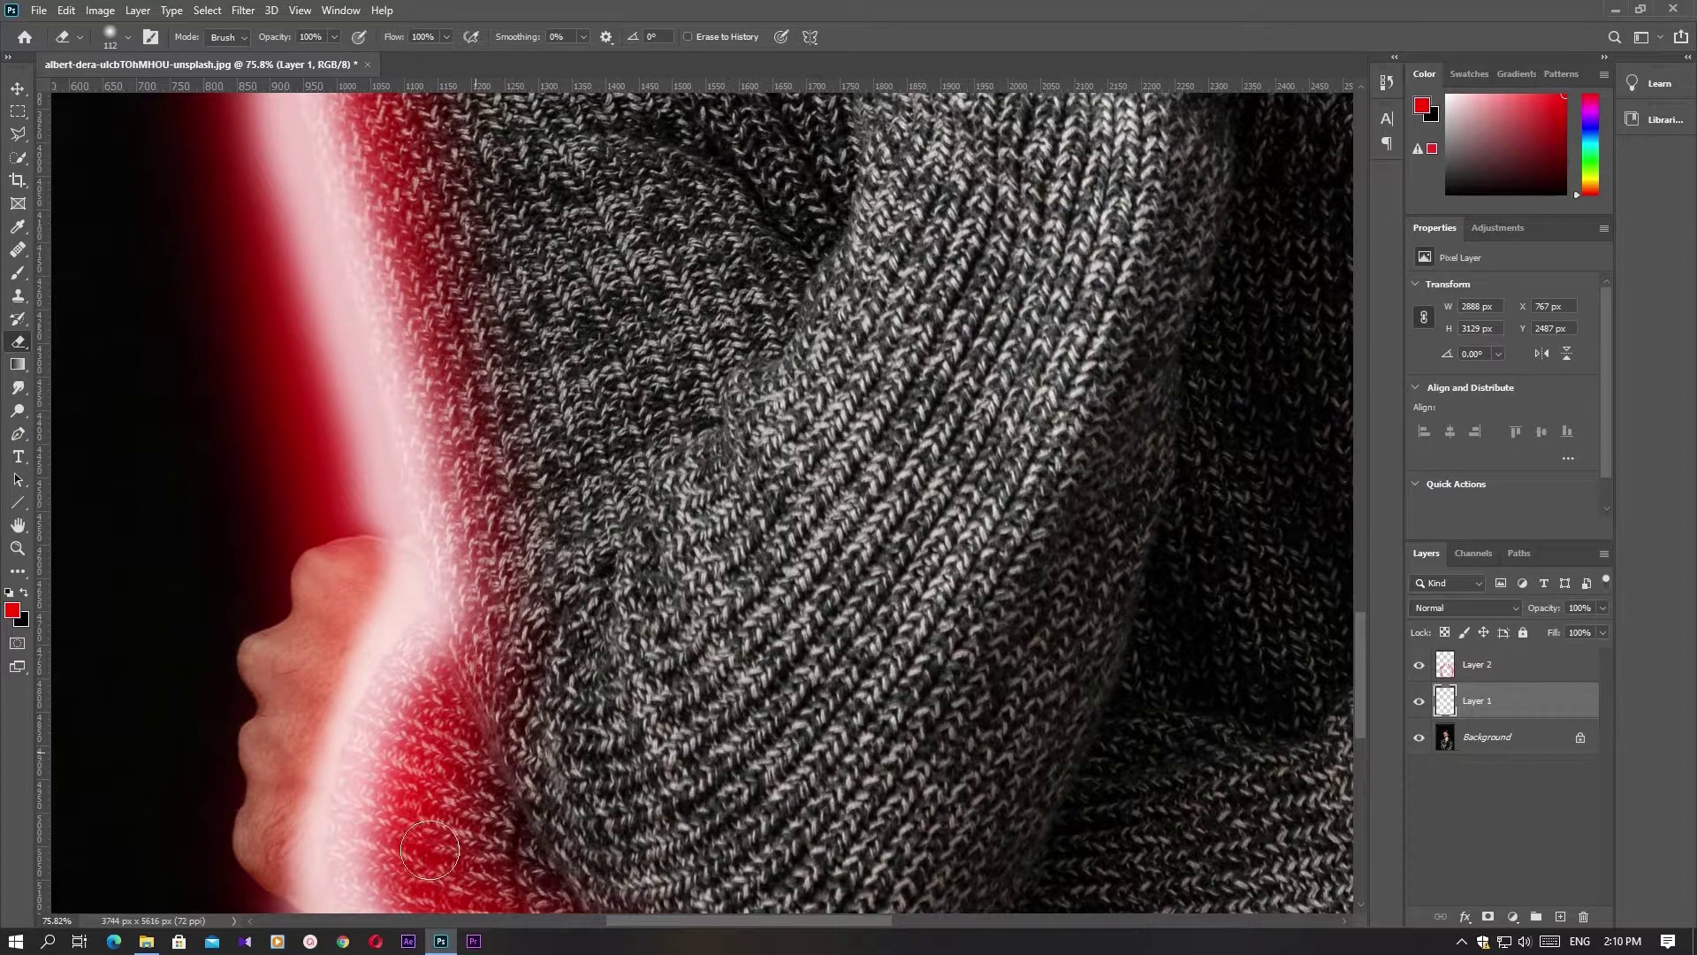
mouse_move(428, 810)
left_mouse_down()
mouse_move(428, 778)
mouse_move(404, 776)
left_mouse_up()
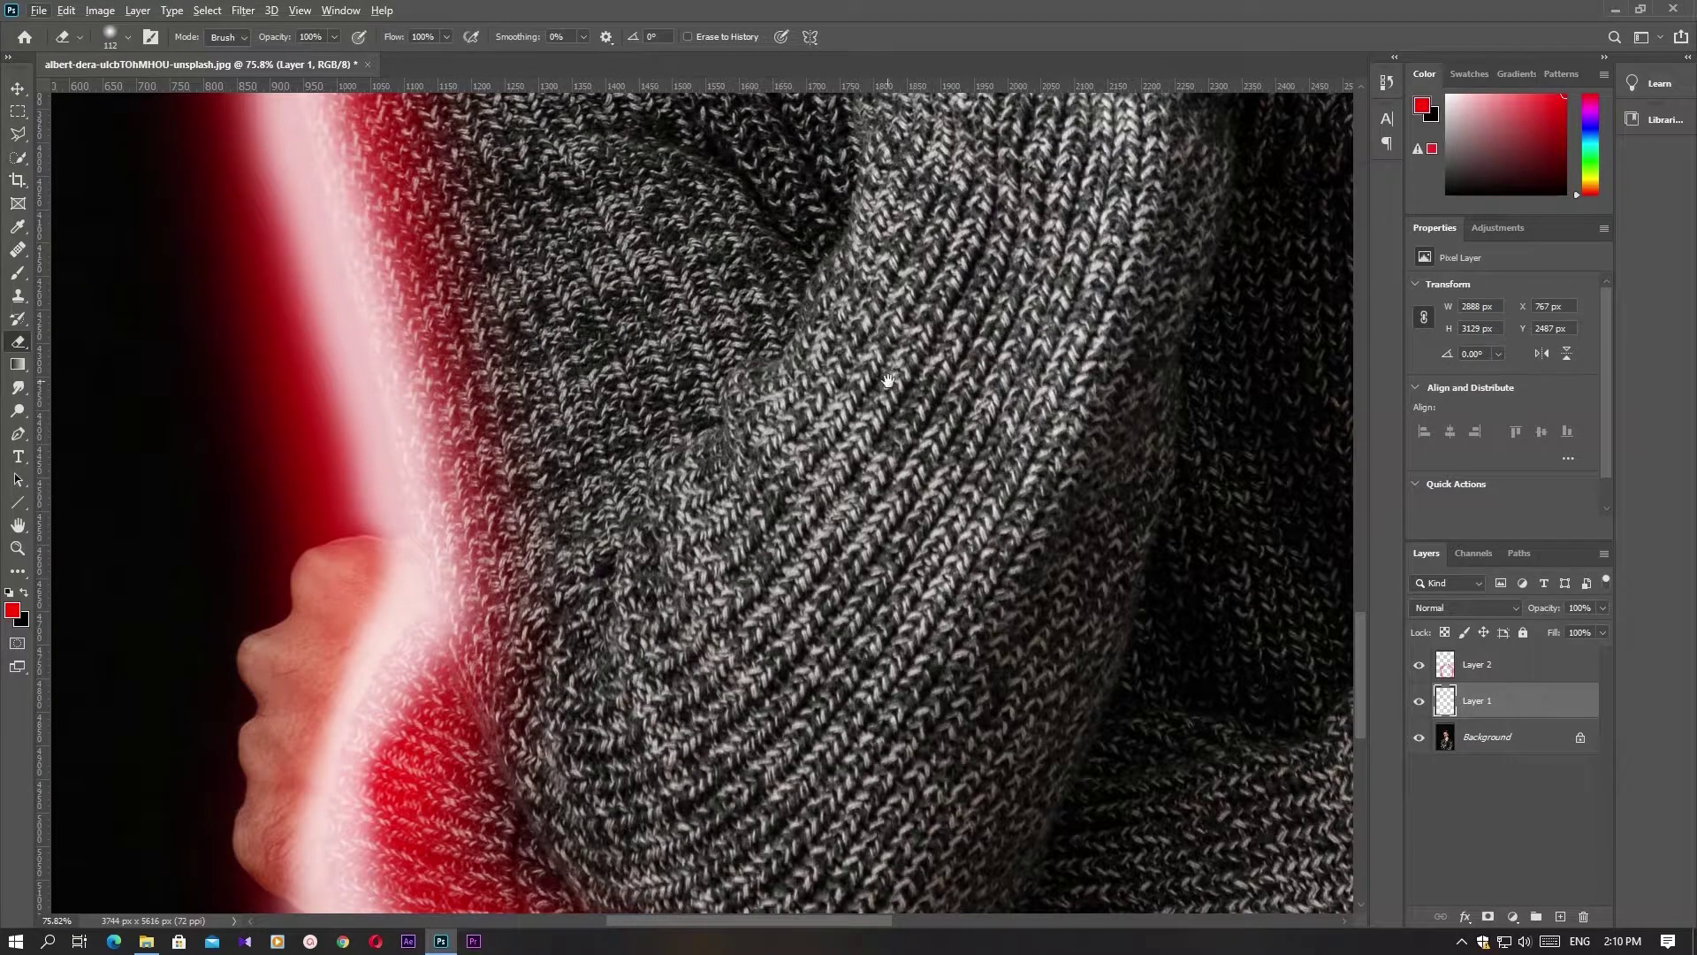
mouse_move(909, 327)
left_mouse_down()
mouse_move(829, 513)
mouse_move(881, 435)
left_mouse_up()
scroll(881, 435, "down", 5)
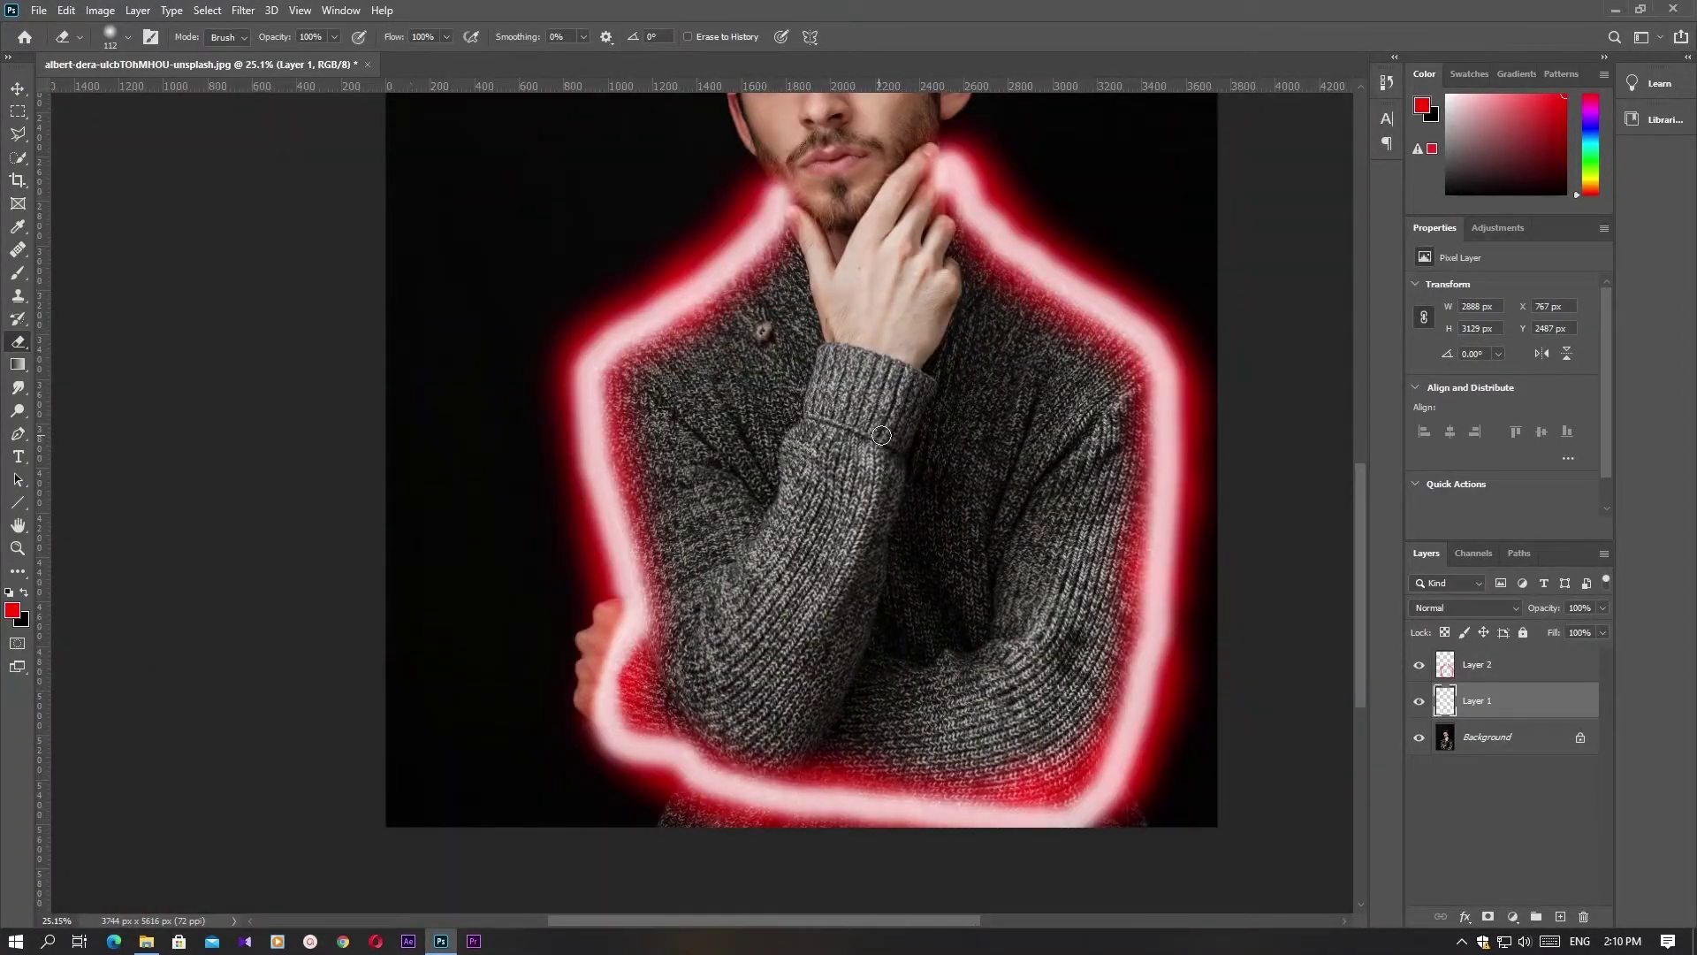
scroll(912, 326, "down", 1)
scroll(919, 199, "up", 1)
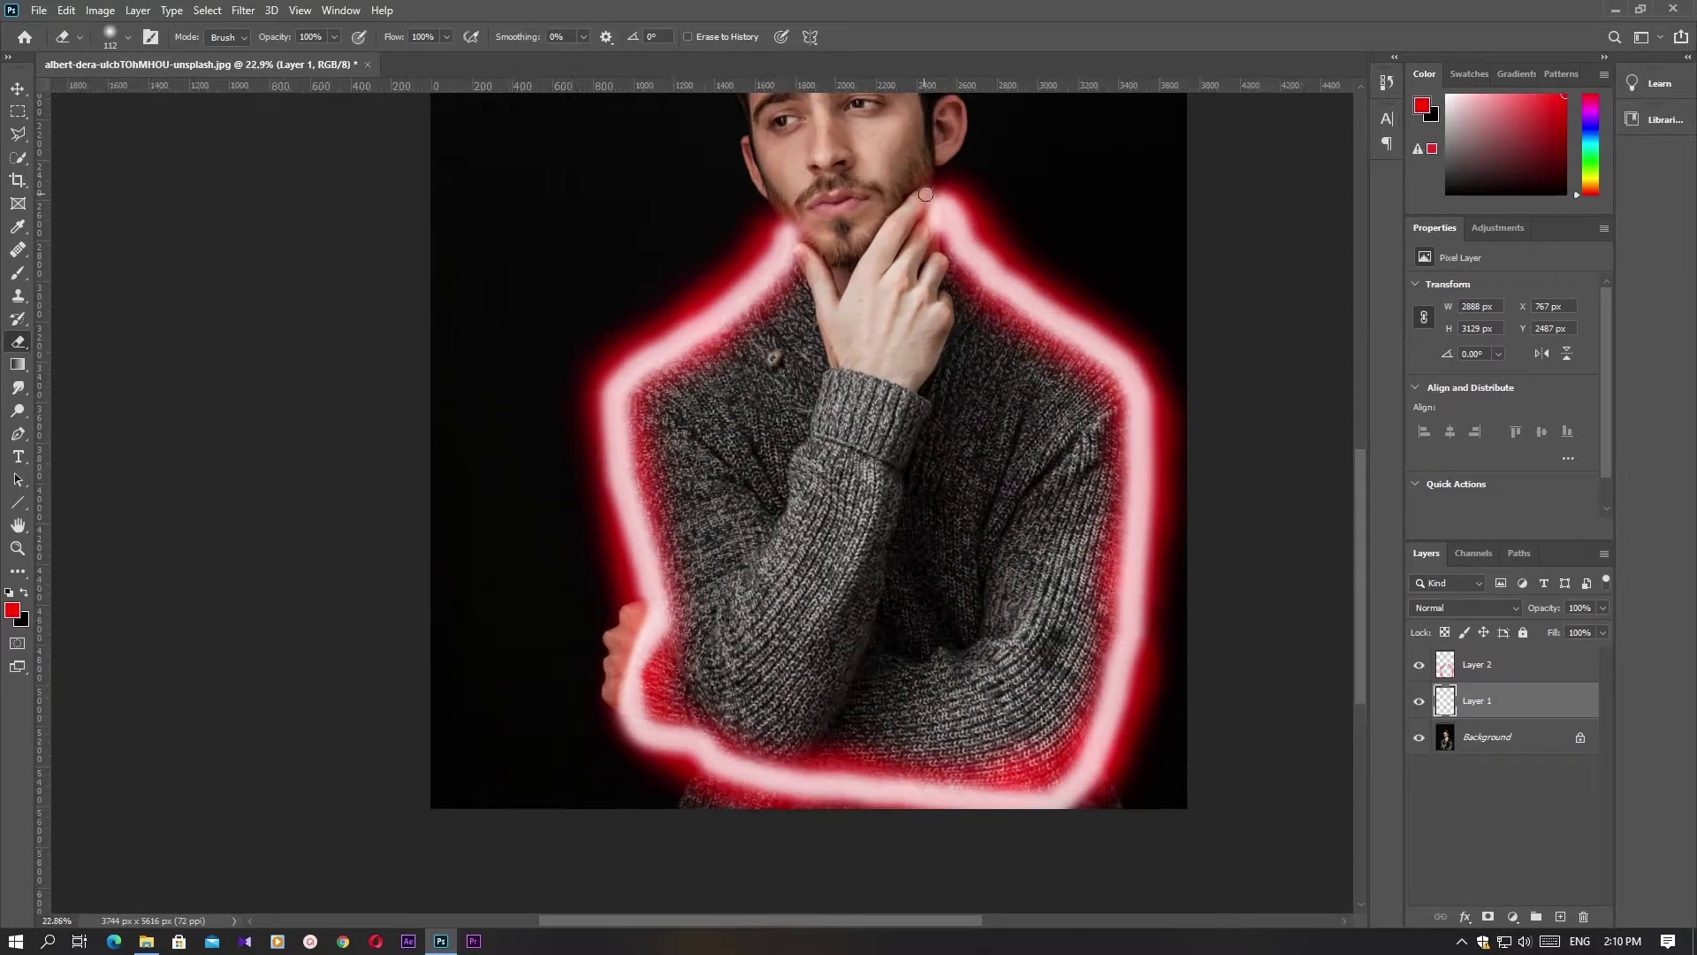
scroll(937, 212, "up", 3)
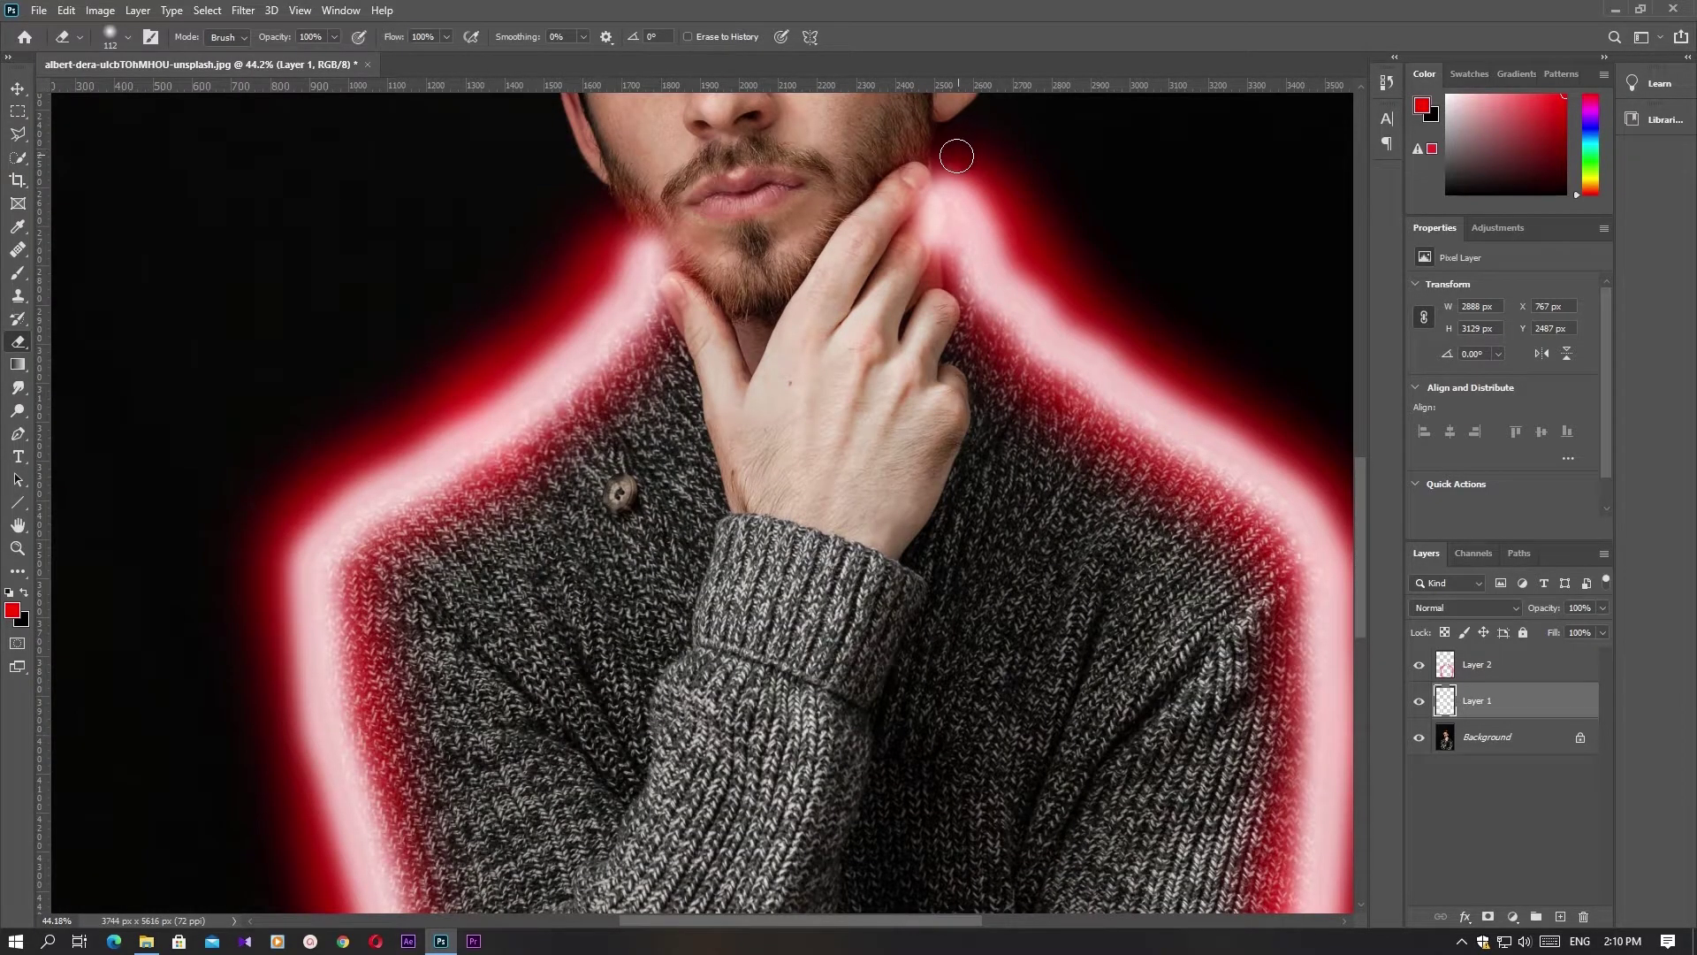
- Erase glow beside the chin and along the shoulder edge, then review the full portrait
mouse_move(989, 174)
left_mouse_down()
mouse_move(959, 168)
mouse_move(993, 167)
mouse_move(1031, 205)
mouse_move(978, 167)
mouse_move(1032, 216)
mouse_move(962, 170)
mouse_move(1032, 191)
left_mouse_up()
key("ctrl+z")
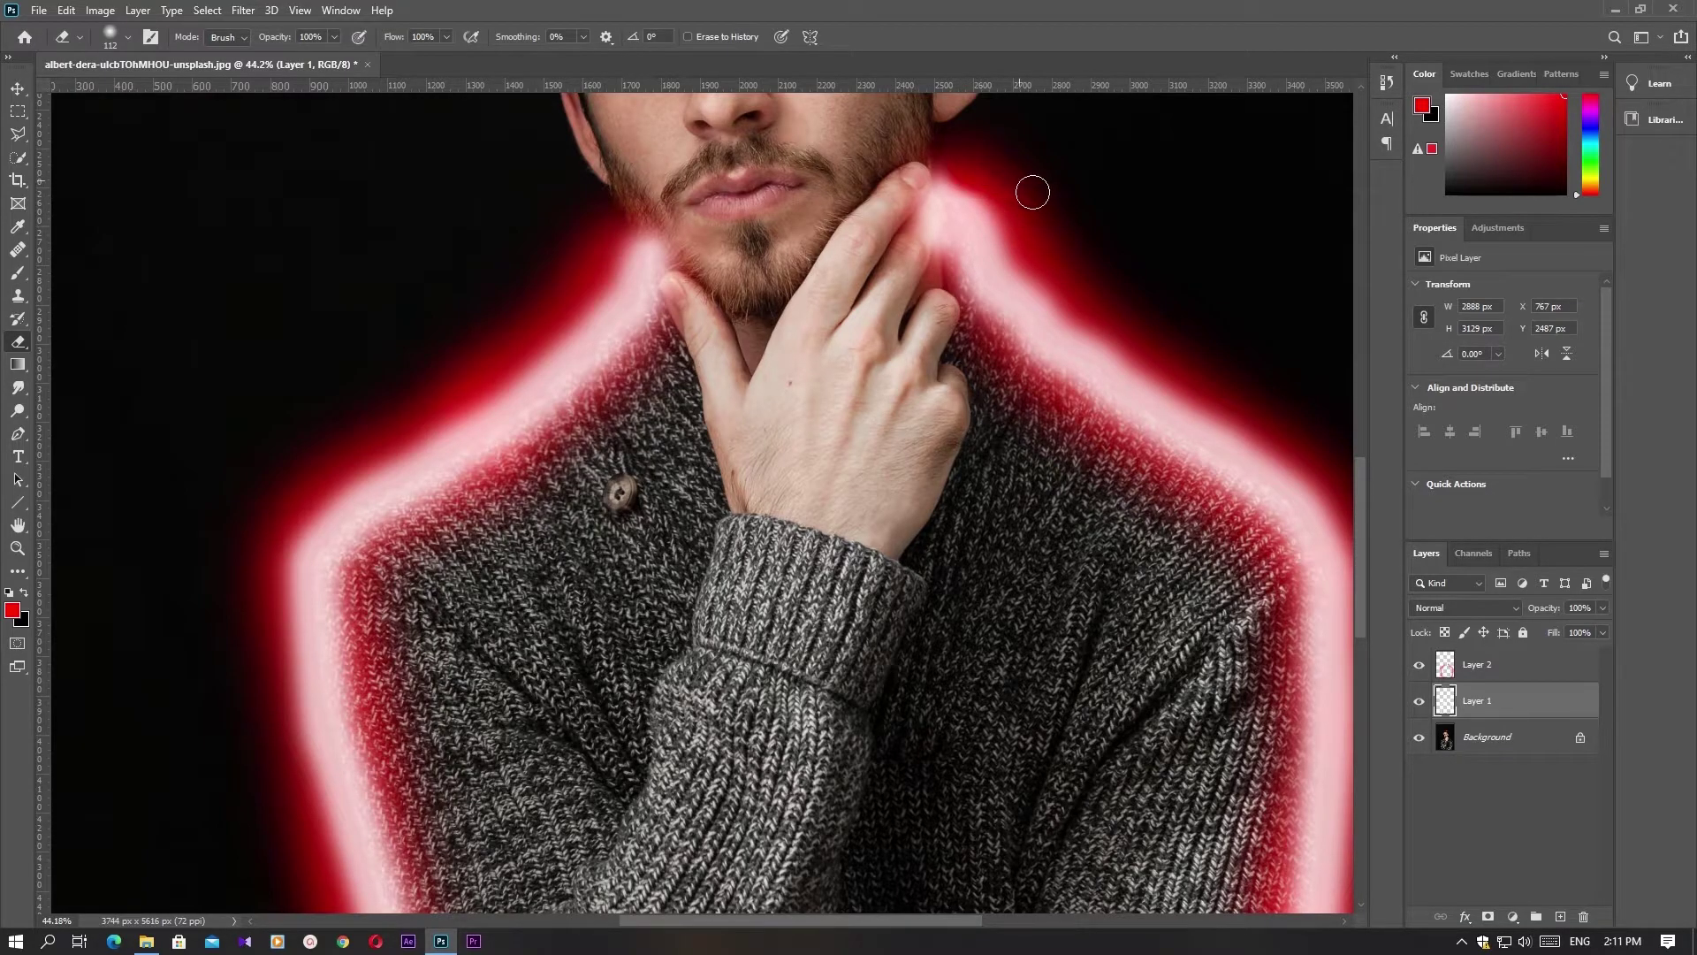
left_click_drag(1038, 257, 964, 168)
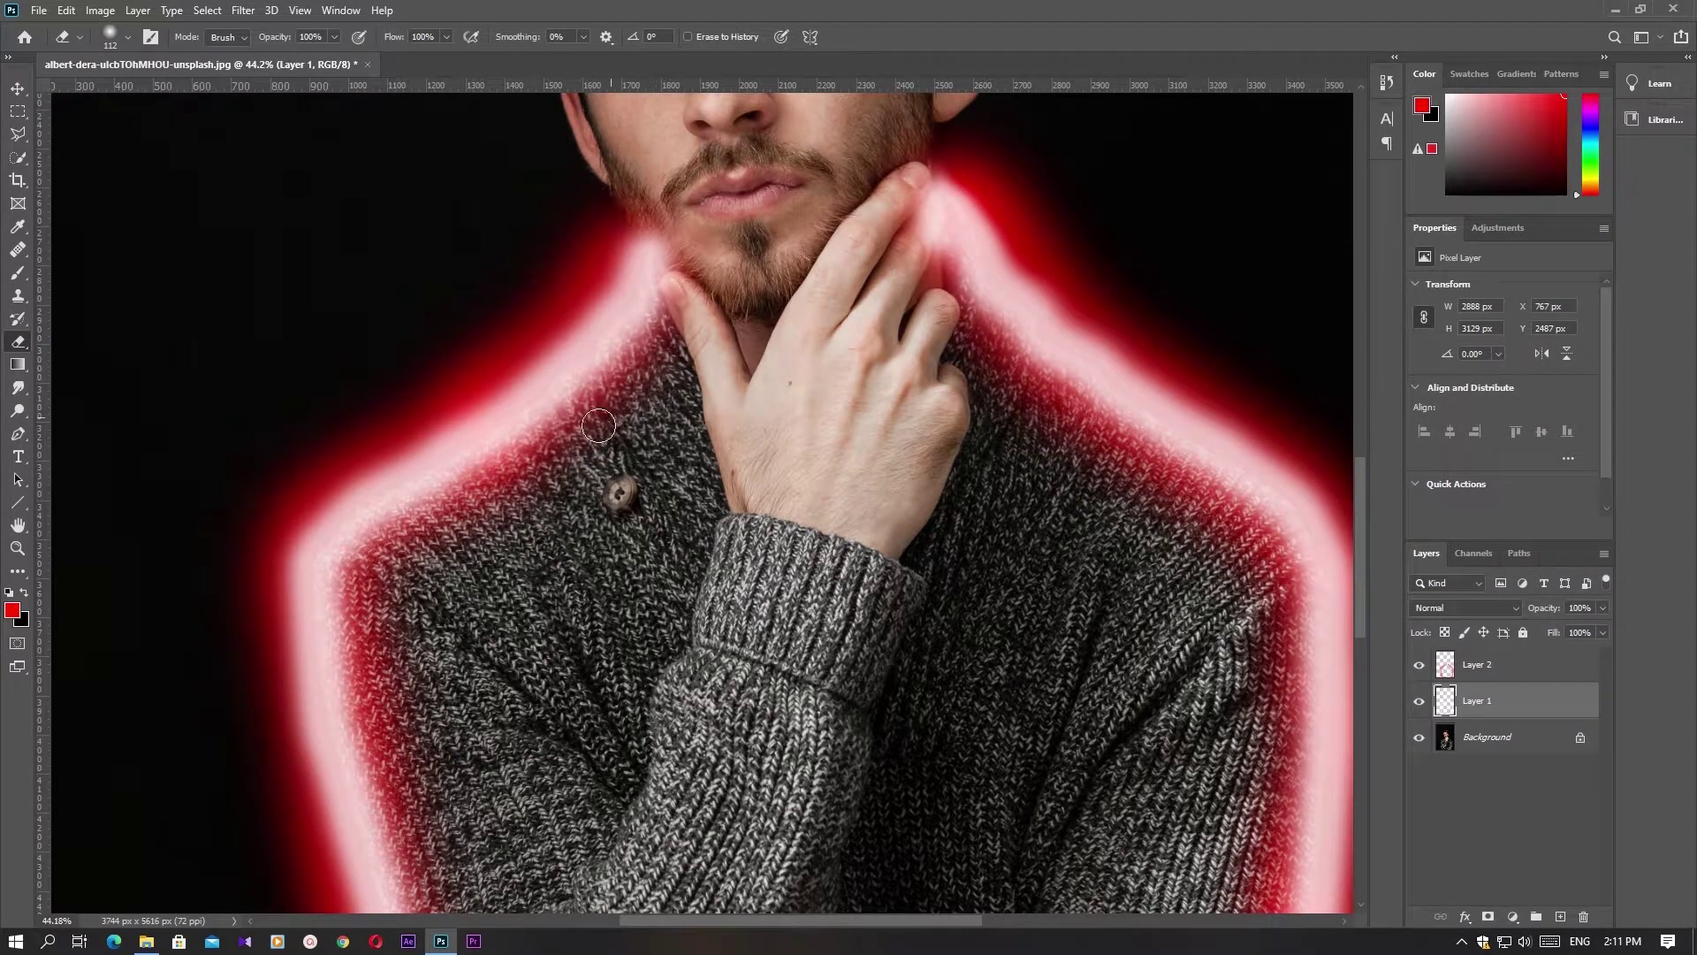
mouse_move(530, 455)
left_mouse_down()
mouse_move(395, 572)
mouse_move(410, 727)
left_mouse_up()
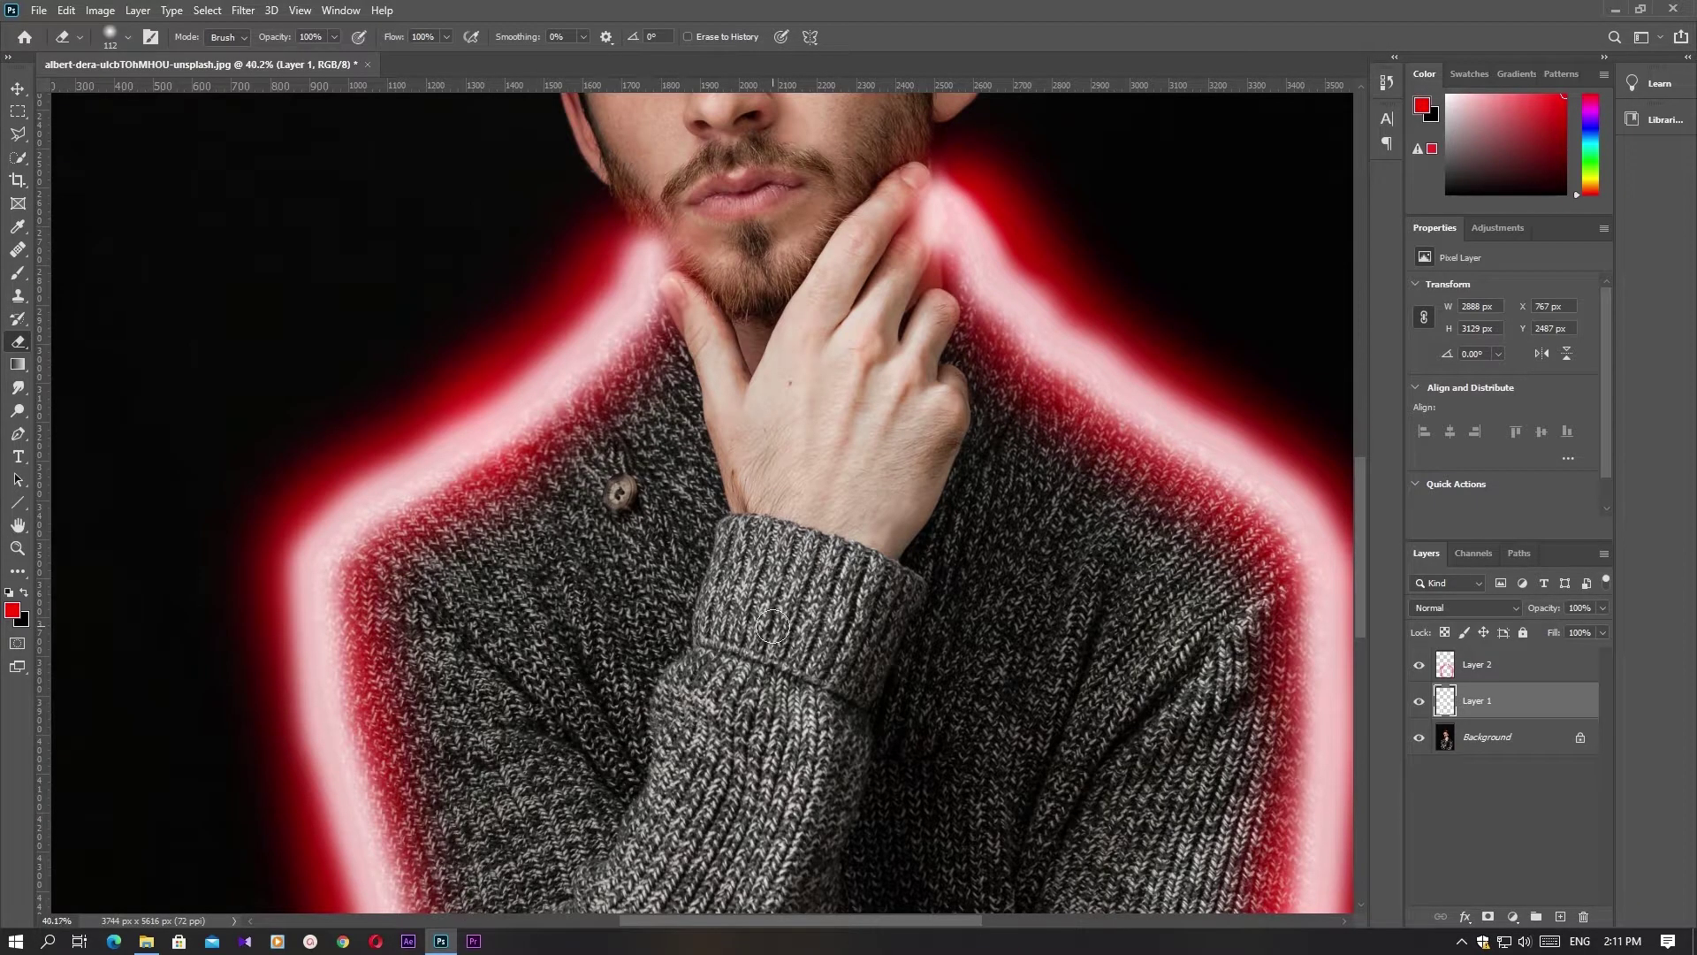
scroll(772, 626, "down", 5)
scroll(772, 626, "down", 1)
scroll(772, 625, "down", 1)
scroll(824, 729, "up", 3)
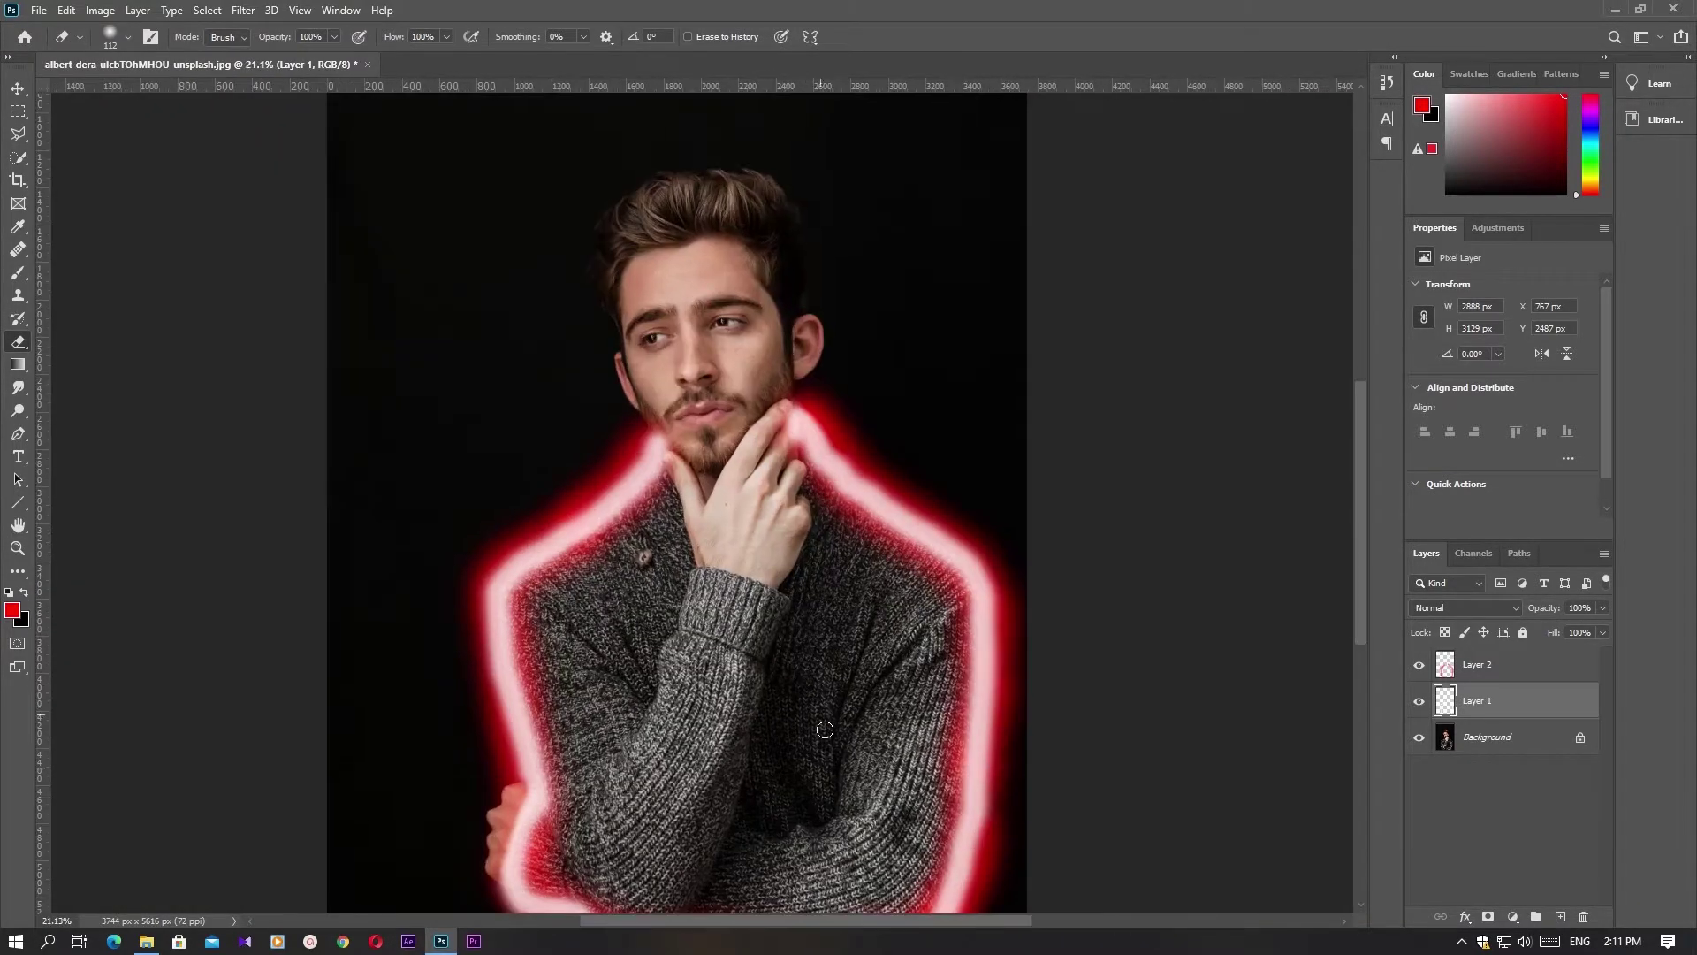
scroll(862, 508, "down", 3)
scroll(850, 523, "down", 2)
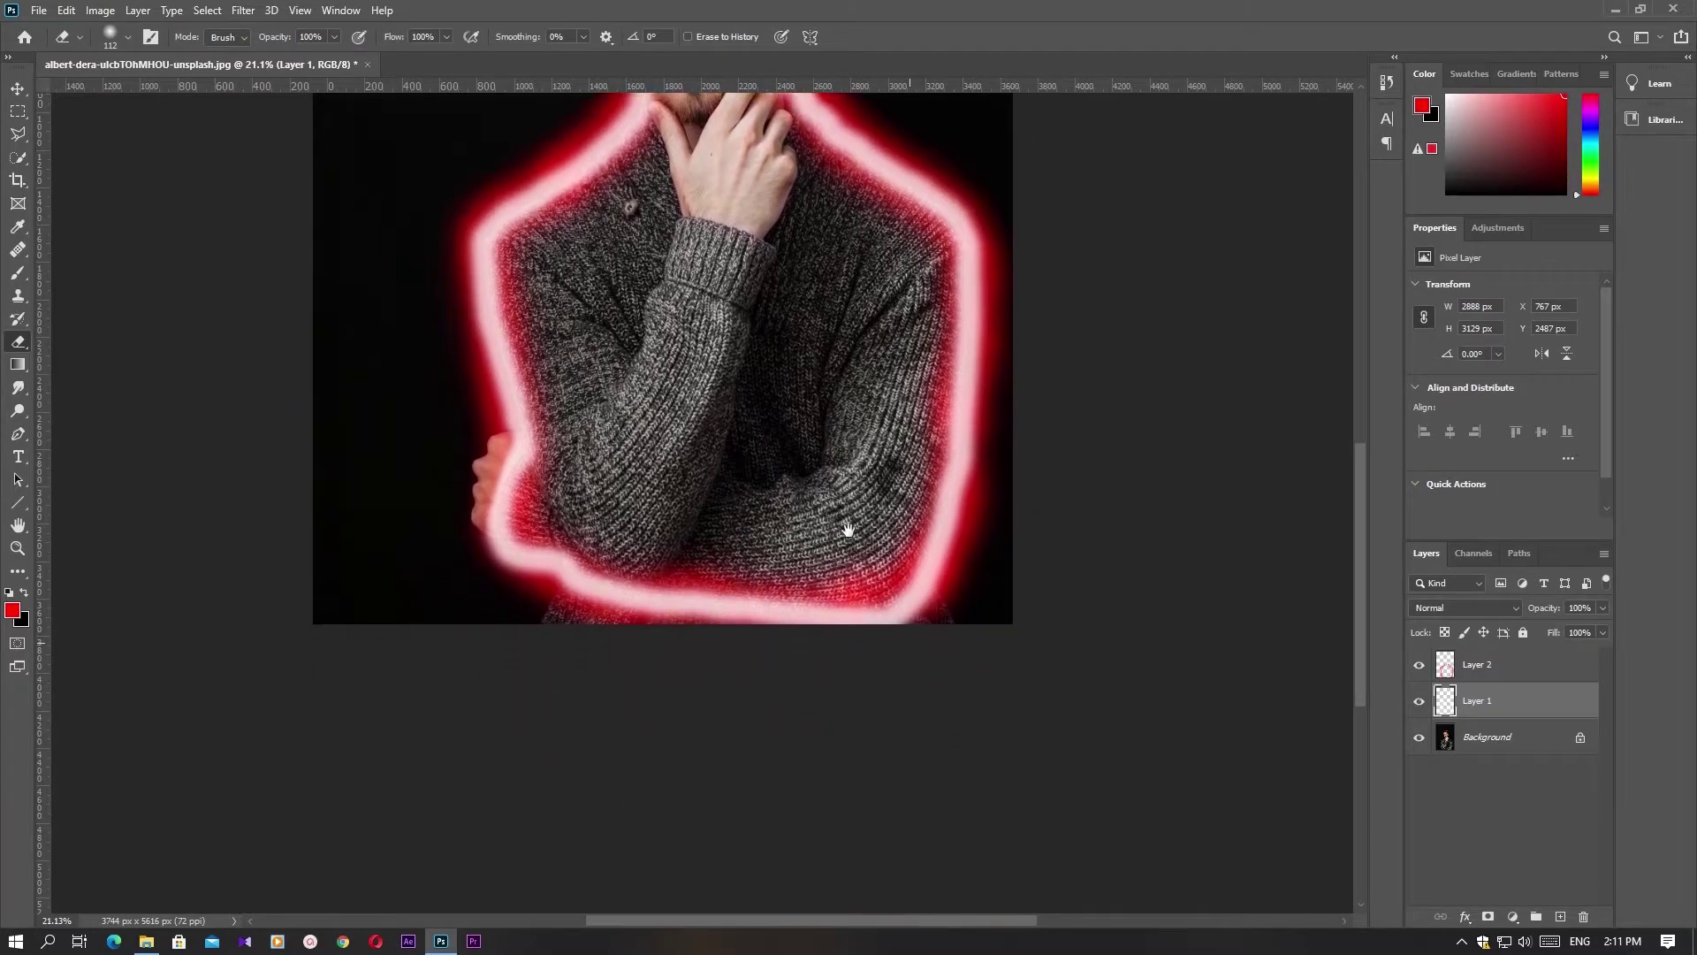
scroll(847, 530, "up", 3)
scroll(846, 530, "up", 1)
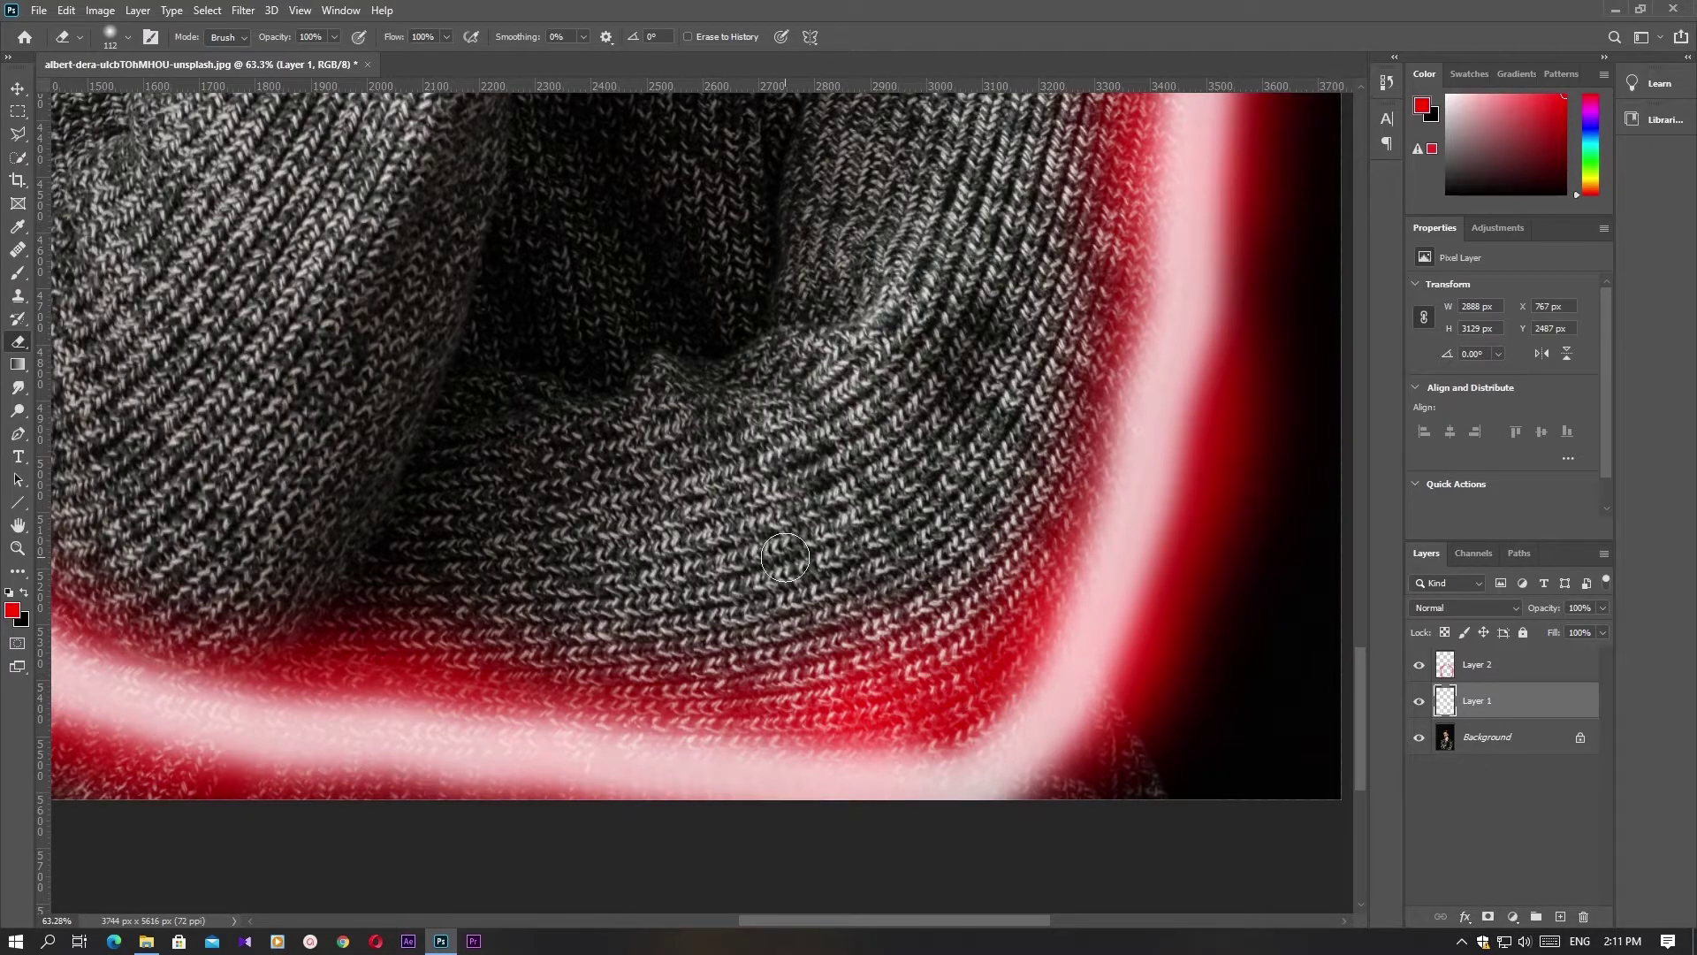
scroll(782, 557, "down", 1)
scroll(734, 442, "down", 1)
scroll(672, 354, "down", 1)
scroll(601, 318, "down", 1)
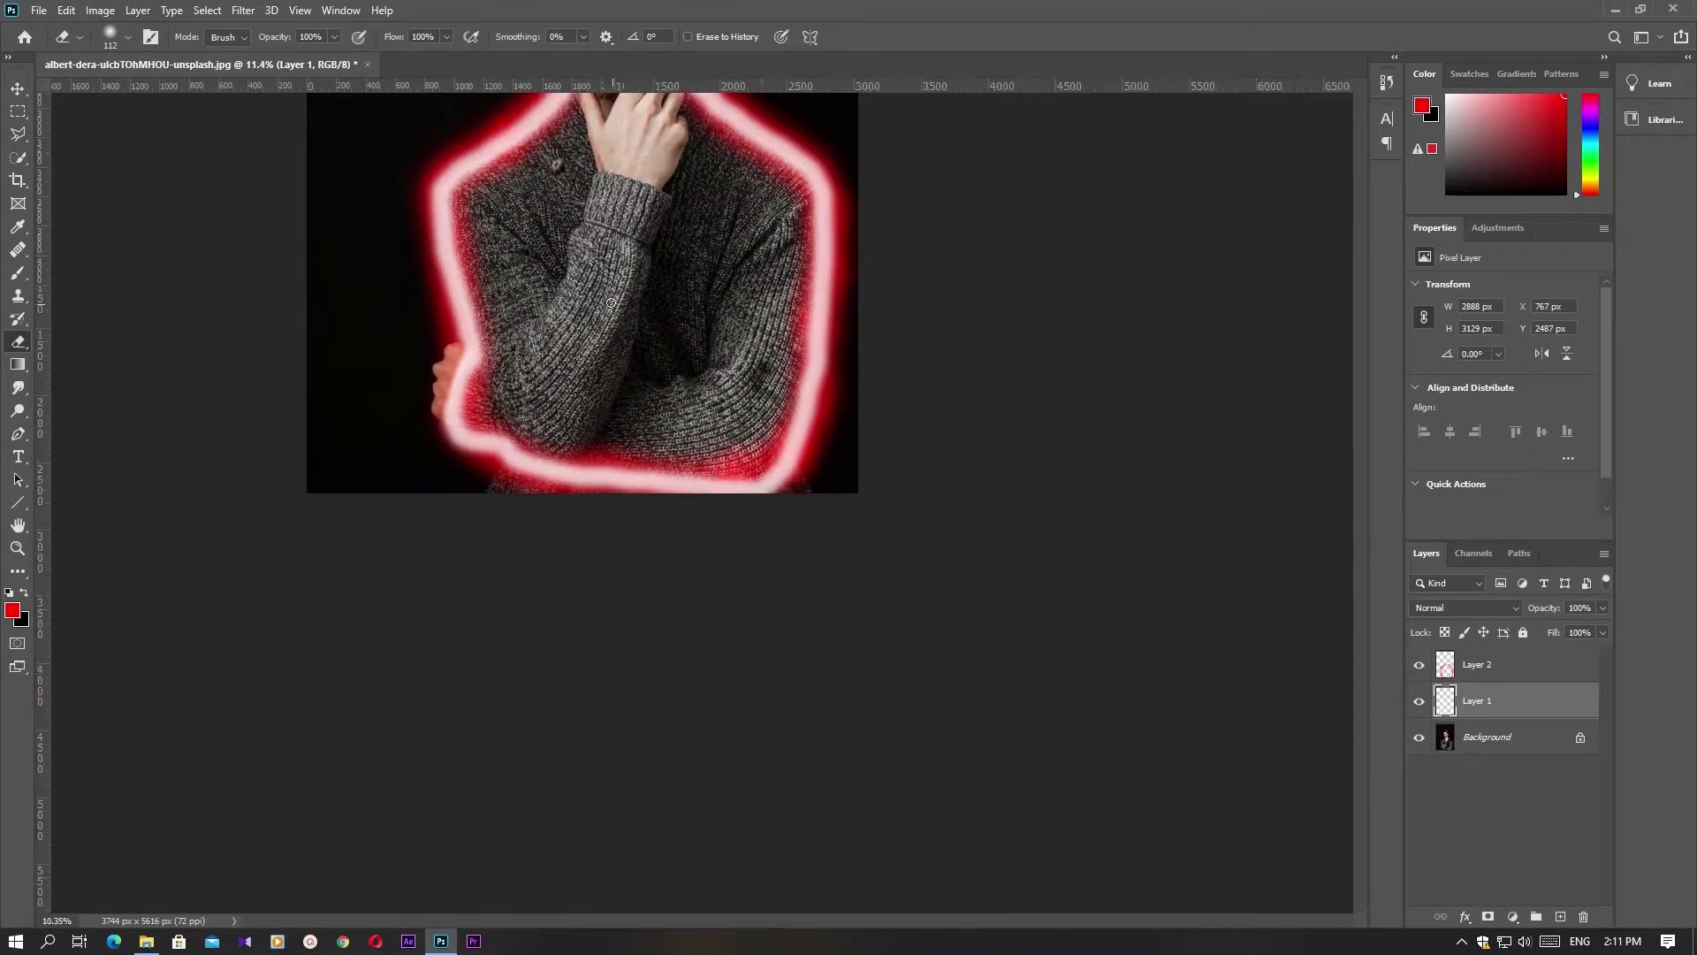
scroll(495, 371, "down", 2)
scroll(413, 403, "up", 2)
- Apply a Gaussian Blur with a 161.8 px radius to Layer 2
left_click(17, 89)
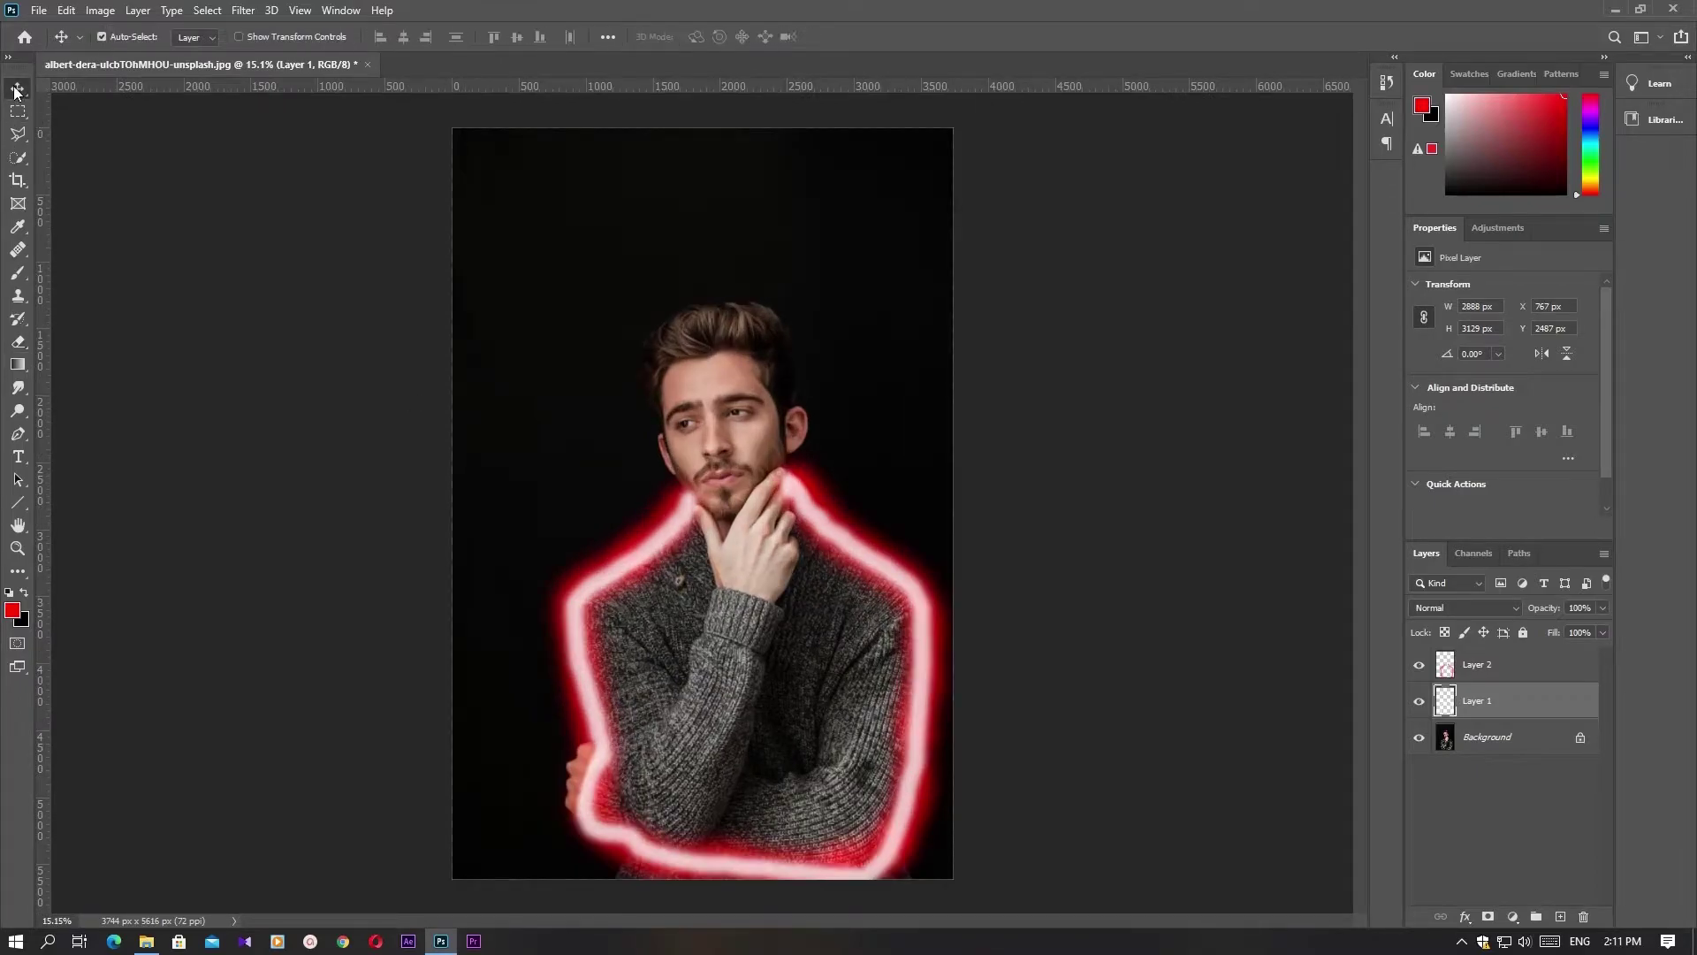
left_click(1480, 667)
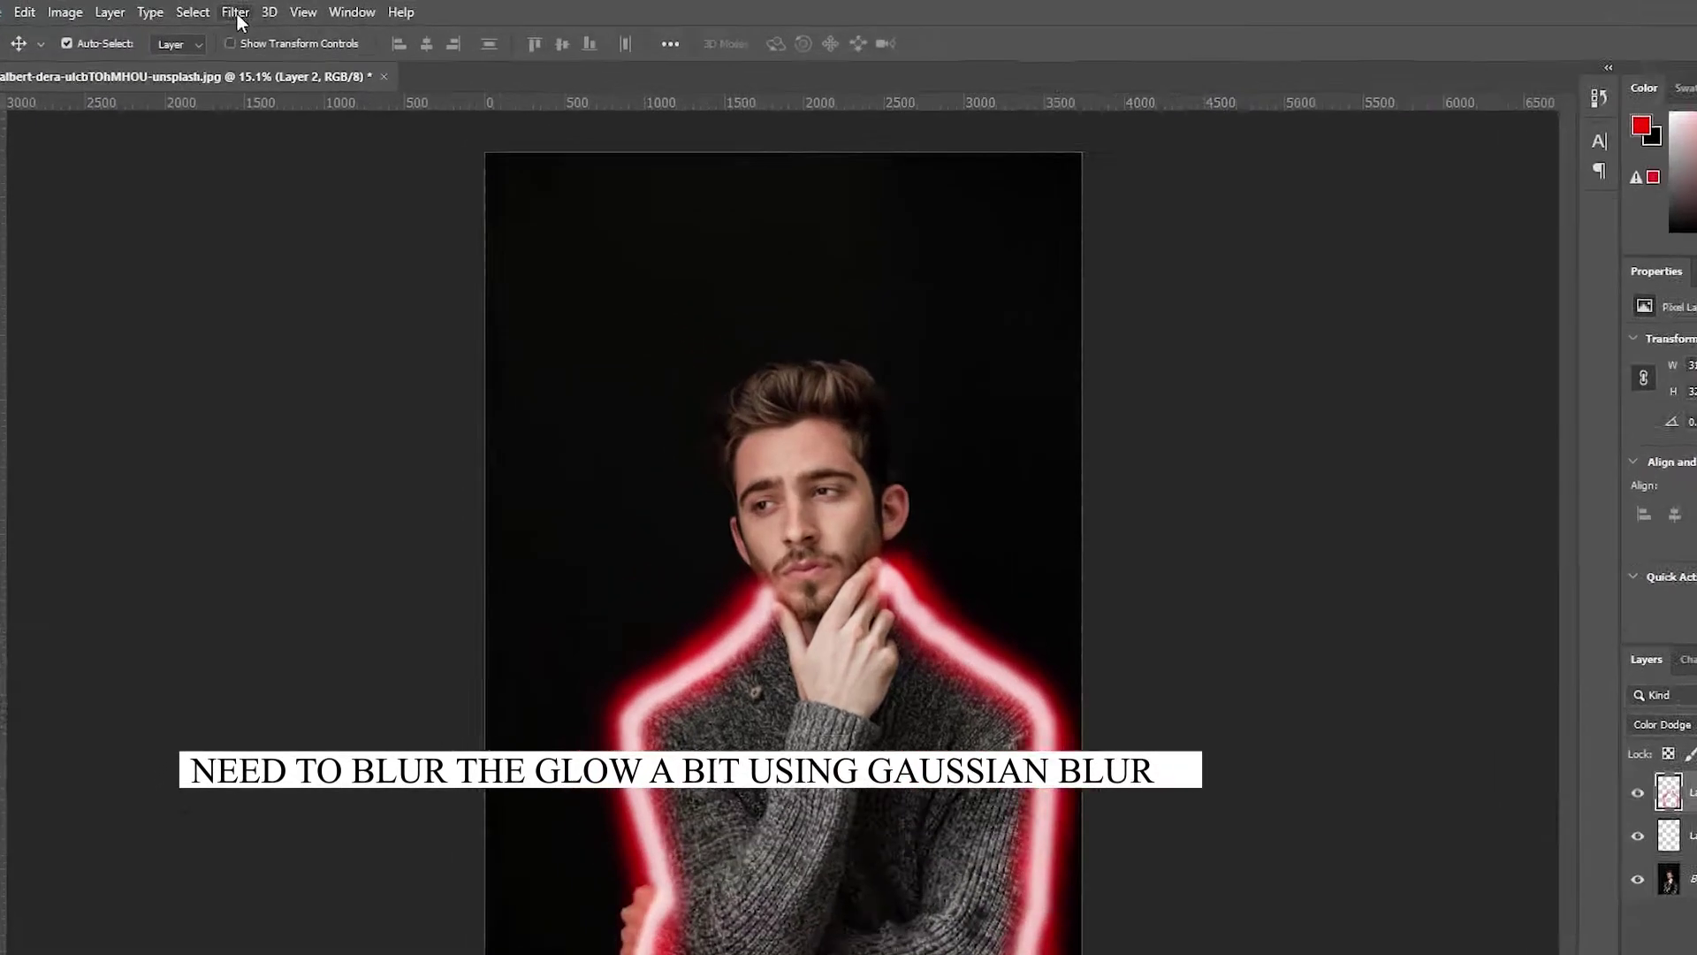
left_click(251, 10)
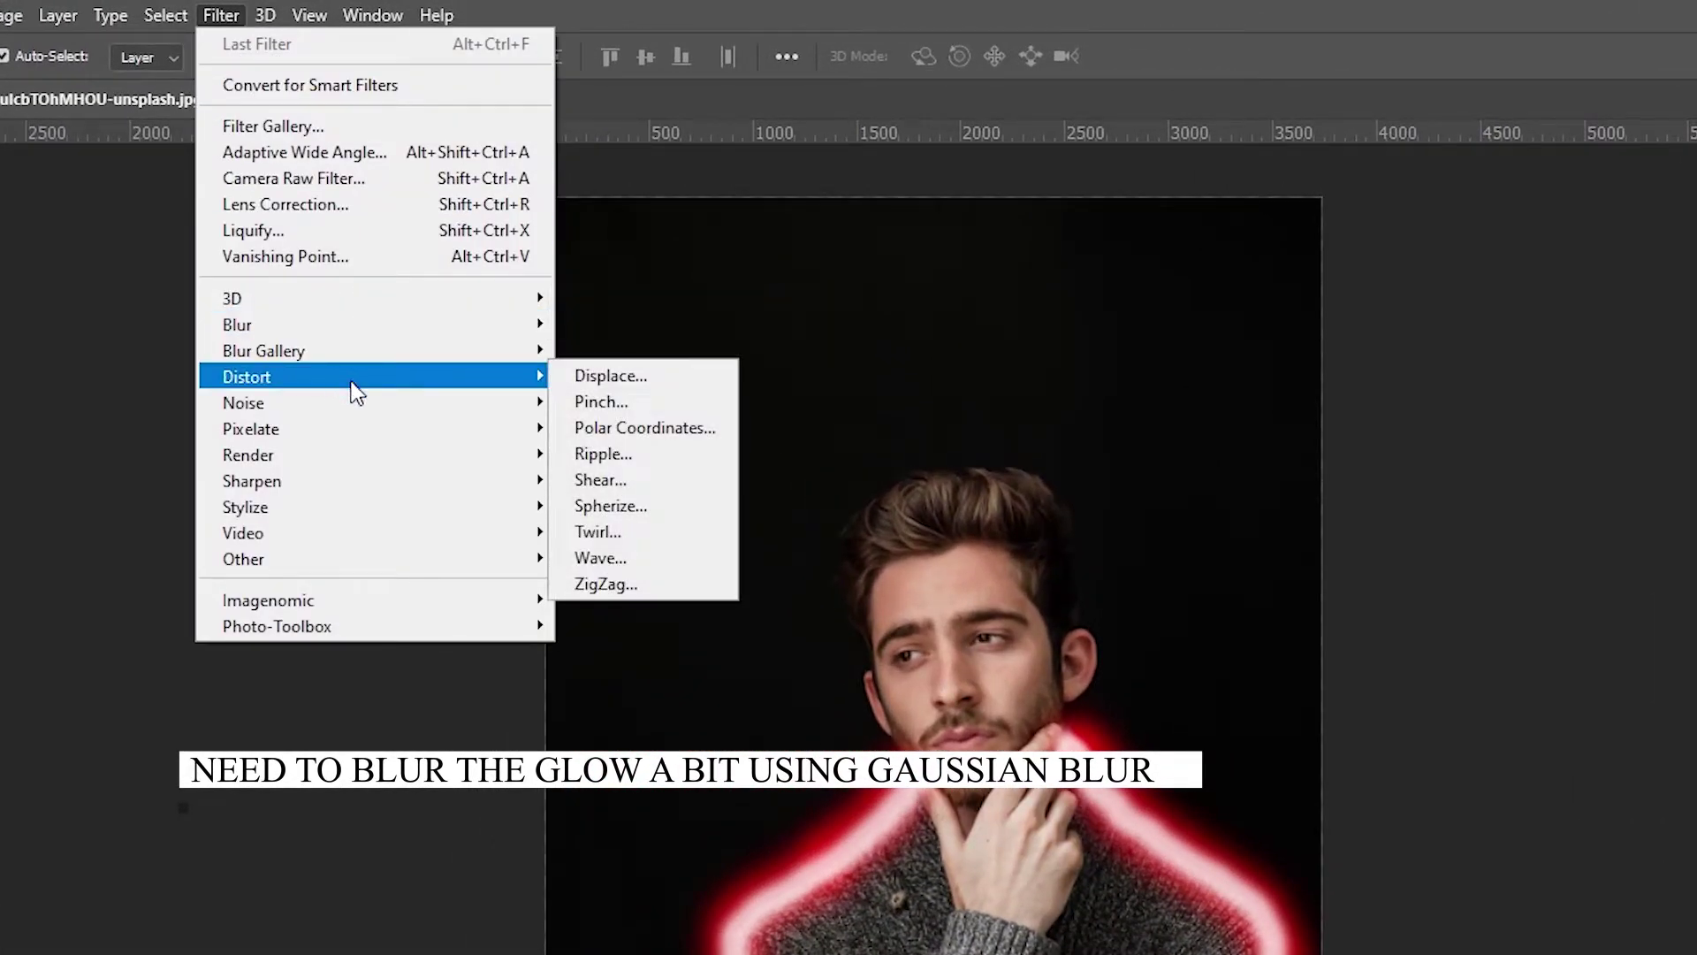
mouse_move(371, 325)
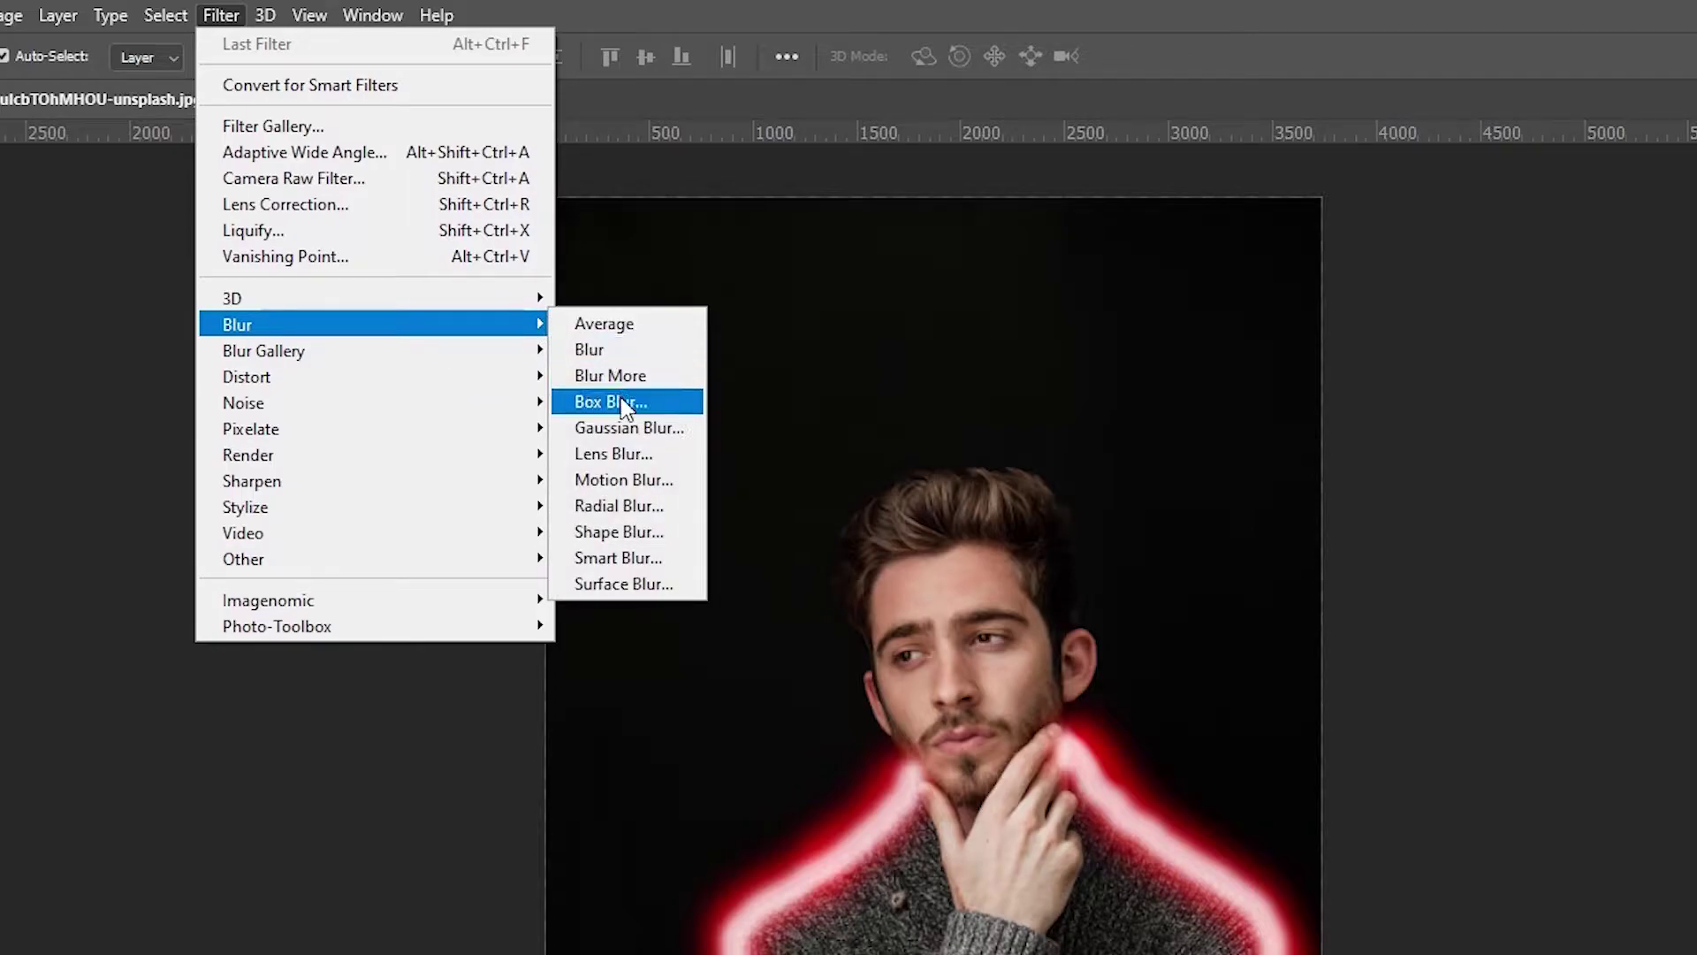
left_click(629, 428)
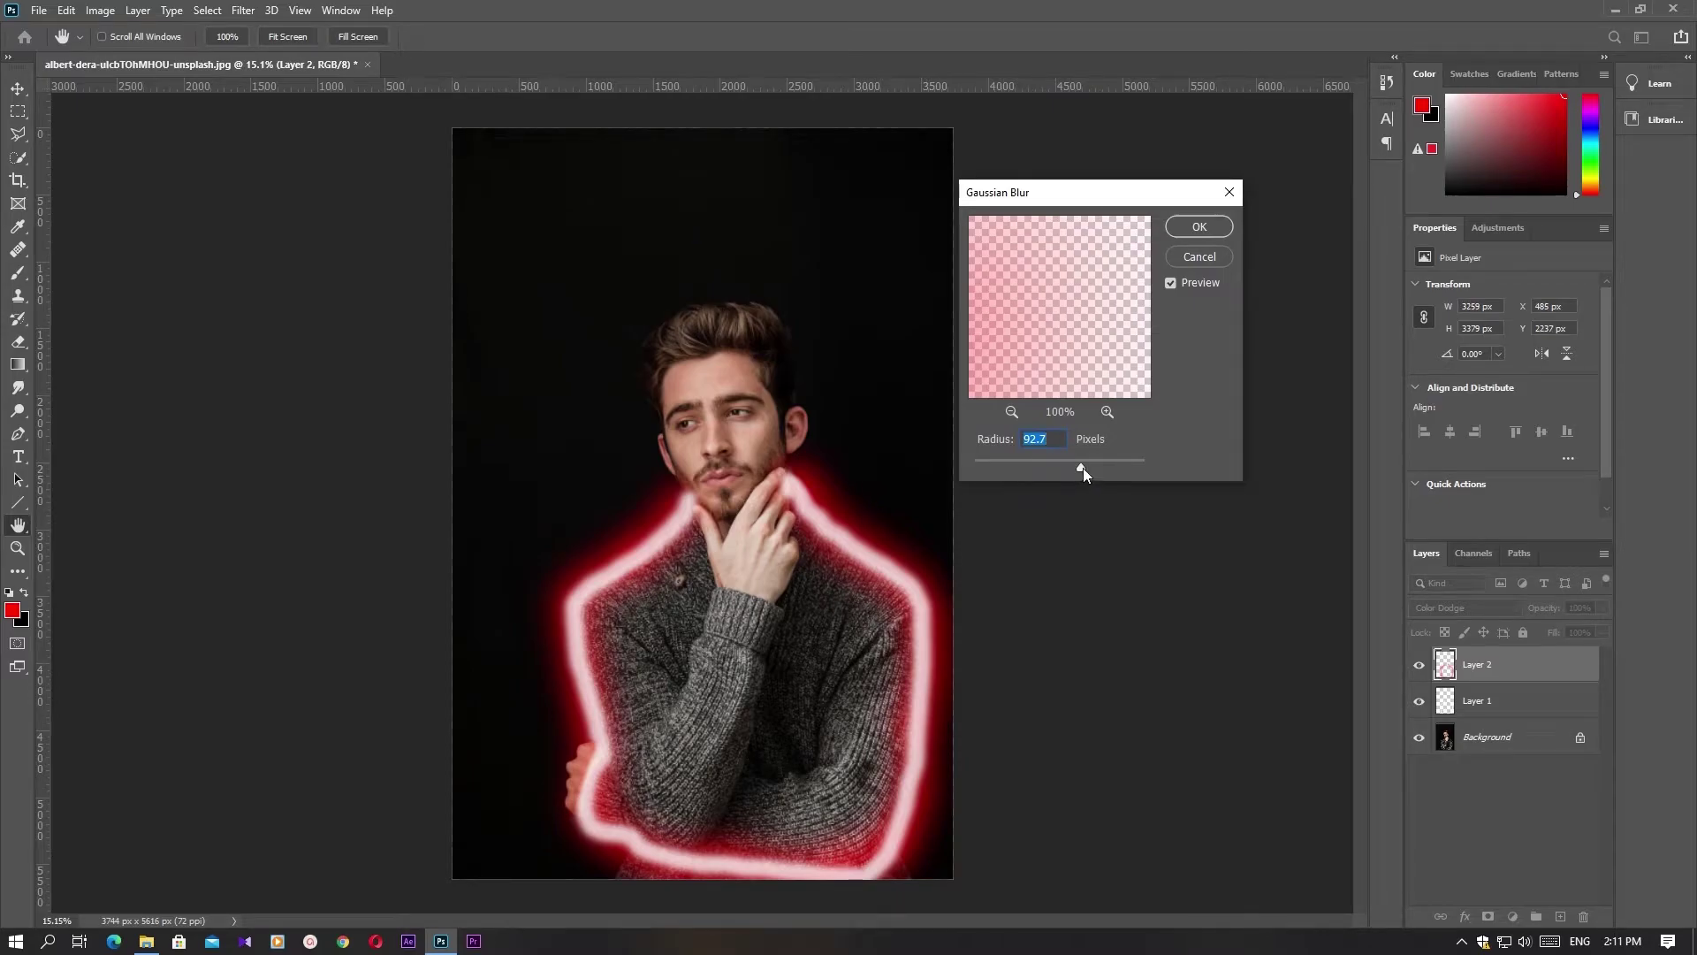
left_click_drag(1082, 468, 1084, 474)
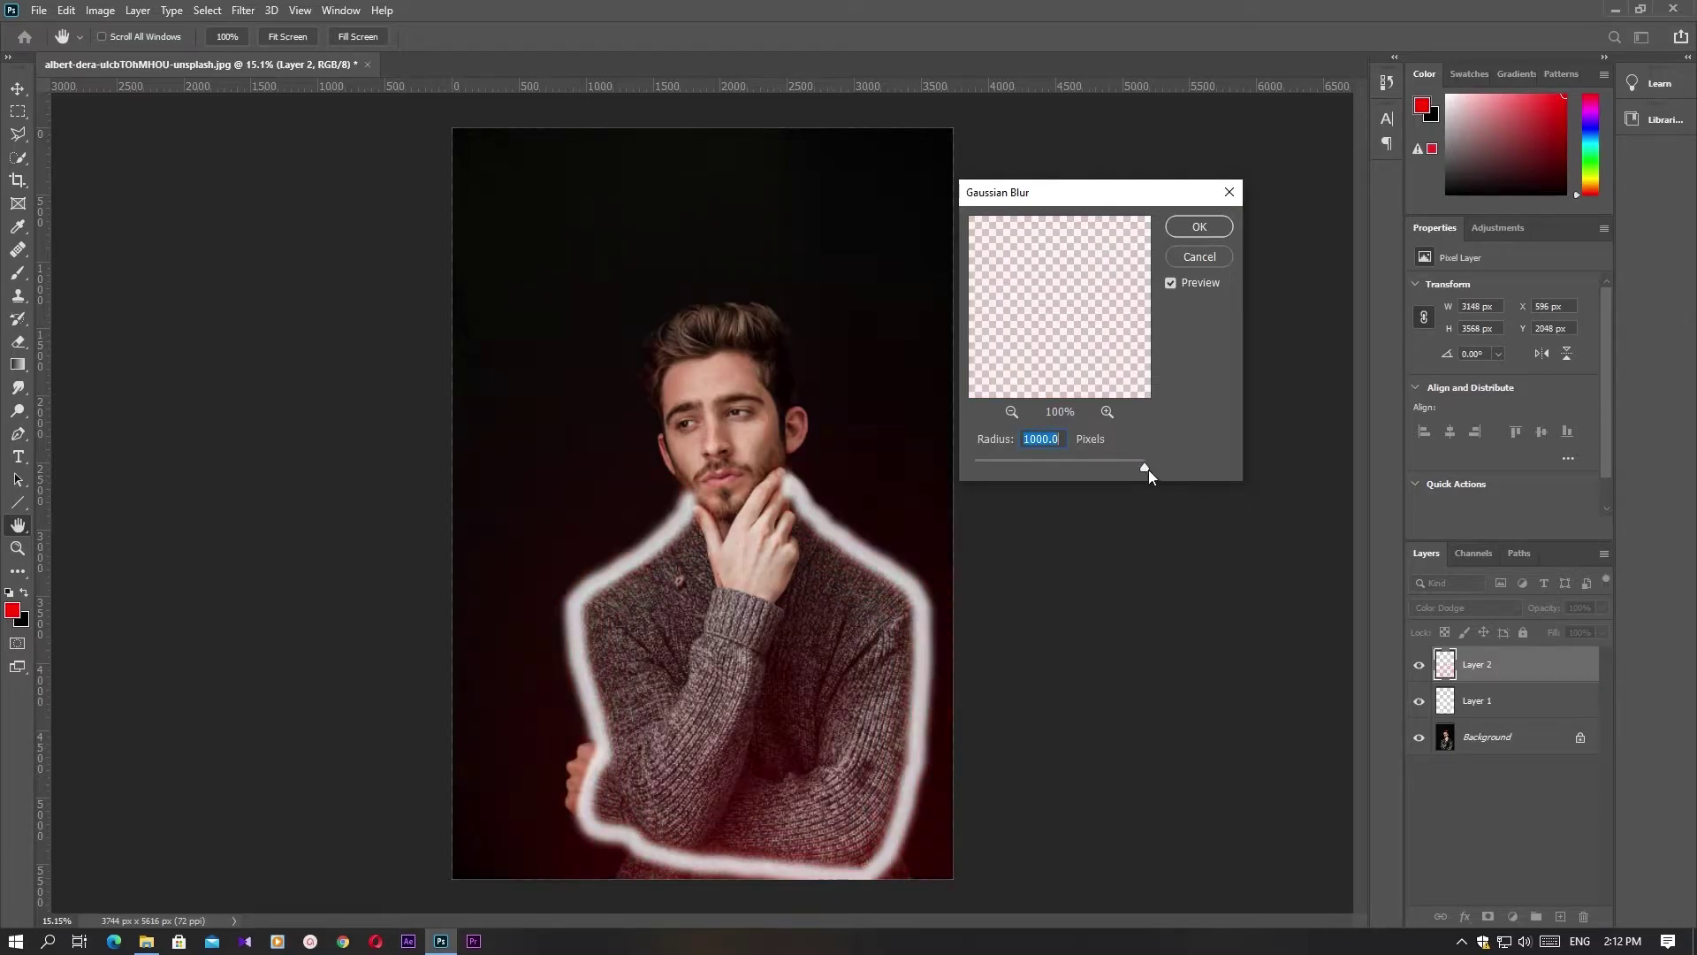
left_click_drag(1134, 471, 1111, 475)
mouse_move(1105, 468)
left_mouse_down()
mouse_move(1055, 463)
mouse_move(1118, 474)
left_mouse_up()
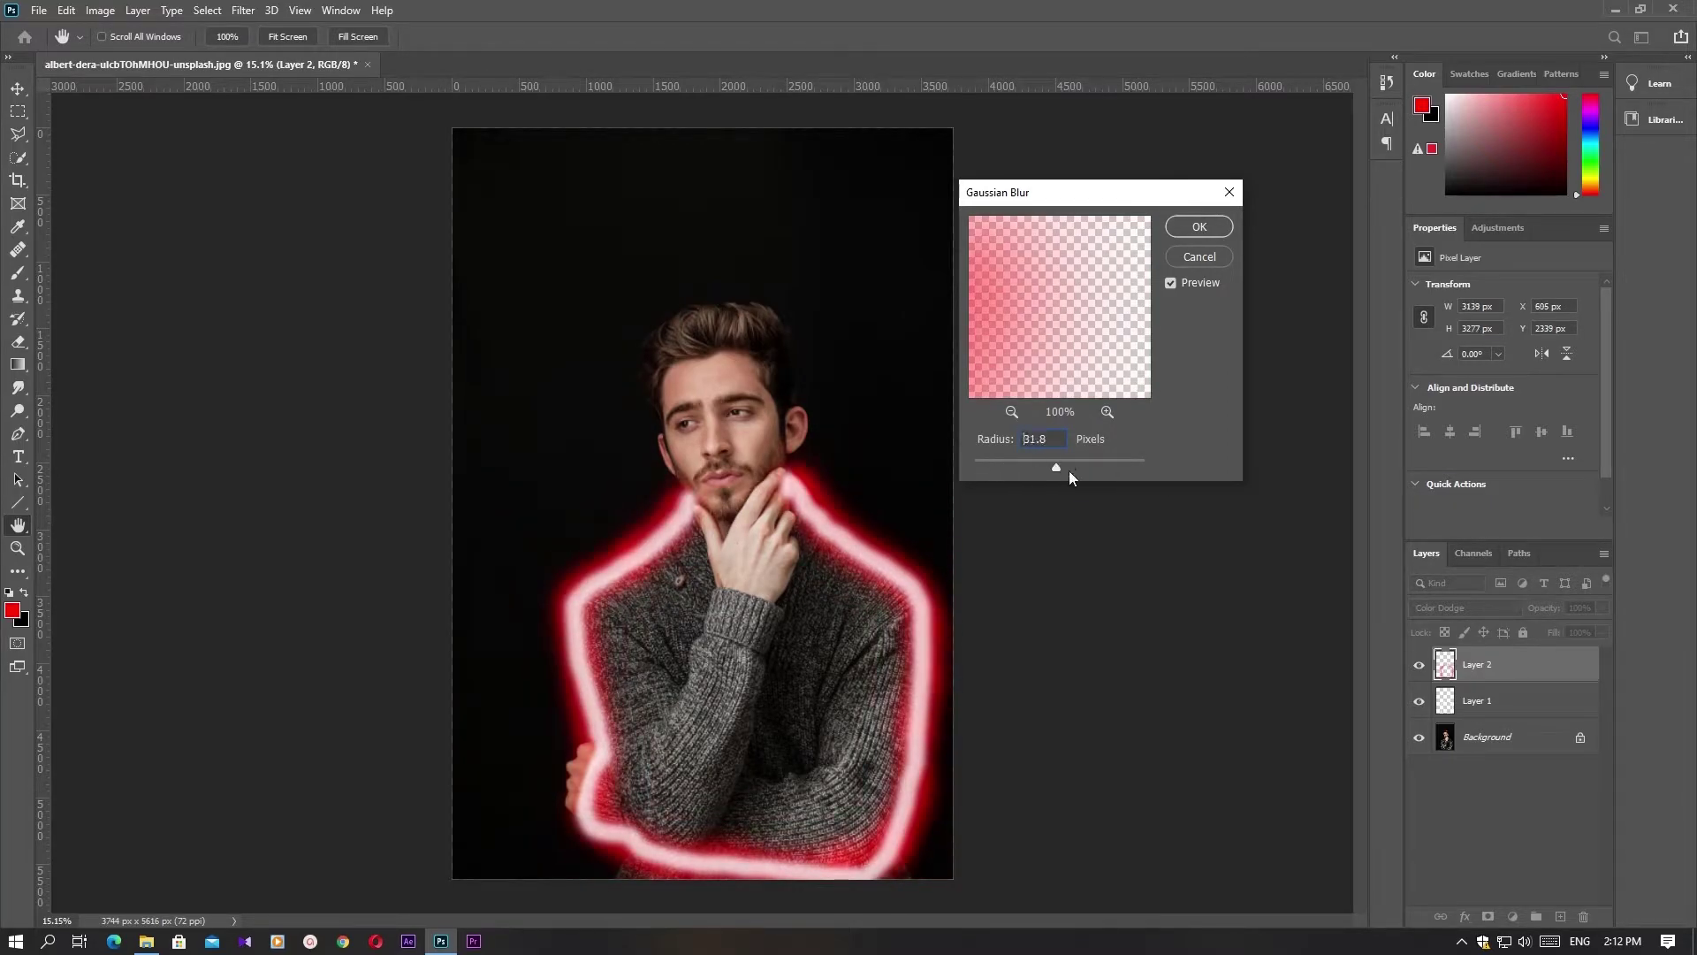
left_click_drag(1112, 470, 1102, 468)
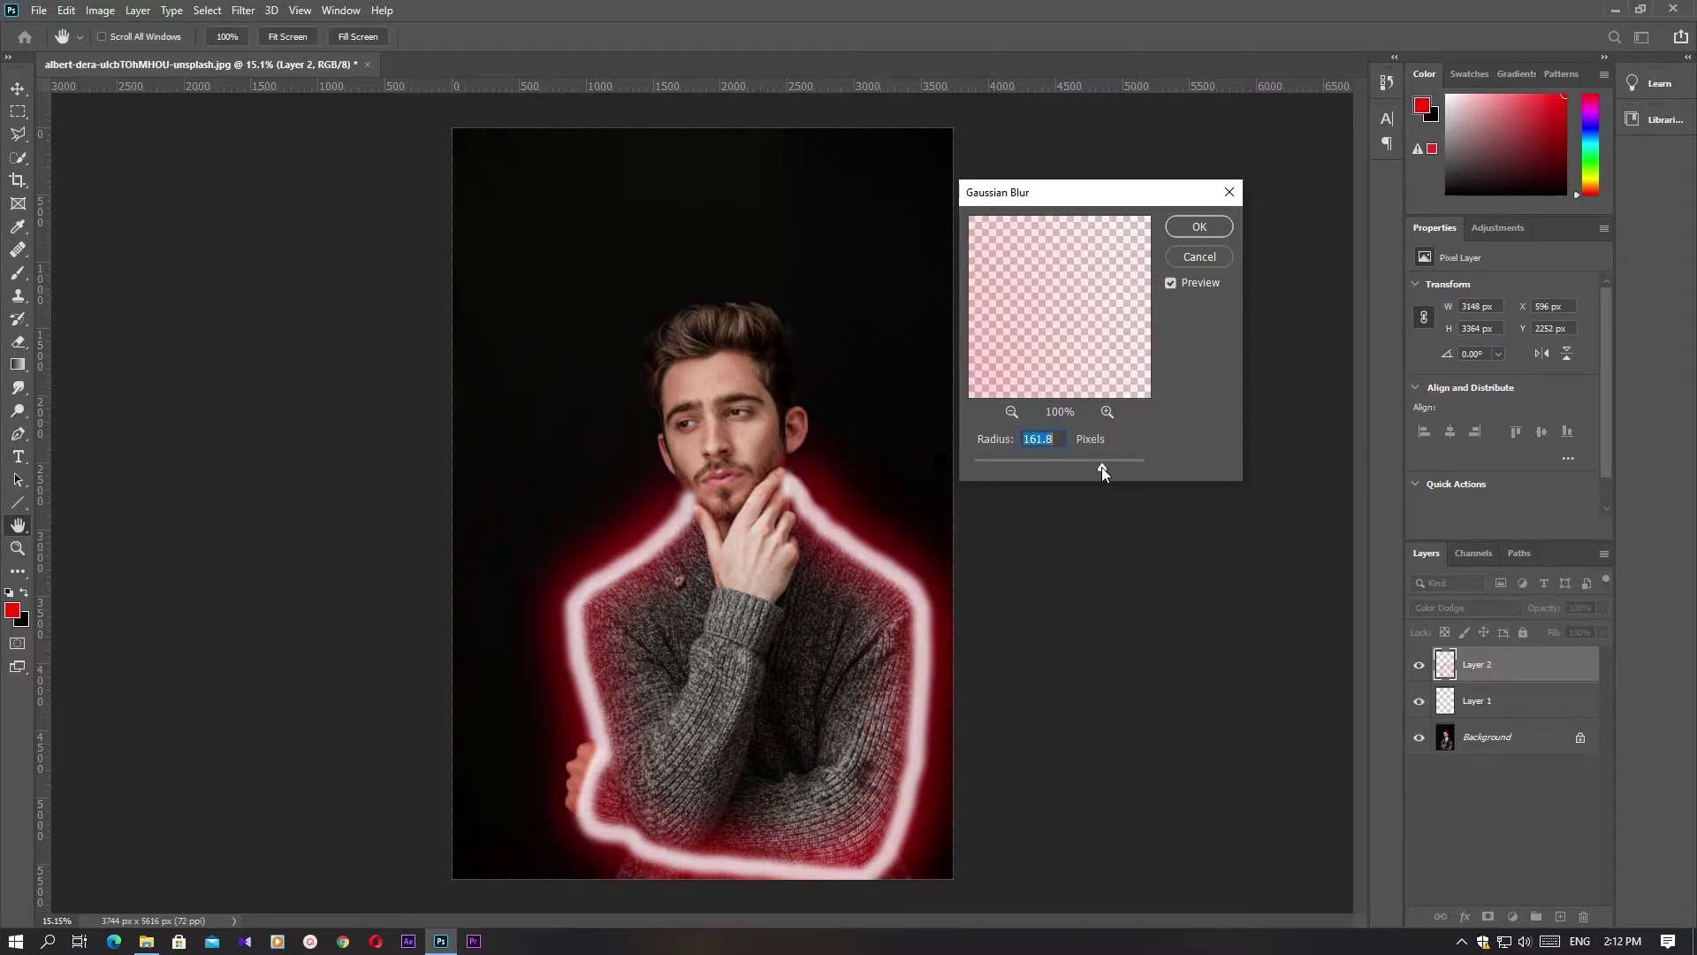
left_click(1172, 226)
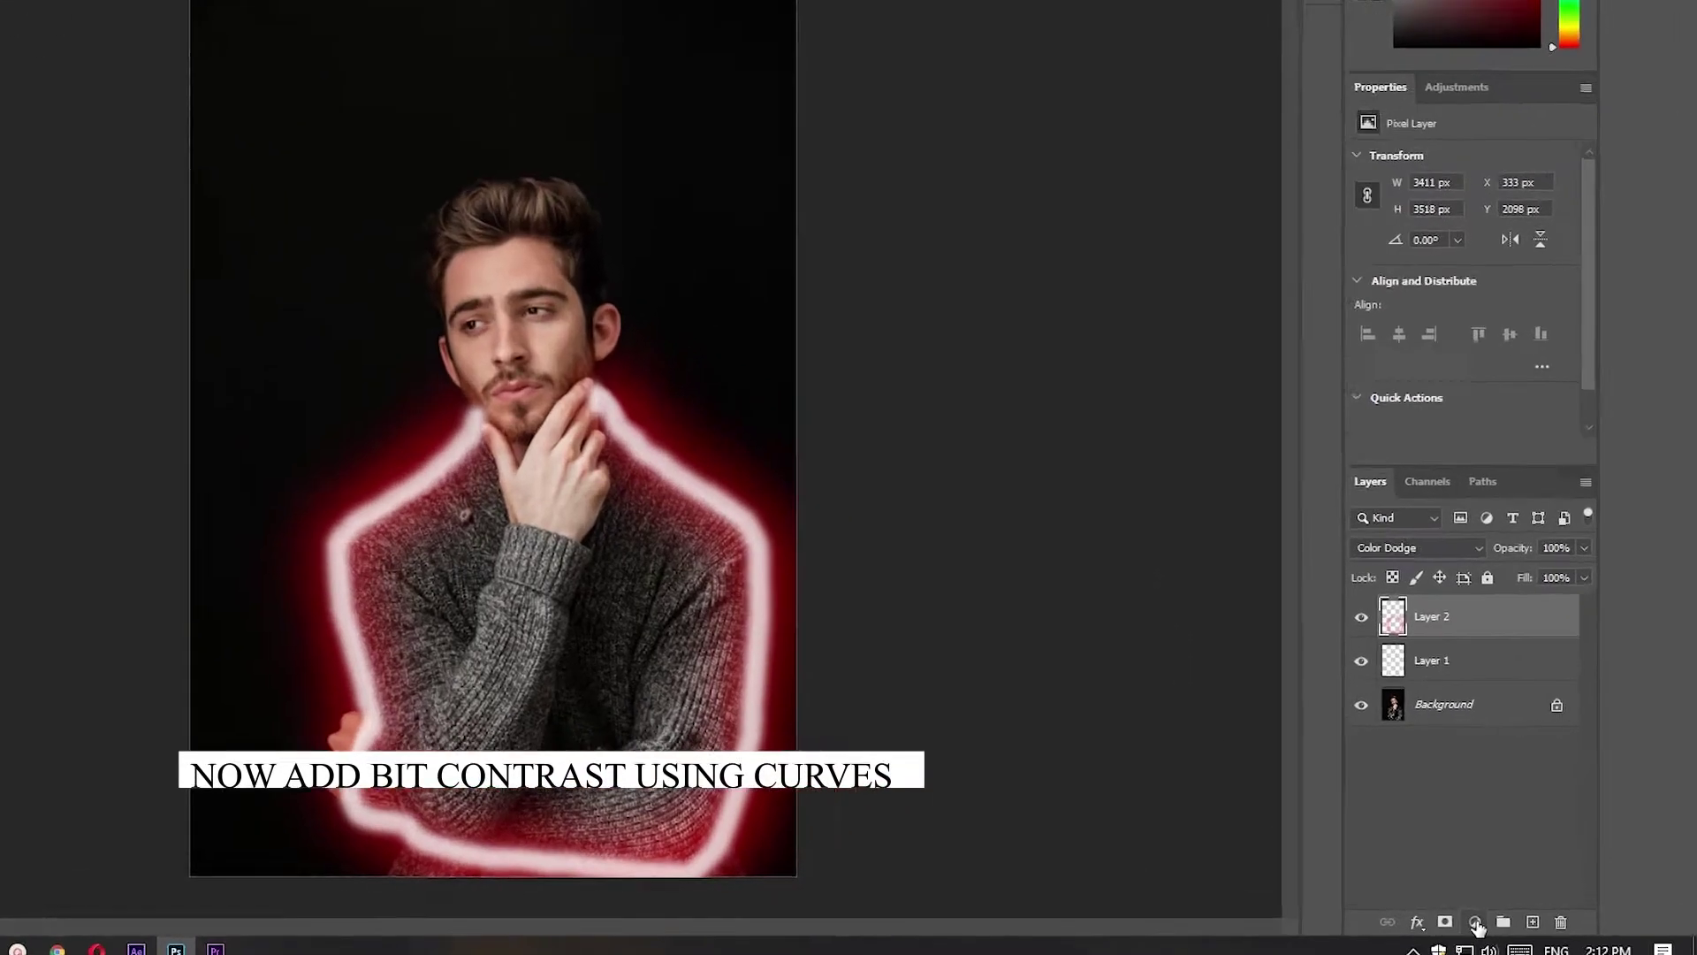
- Add a Curves adjustment with an S-curve, pulling shadows down (58 to 18) and highlights up
left_click(1512, 916)
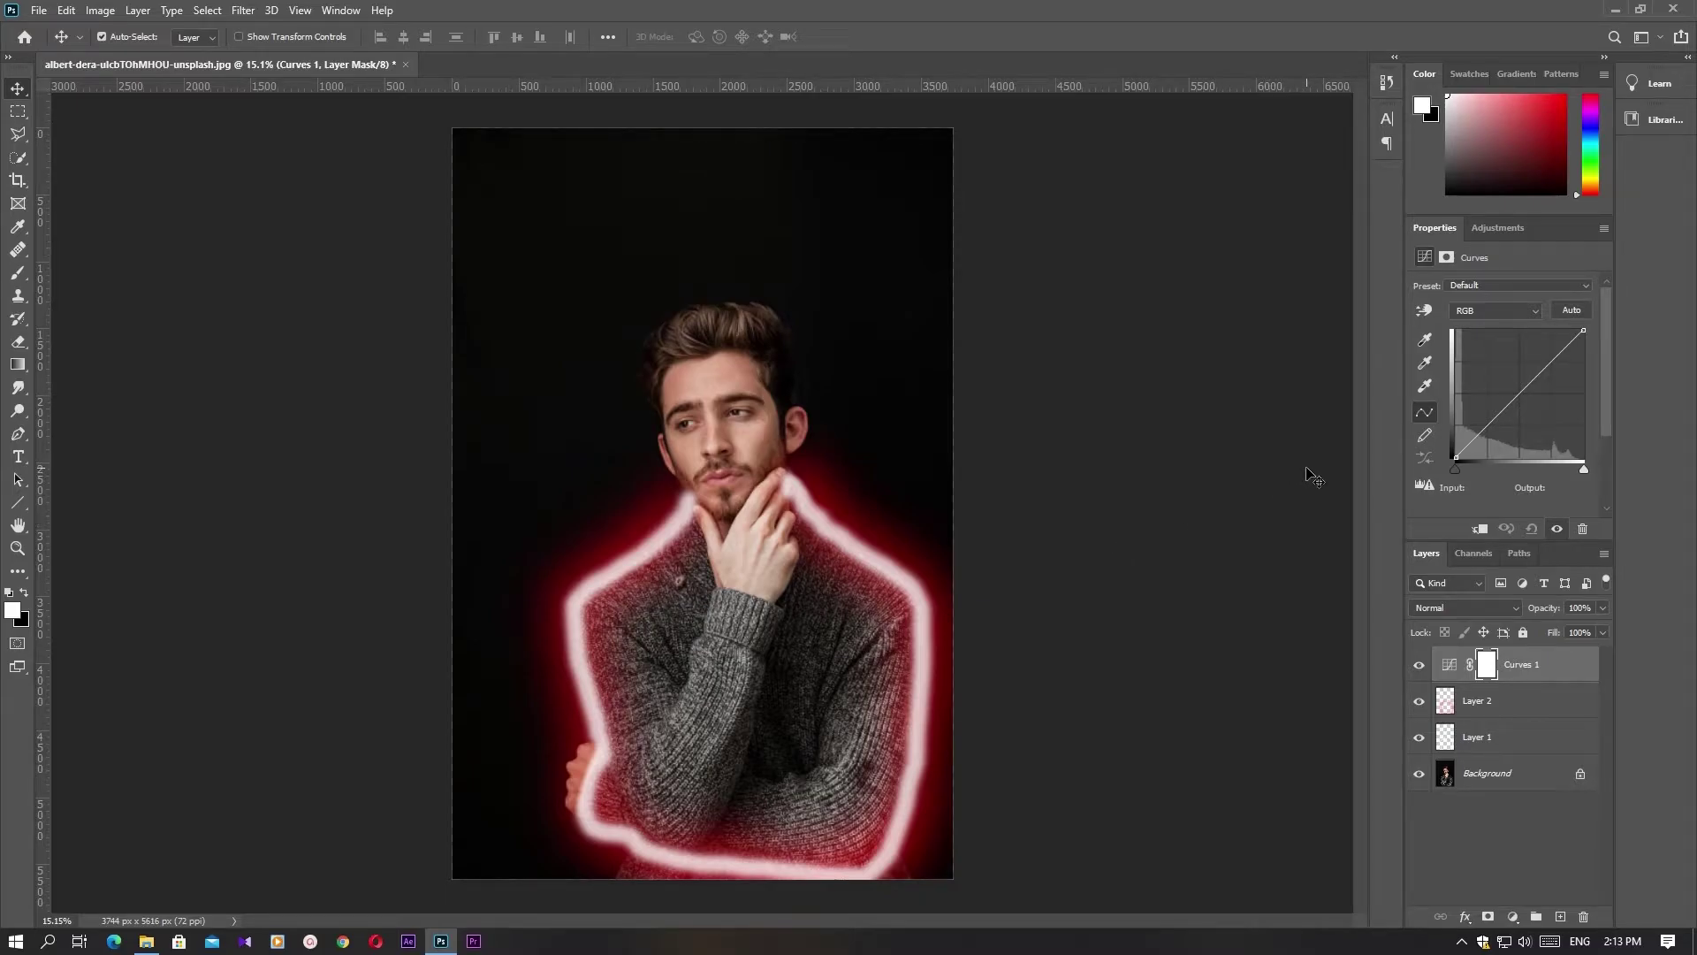
left_click_drag(1488, 426, 1512, 436)
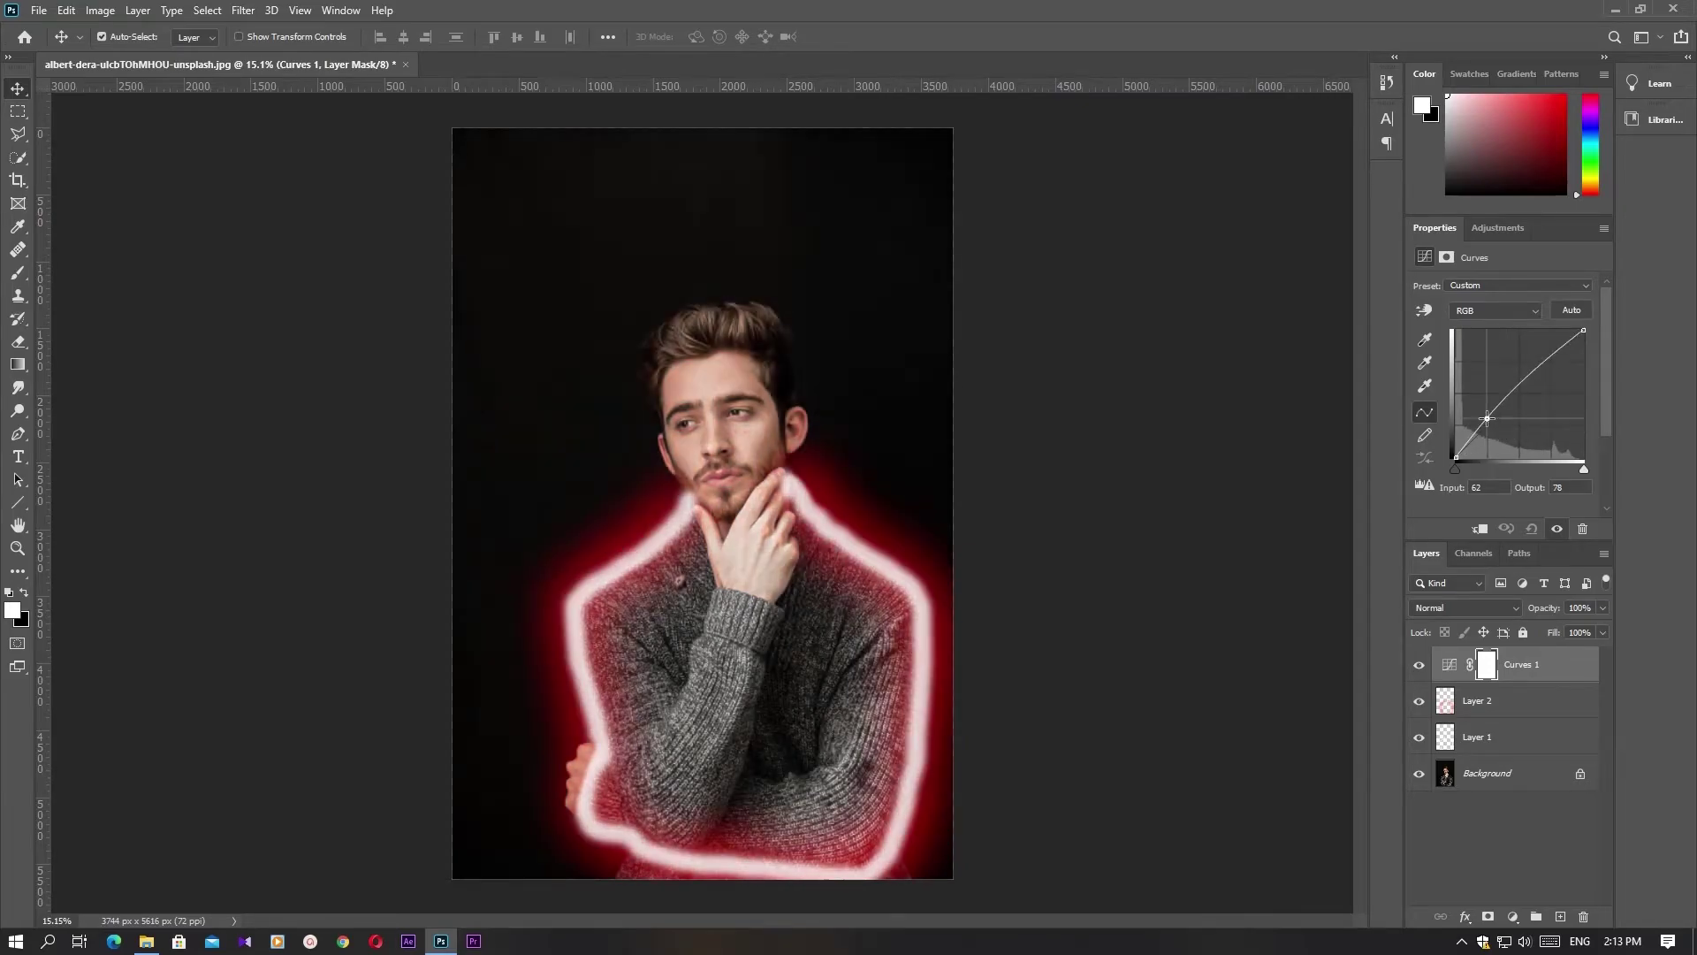
mouse_move(1512, 435)
left_mouse_down()
mouse_move(1553, 381)
mouse_move(1536, 404)
left_mouse_up()
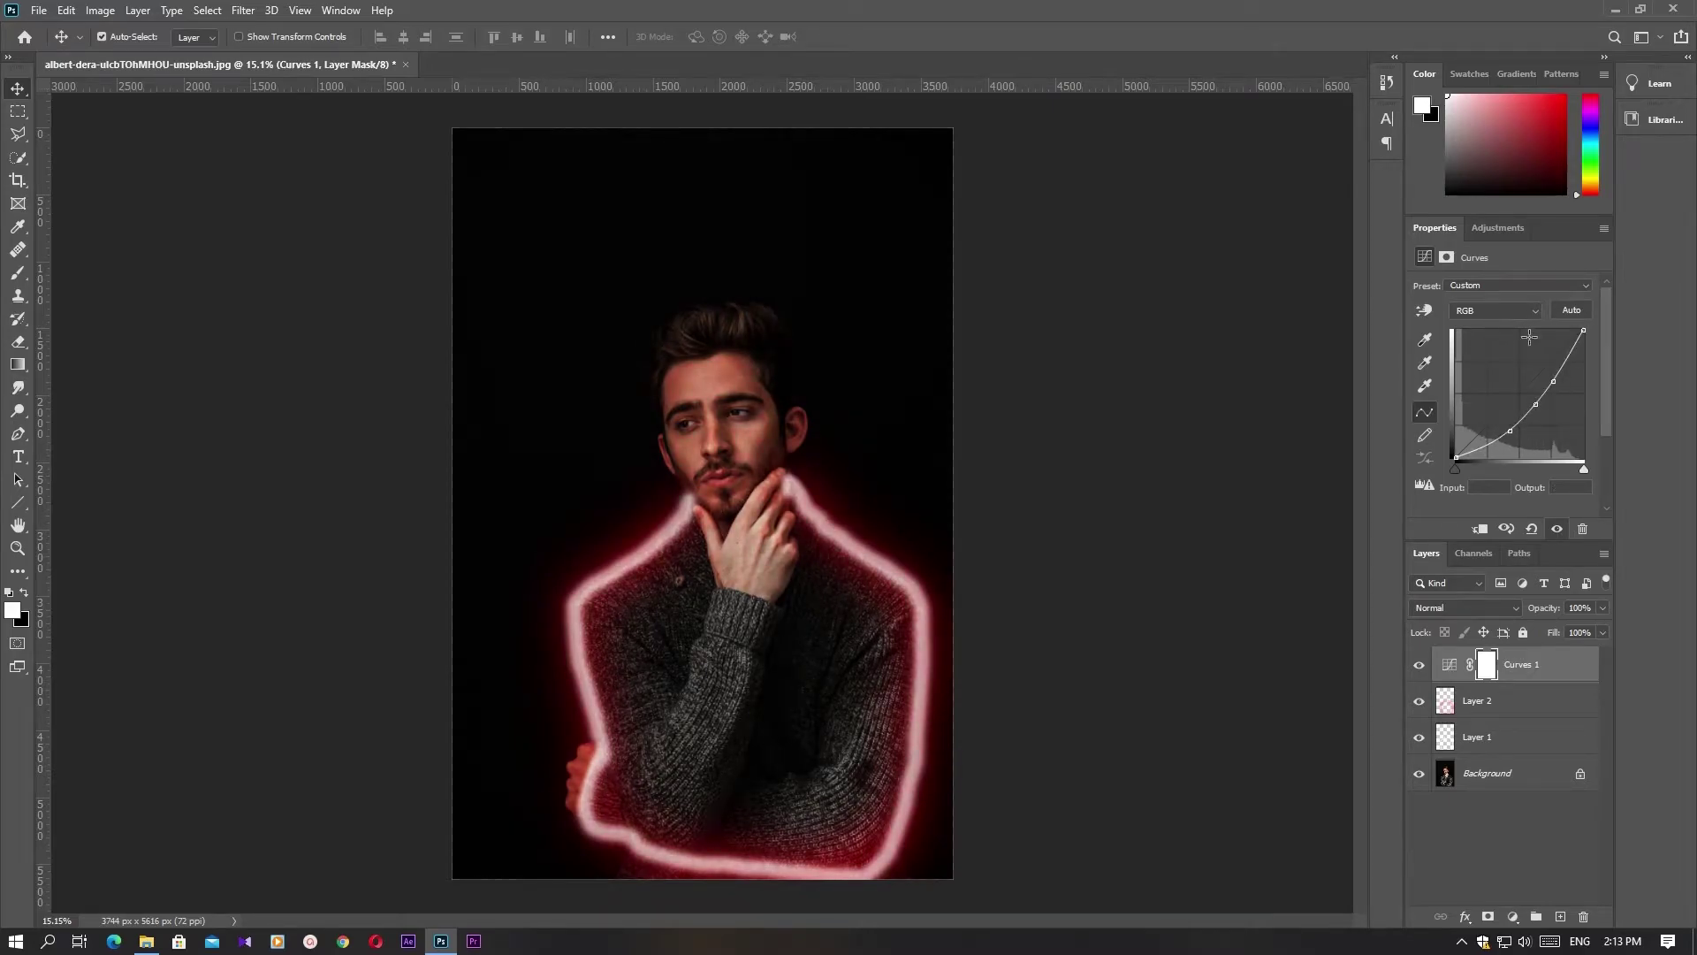
left_click_drag(1569, 353, 1572, 348)
left_click_drag(1488, 442, 1482, 447)
left_click_drag(1481, 446, 1486, 449)
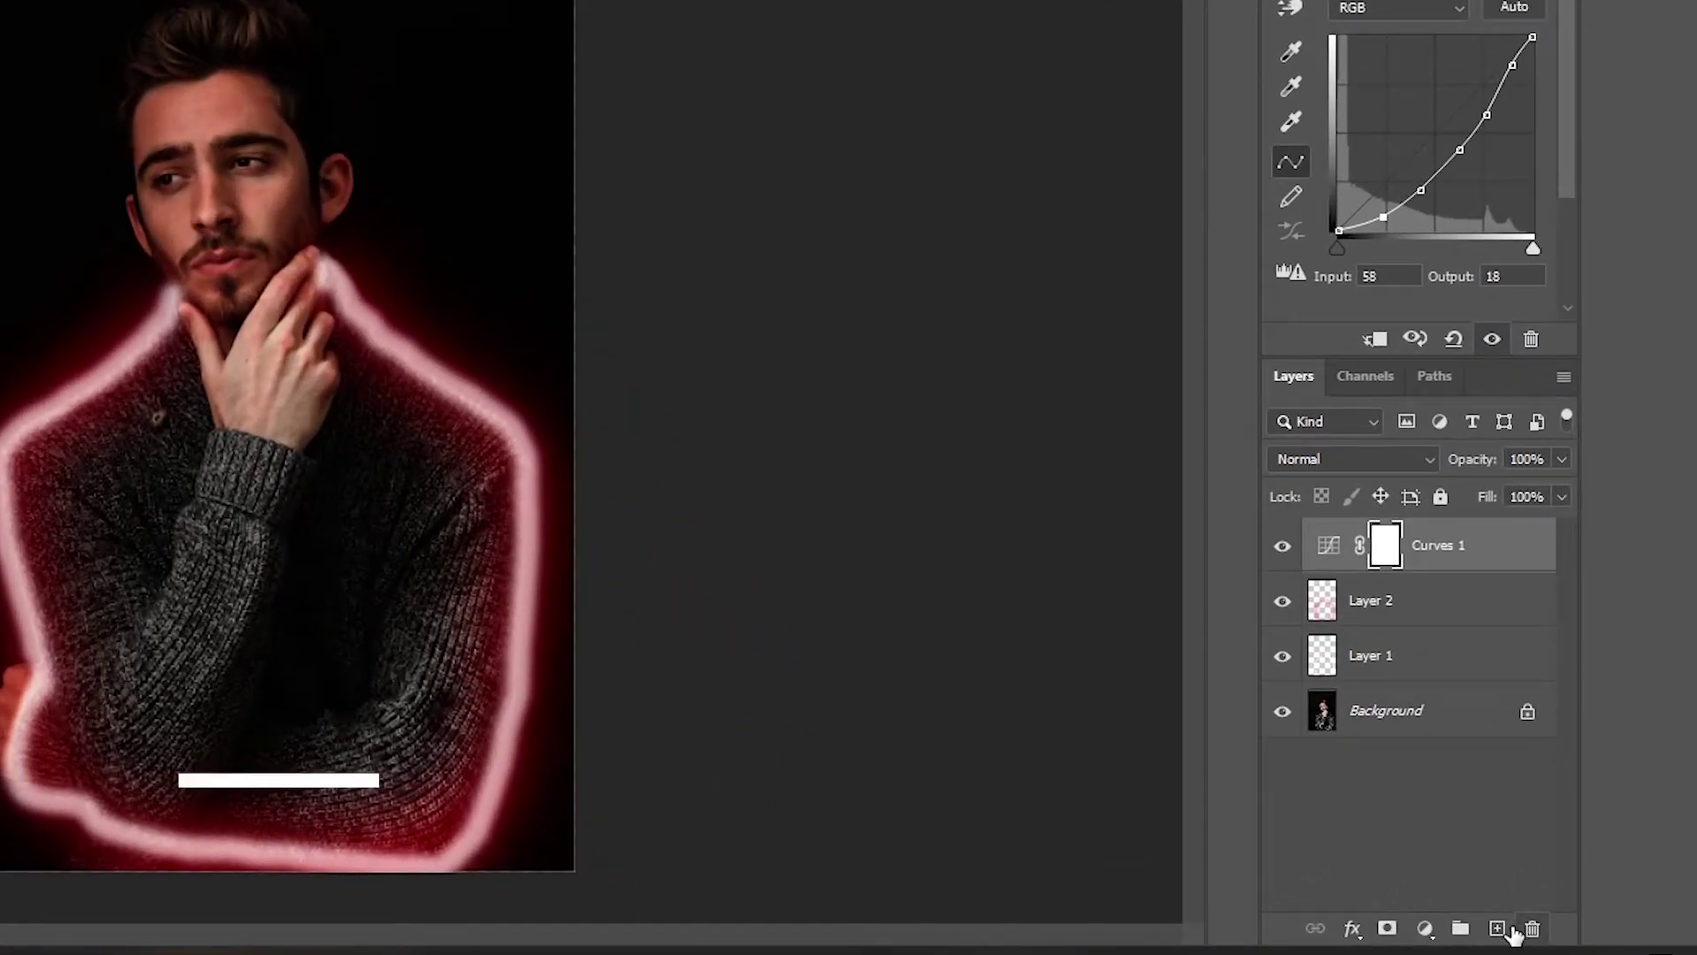
- Add a new empty layer above Curves 1 and test a brush stroke, then undo it
left_click(1496, 928)
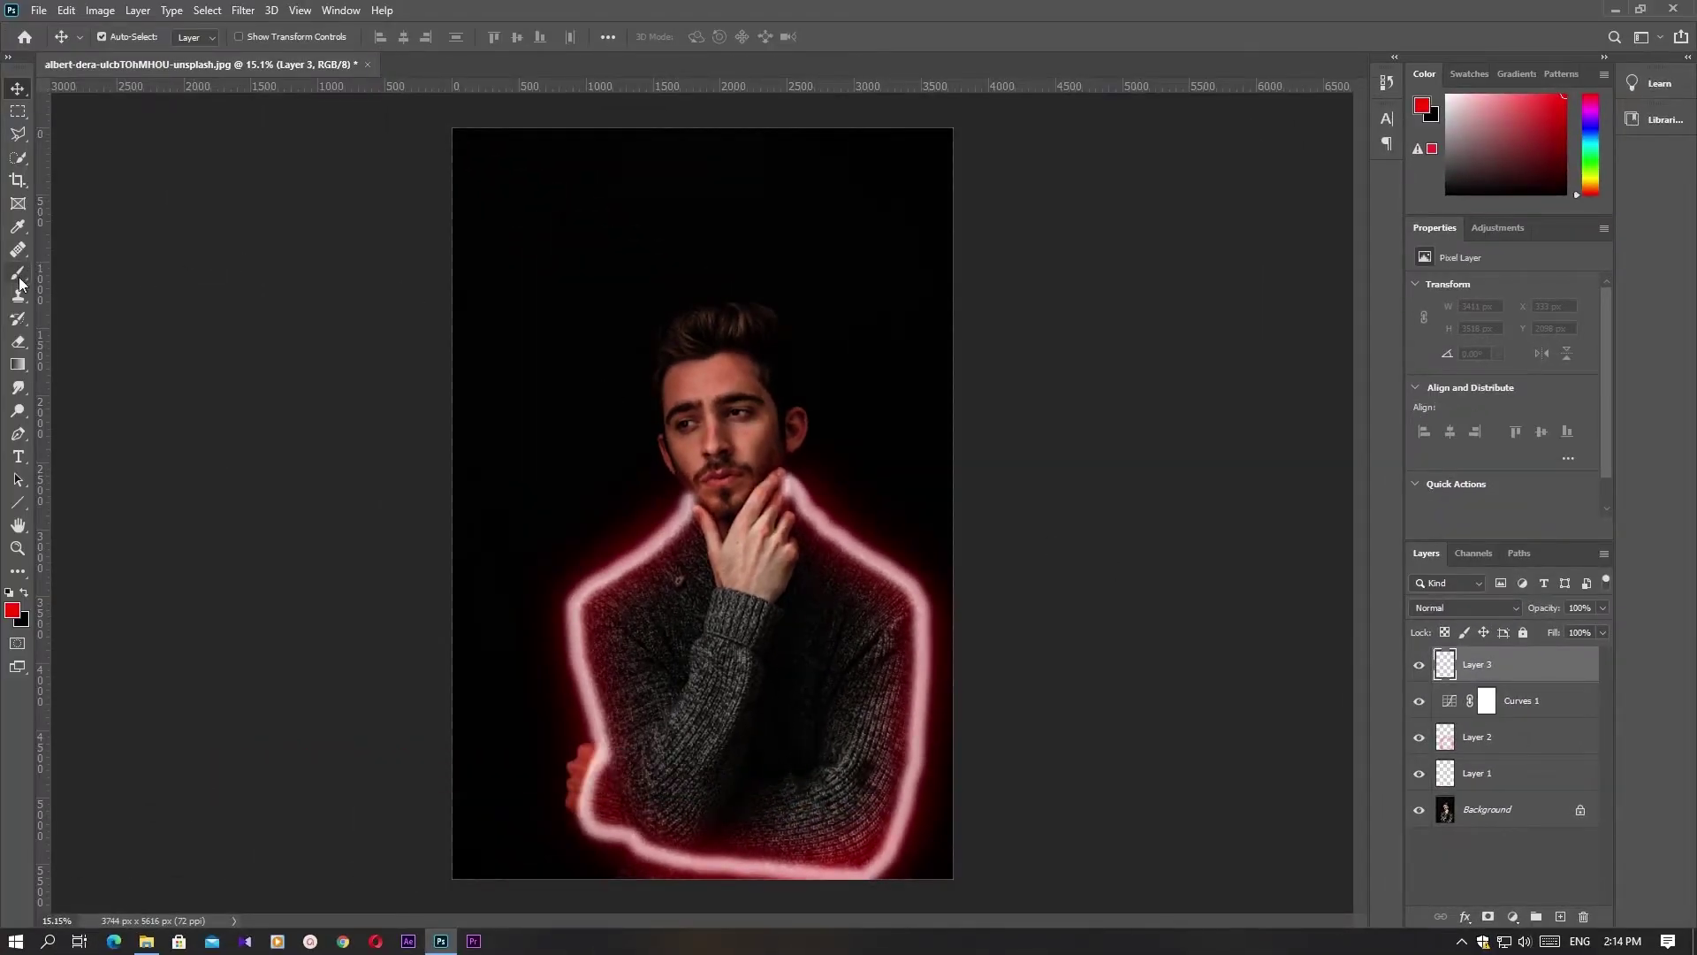
left_click(18, 272)
key("ctrl+minus")
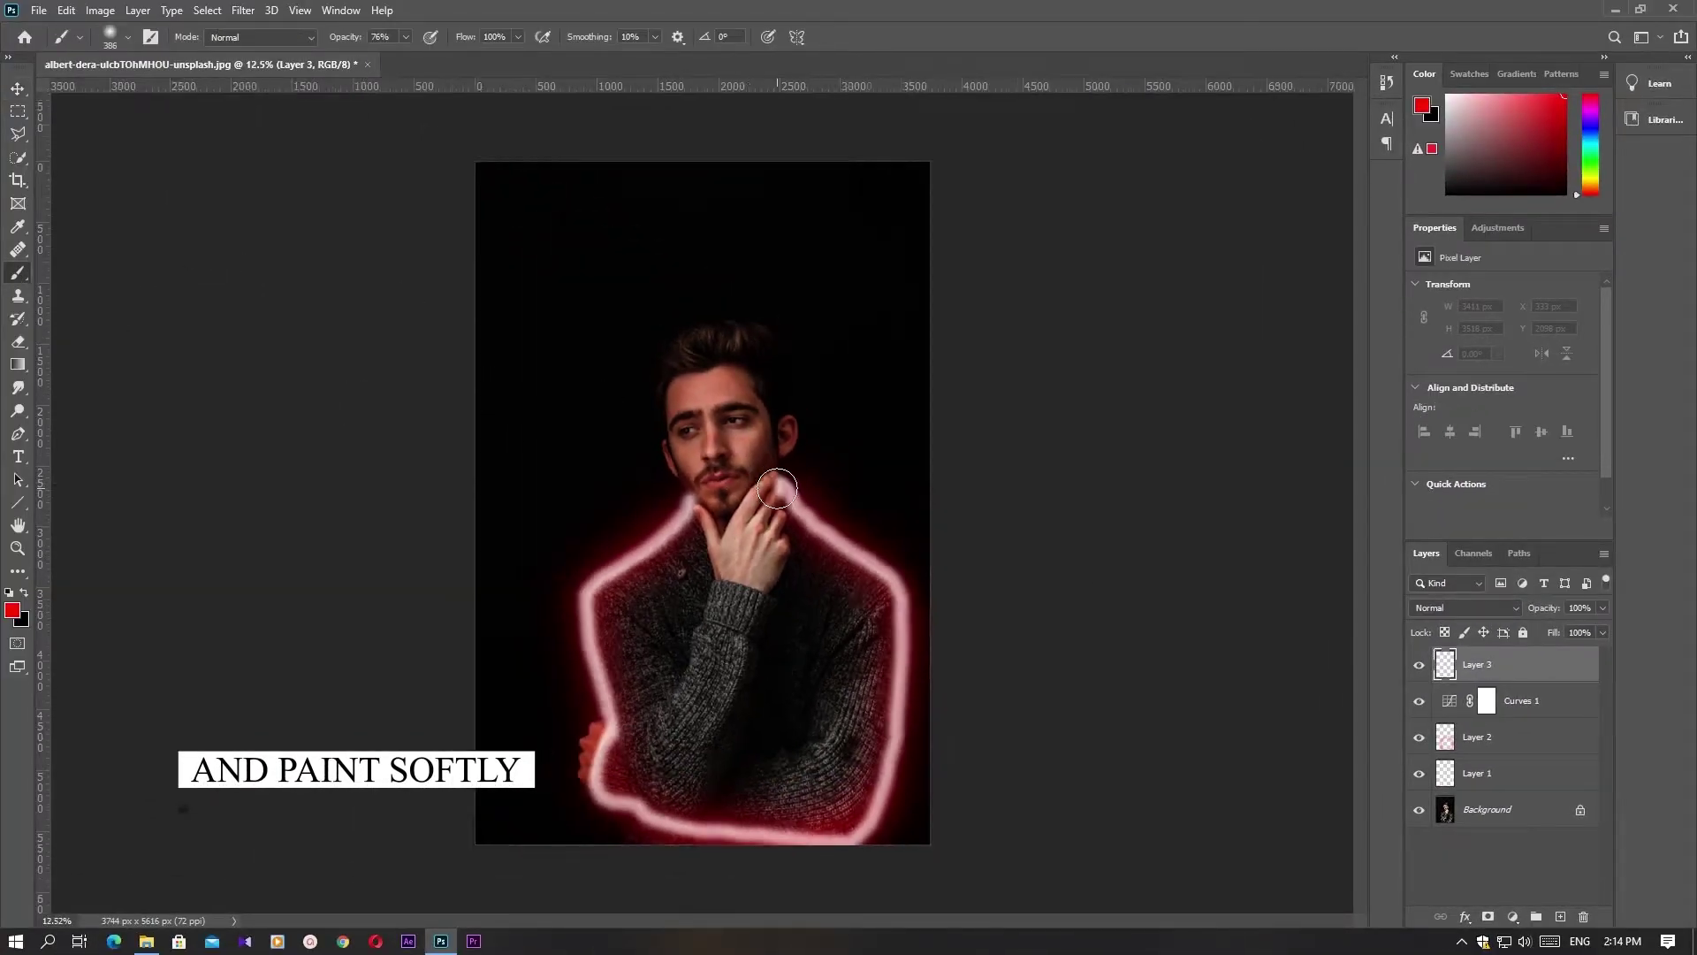
left_click_drag(767, 485, 833, 536)
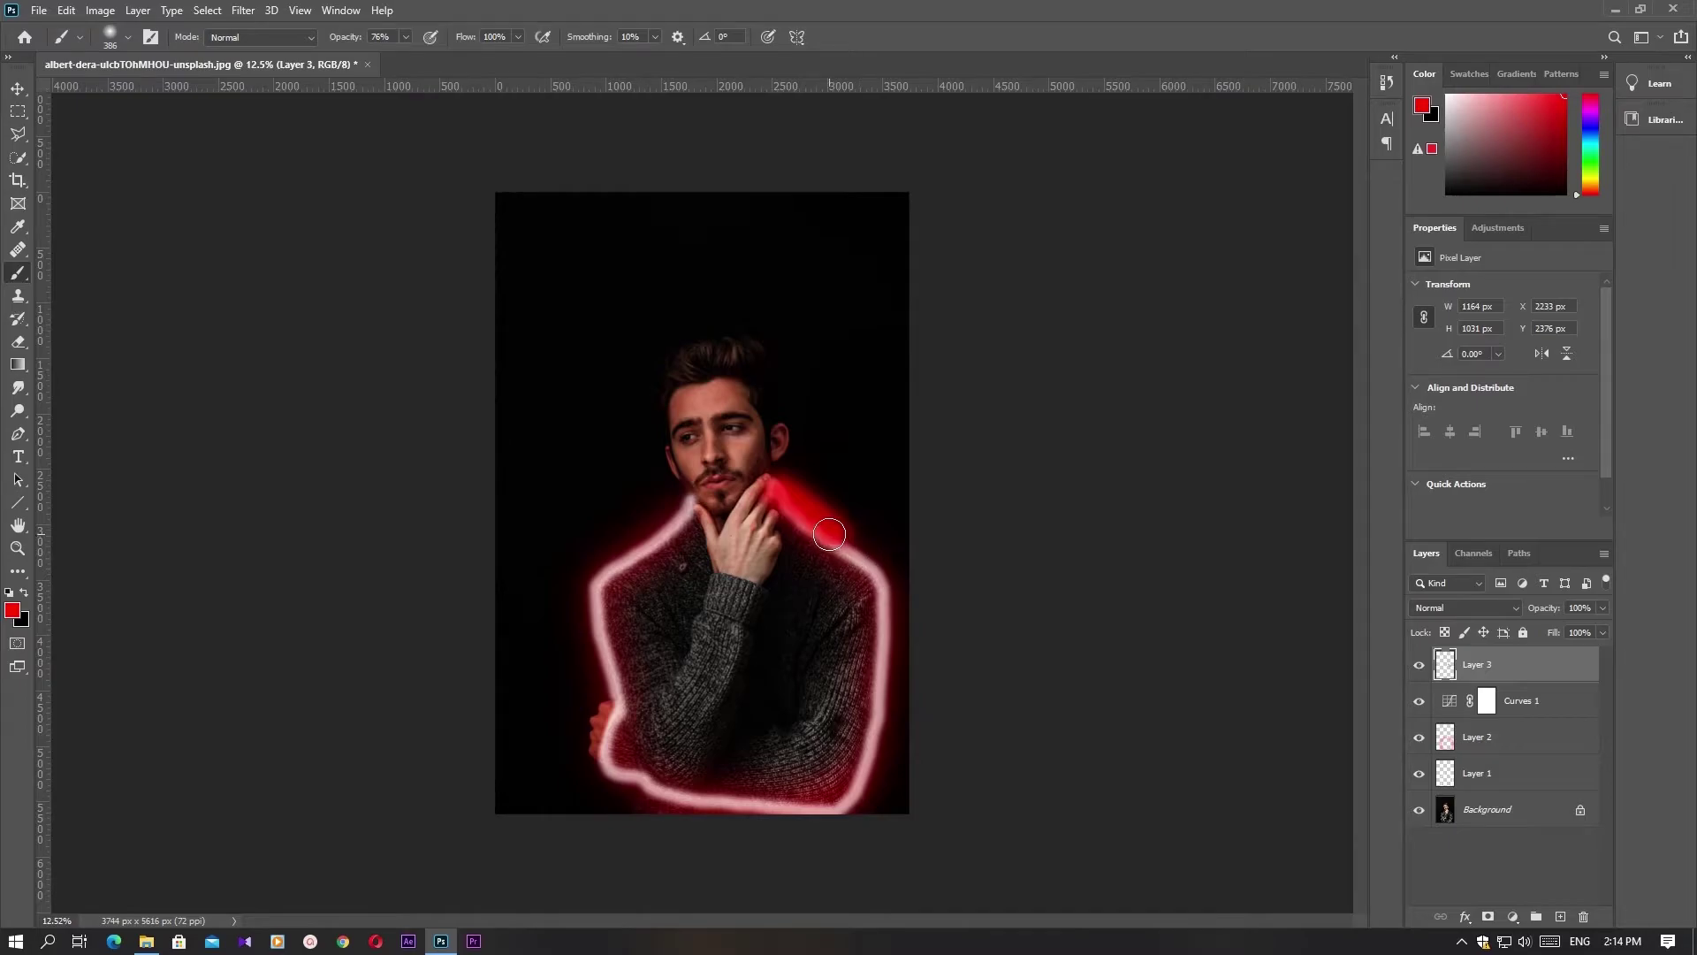
key("ctrl+z")
- Choose a larger soft round brush tip and reset the colours to default
right_click(812, 492)
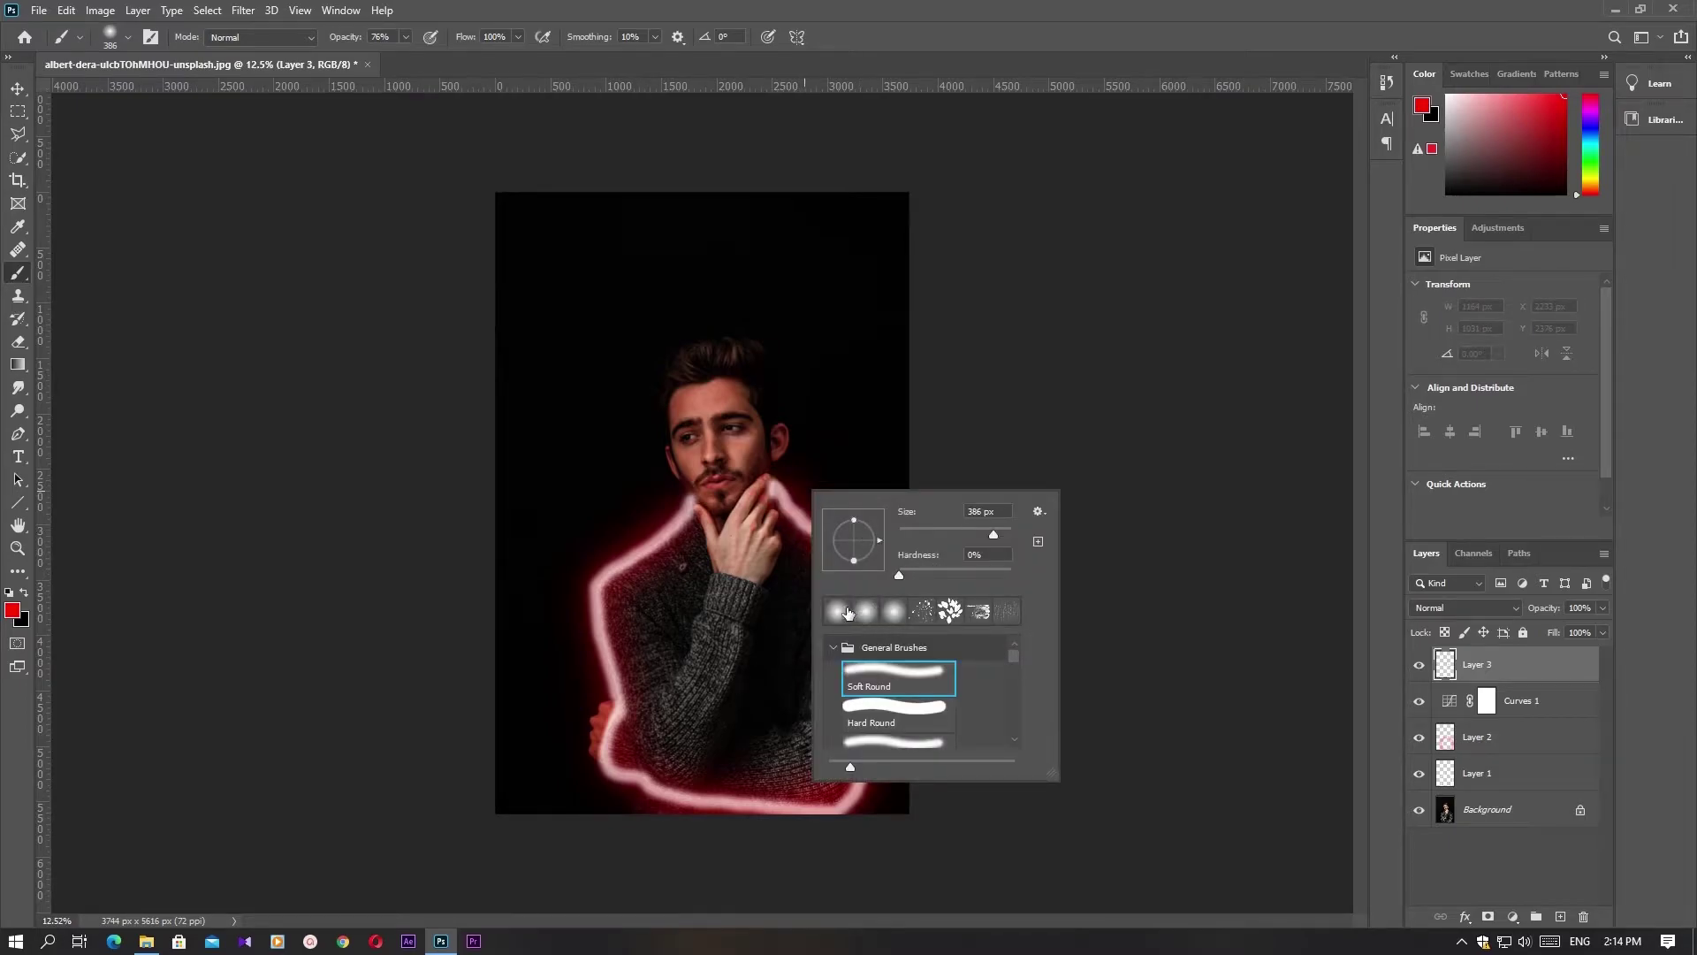
left_click(866, 612)
key("Escape")
scroll(716, 568, "up", 2)
key("d")
- Set the foreground colour to bright red ed3535 after sampling glow colours from the canvas
left_click(13, 610)
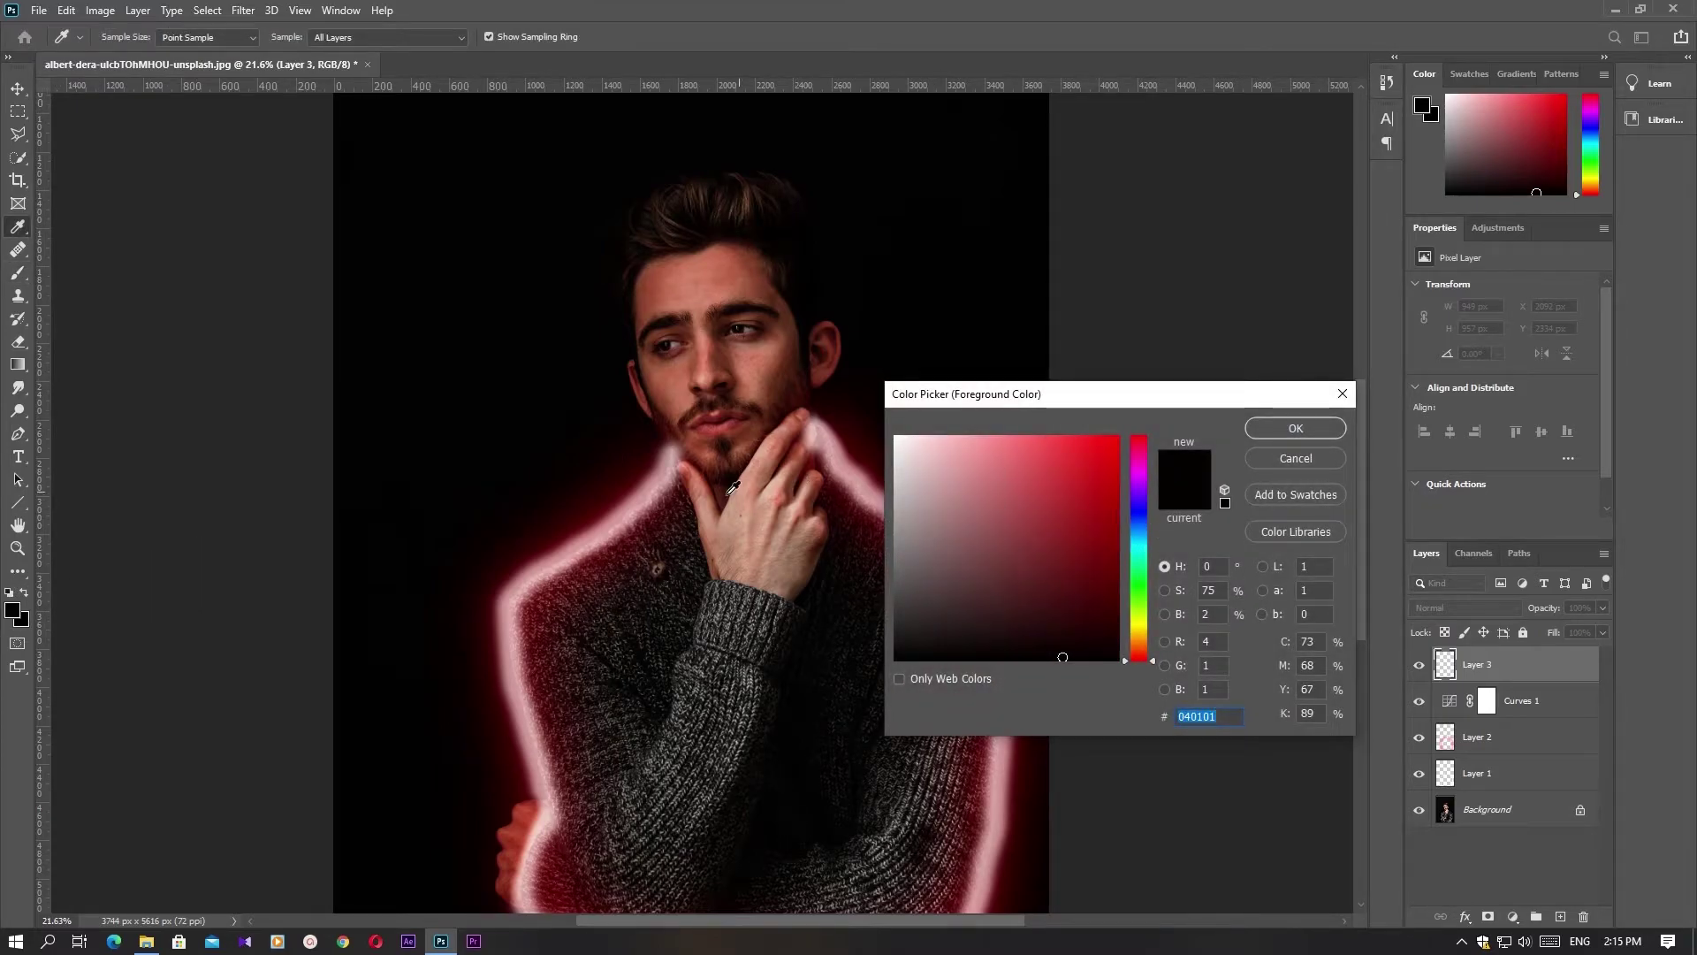
left_click(668, 505)
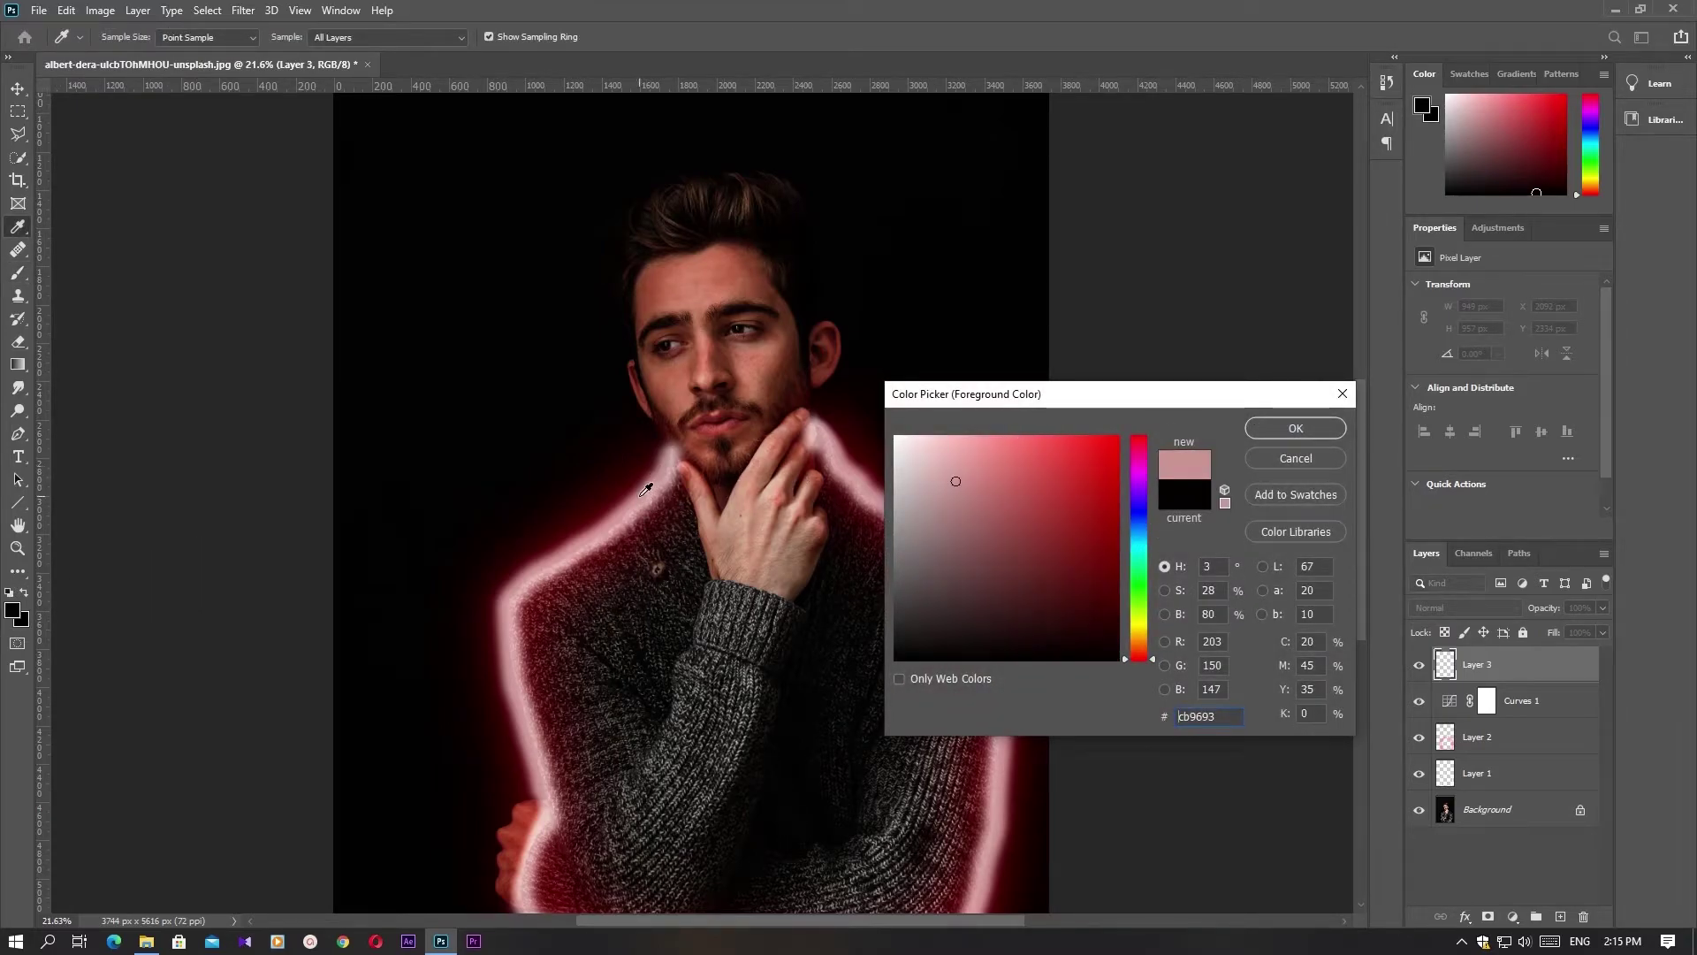
left_click(629, 488)
left_click(628, 498)
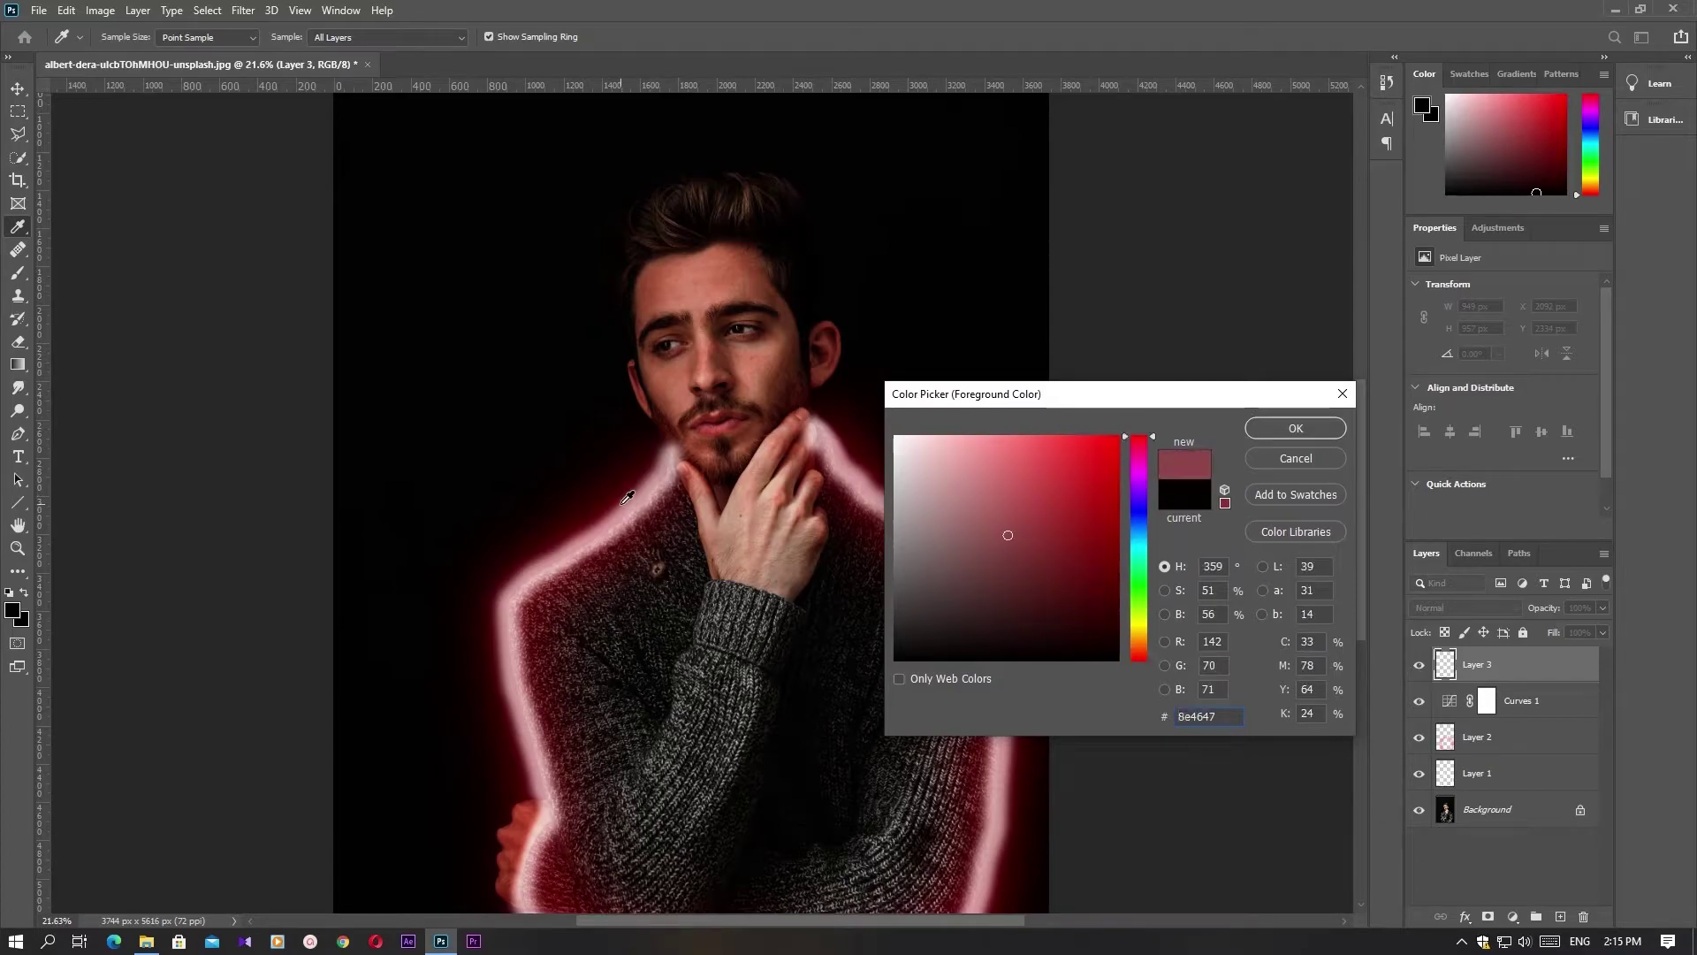
left_click_drag(1140, 439, 1139, 660)
left_click(1036, 505)
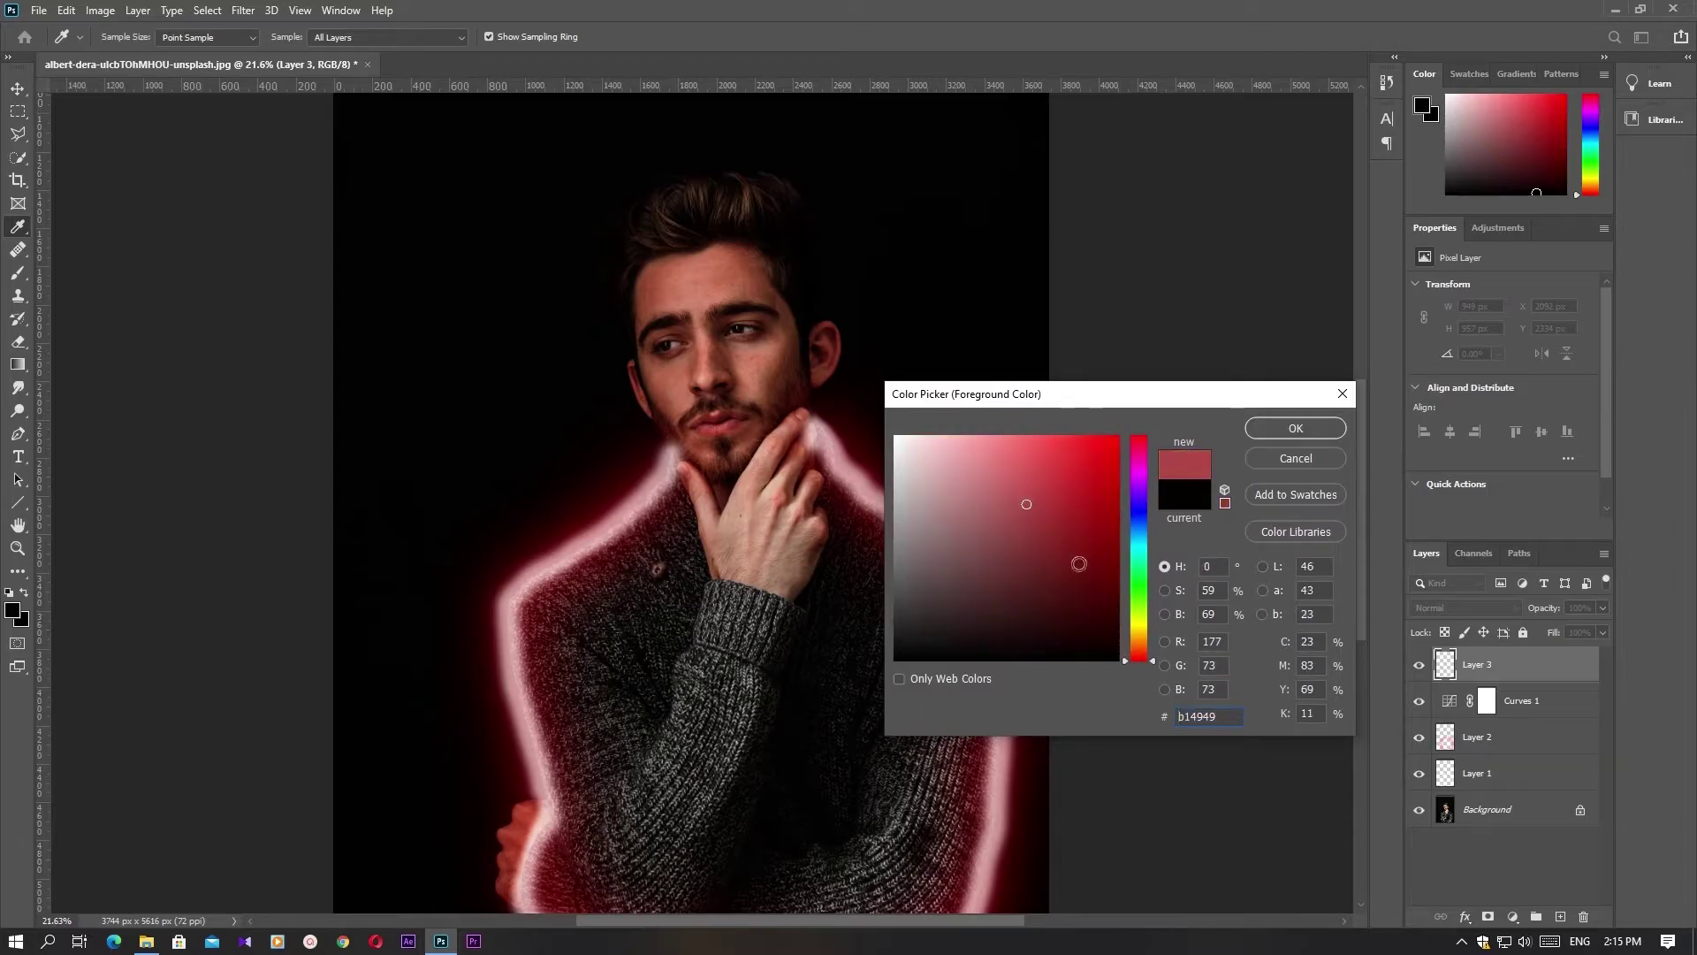
left_click(1055, 475)
left_click_drag(1054, 474, 1077, 454)
left_click(1295, 428)
key("b")
scroll(689, 504, "down", 2)
- Paint a trial pink glow on Layer 3, blend it Linear Dodge (Add), then delete it
mouse_move(689, 502)
left_mouse_down()
mouse_move(597, 588)
mouse_move(597, 804)
mouse_move(778, 826)
mouse_move(870, 804)
mouse_move(893, 680)
mouse_move(874, 565)
mouse_move(780, 490)
left_mouse_up()
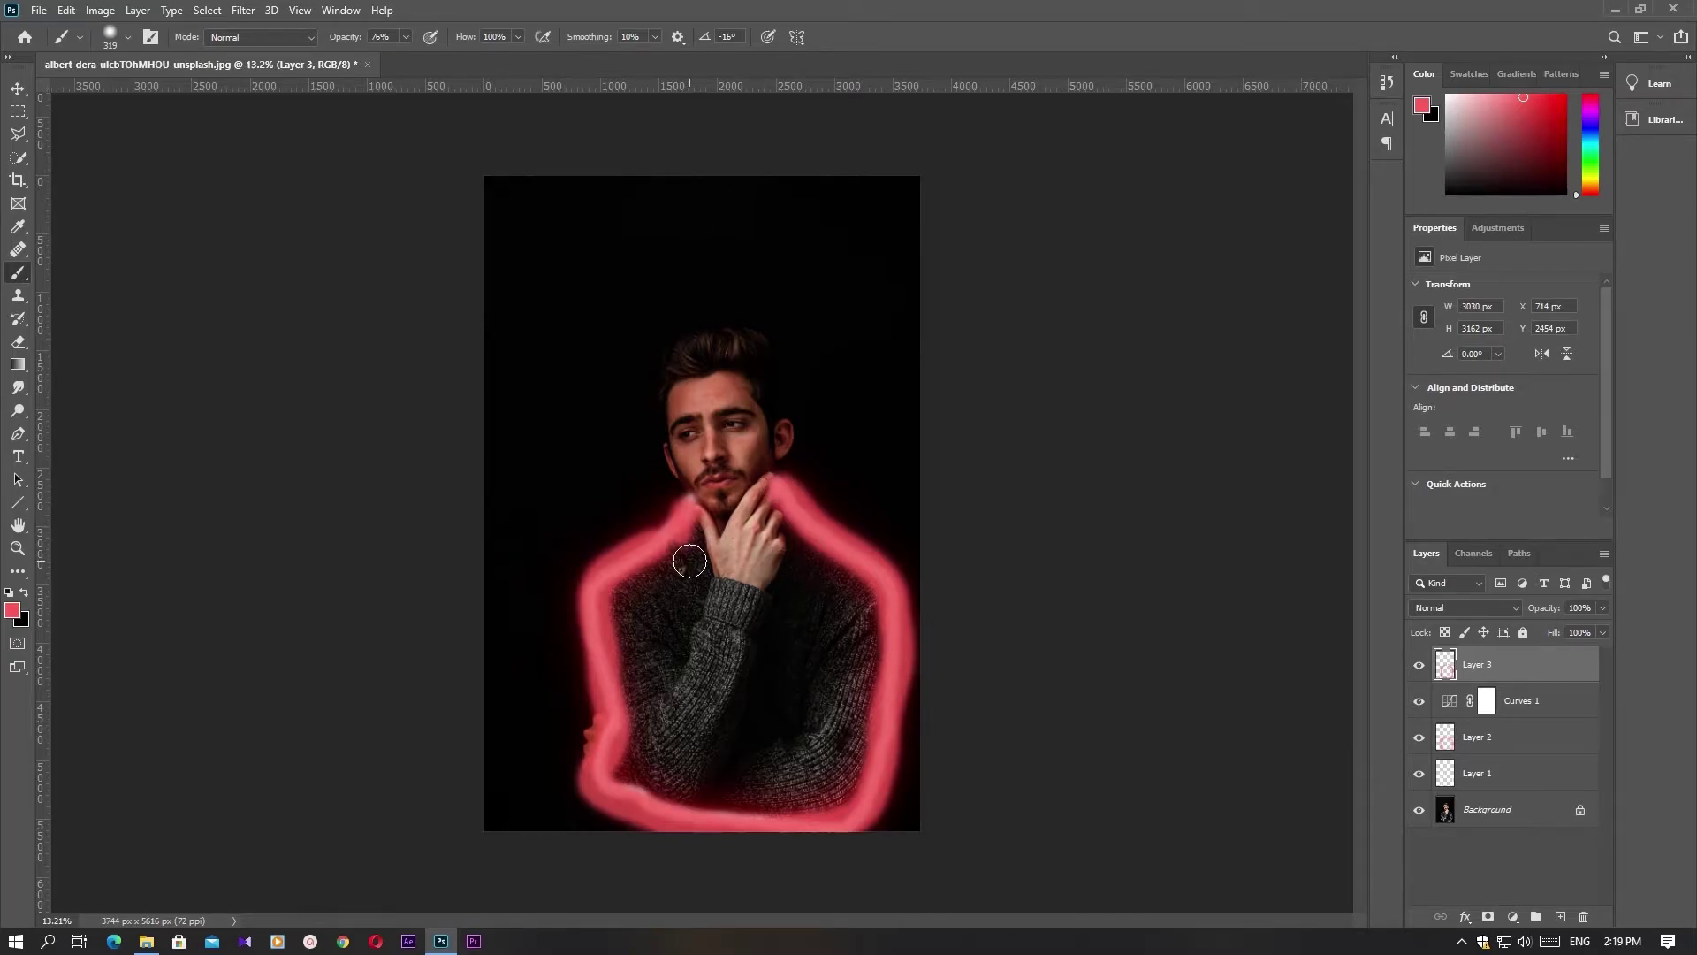
left_click(1478, 608)
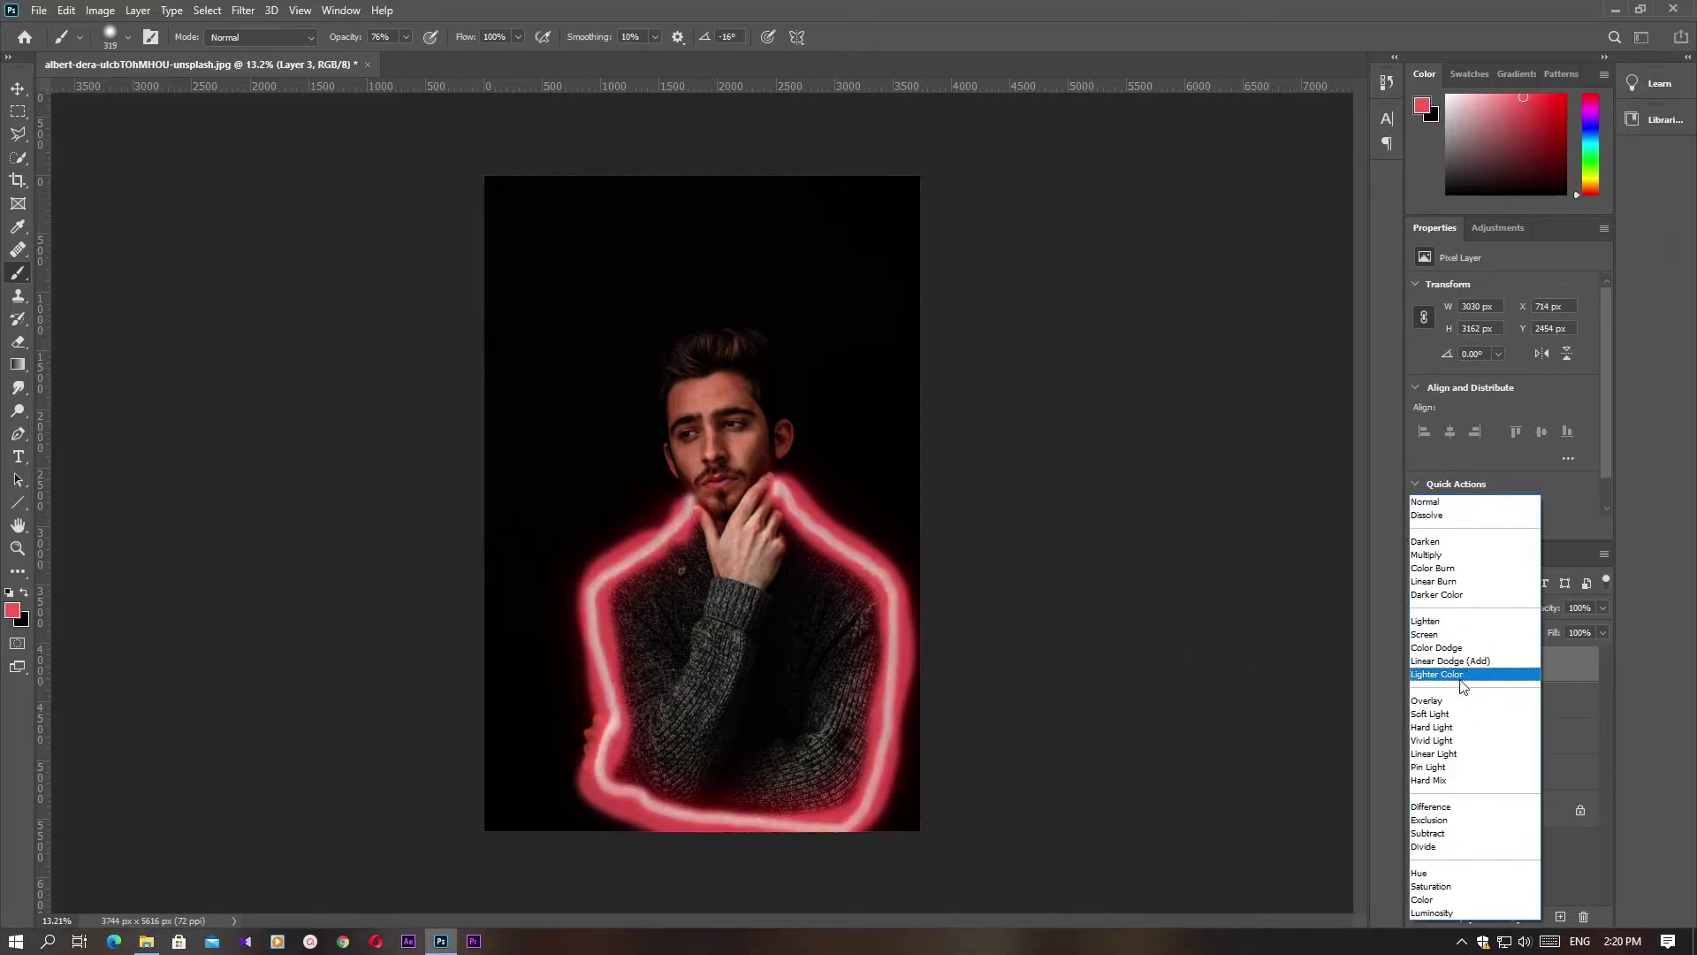
left_click(1453, 662)
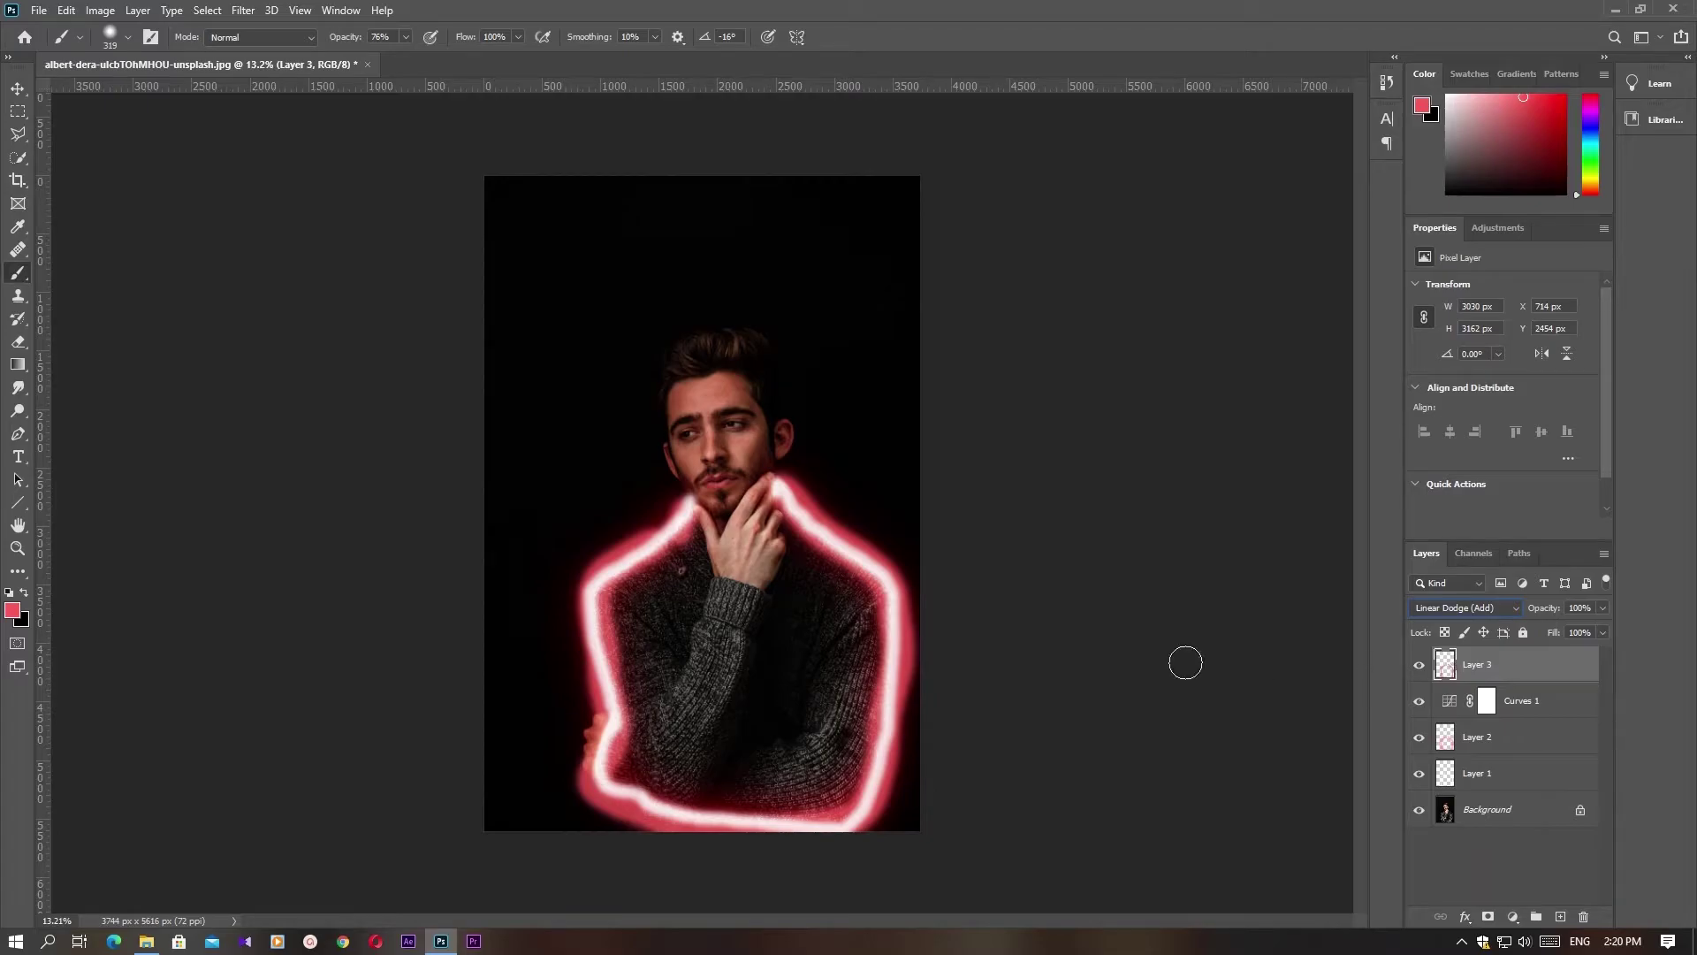
key("Delete")
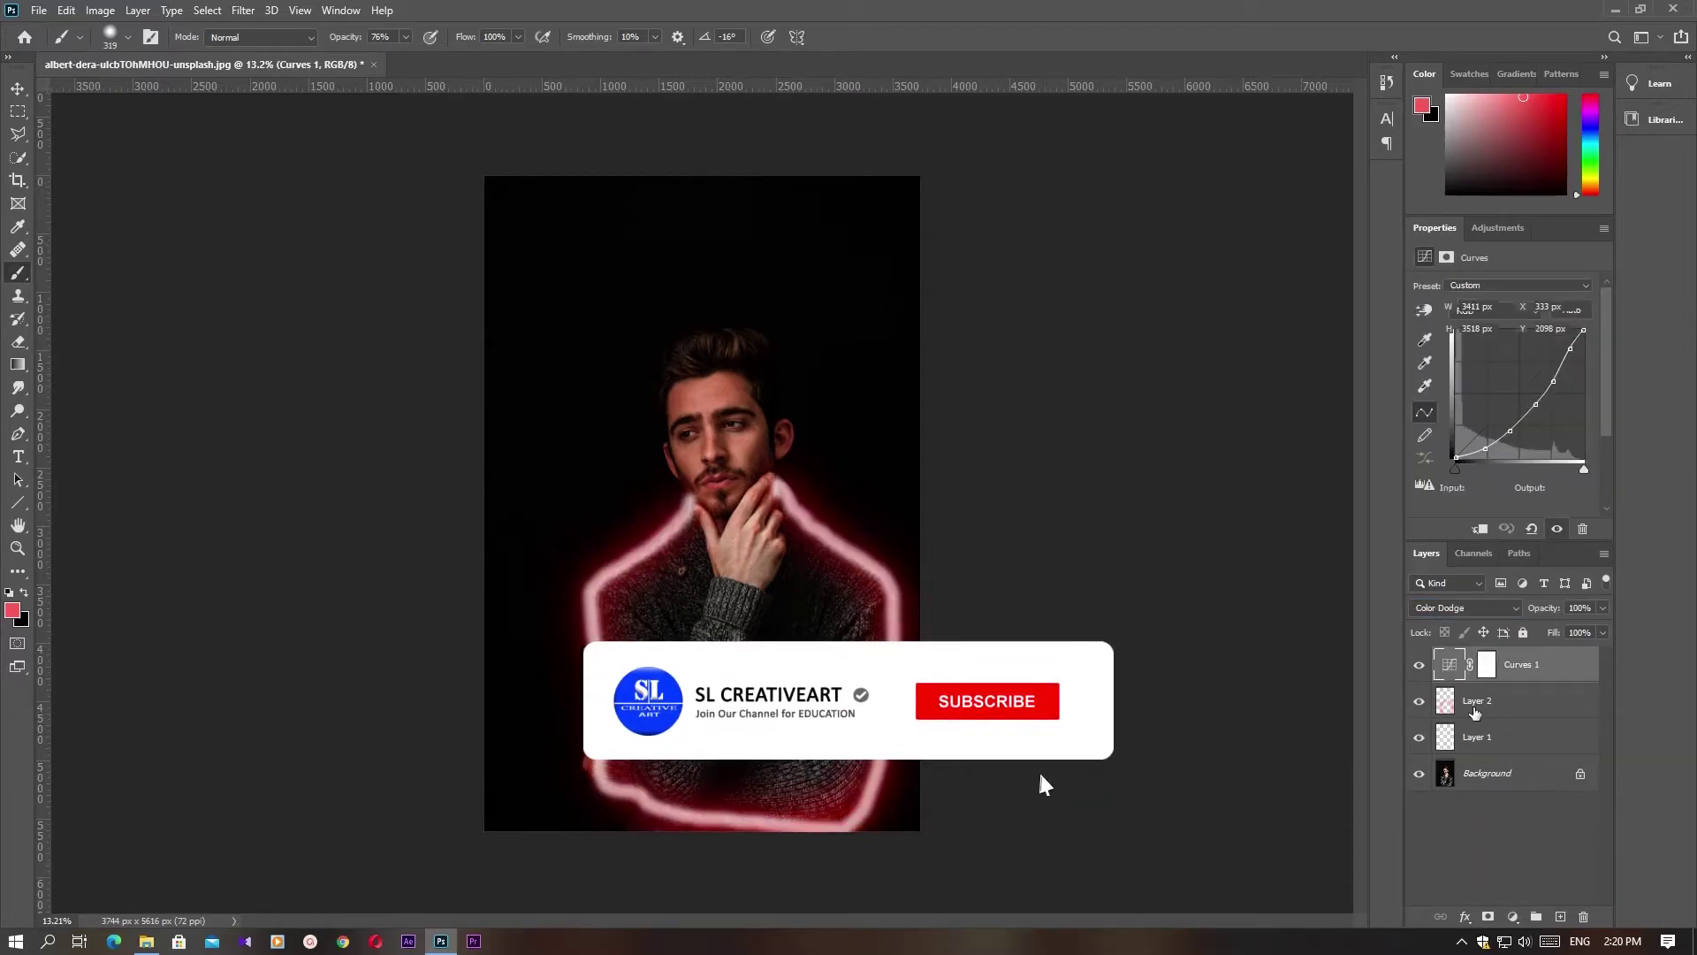
- Select Layer 2 and toggle Curves 1 on and off to compare, leaving it visible
left_click(1467, 701)
left_click(1419, 665)
left_click(1420, 665)
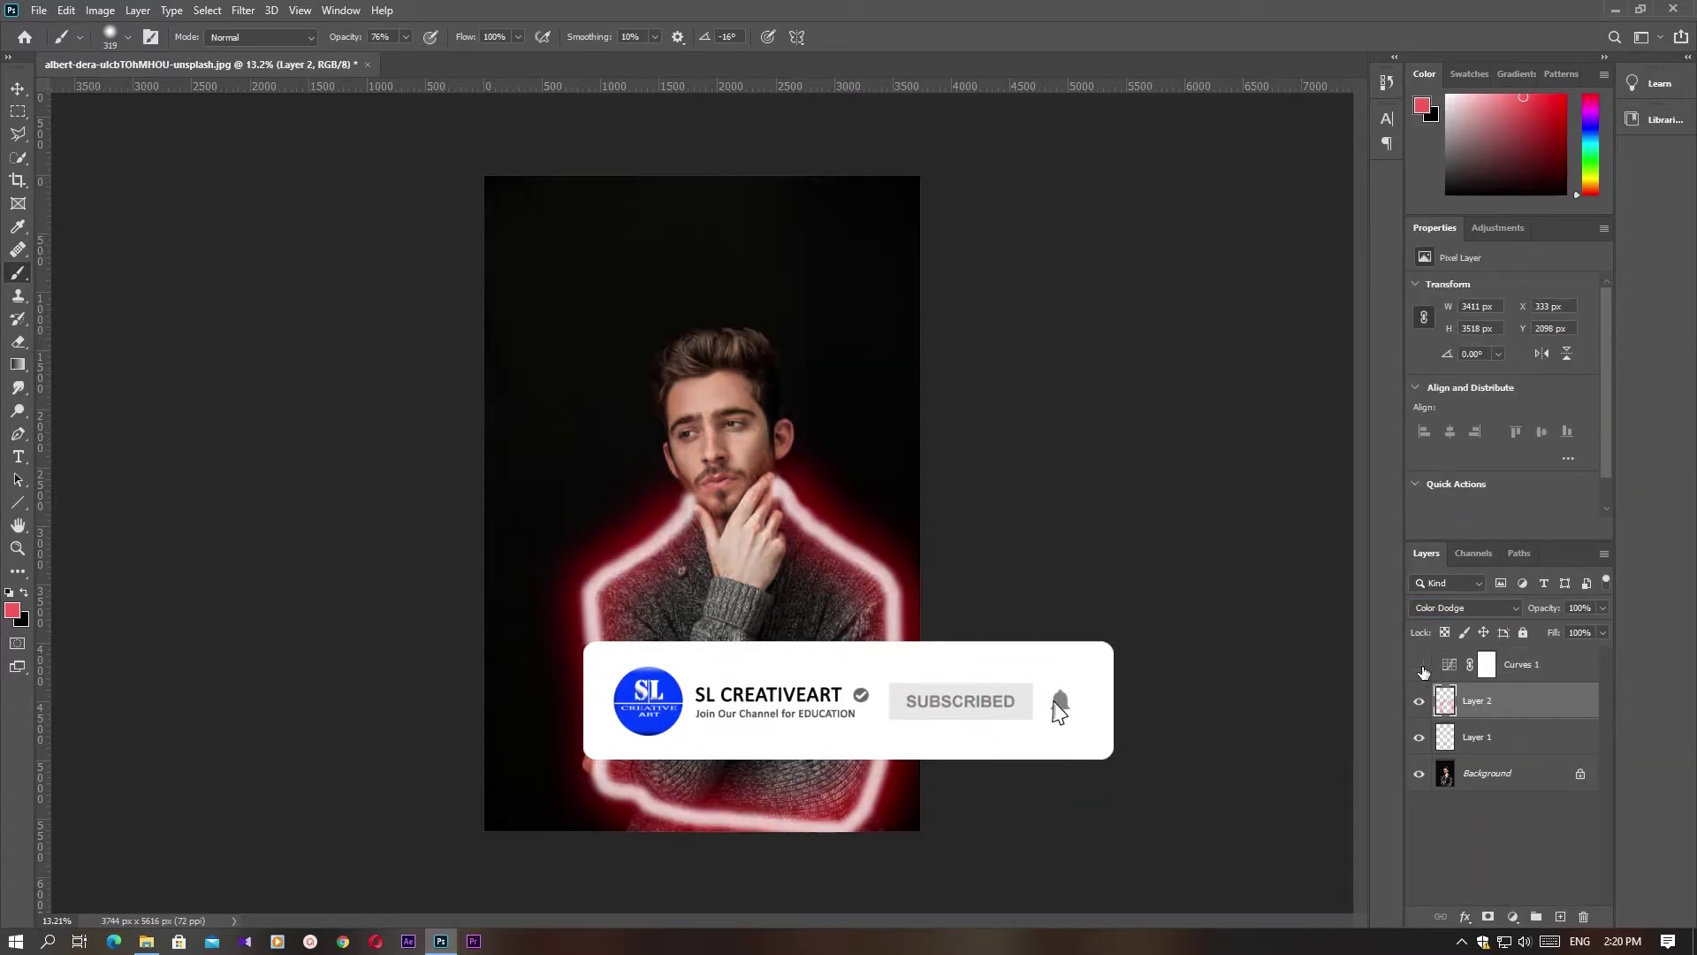
left_click(1420, 665)
left_click(1419, 664)
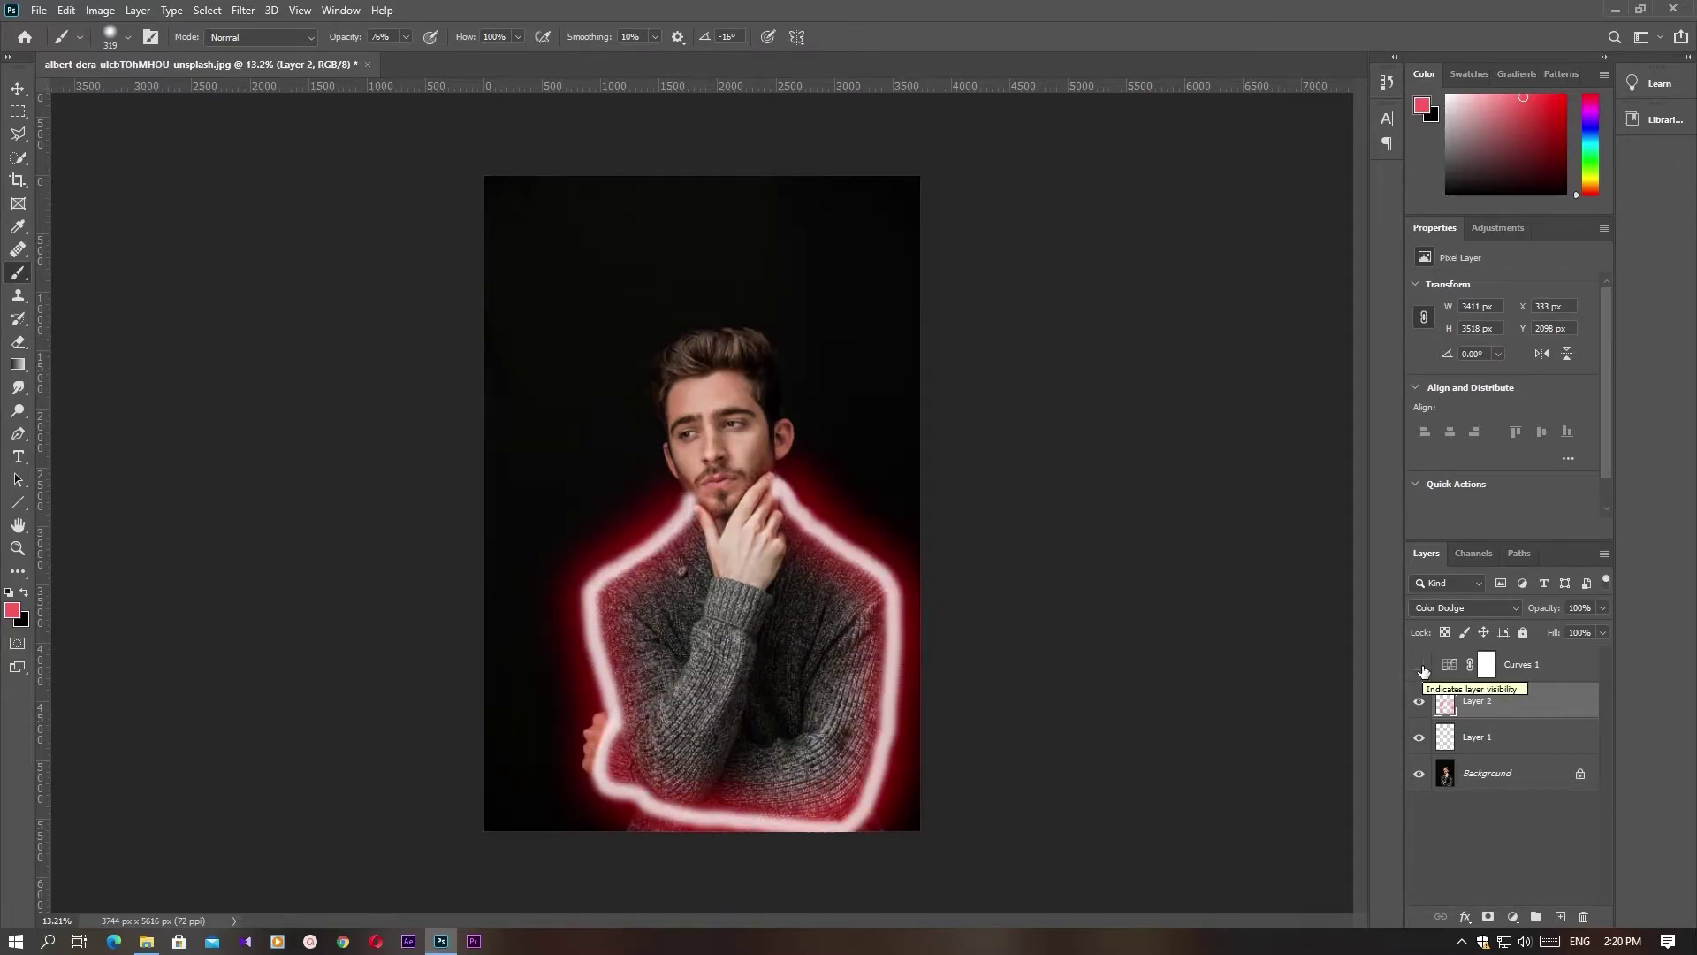
left_click(1420, 667)
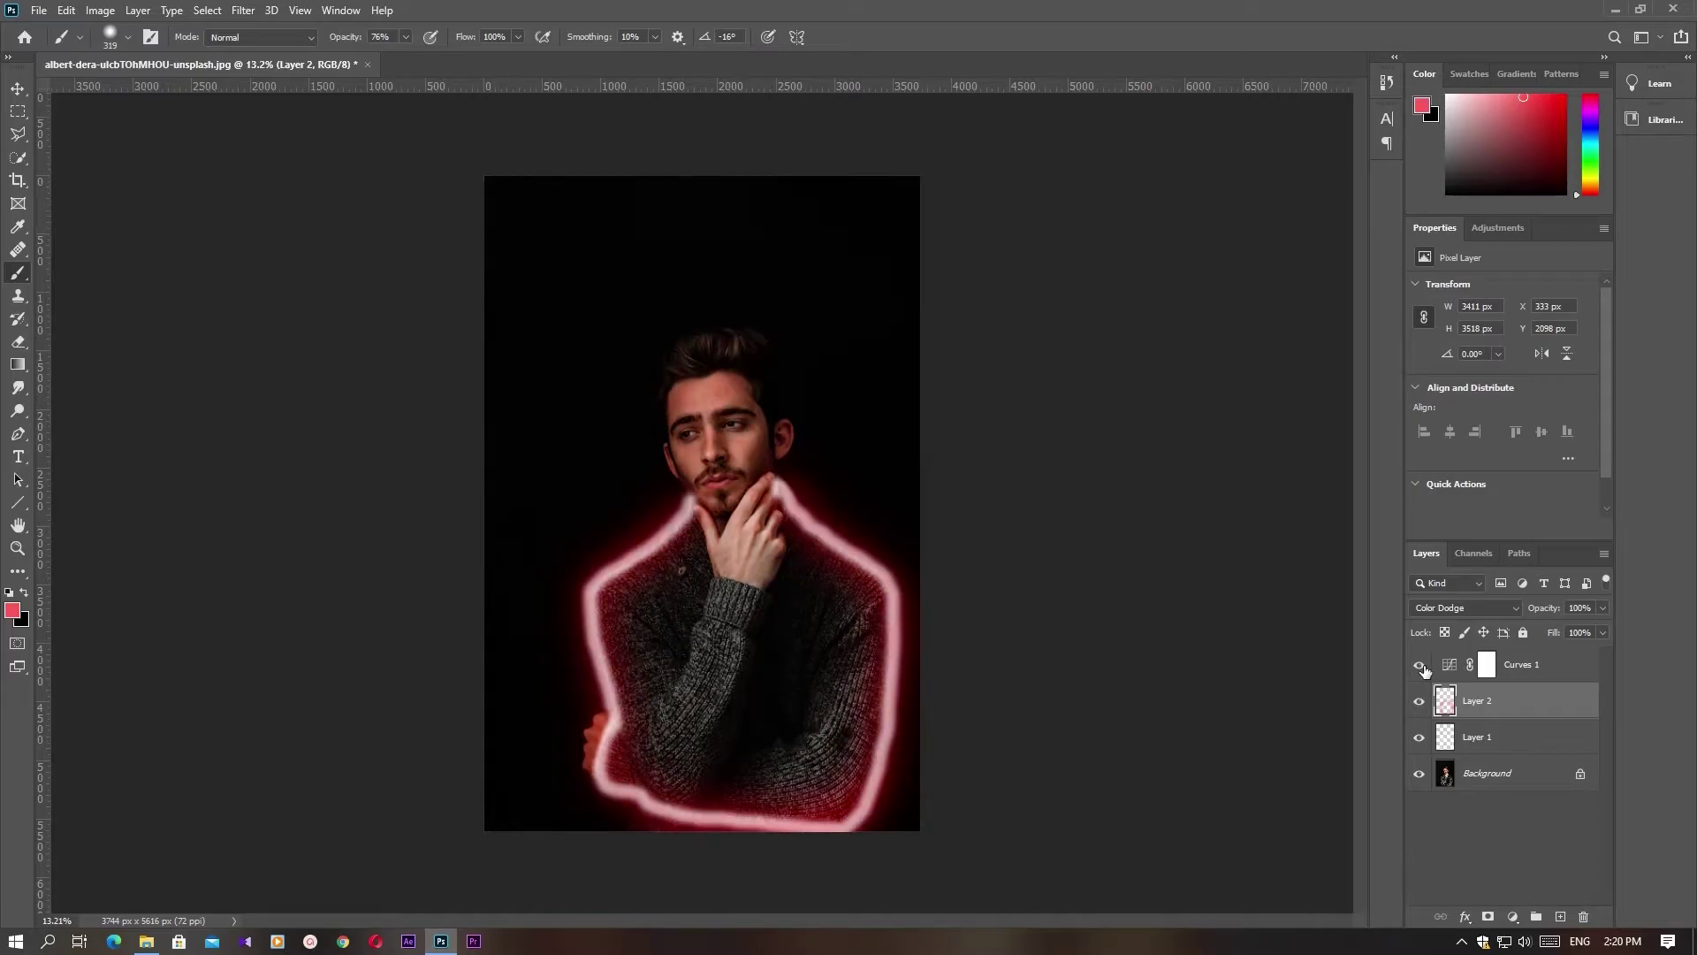
- Add Layer 3 above Curves 1, paint soft red down both shoulders, and blend it Linear Dodge (Add)
left_click(1536, 678)
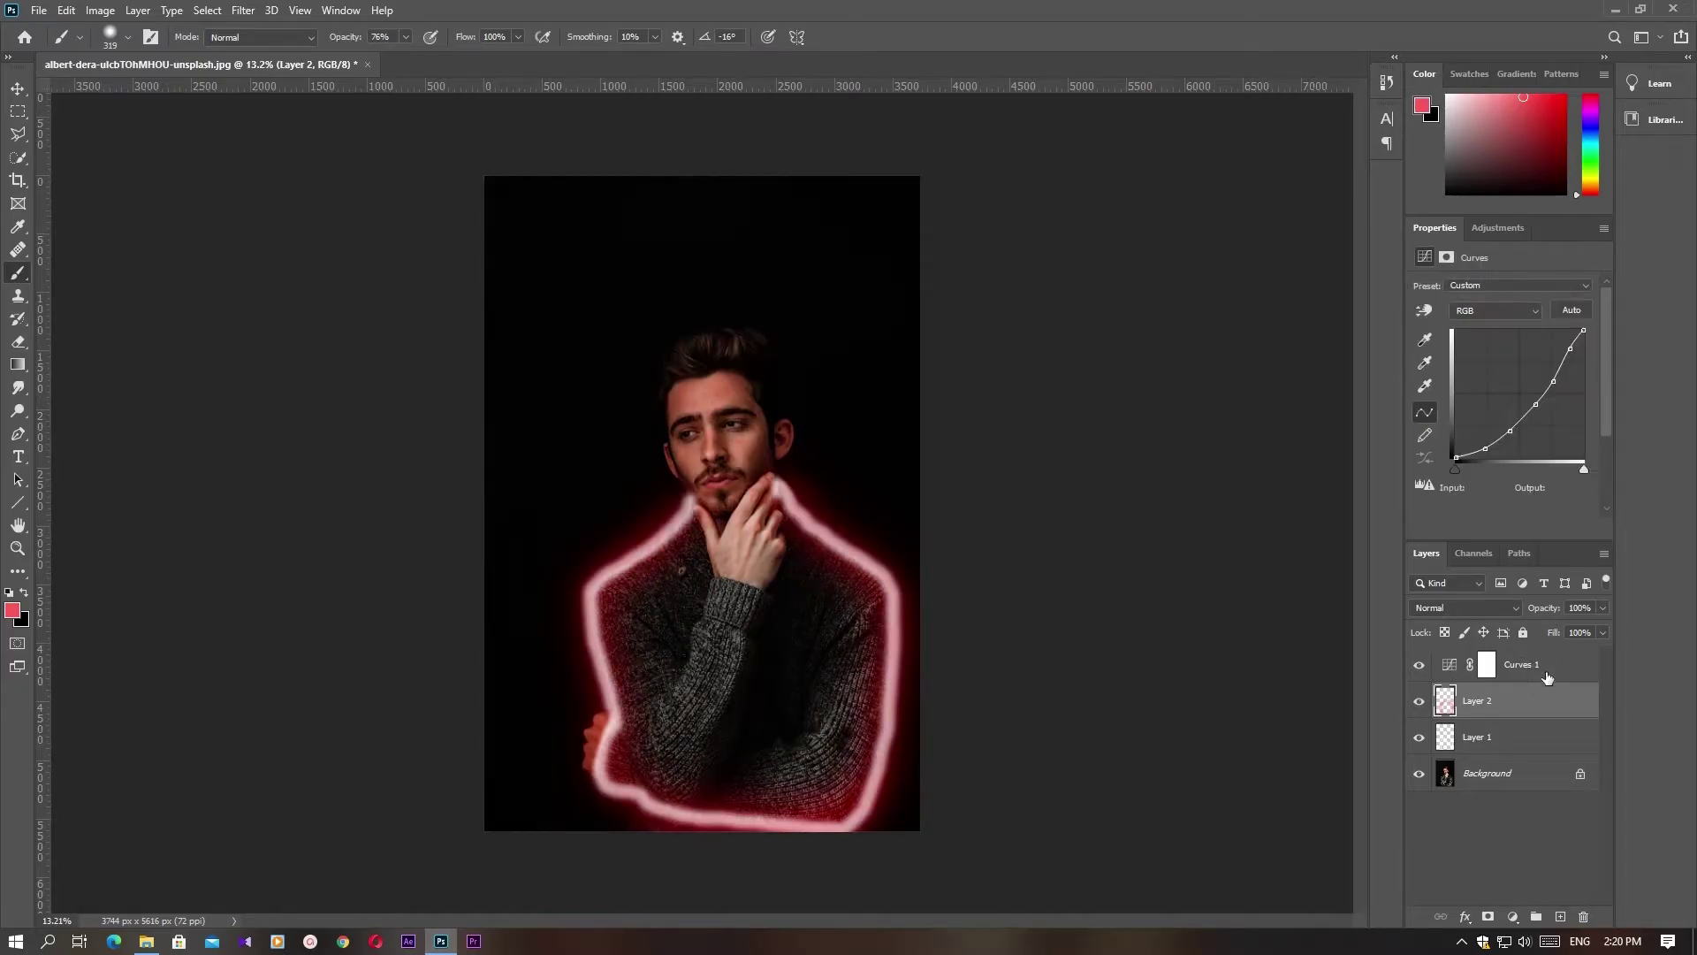
left_click(1560, 917)
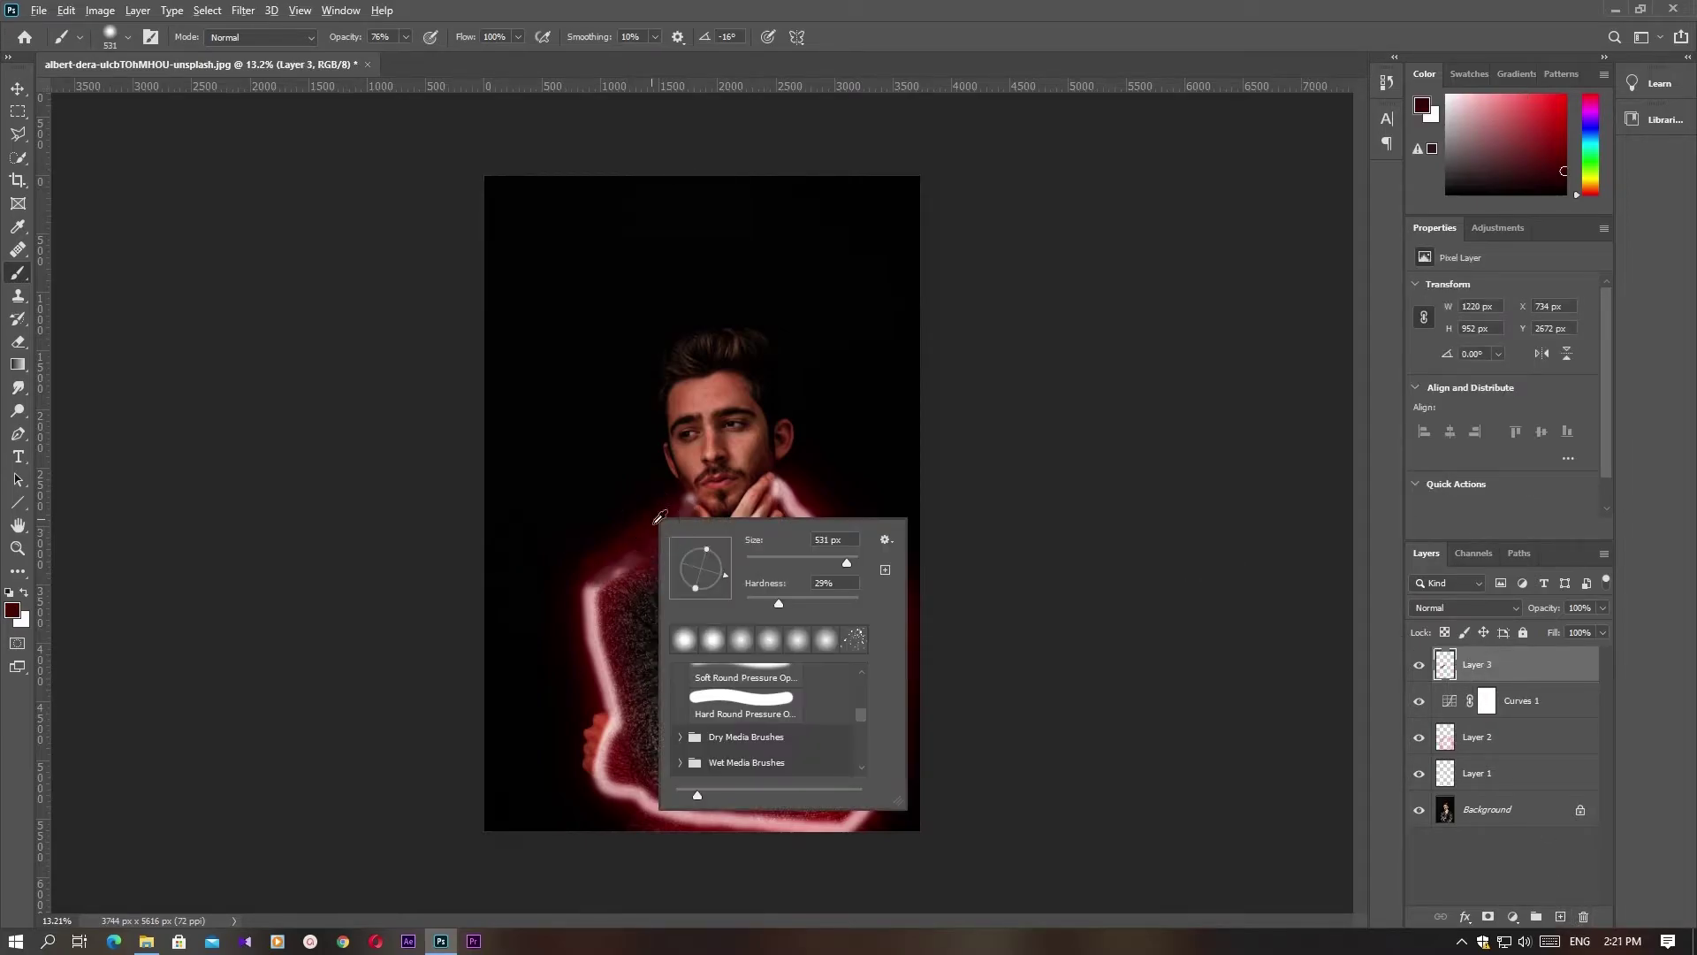
right_click(651, 523, "alt")
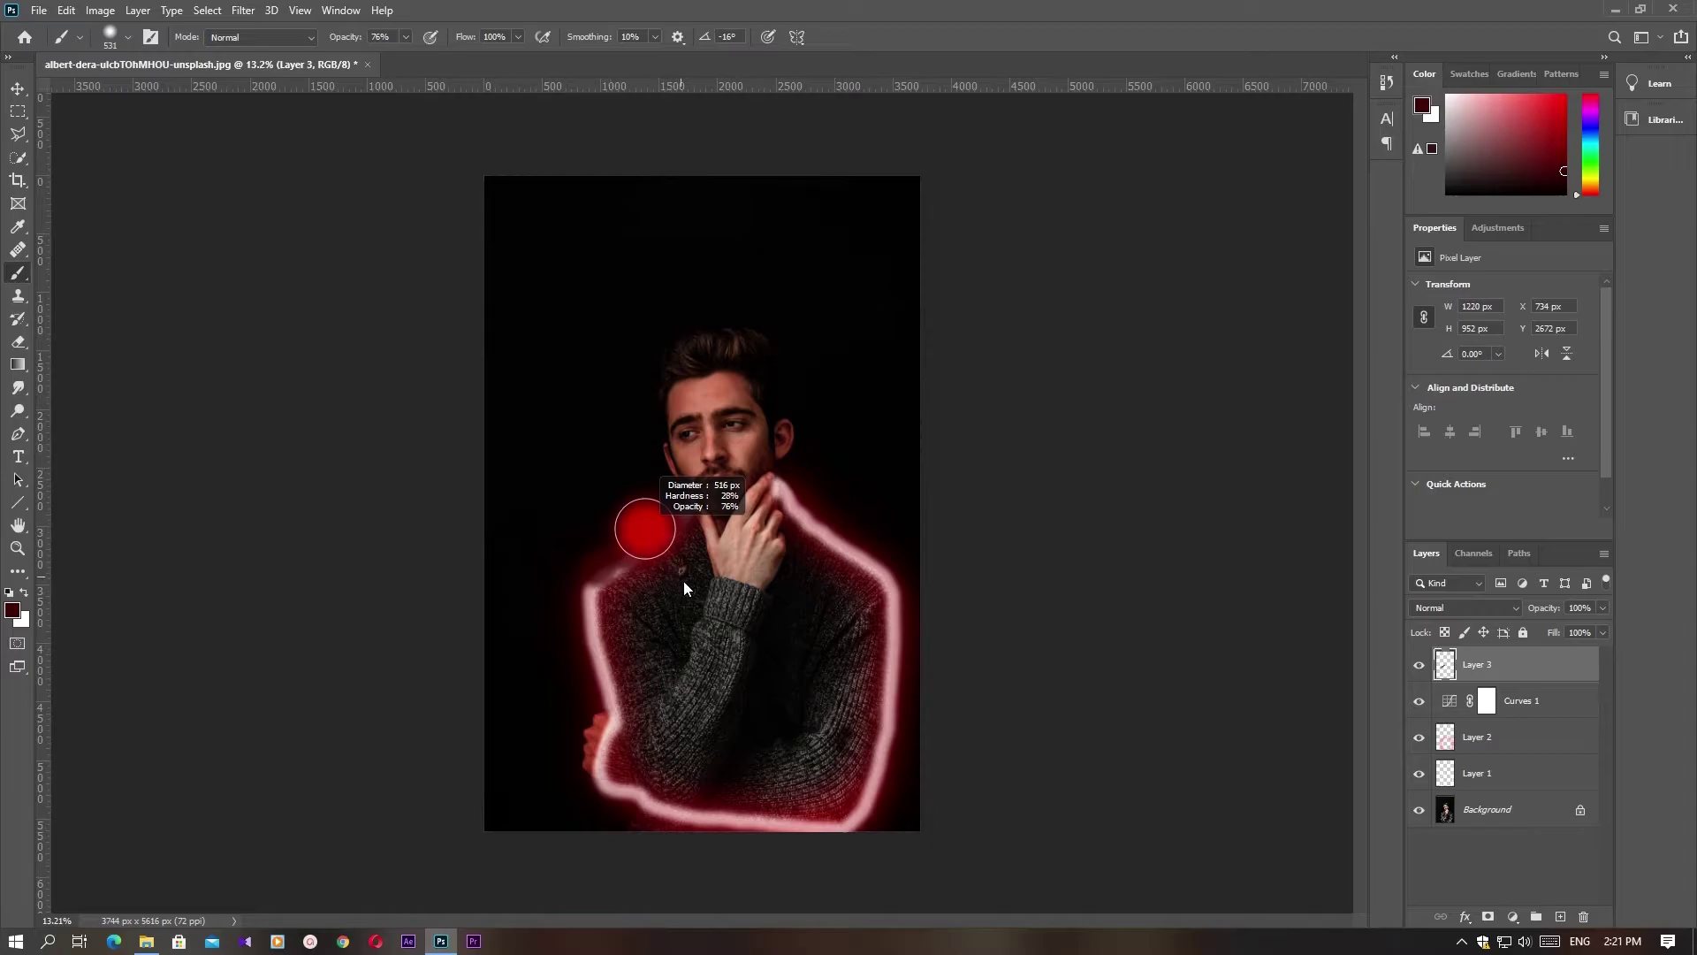
mouse_move(694, 499)
left_mouse_down()
mouse_move(580, 631)
mouse_move(584, 782)
mouse_move(663, 837)
mouse_move(857, 841)
mouse_move(864, 734)
left_mouse_up()
mouse_move(771, 469)
left_mouse_down()
mouse_move(913, 651)
mouse_move(895, 787)
left_mouse_up()
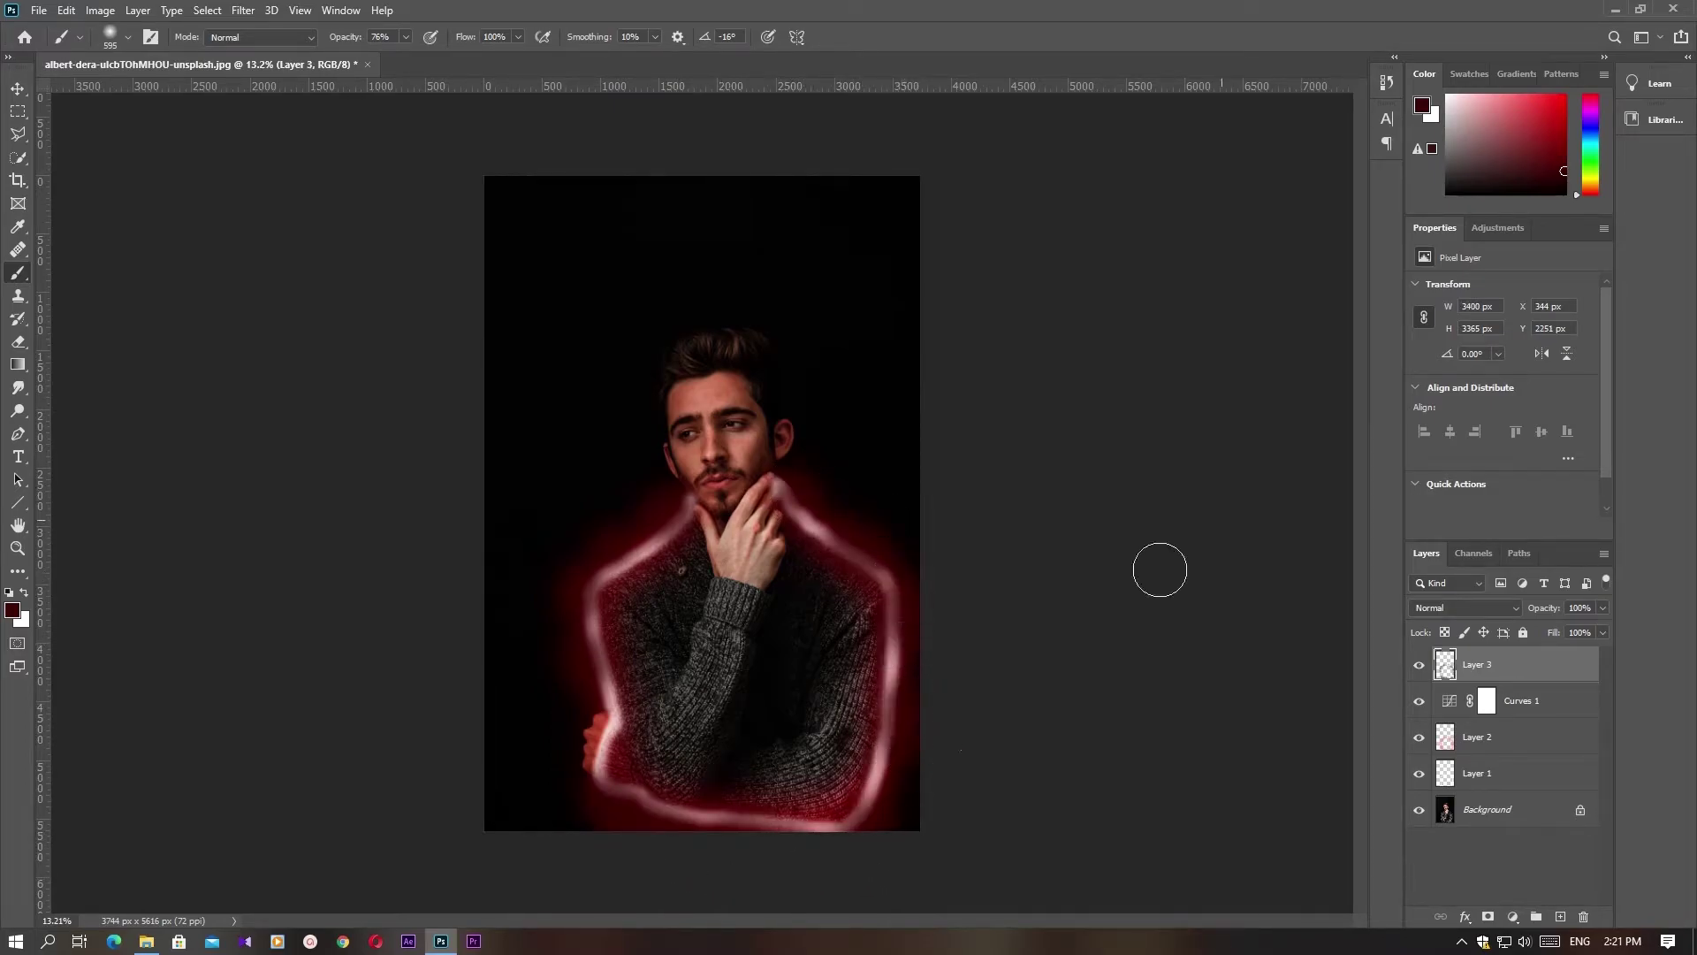
left_click(1485, 610)
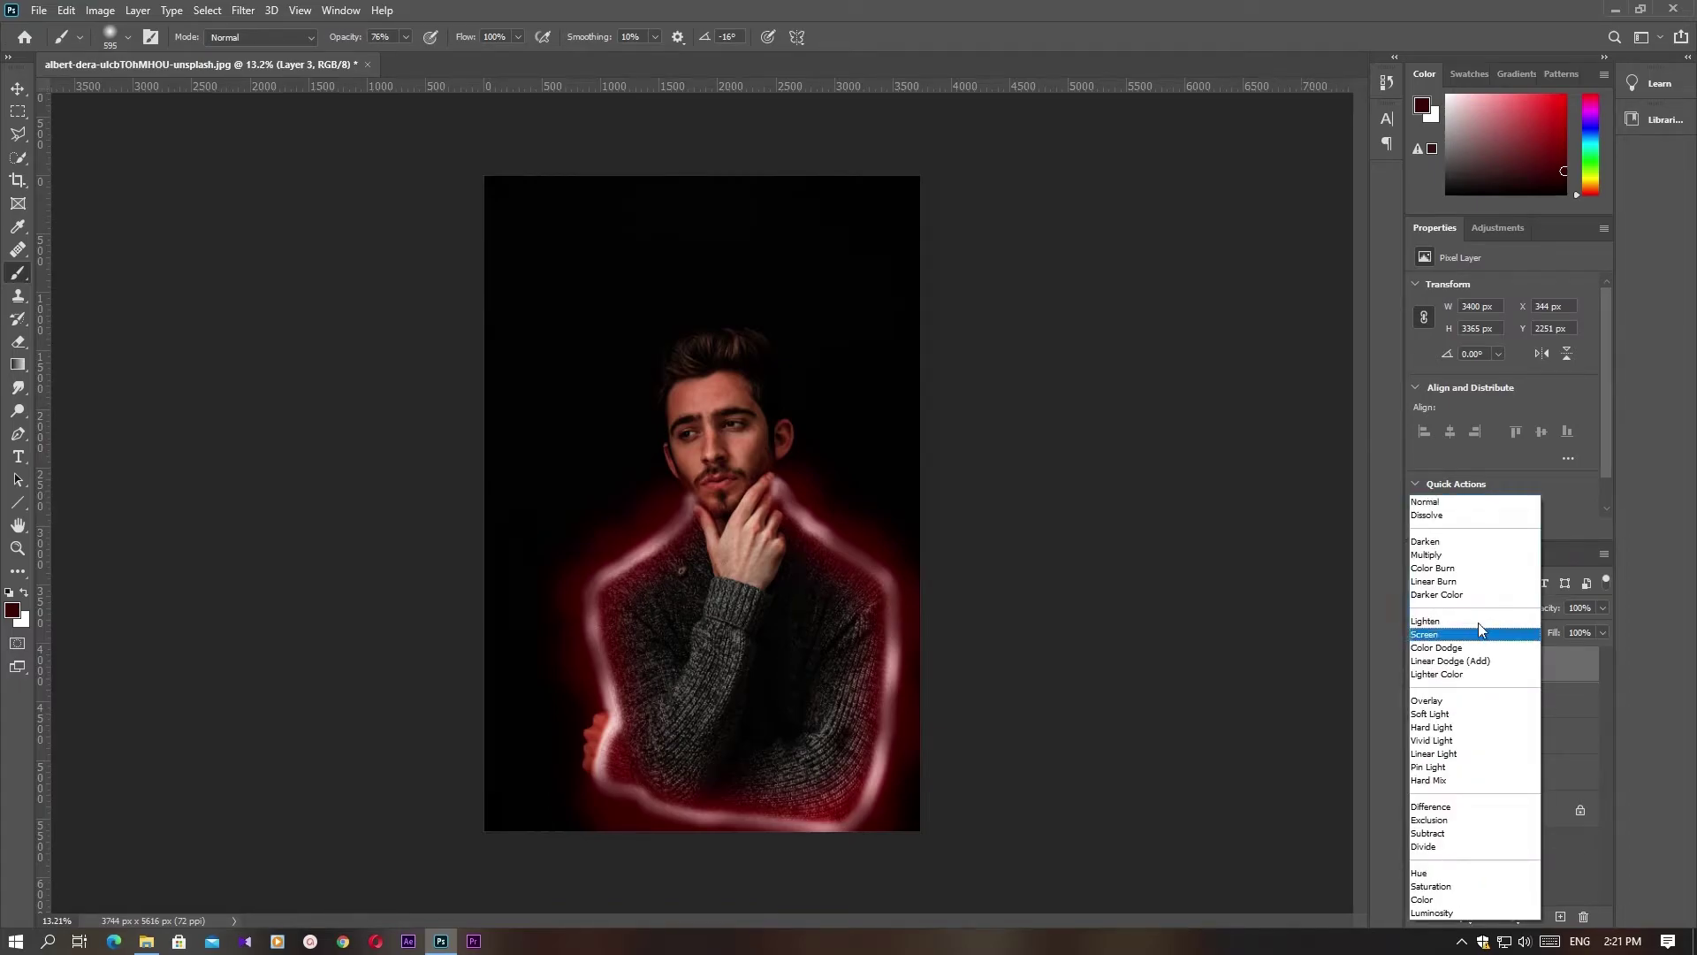
left_click(1430, 663)
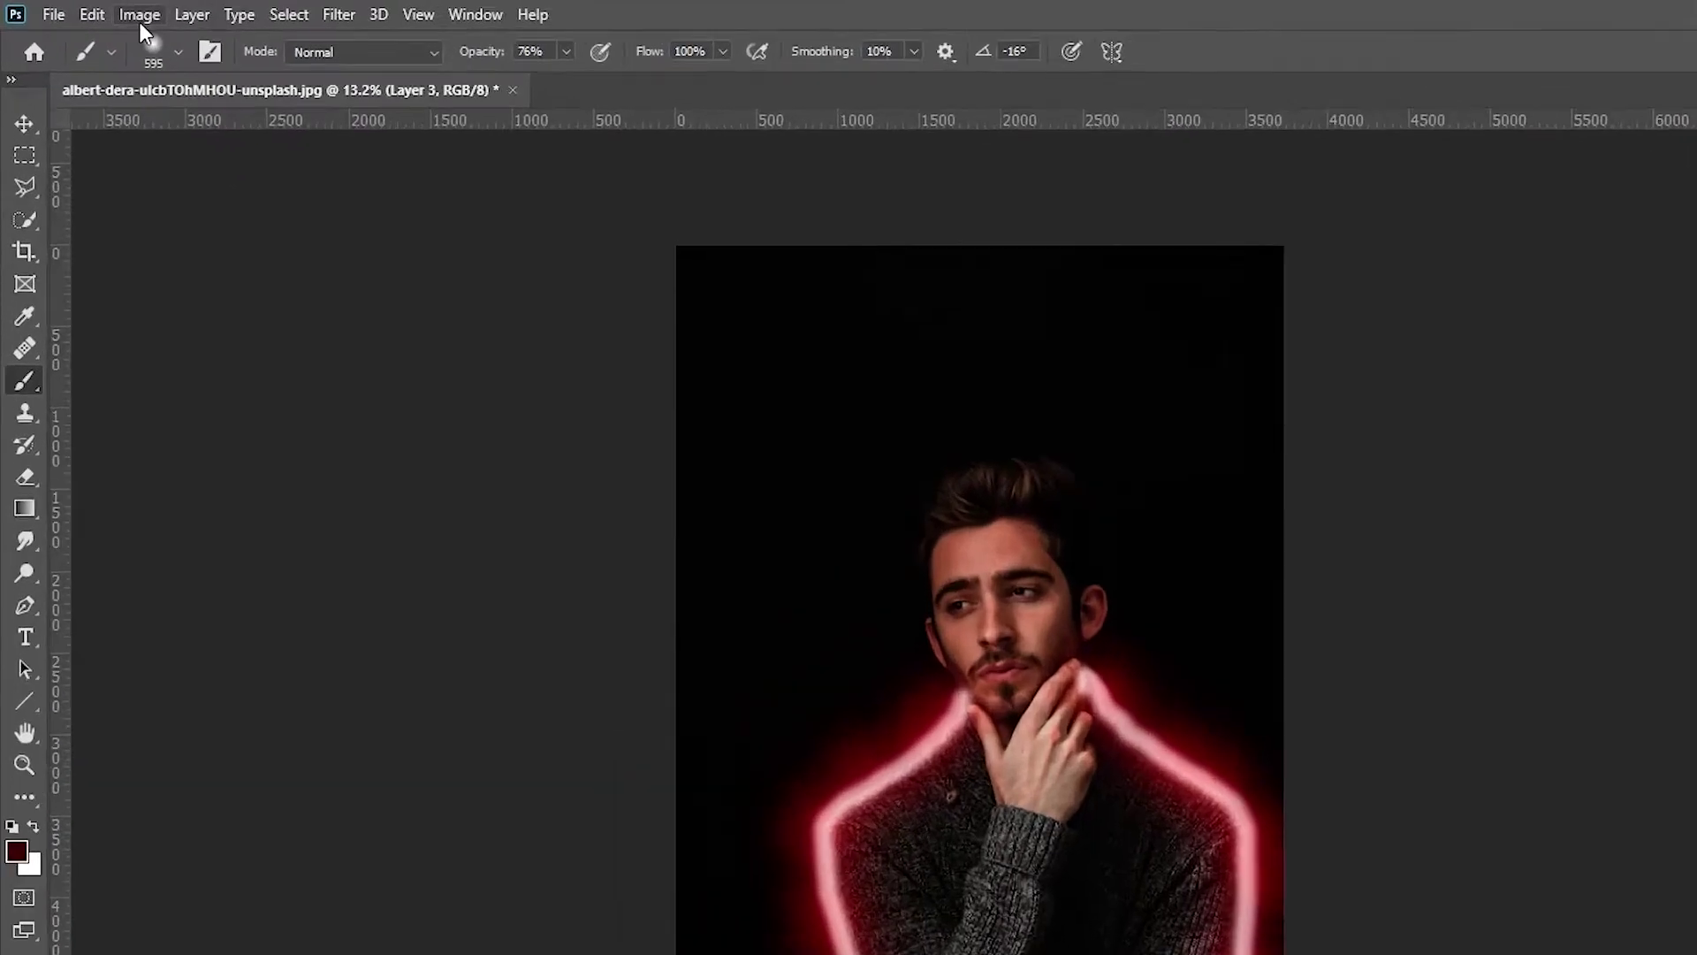
- Apply Hue/Saturation to Layer 3 and experiment with the saturation slider
left_click(139, 15)
mouse_move(273, 120)
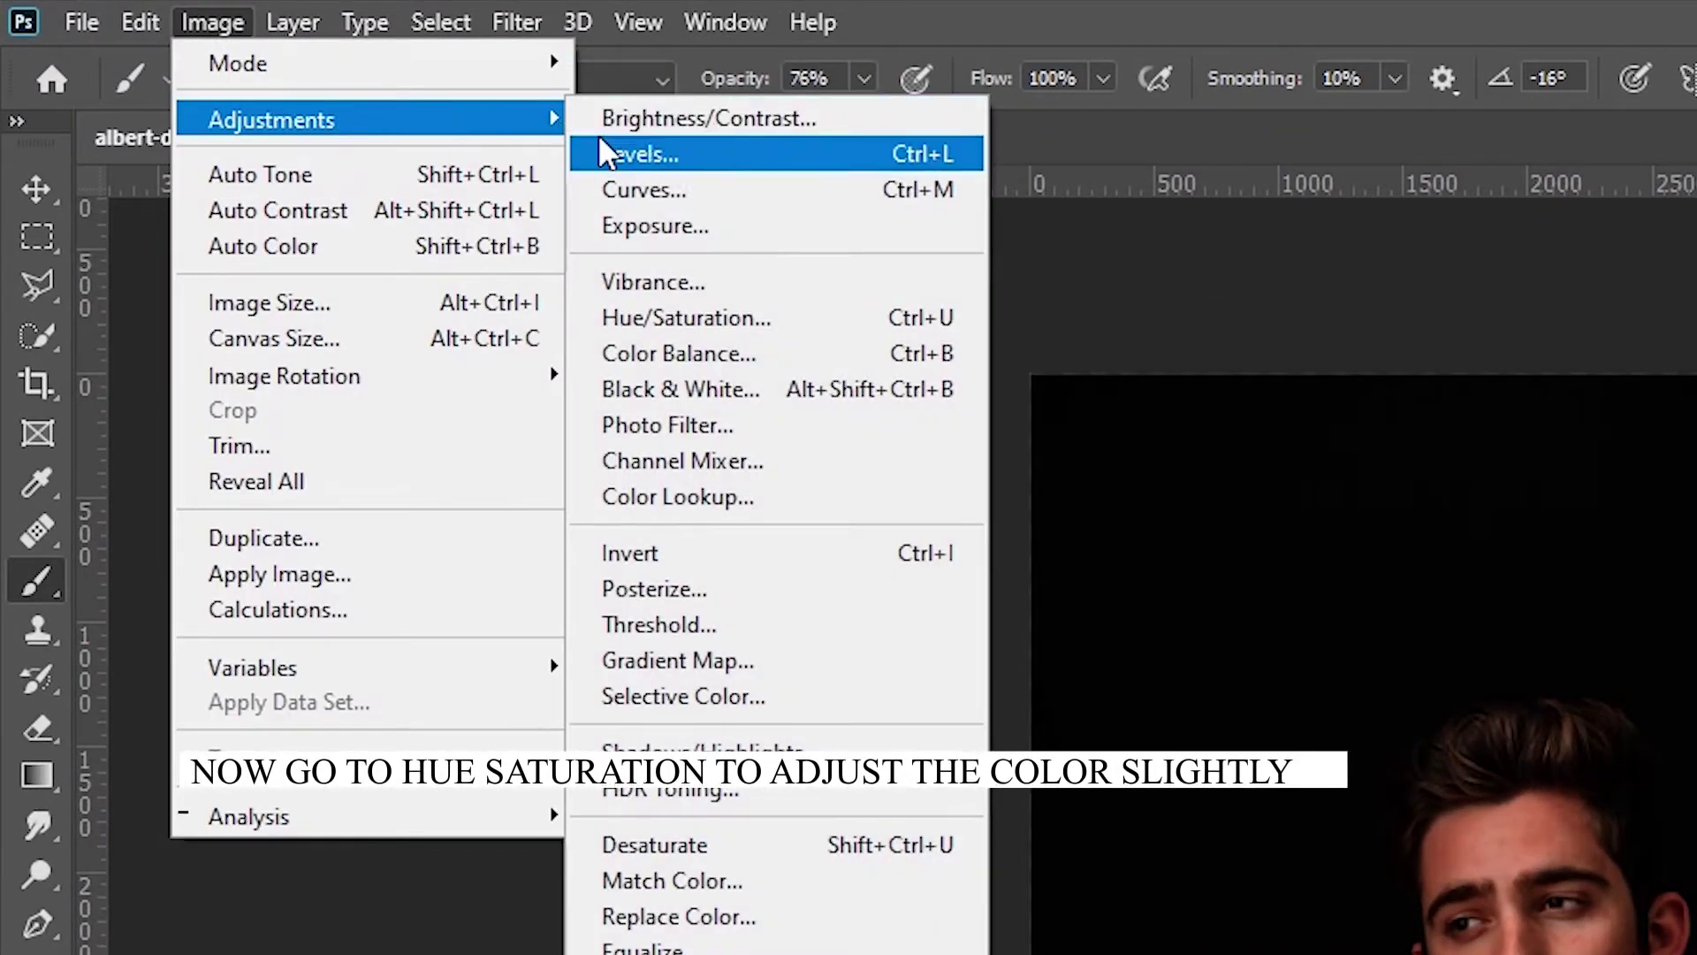
left_click(686, 317)
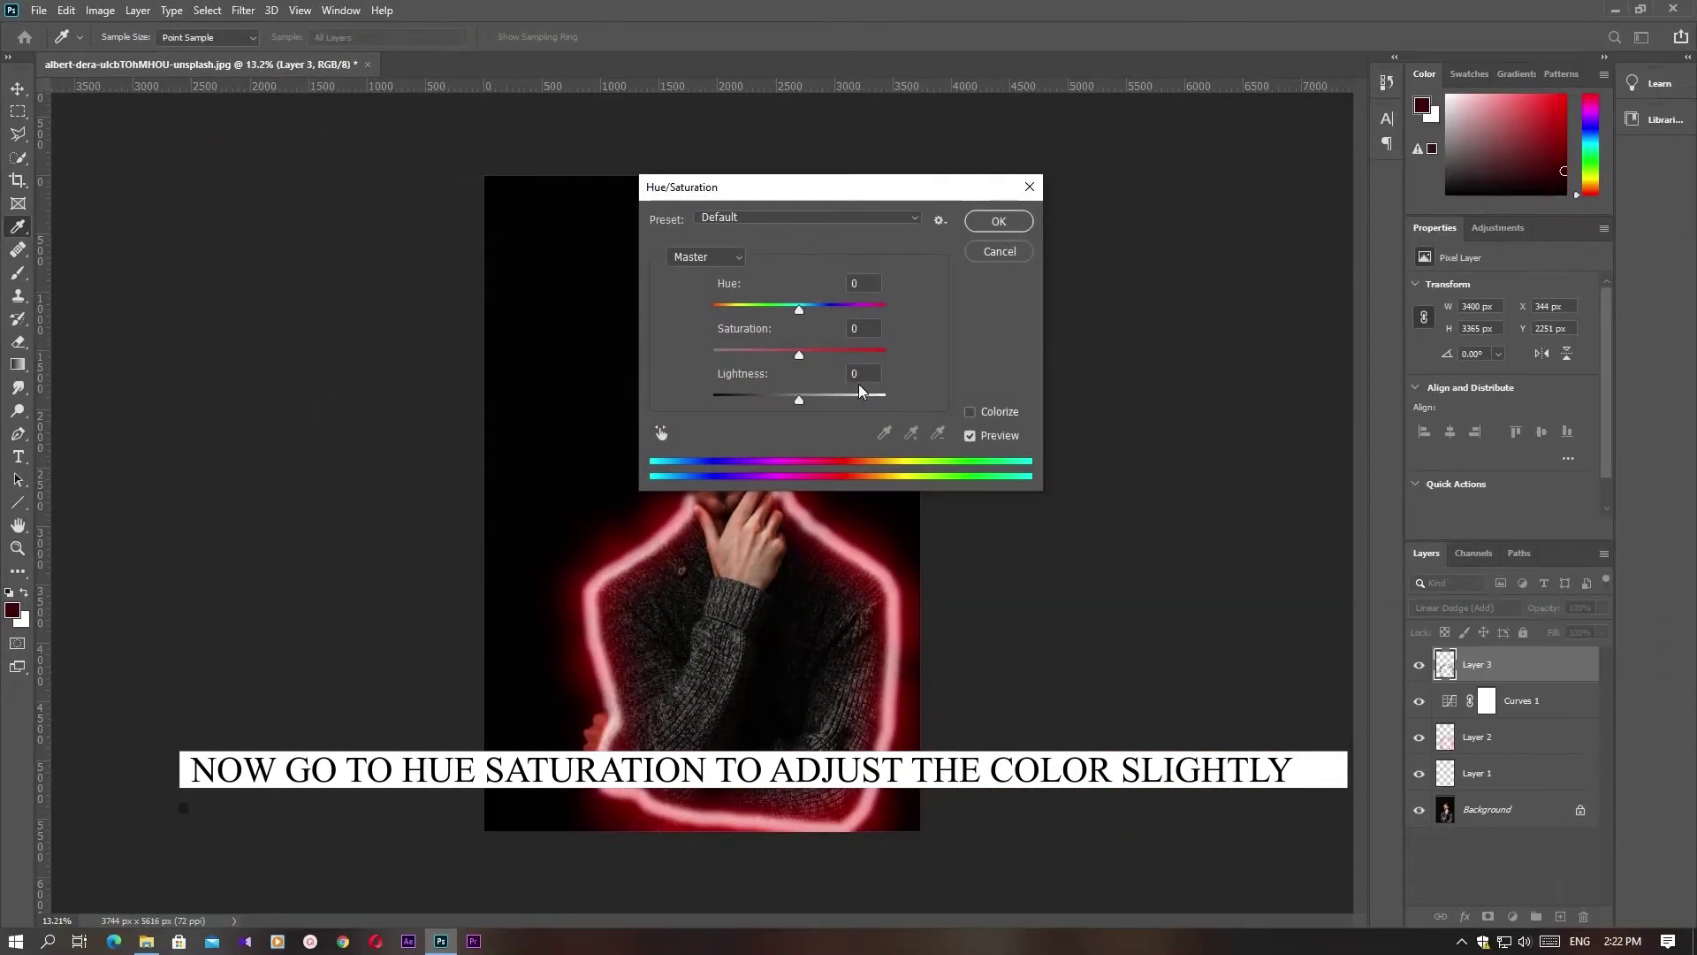
mouse_move(784, 351)
left_mouse_down()
mouse_move(829, 362)
mouse_move(715, 354)
left_mouse_up()
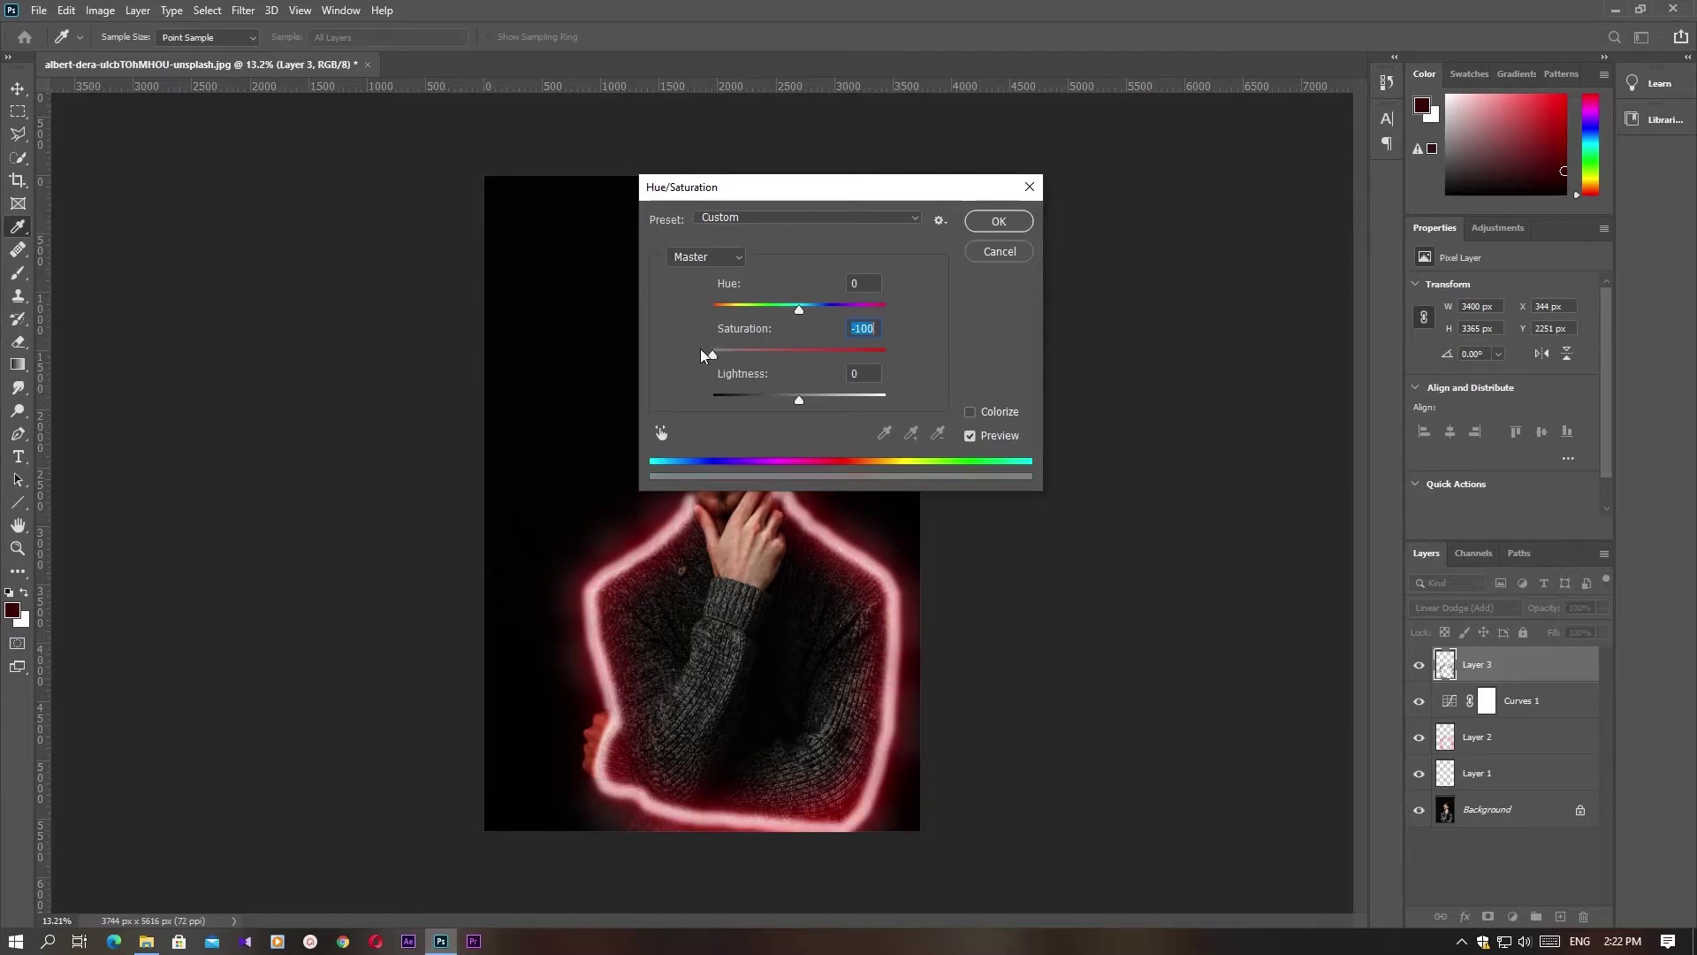
left_click_drag(713, 354, 885, 356)
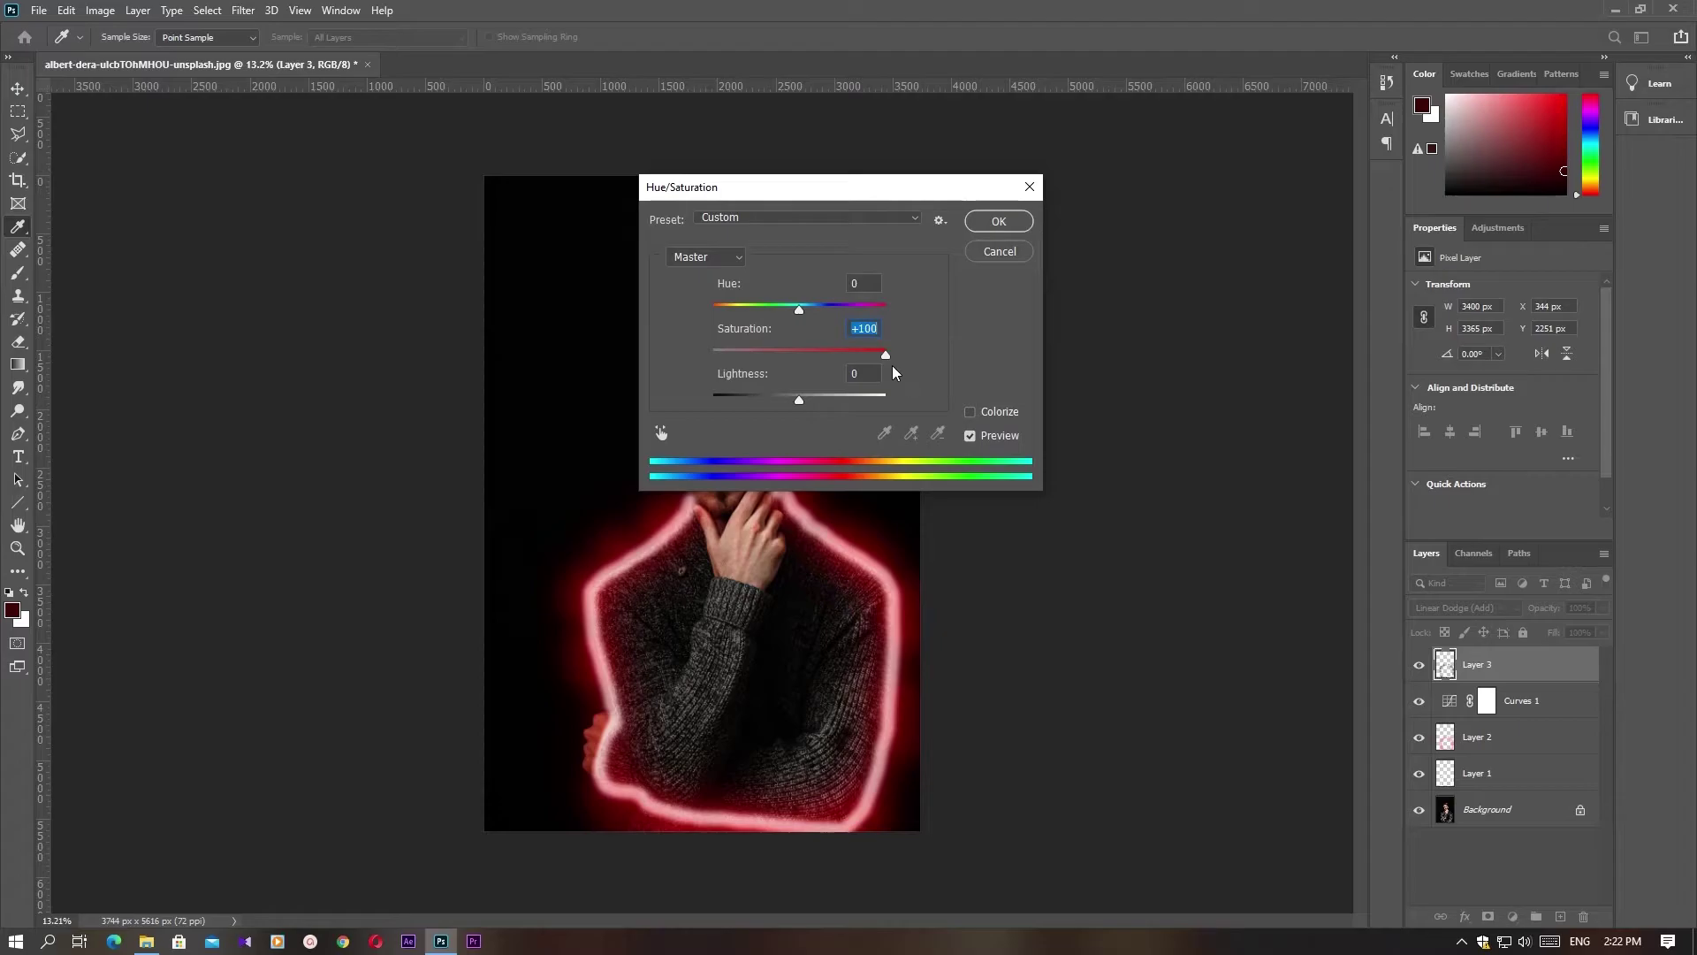
left_click_drag(885, 356, 751, 310)
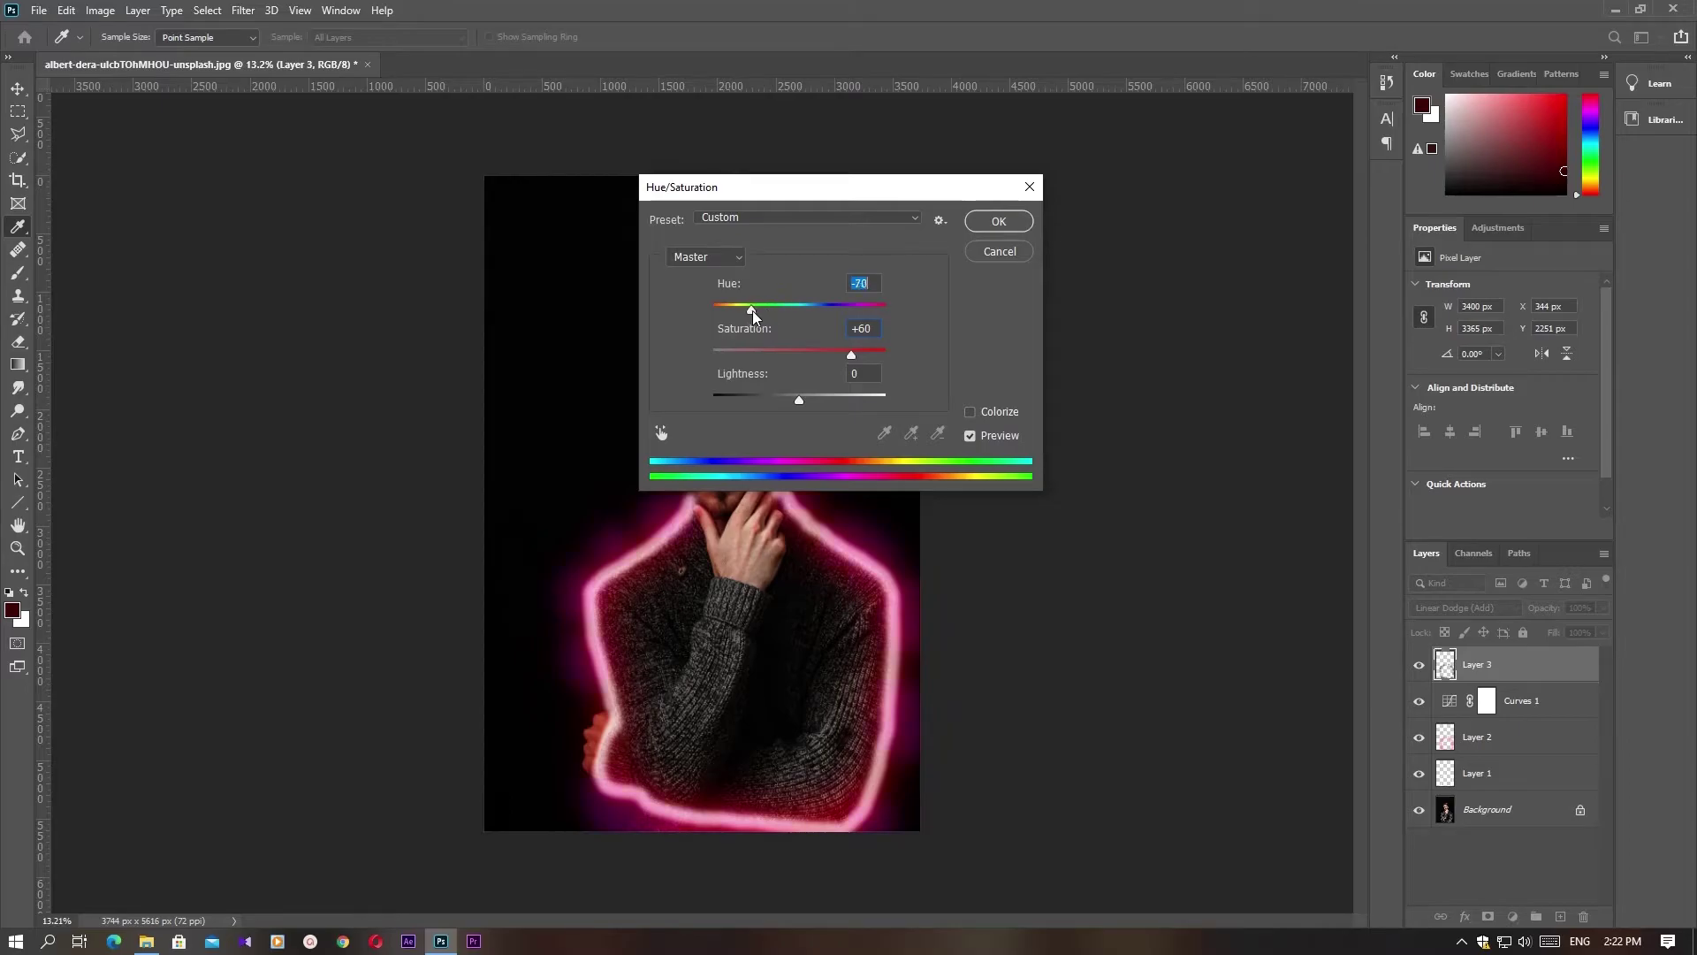
- Settle the Hue/Saturation sliders at Hue -29, Saturation -100, Lightness -100
left_click_drag(751, 187, 1004, 122)
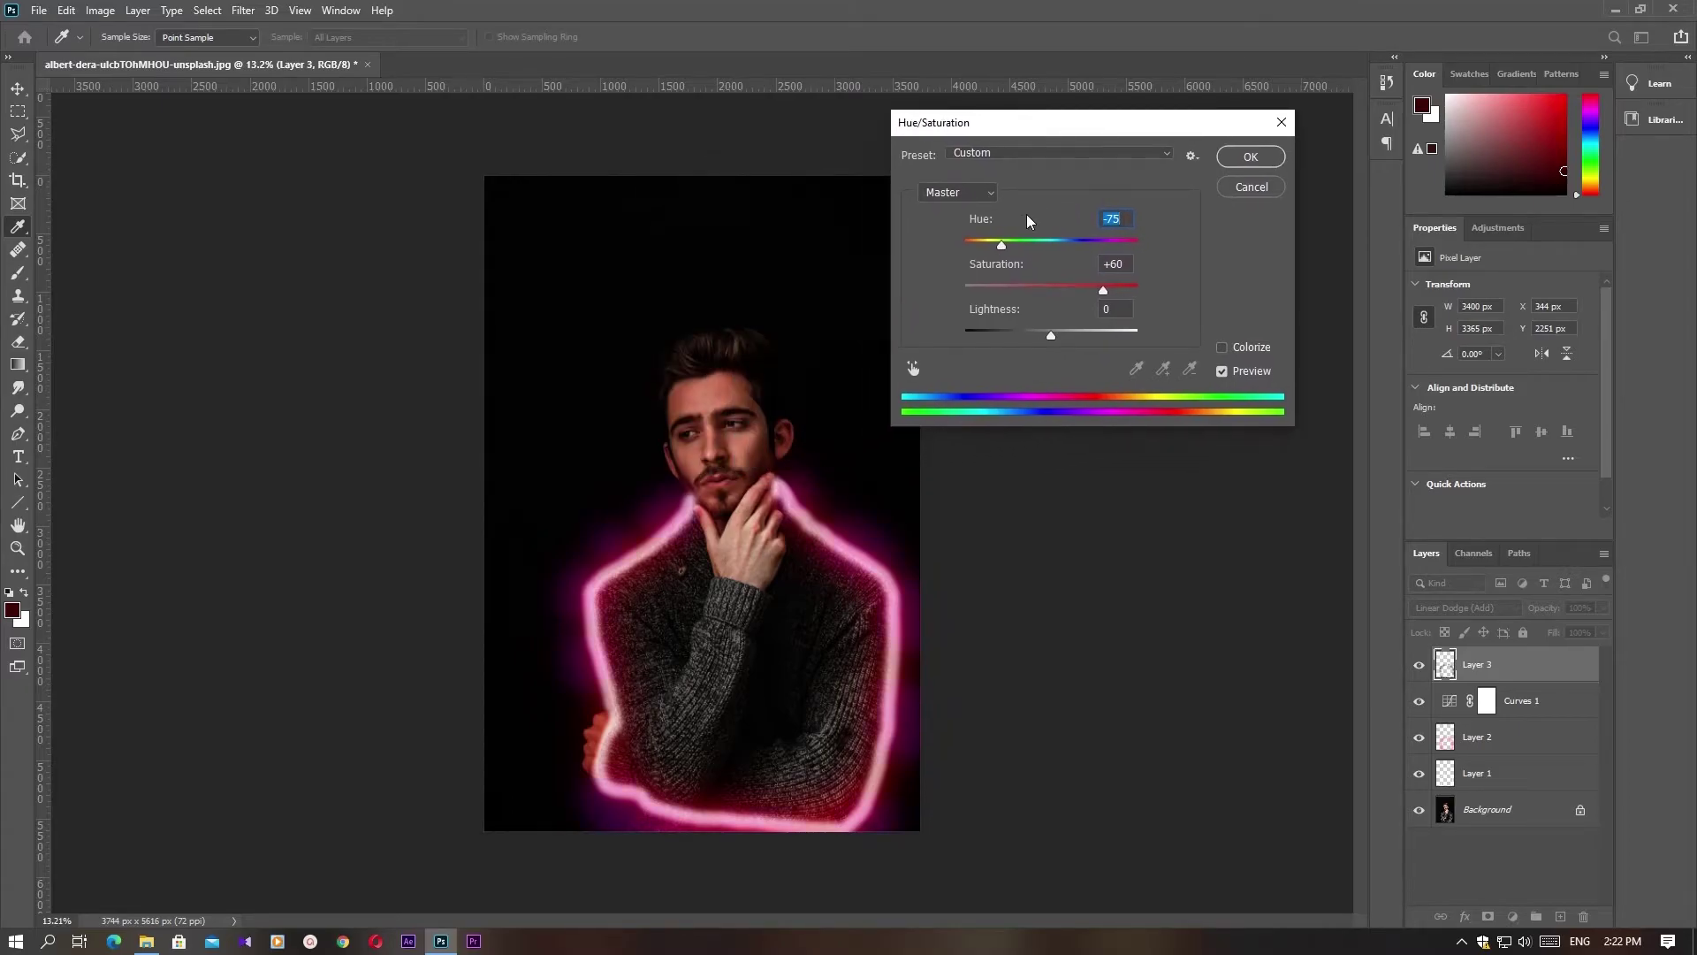
mouse_move(1002, 250)
left_mouse_down()
mouse_move(1127, 250)
mouse_move(994, 245)
mouse_move(1061, 251)
mouse_move(1041, 245)
left_mouse_up()
left_click_drag(1052, 332, 954, 356)
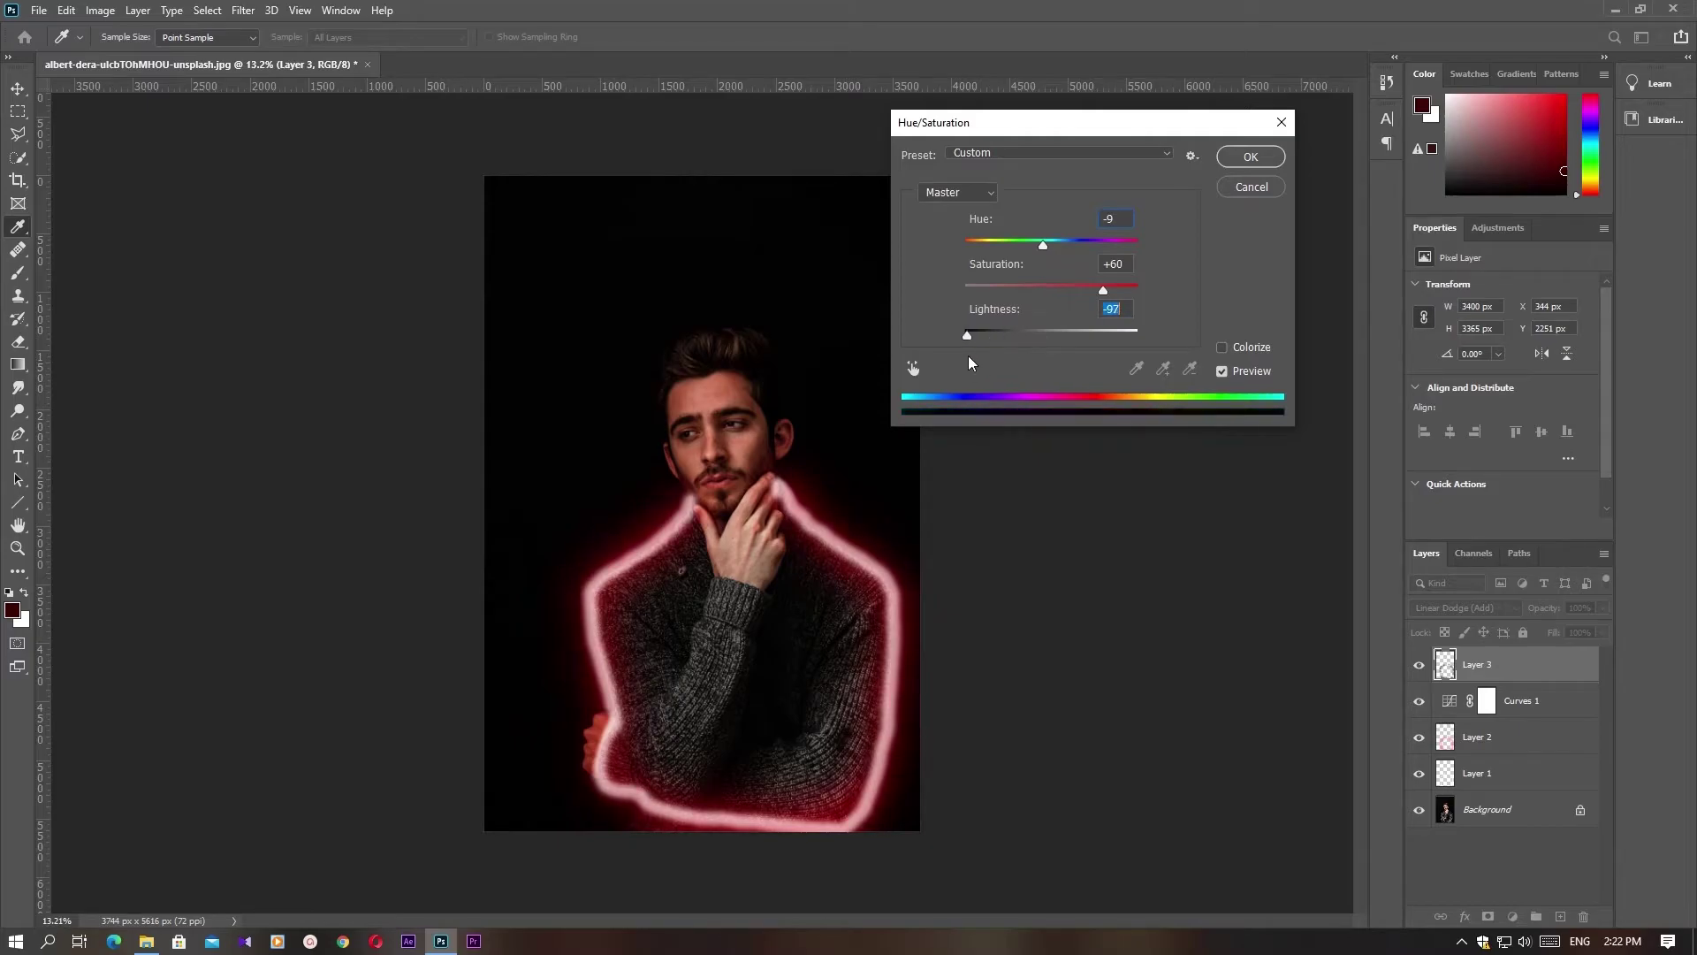
left_click_drag(1103, 290, 1115, 290)
left_click_drag(964, 334, 970, 334)
left_click_drag(1114, 290, 965, 292)
mouse_move(1043, 245)
left_mouse_down()
mouse_move(989, 254)
mouse_move(1026, 252)
left_mouse_up()
left_click_drag(971, 337, 962, 339)
- Confirm the Hue/Saturation change and blur Layer 3 with a 124.4-pixel Gaussian Blur
left_click(1251, 156)
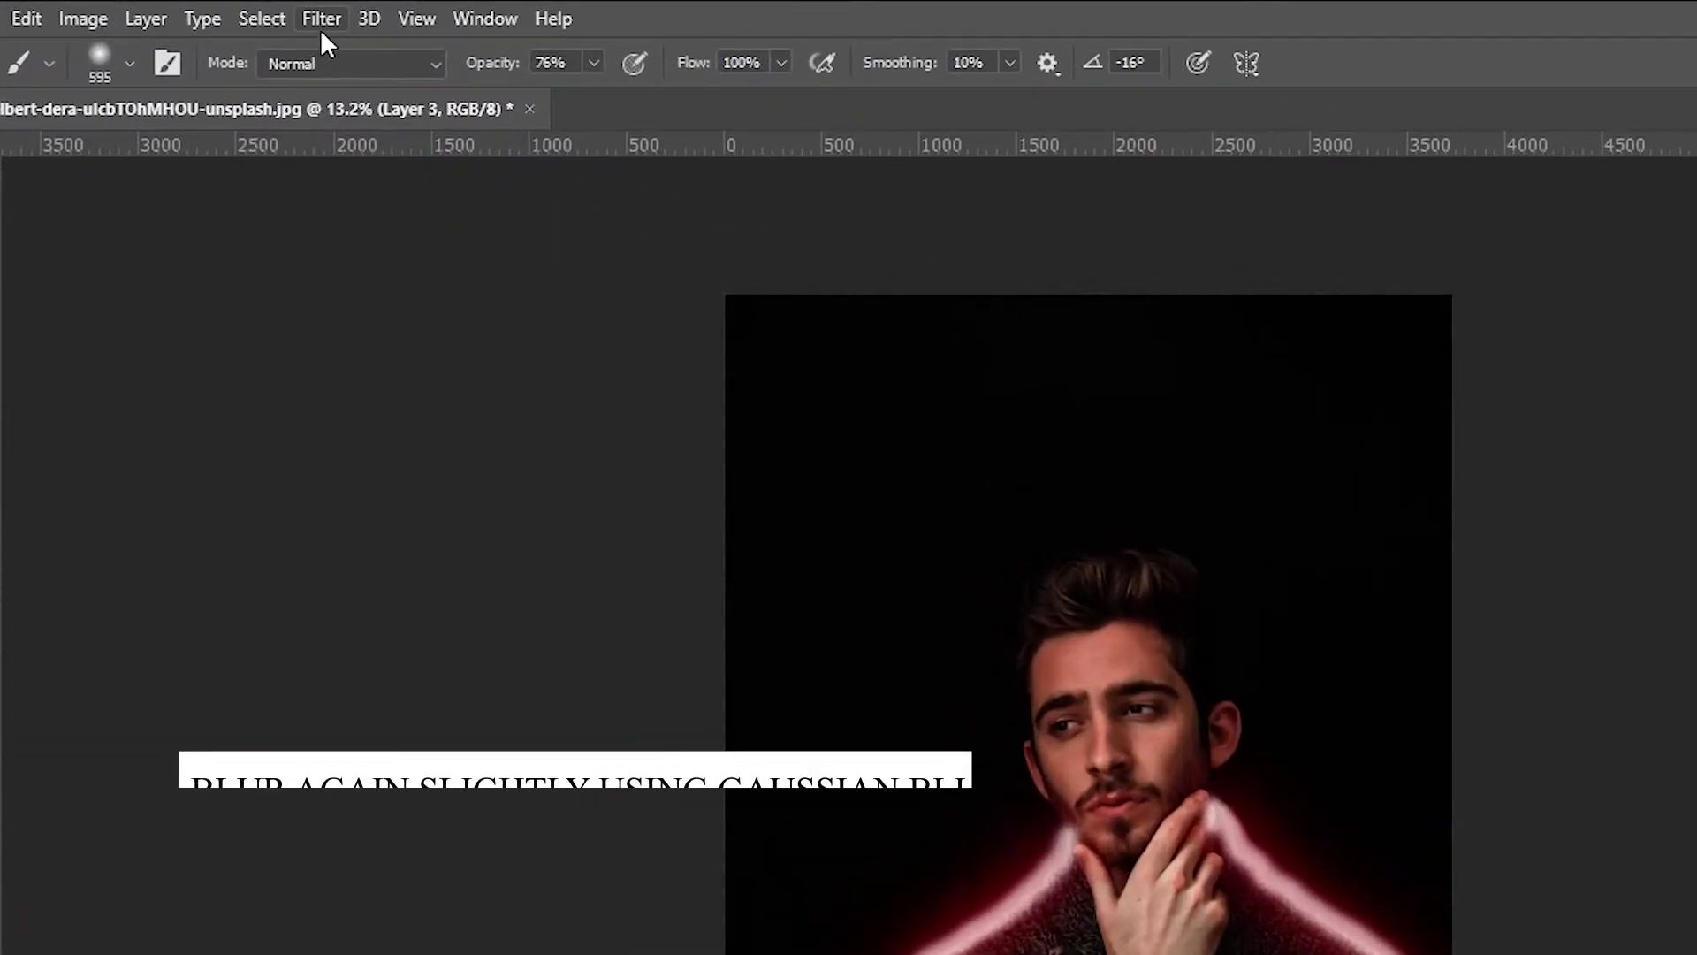
left_click(246, 13)
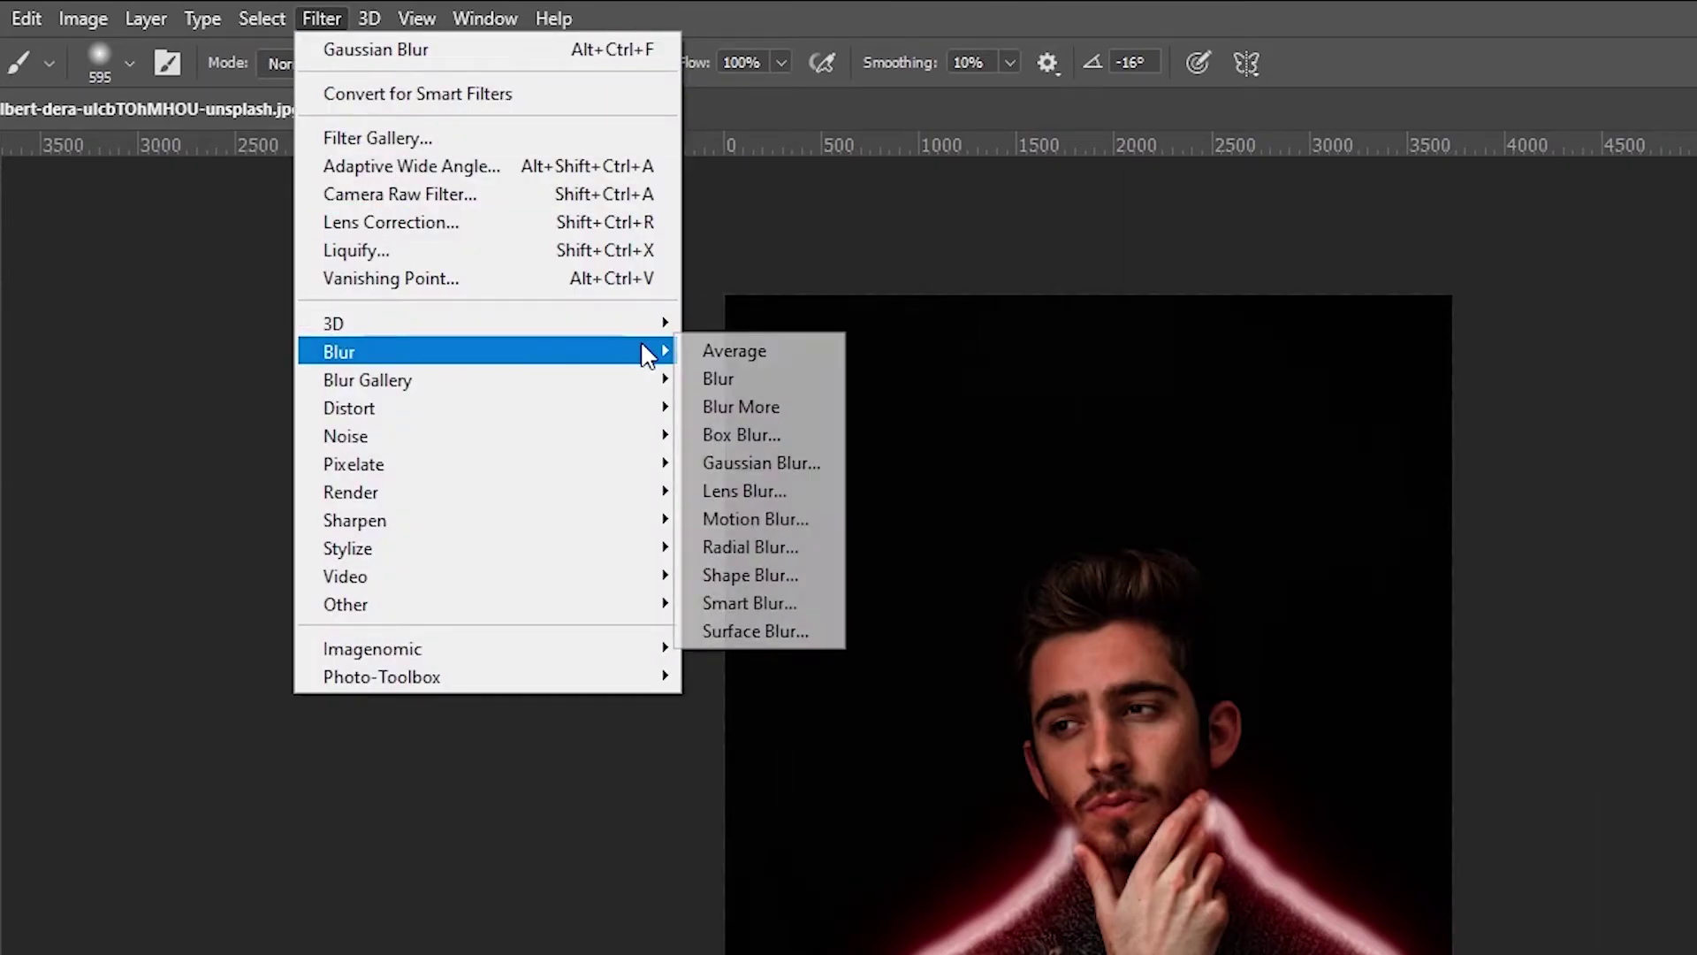
mouse_move(337, 352)
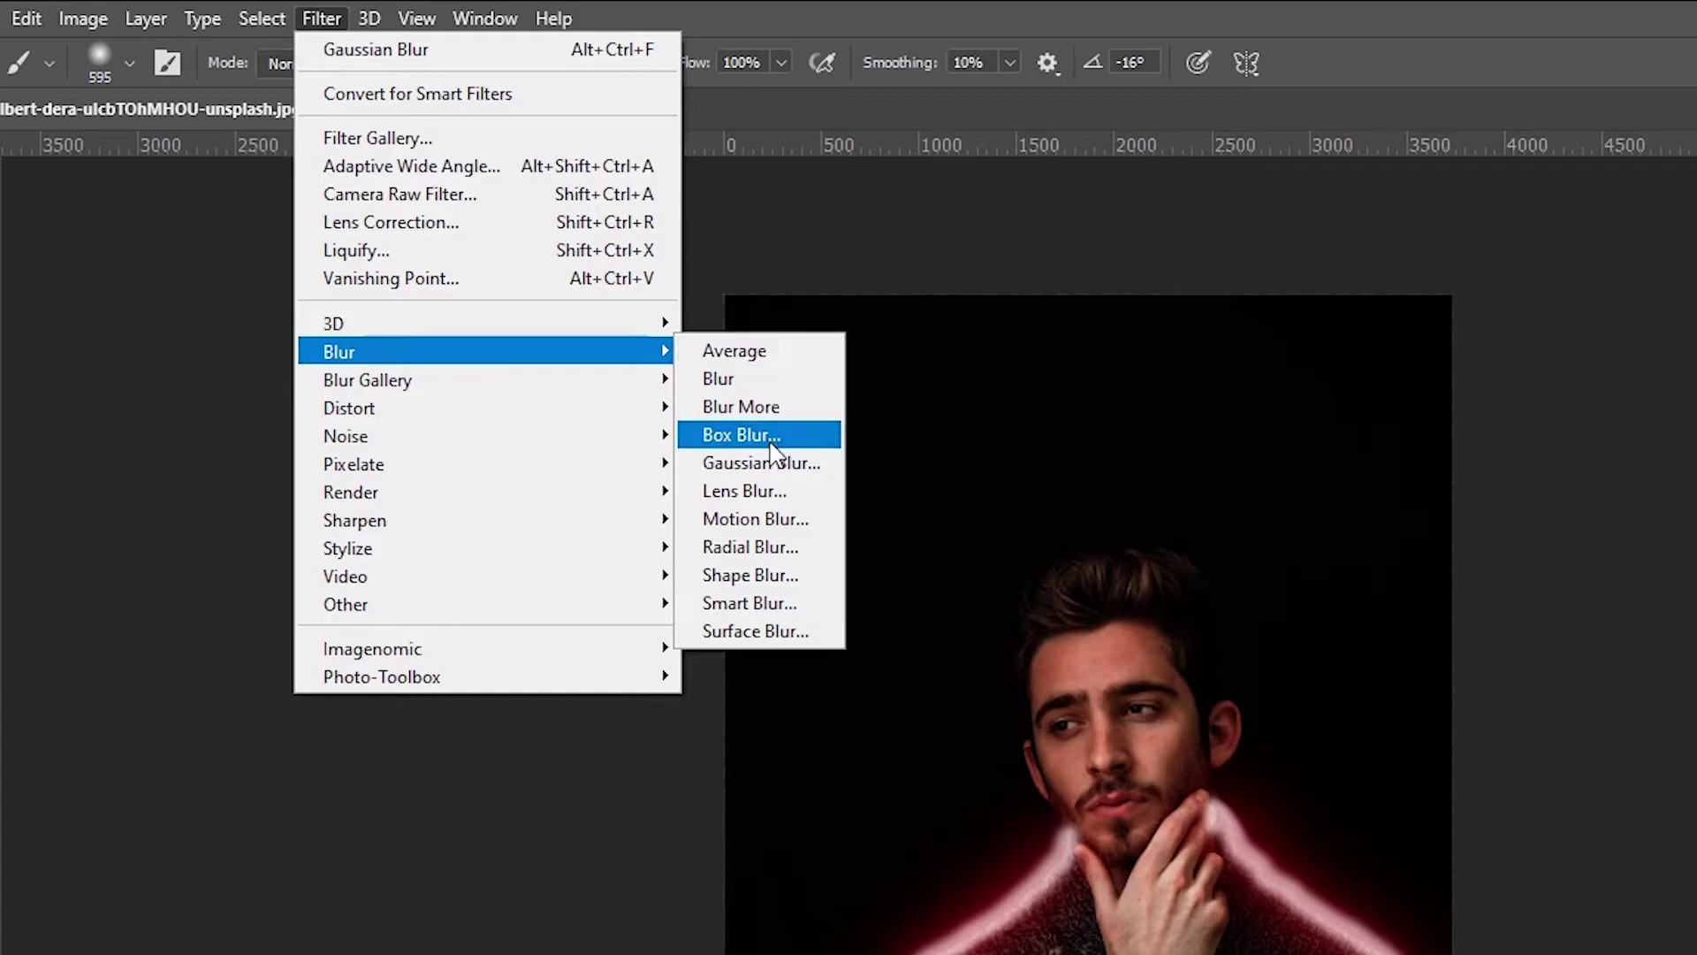
left_click(777, 464)
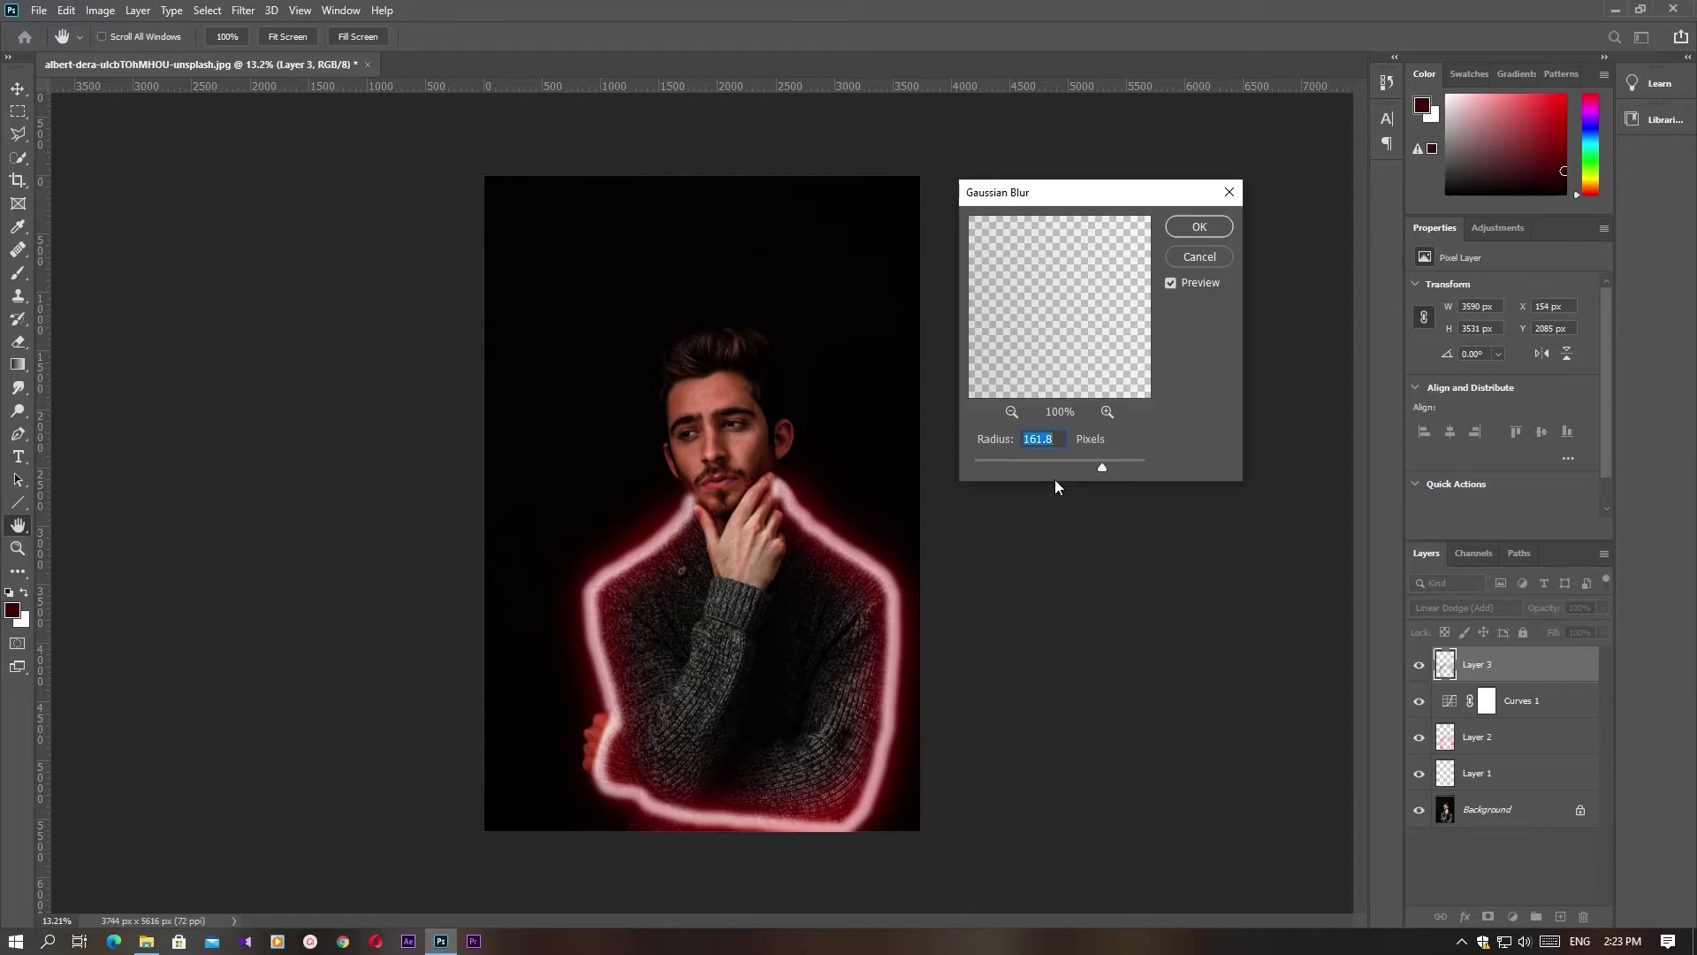
mouse_move(1094, 466)
left_mouse_down()
mouse_move(1071, 466)
mouse_move(1158, 469)
mouse_move(1055, 466)
left_mouse_up()
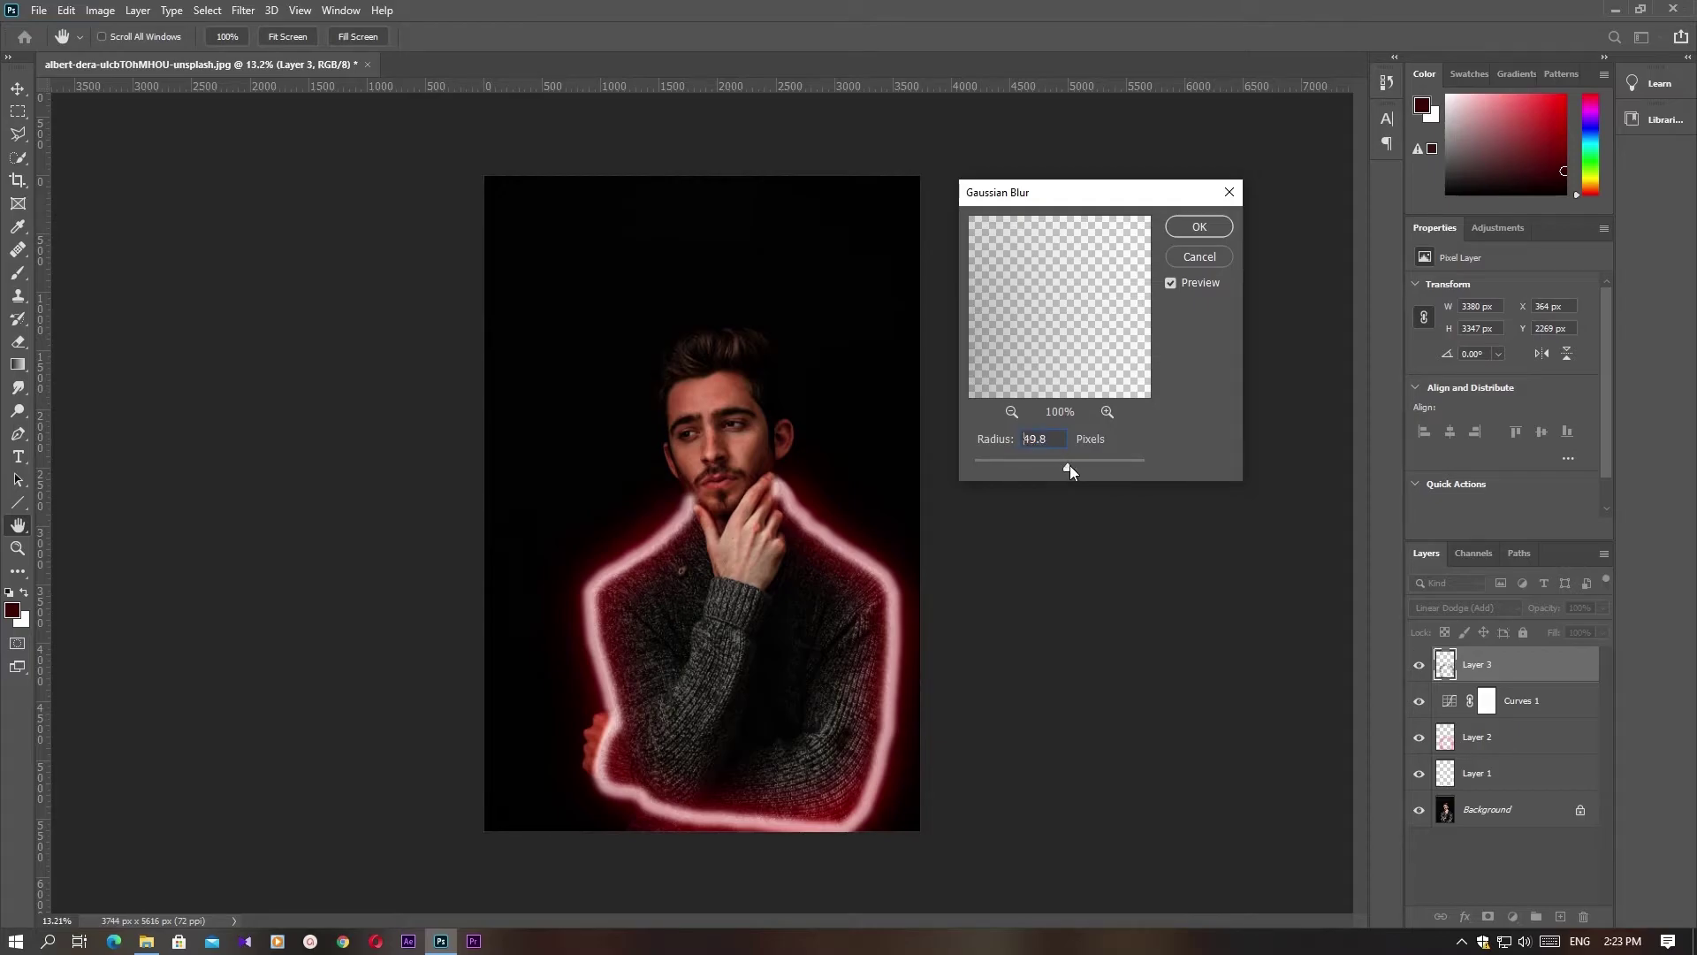
left_click_drag(1069, 465, 1091, 466)
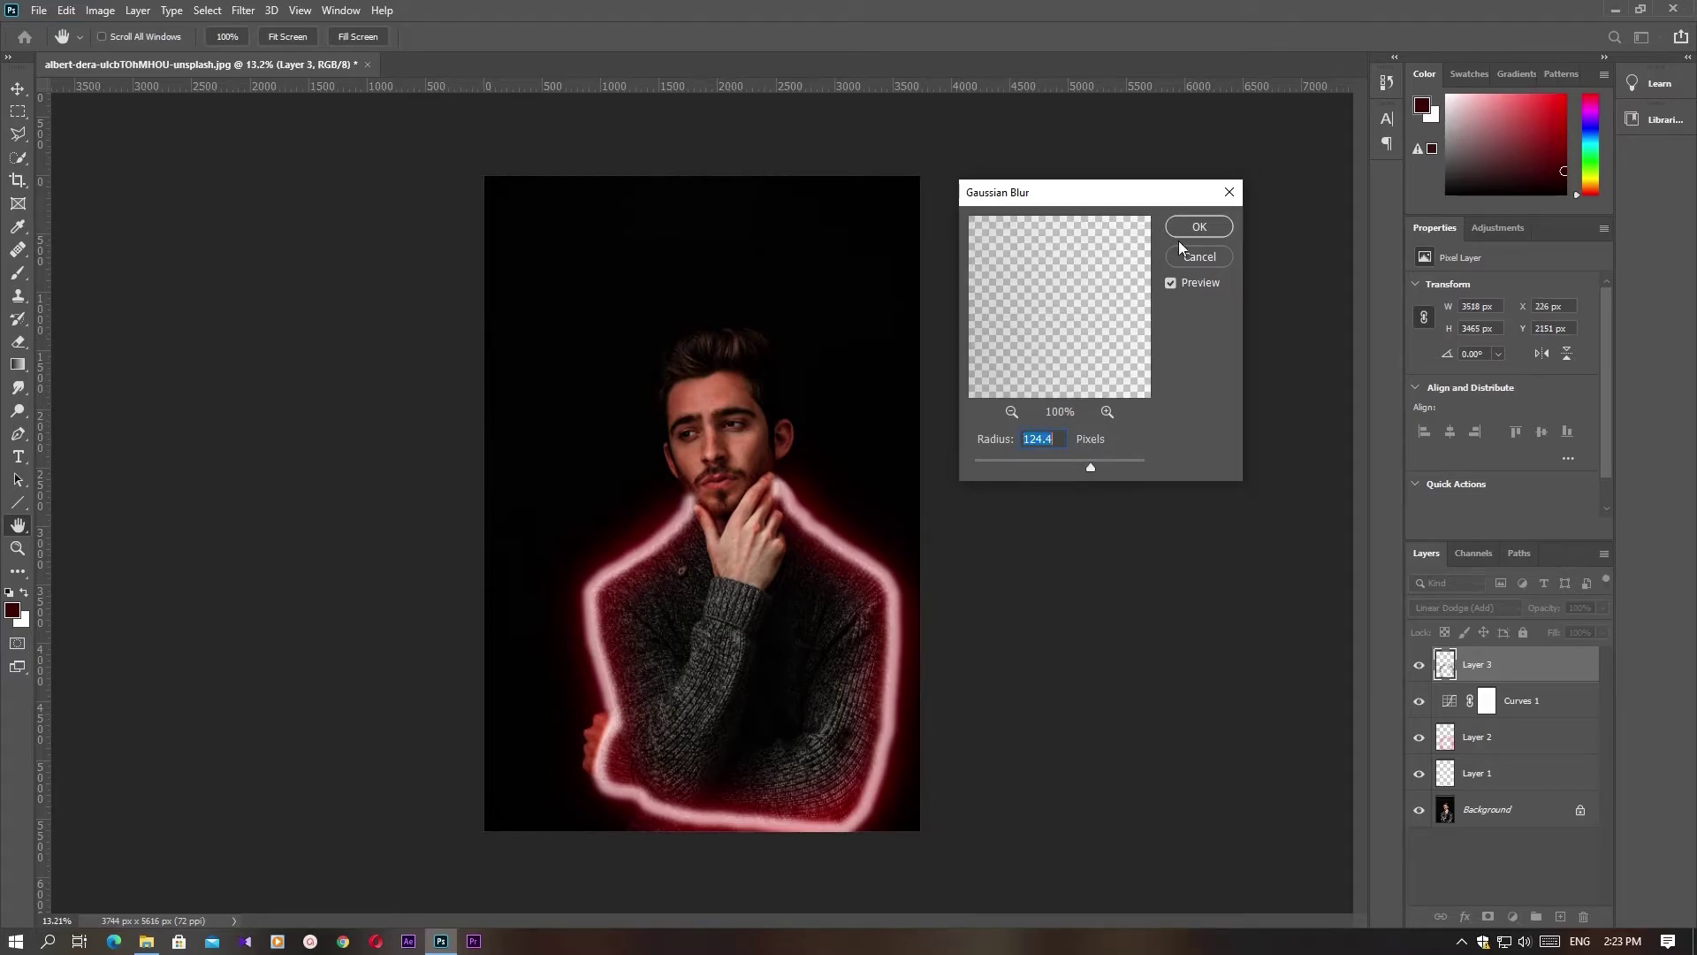
left_click(1190, 233)
key("b")
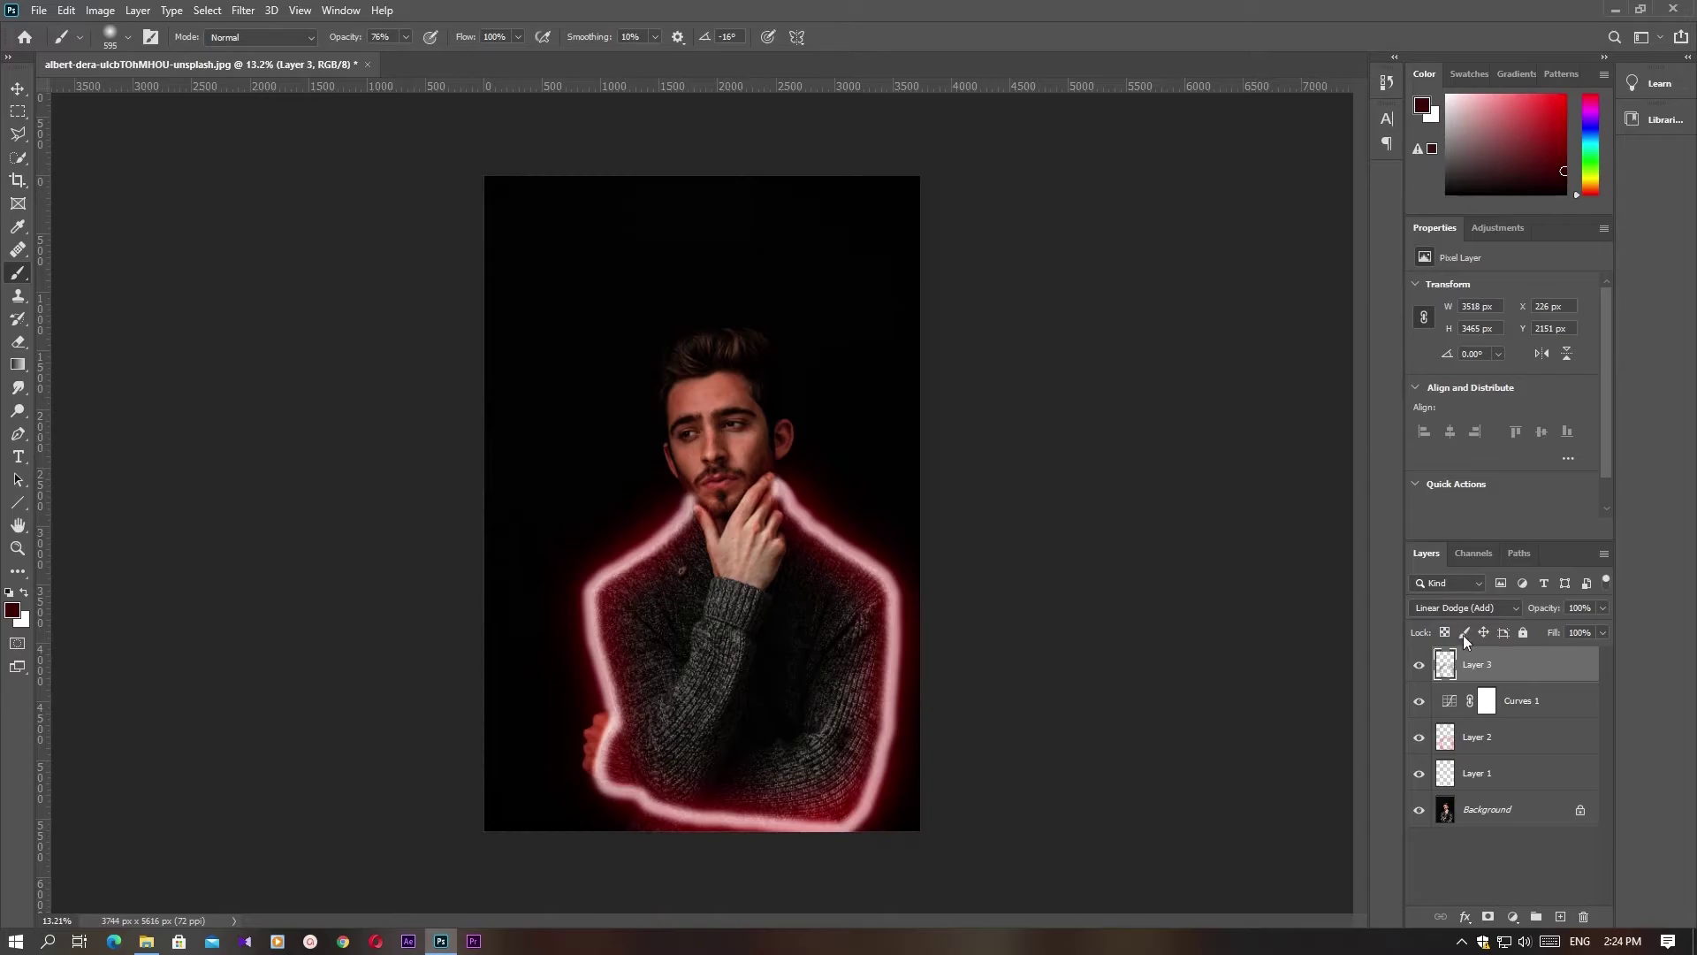
- Duplicate Layer 3 as Layer 3 copy at 41% opacity and rotate the view to -90 degrees
key("ctrl+j")
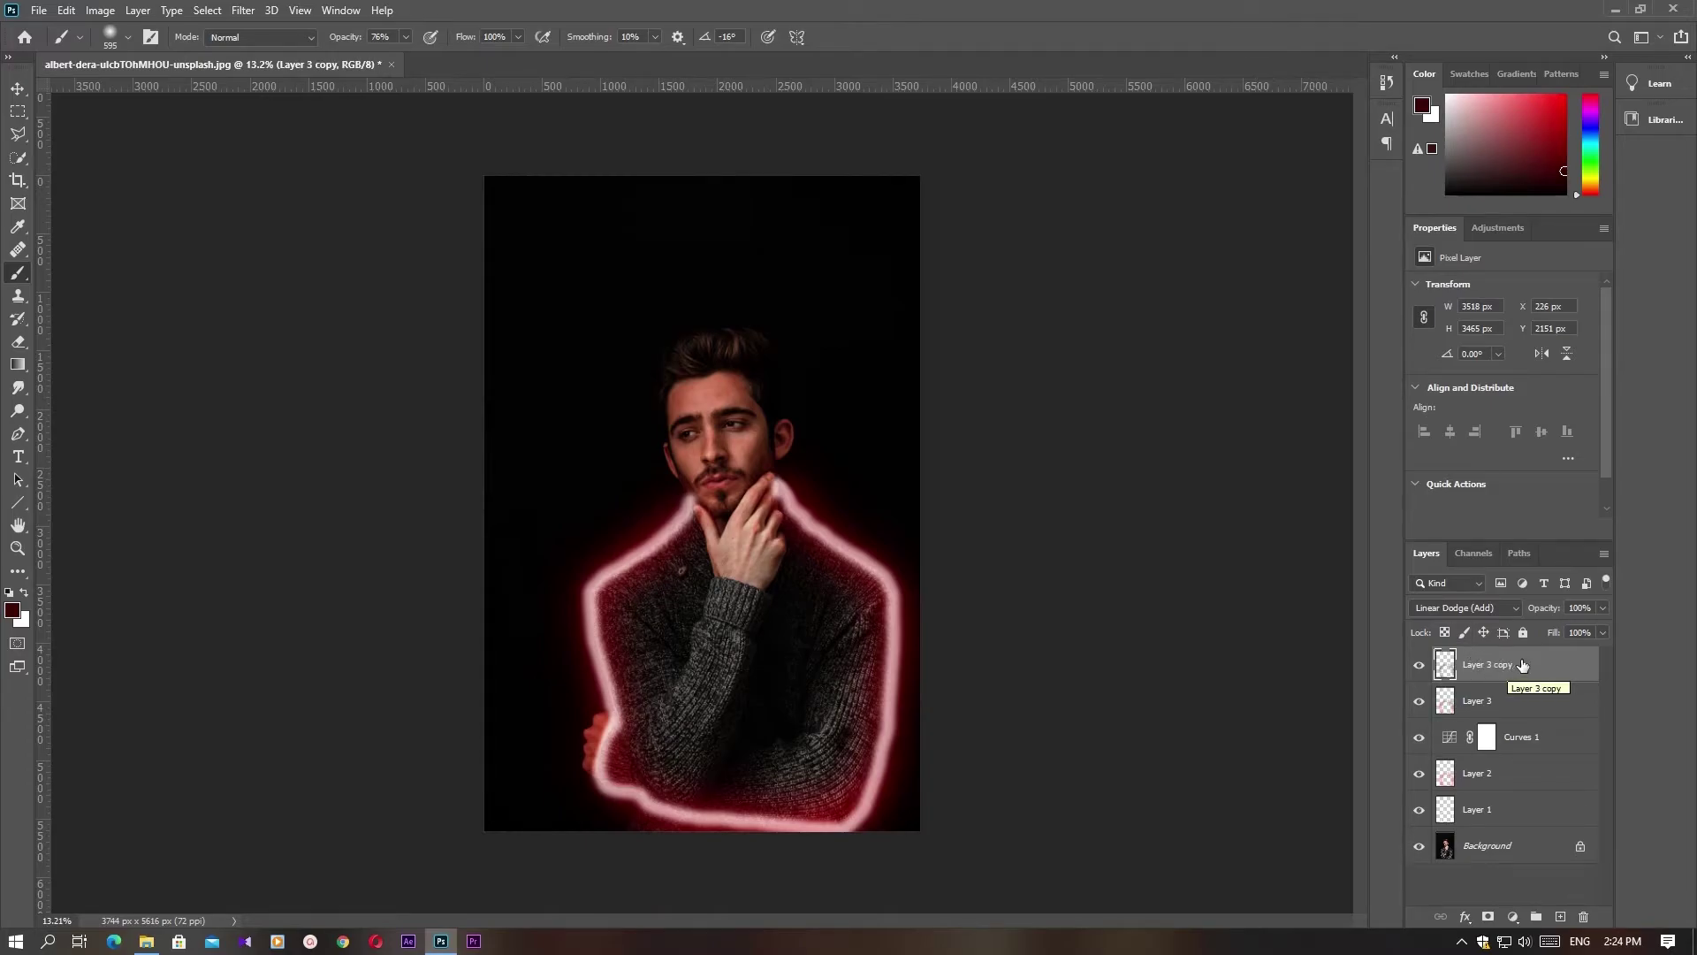
left_click(1601, 609)
left_click(19, 525)
left_click(76, 543)
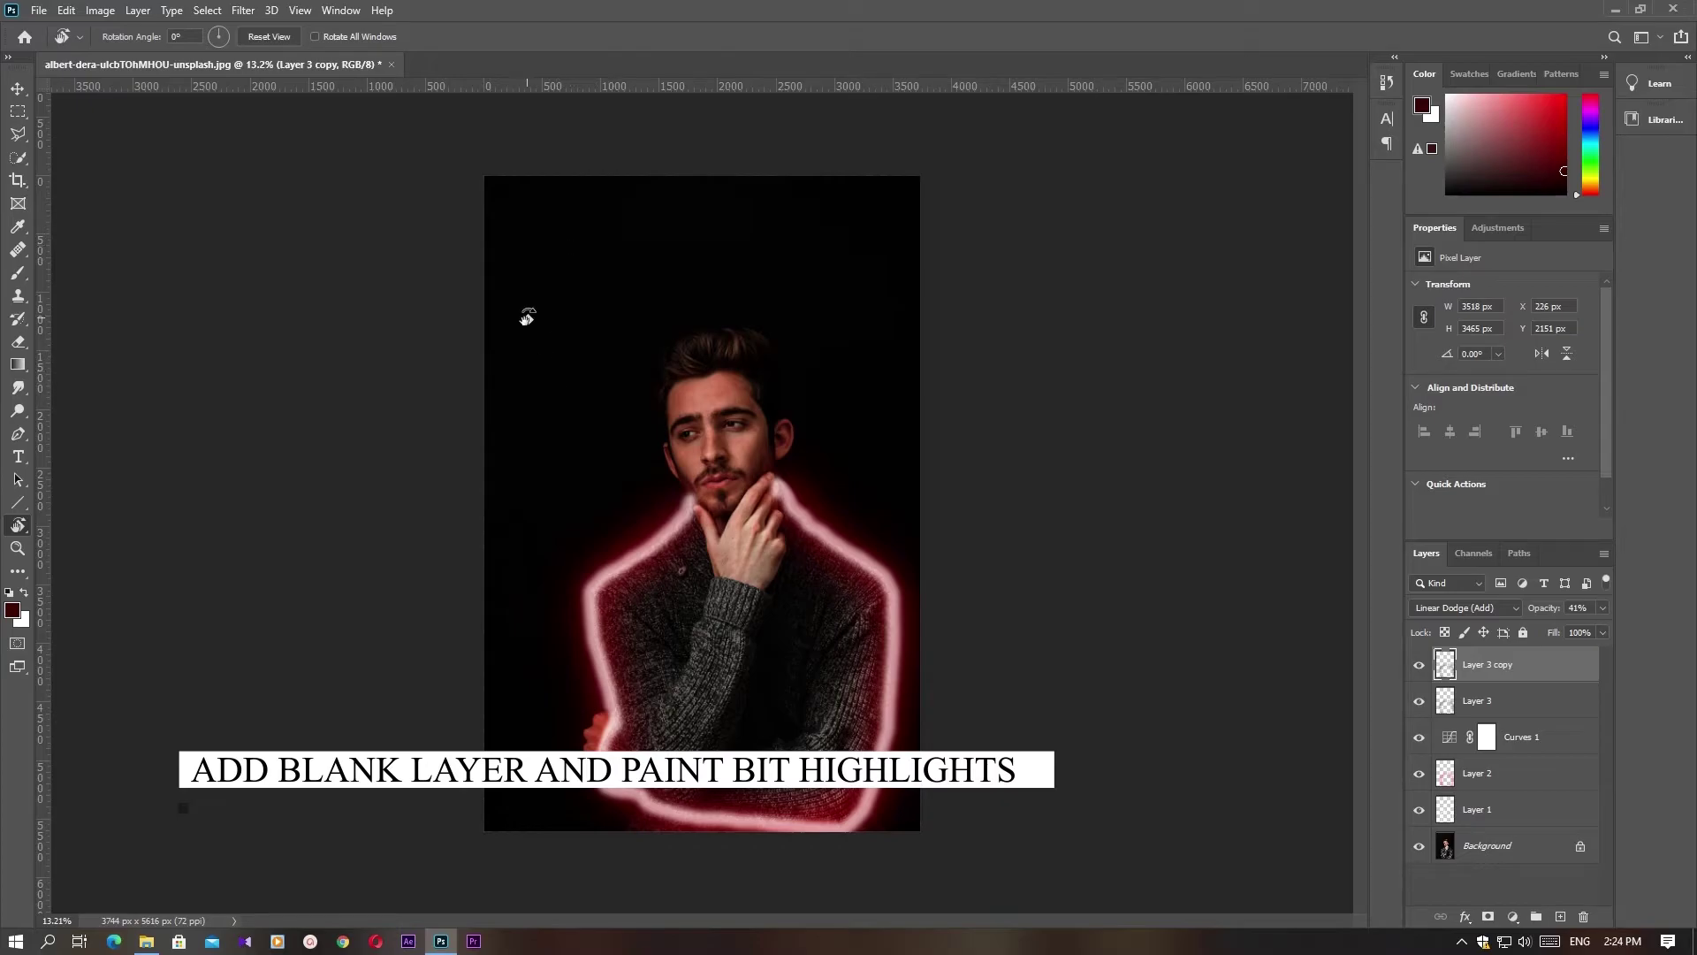
mouse_move(517, 327)
left_mouse_down()
mouse_move(516, 571)
mouse_move(564, 633)
left_mouse_up()
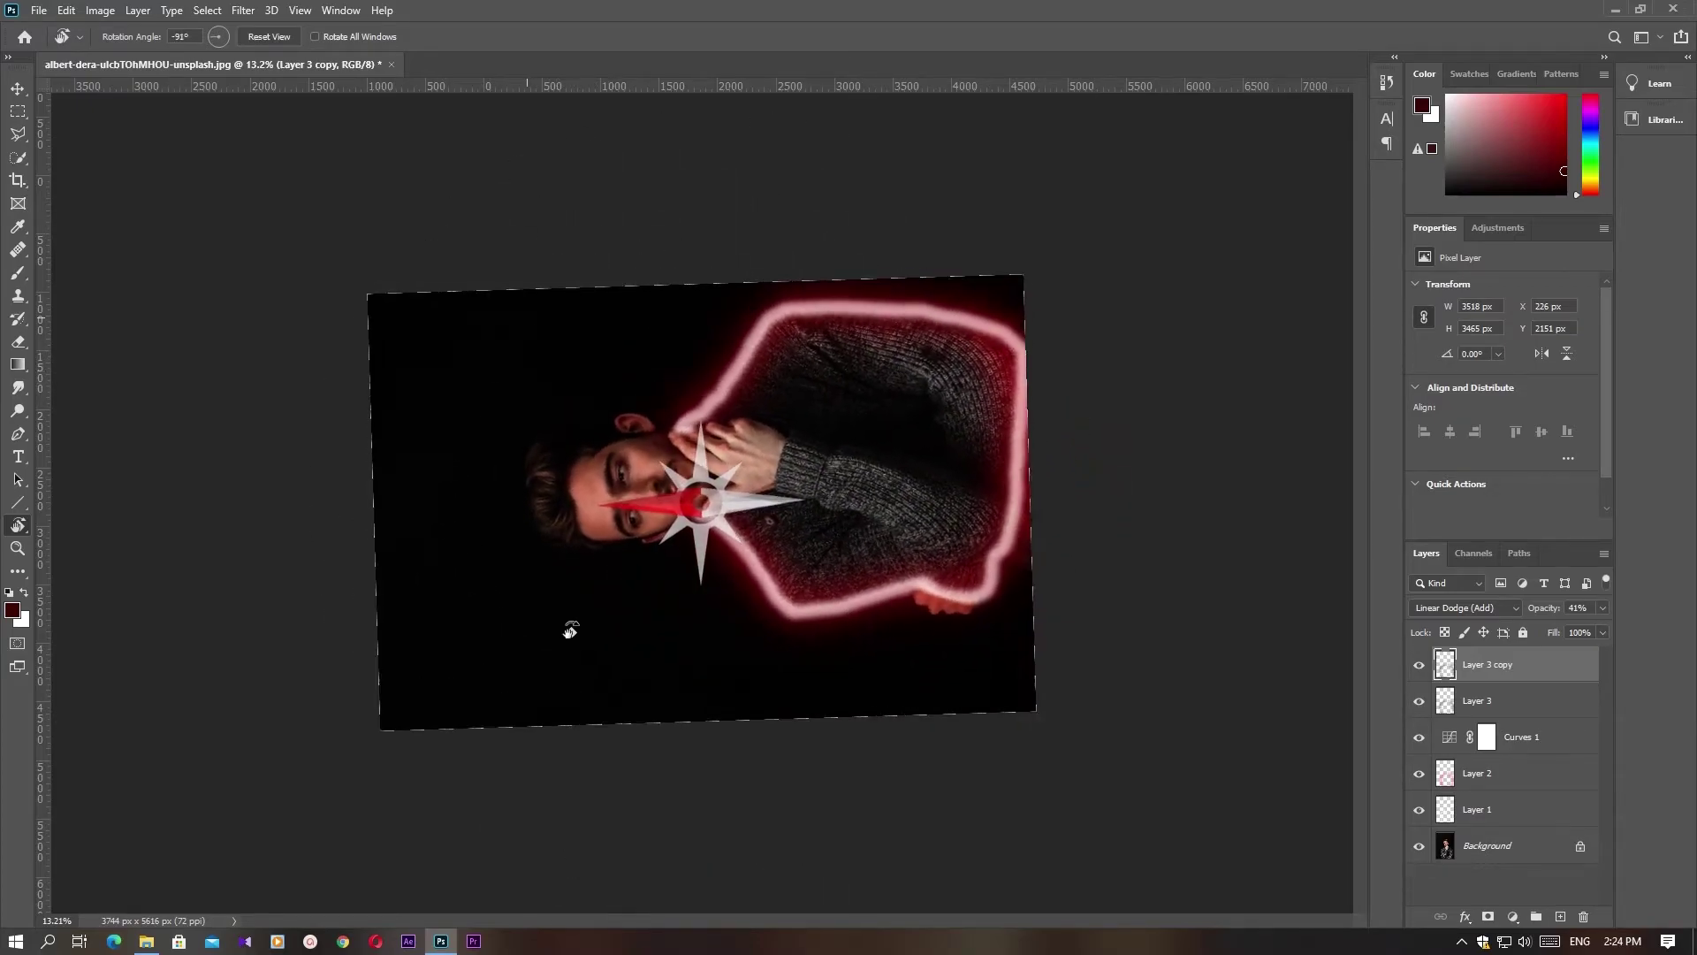
scroll(628, 498, "up", 3)
scroll(454, 473, "up", 1)
left_click_drag(247, 576, 256, 571)
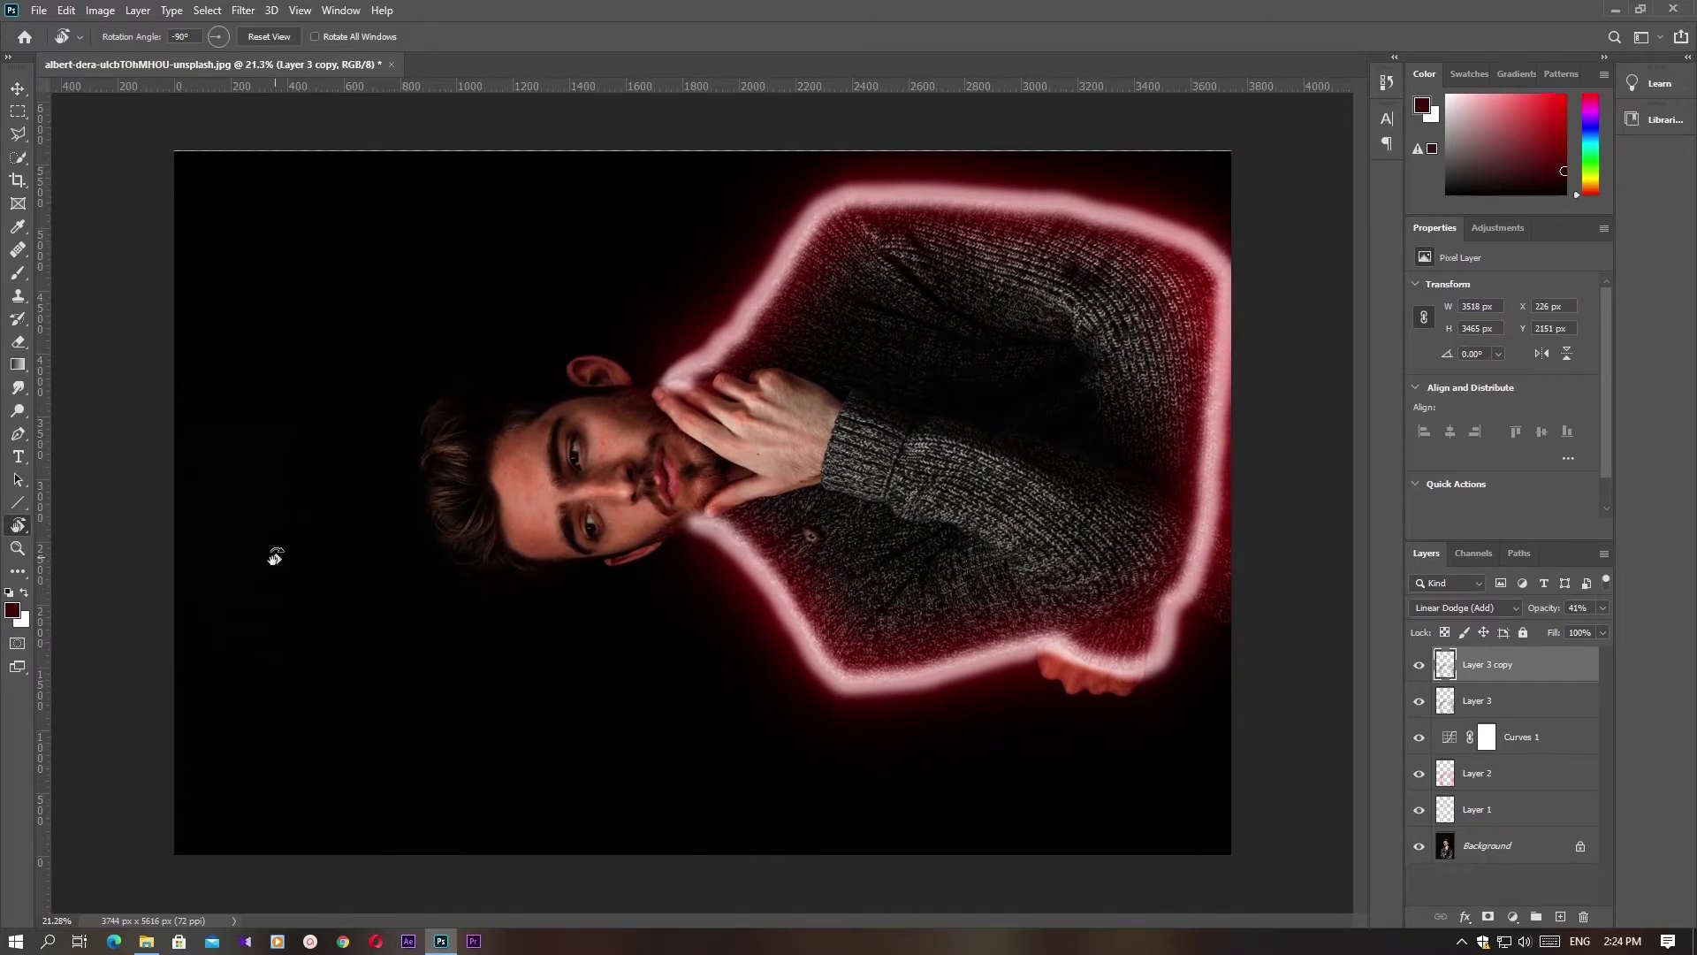
left_click(27, 269)
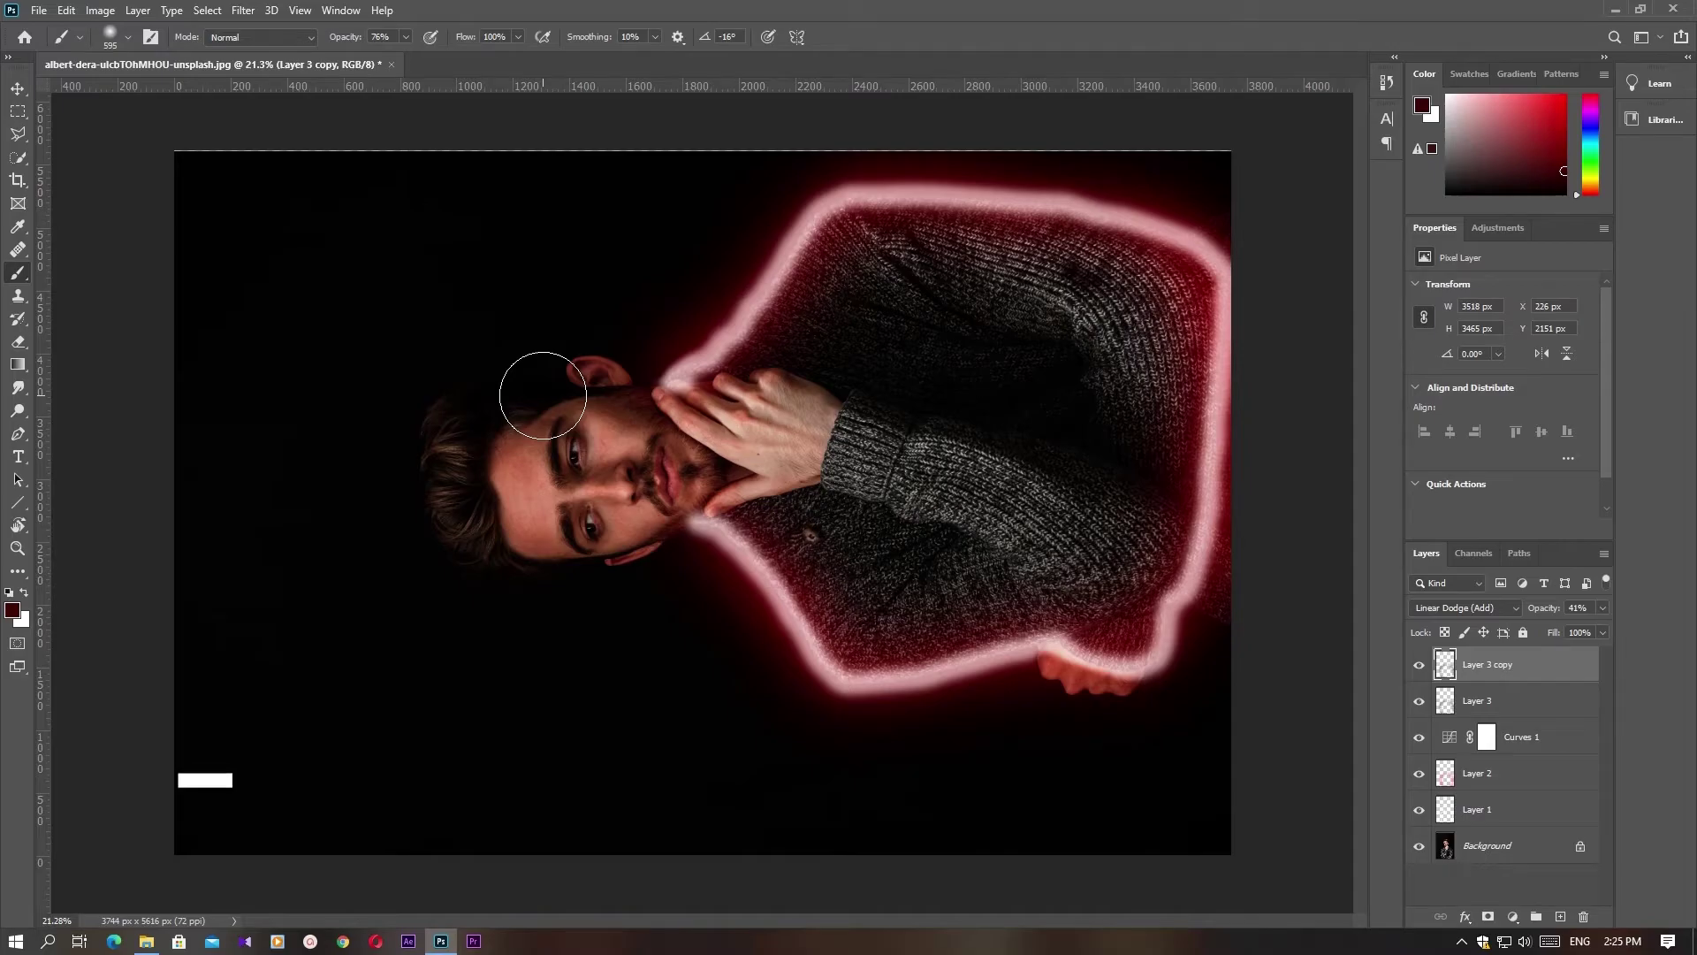
- Choose a soft round brush tip at 50 px
right_click(549, 393)
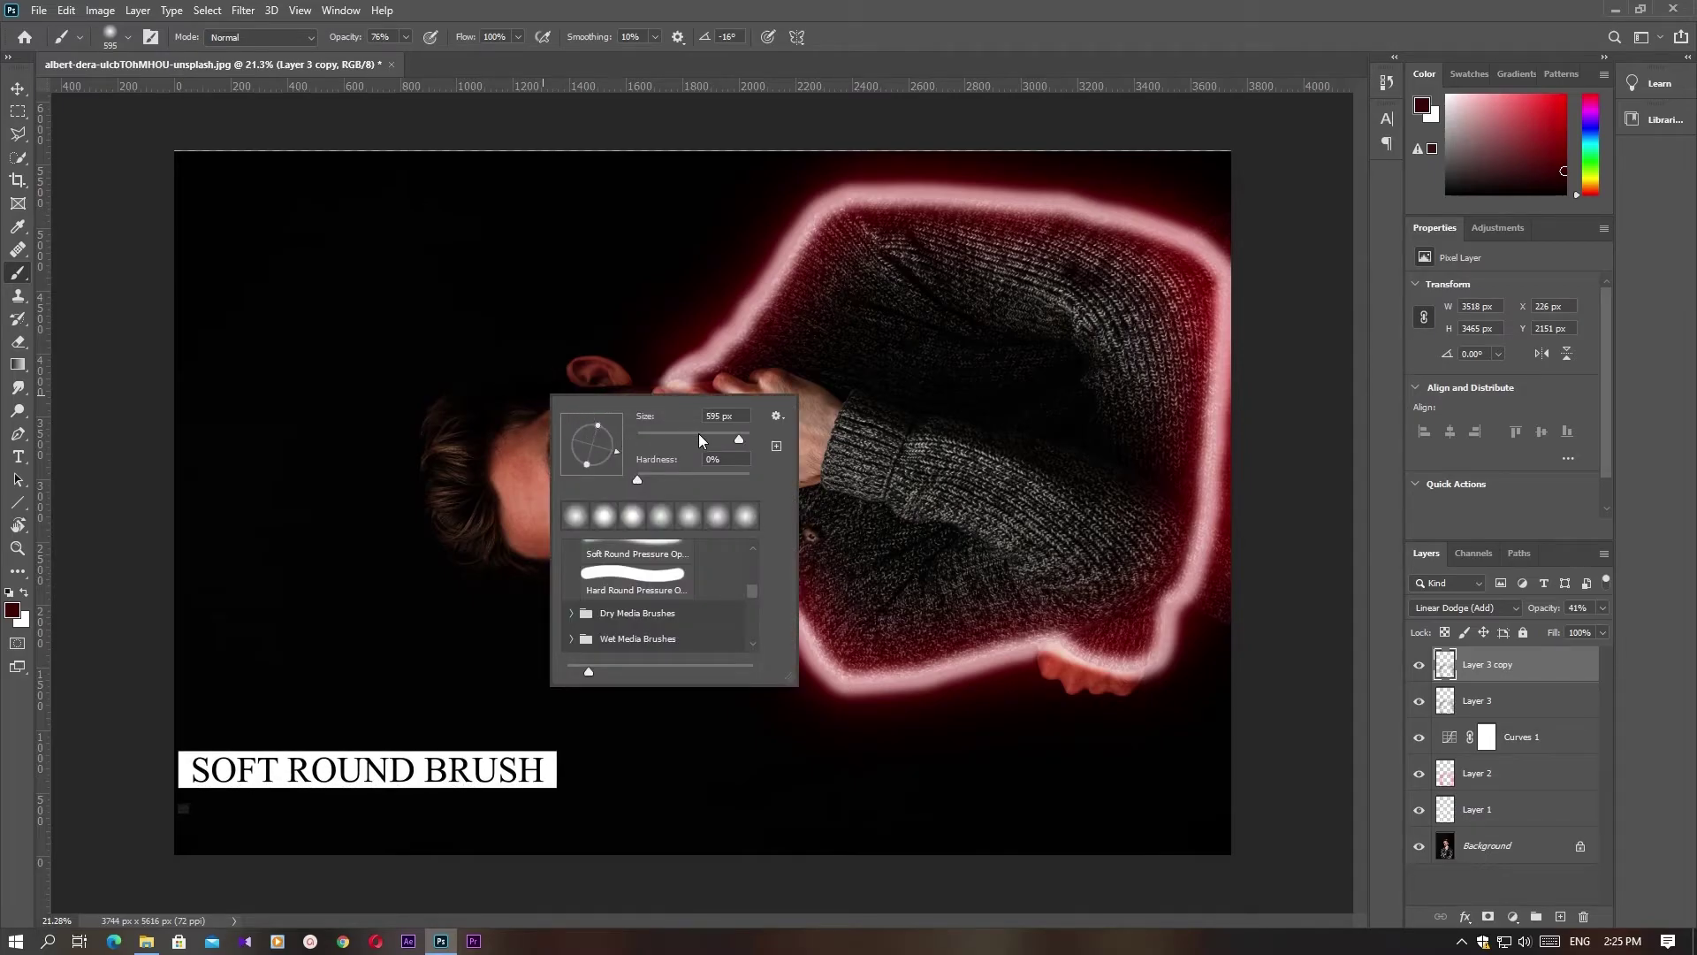
left_click_drag(739, 440, 665, 440)
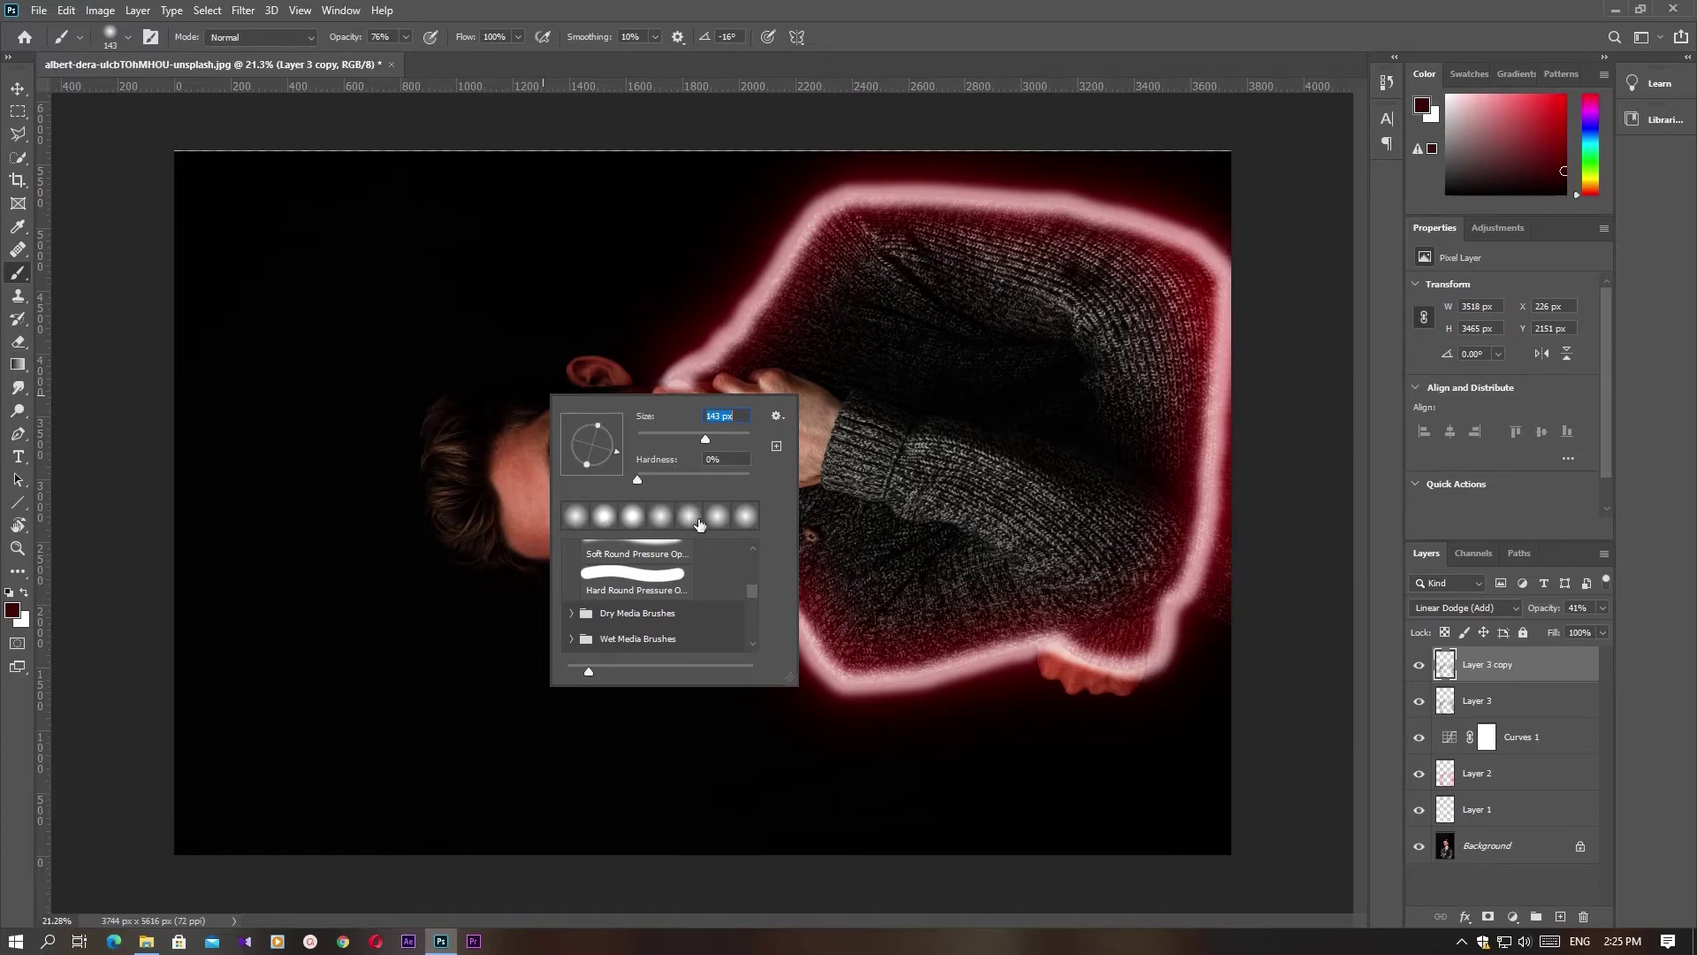
left_click(661, 515)
key("Return")
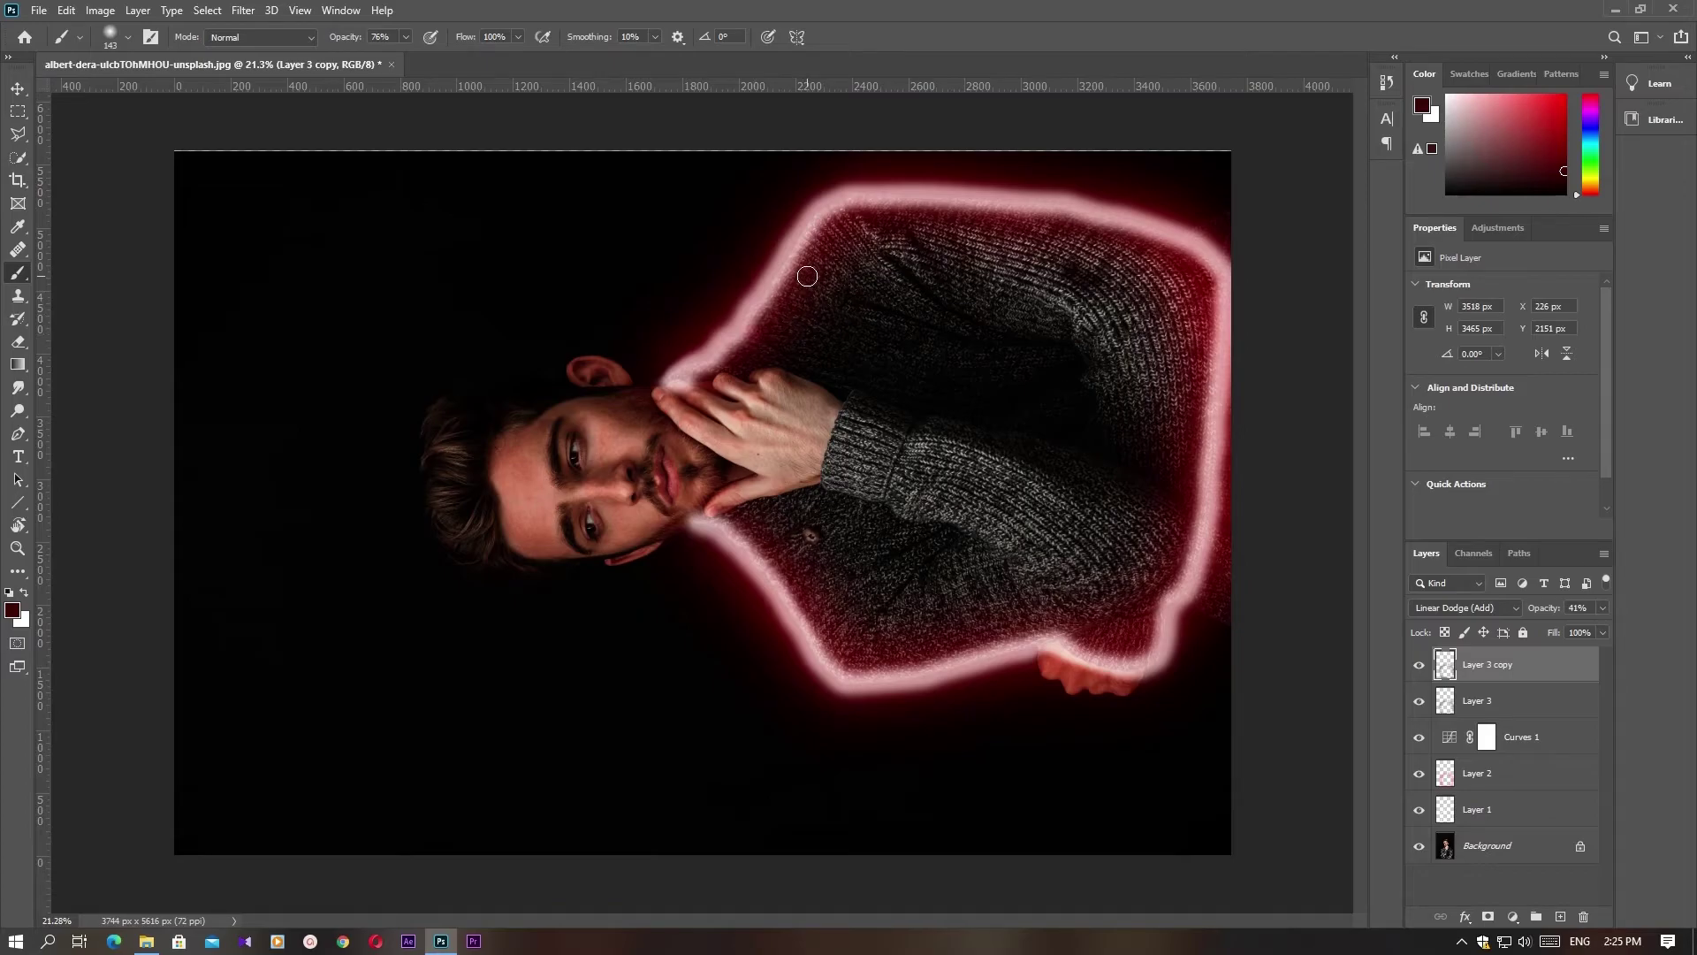
- Zoom in on the sweater's glowing edge and enlarge the soft brush to 192 px
scroll(807, 276, "up", 3, "alt")
left_click_drag(953, 274, 884, 291)
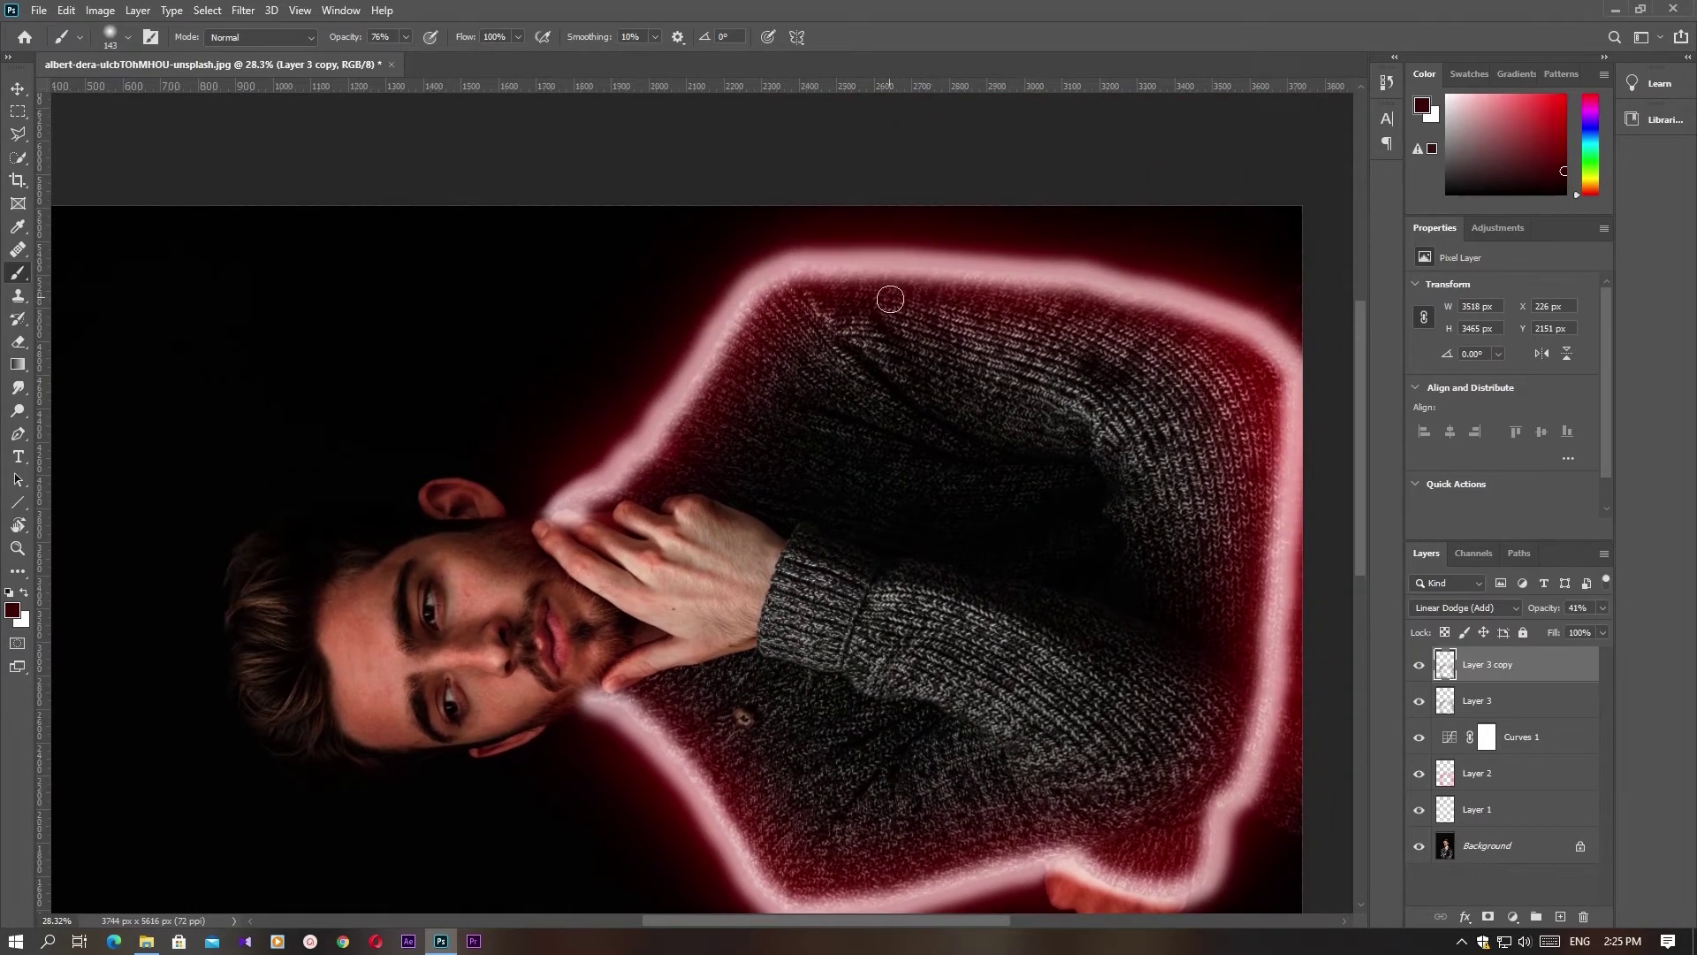
scroll(884, 283, "up", 3)
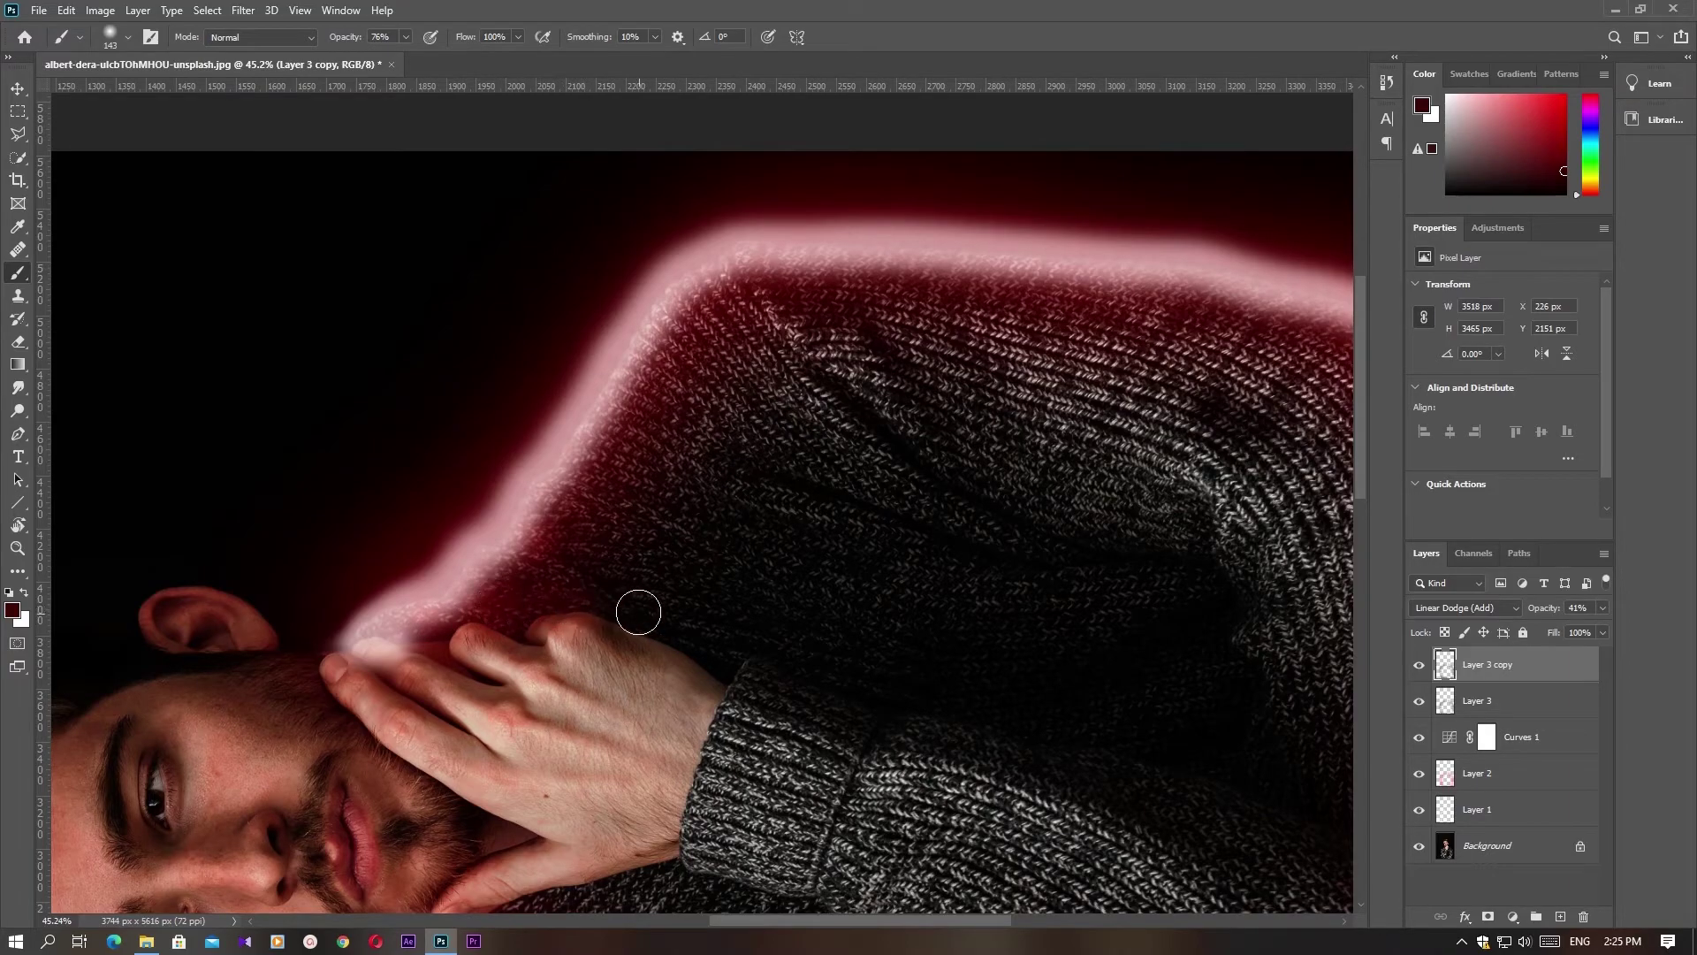
scroll(636, 606, "down", 5)
scroll(693, 530, "up", 5)
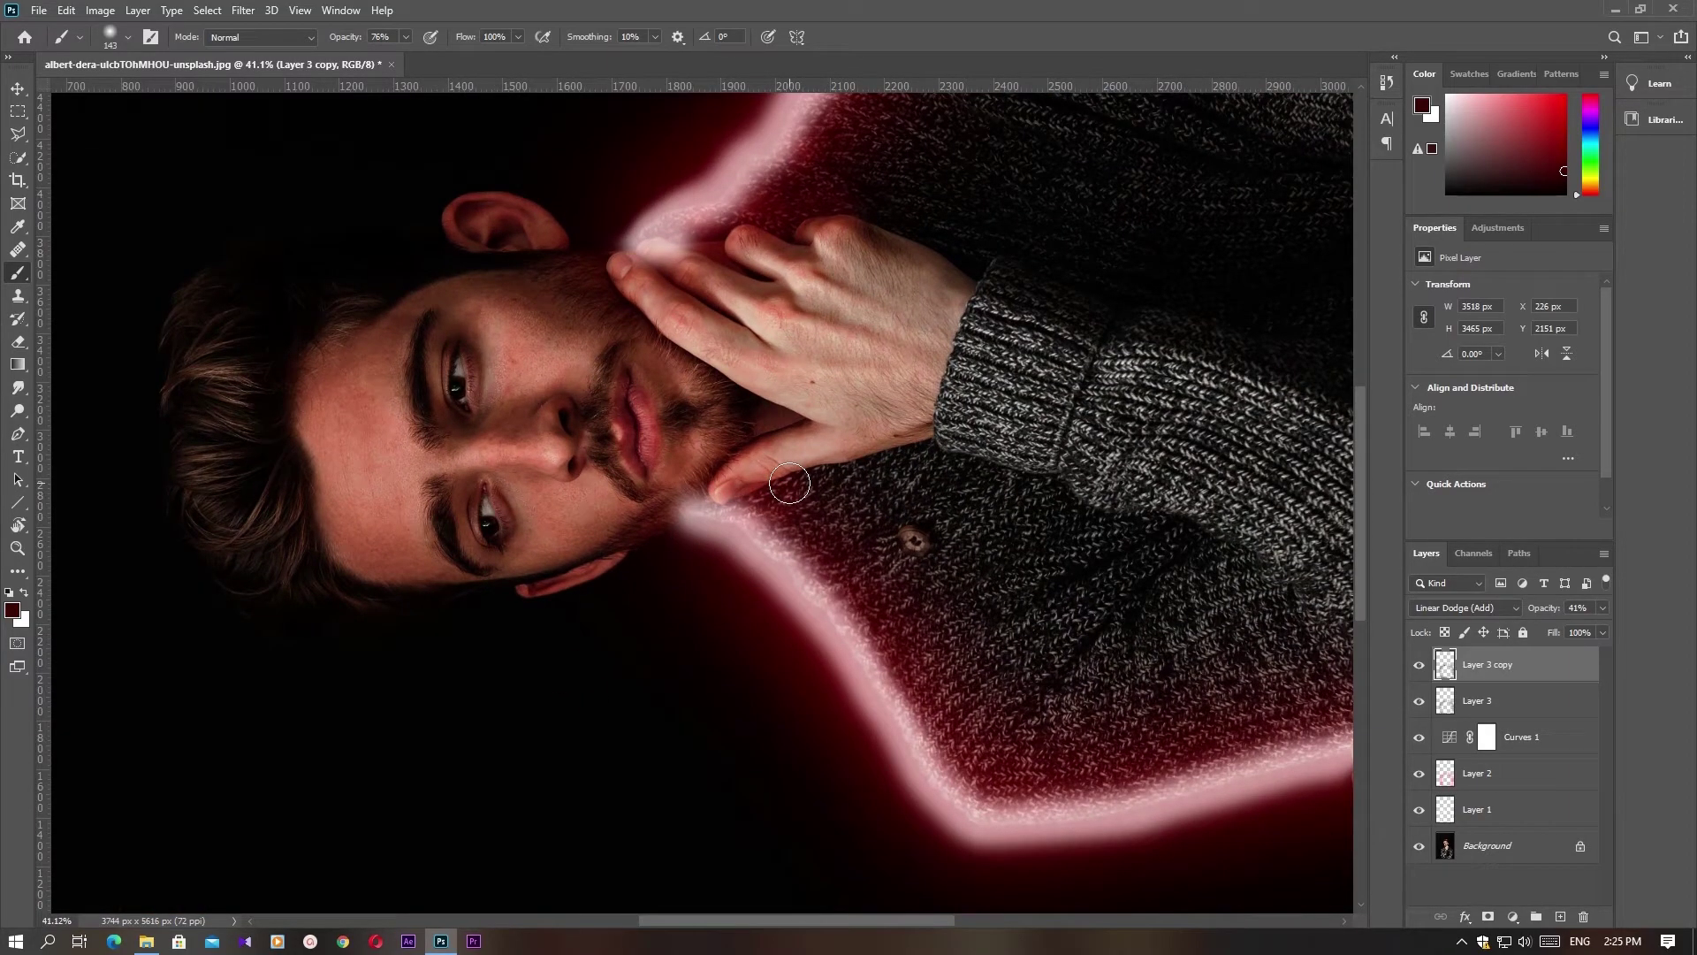
right_click(790, 483, "alt")
mouse_move(800, 486)
left_mouse_down()
mouse_move(774, 508)
mouse_move(791, 495)
left_mouse_up()
- Paint faint red glow strokes near the ear and hand on Layer 3 copy
left_click_drag(580, 247, 610, 265)
scroll(694, 503, "down", 4)
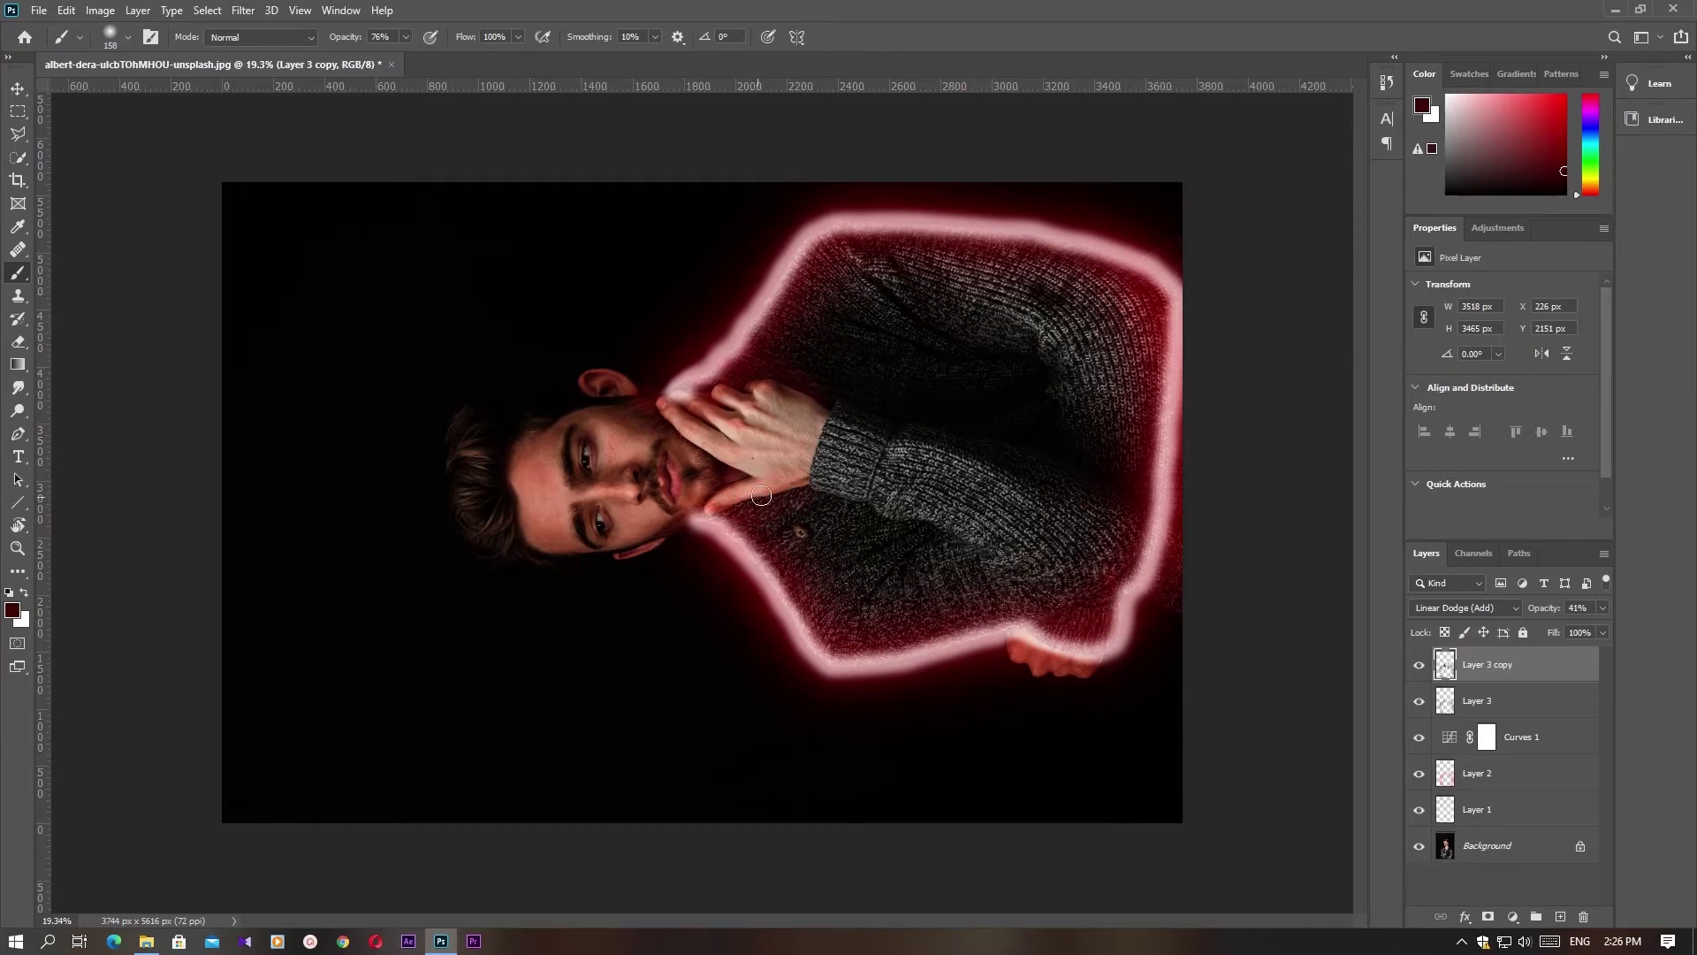
right_click(688, 507)
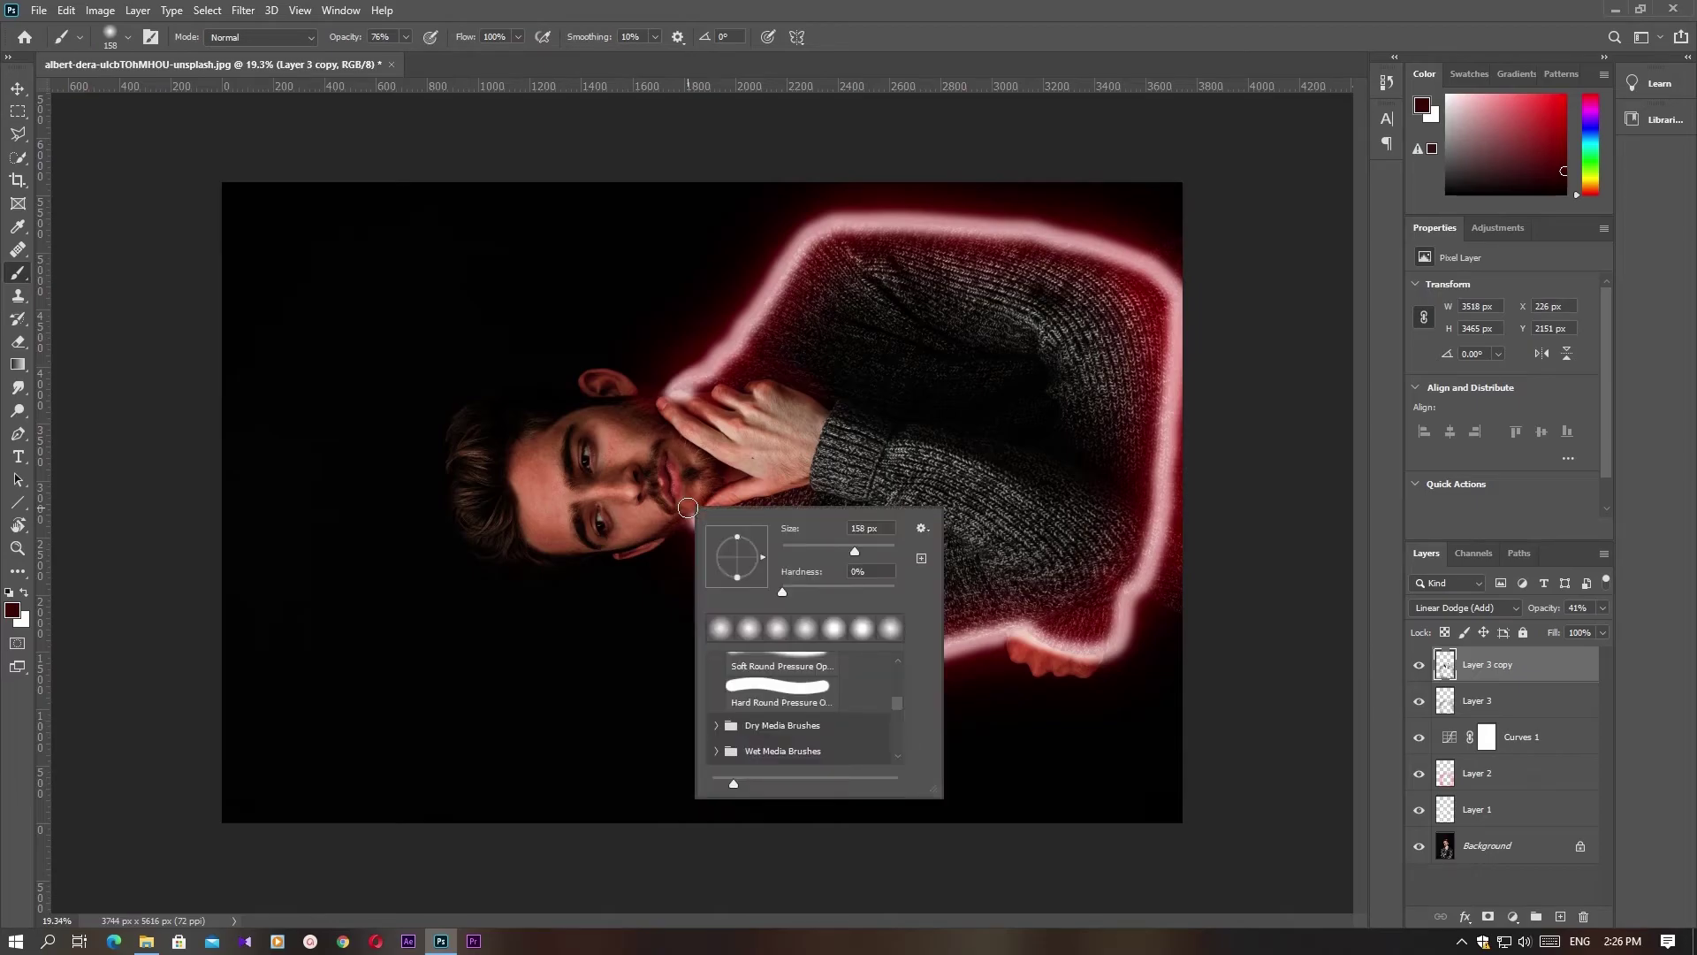
left_click(748, 382)
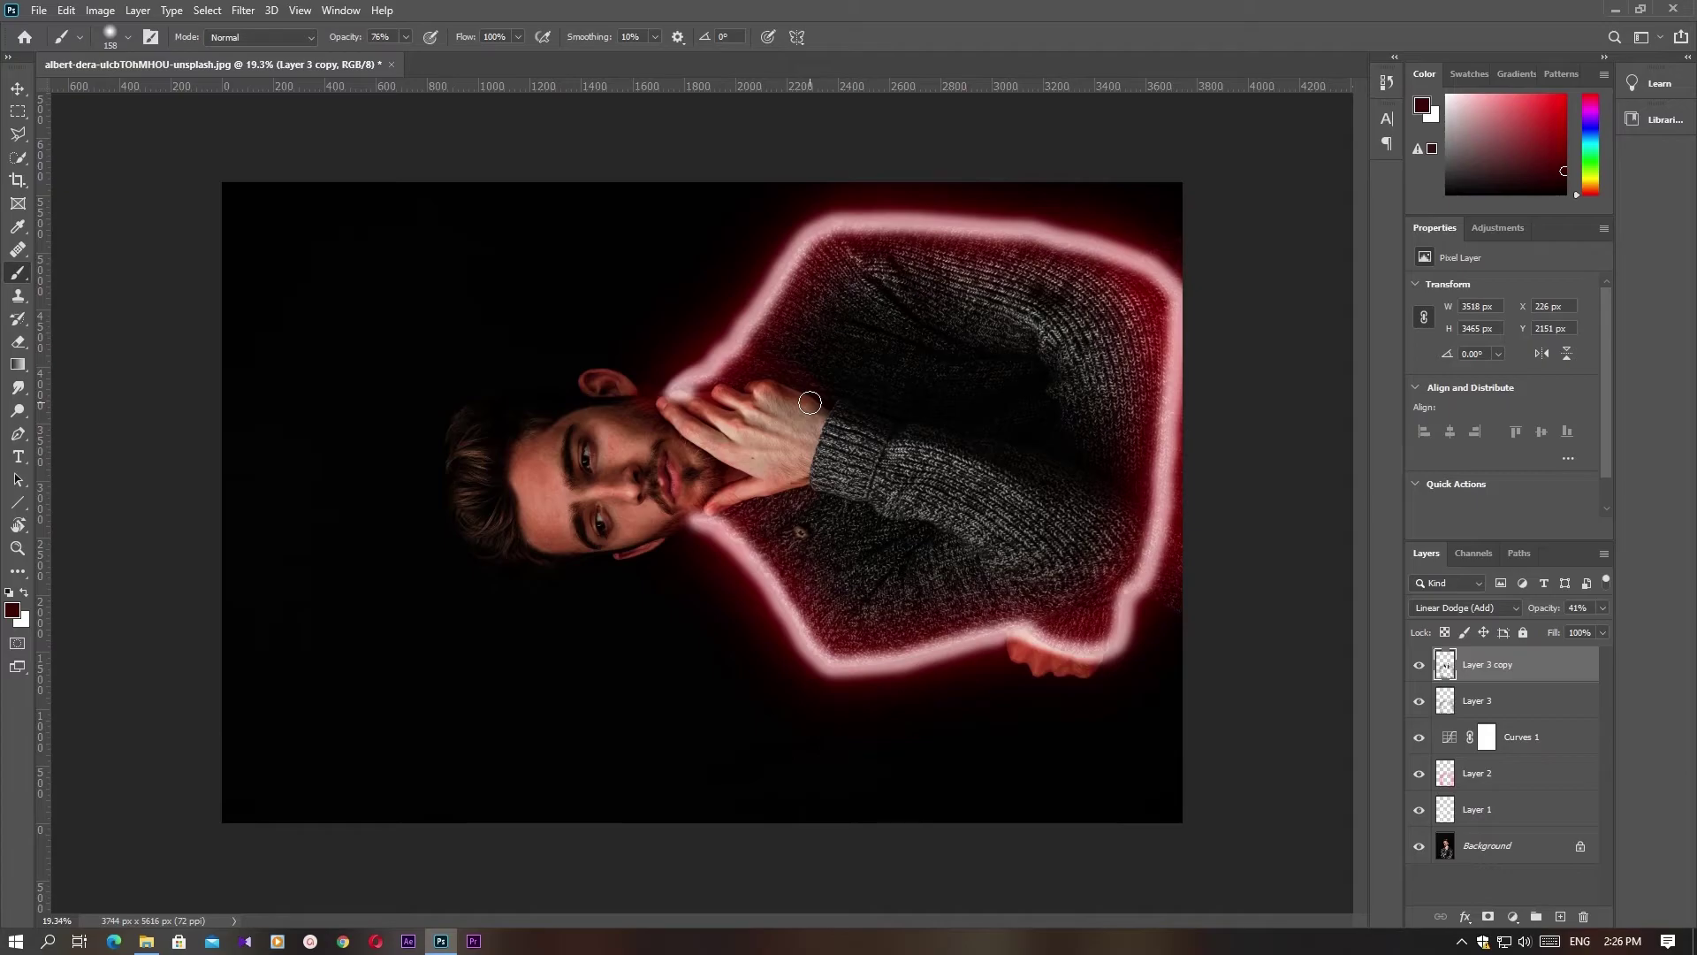
scroll(706, 499, "up", 1)
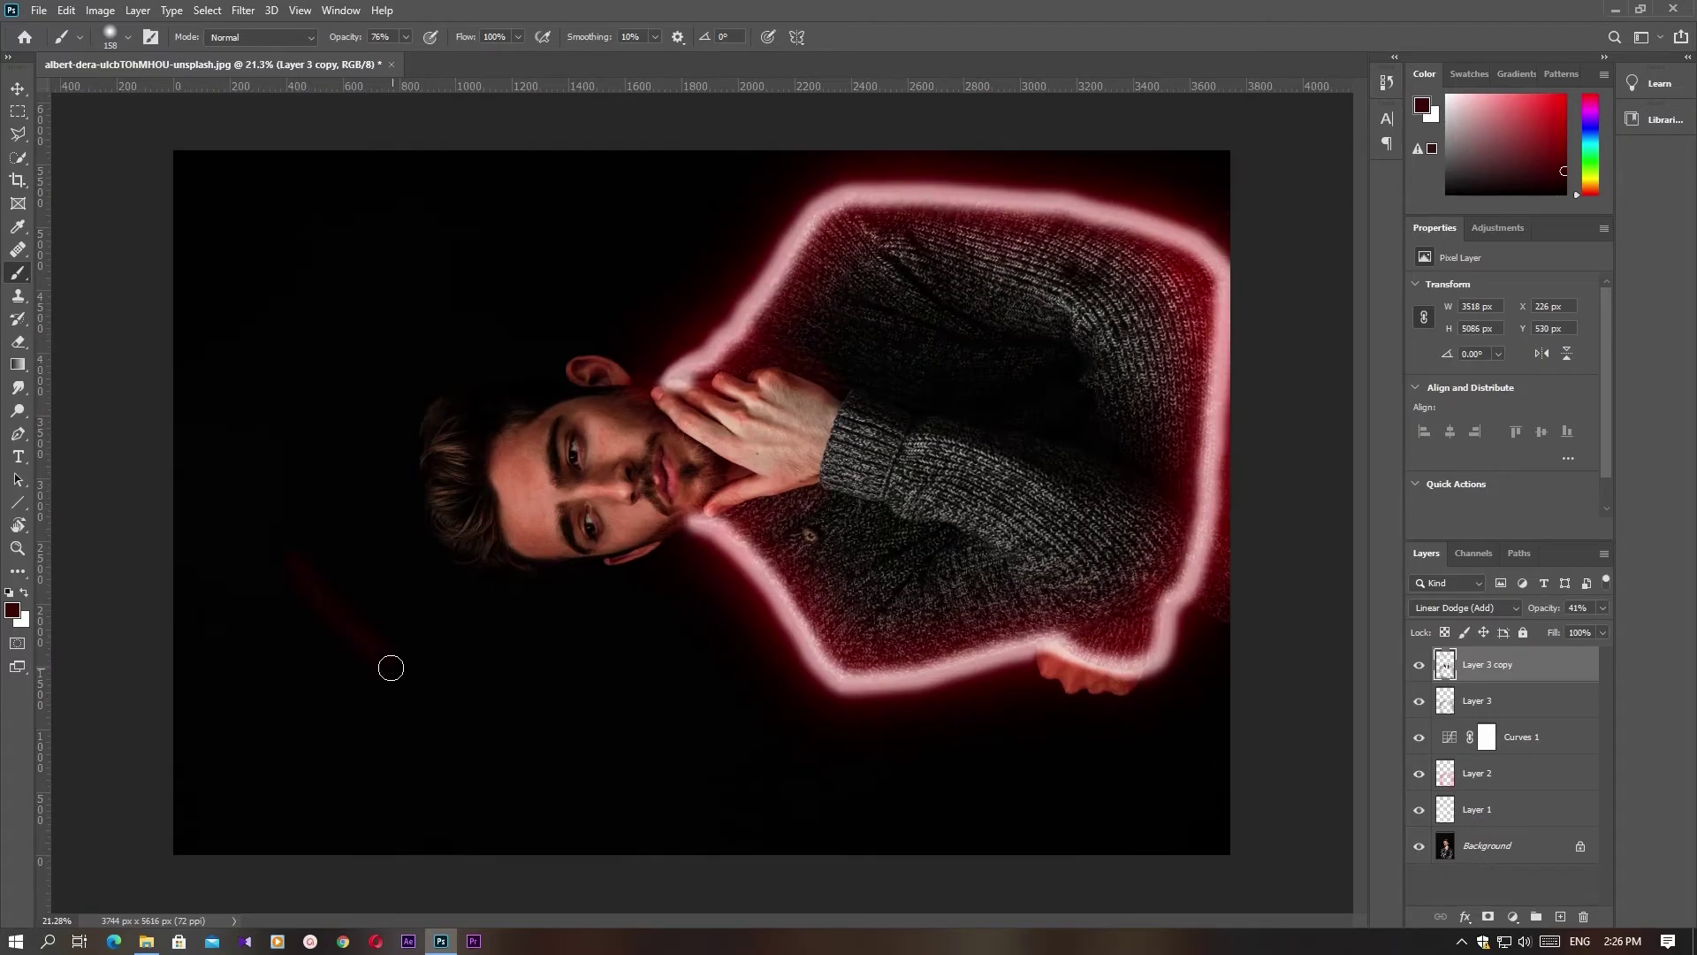
- Rotate the portrait view back upright
key("r")
mouse_move(255, 574)
left_mouse_down()
mouse_move(304, 720)
mouse_move(208, 712)
mouse_move(686, 306)
left_mouse_up()
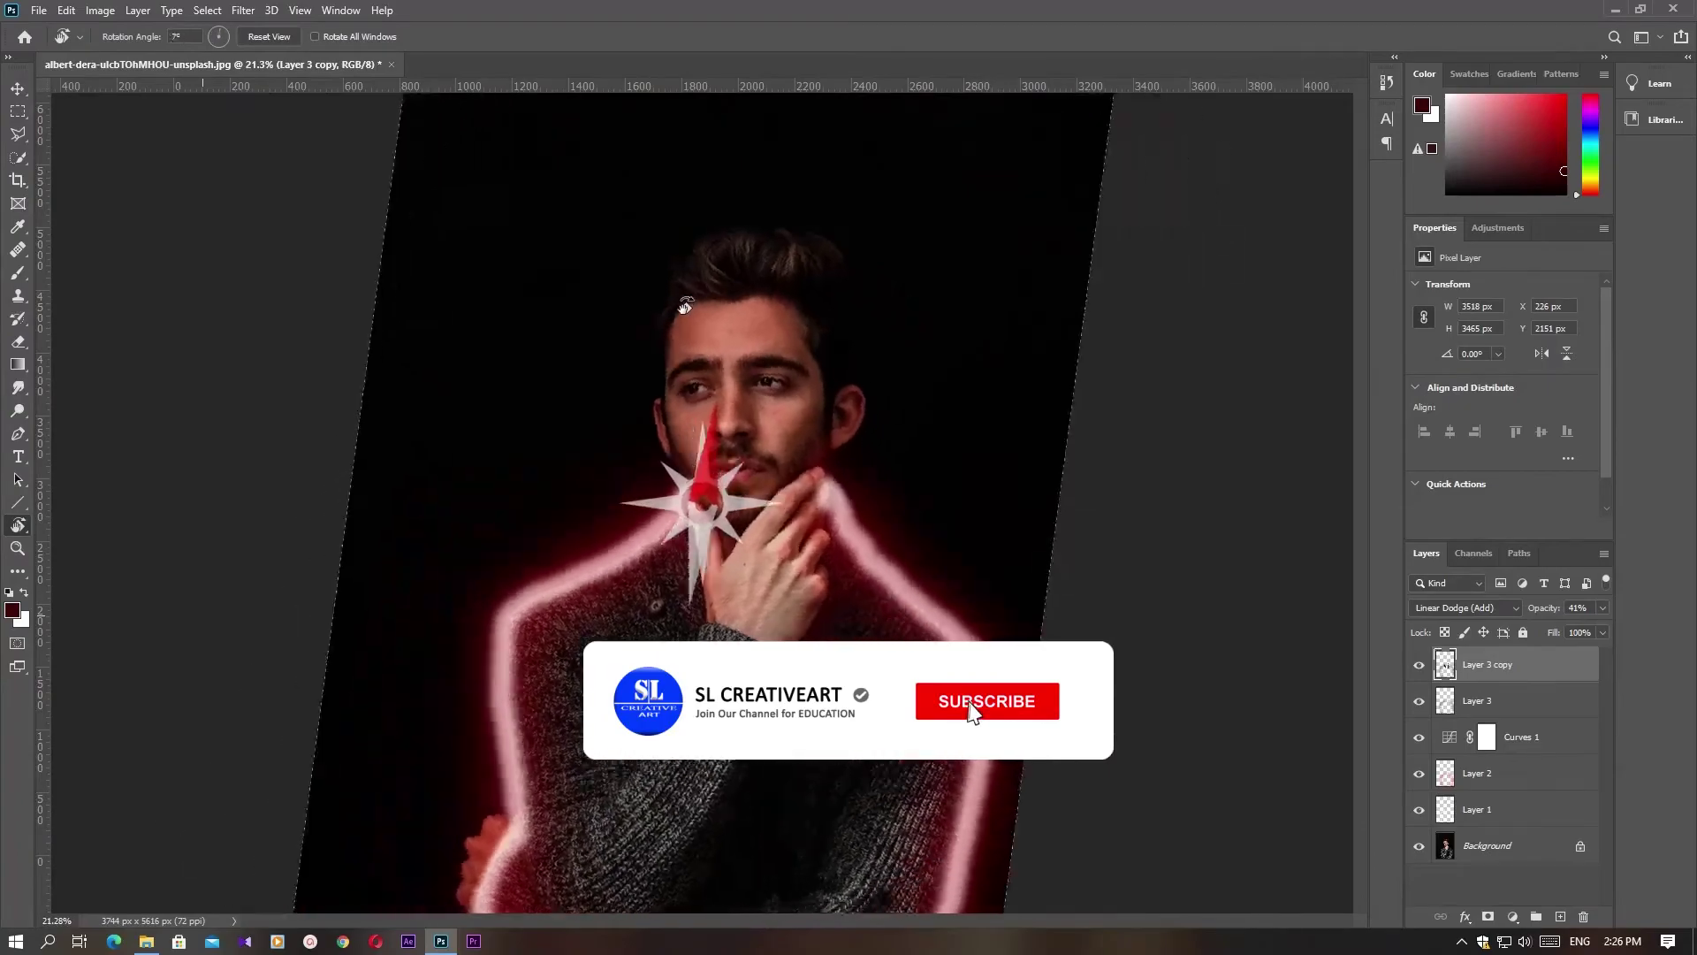
key("Escape")
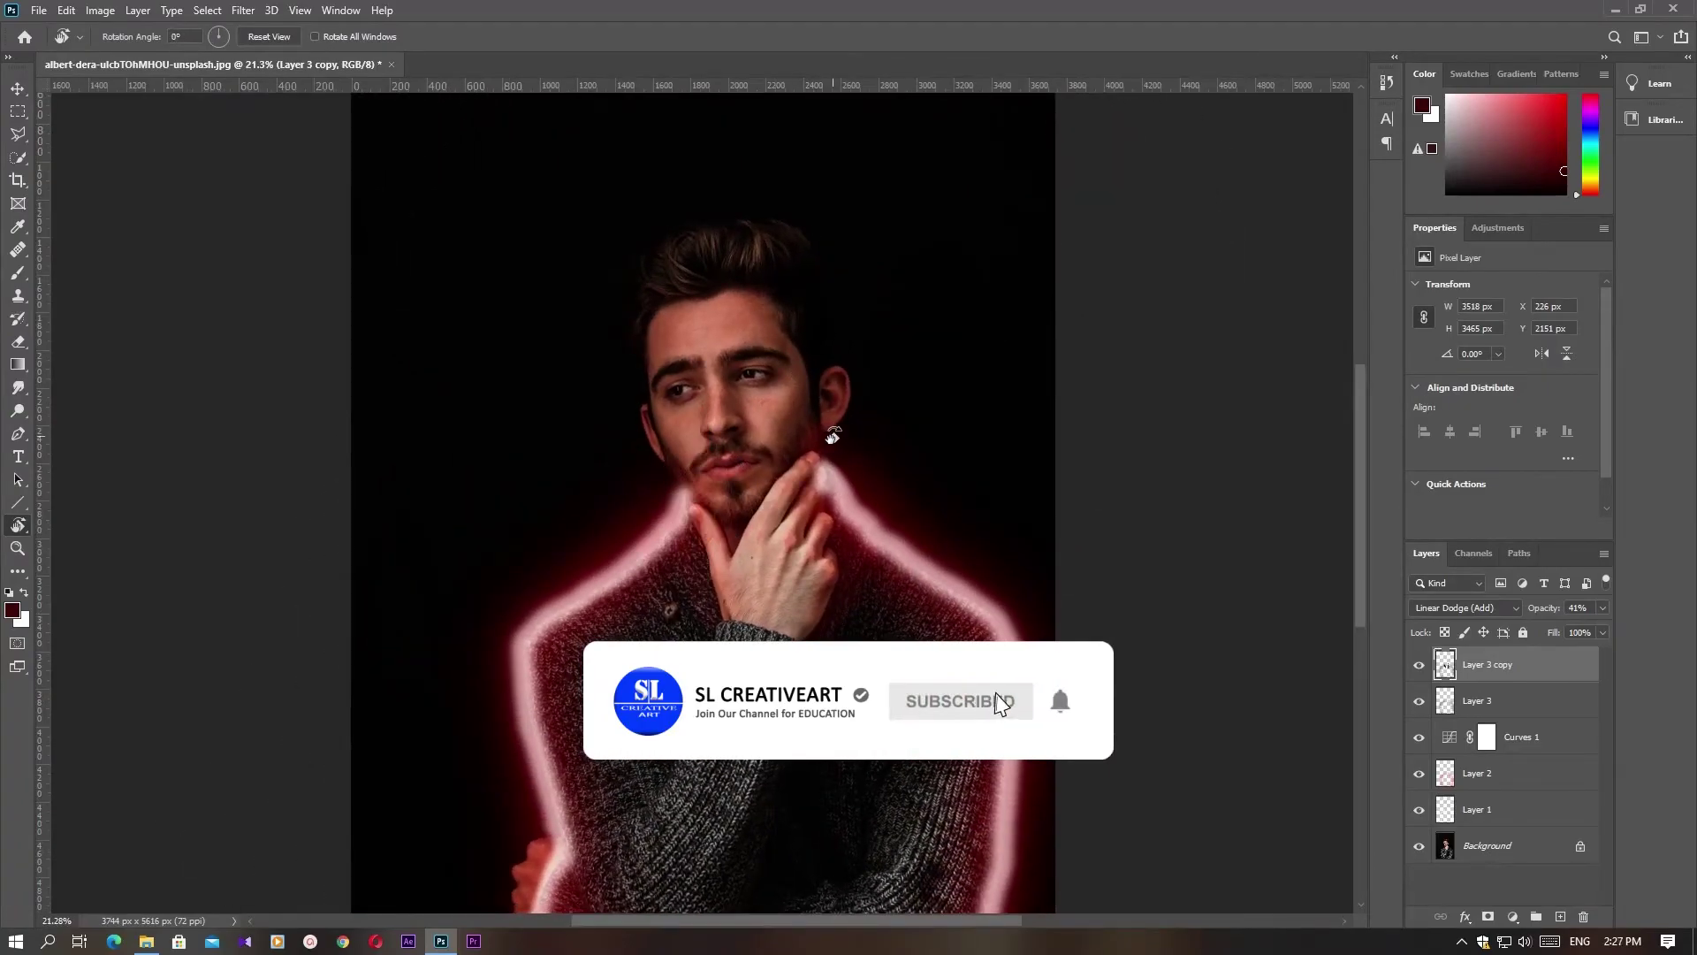
key("b")
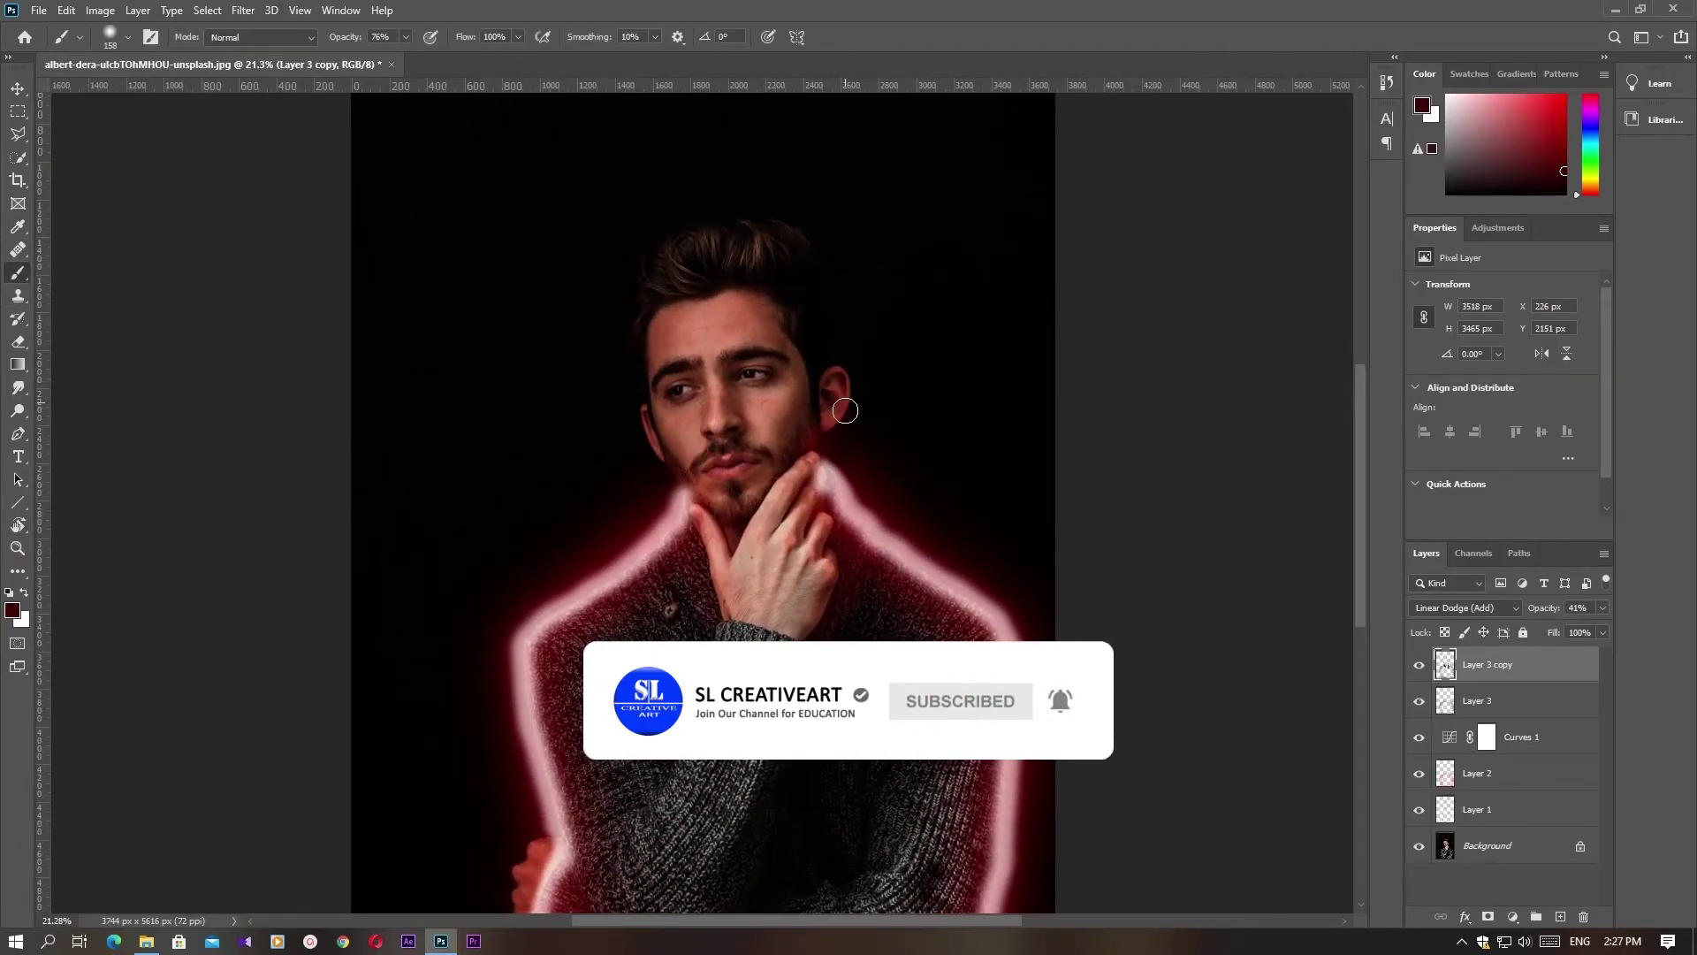
- Paint soft red glow beside the ear and jawline, shrinking the brush to about 87 px
left_click_drag(841, 389, 839, 449)
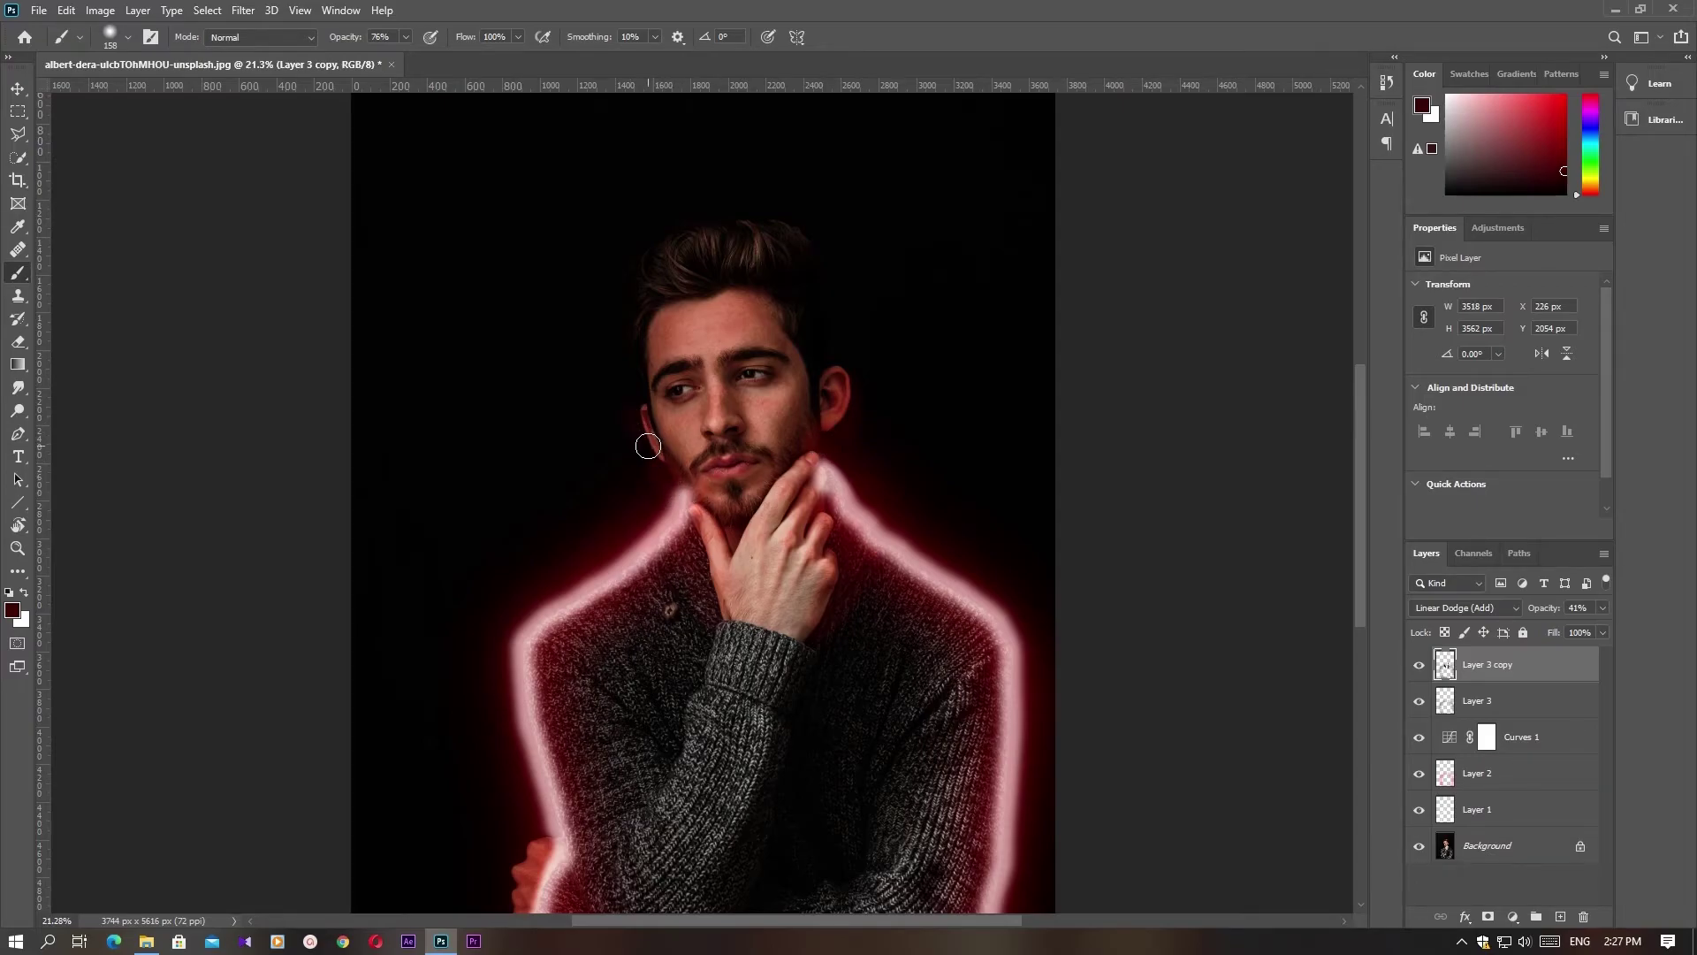
scroll(632, 426, "up", 5)
scroll(650, 436, "up", 2)
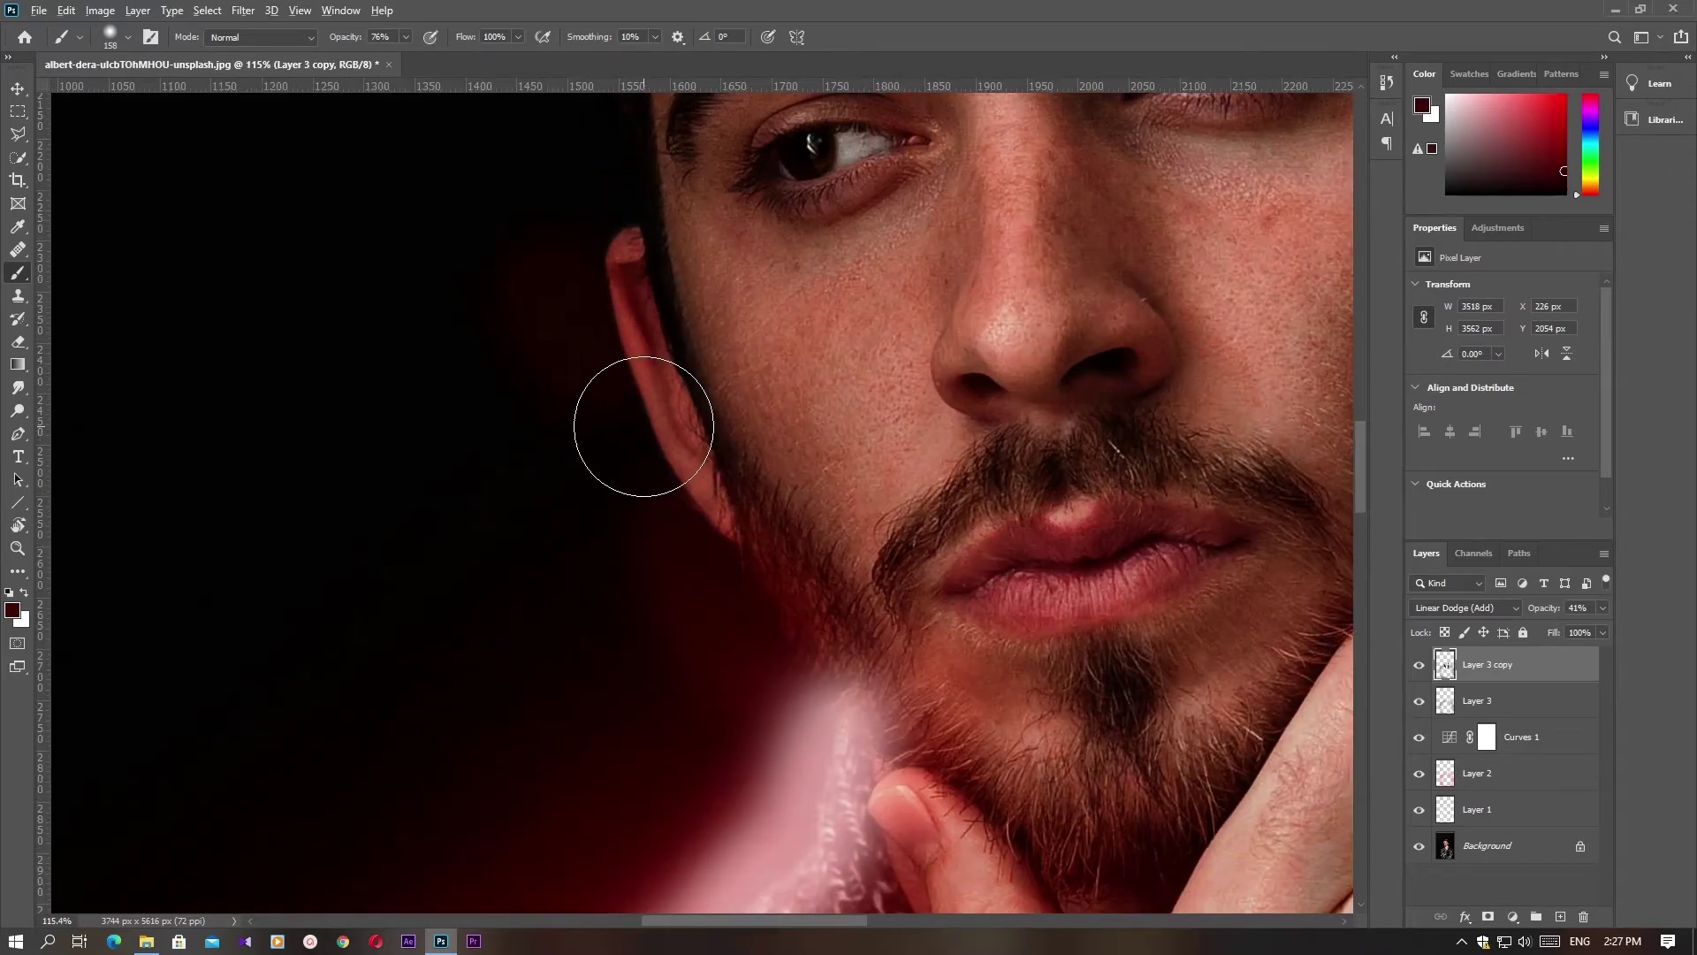
left_click_drag(642, 427, 582, 451)
scroll(761, 587, "down", 2)
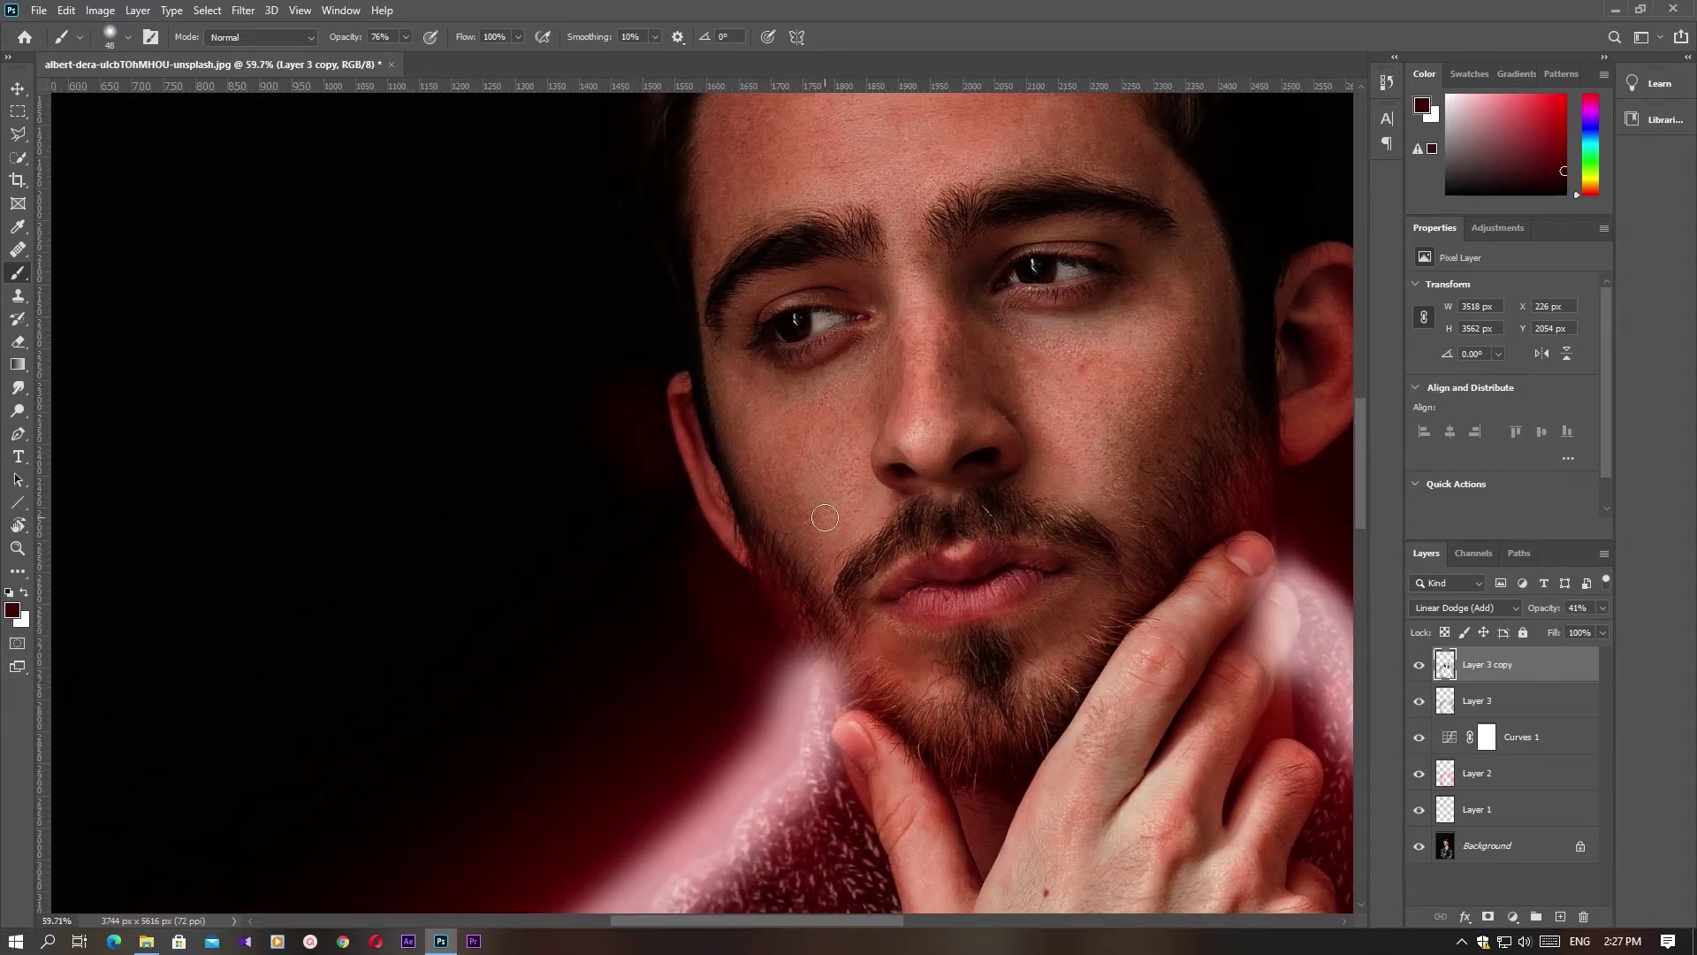
scroll(764, 506, "down", 3)
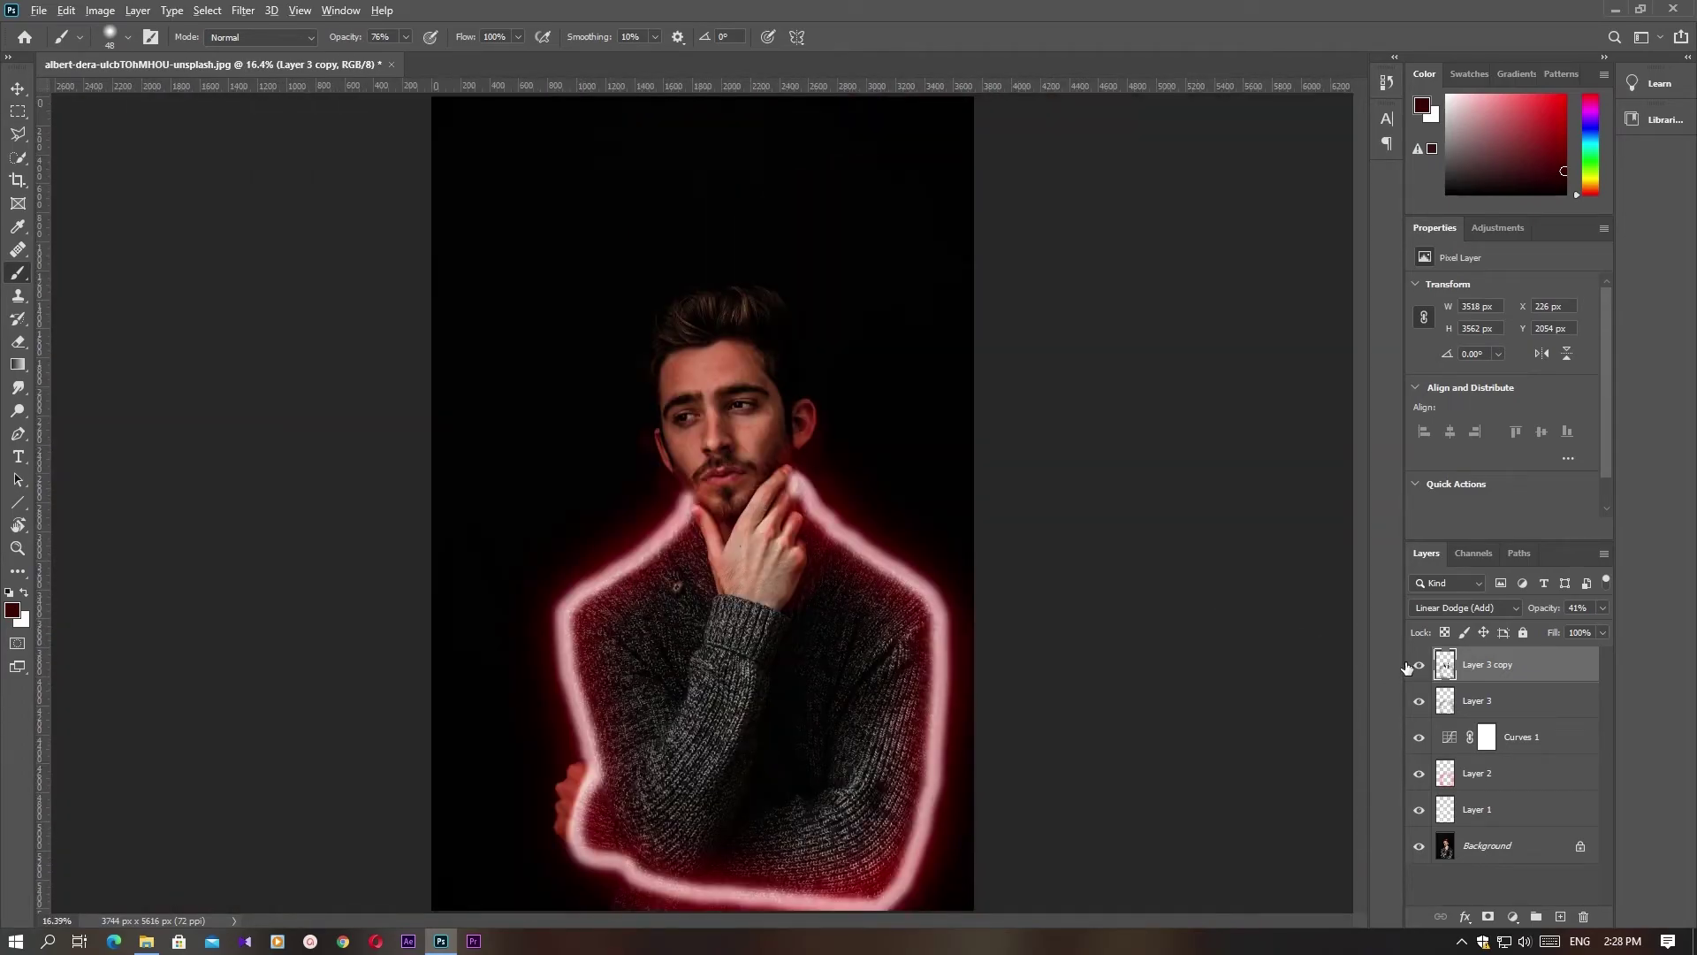
- Merge visible layers into Layer 4; in Camera Raw cool it, tint +13, exposure +0.40, contrast +32
key("ctrl+alt+shift+e")
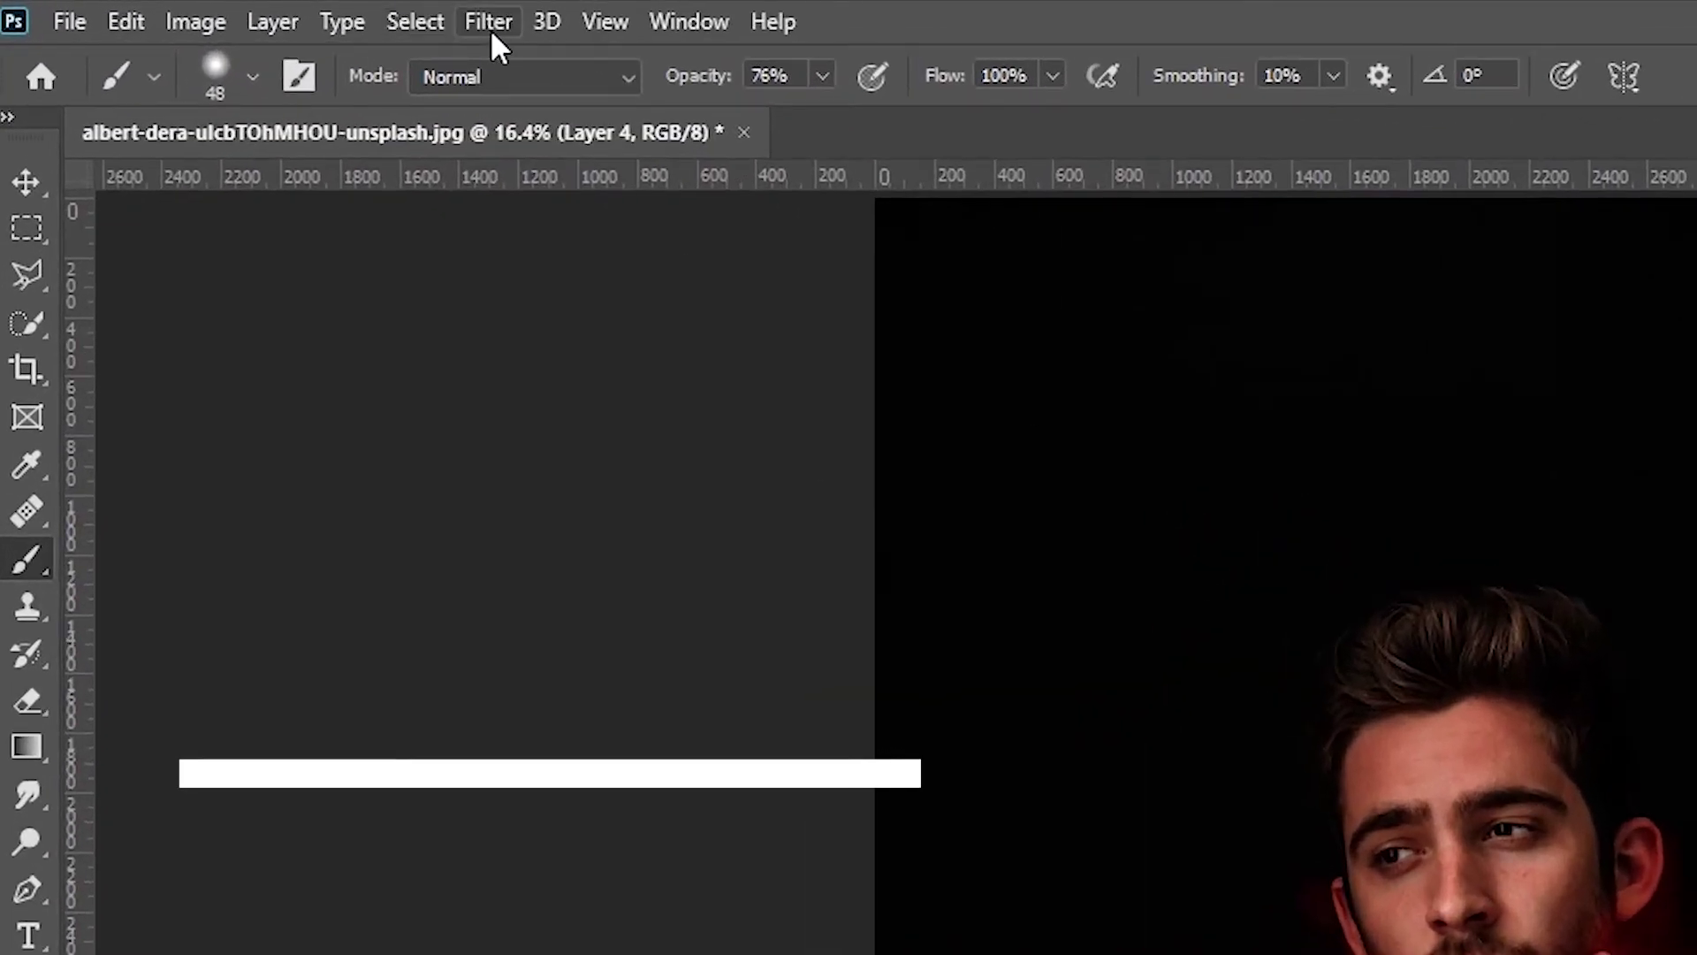
left_click(243, 11)
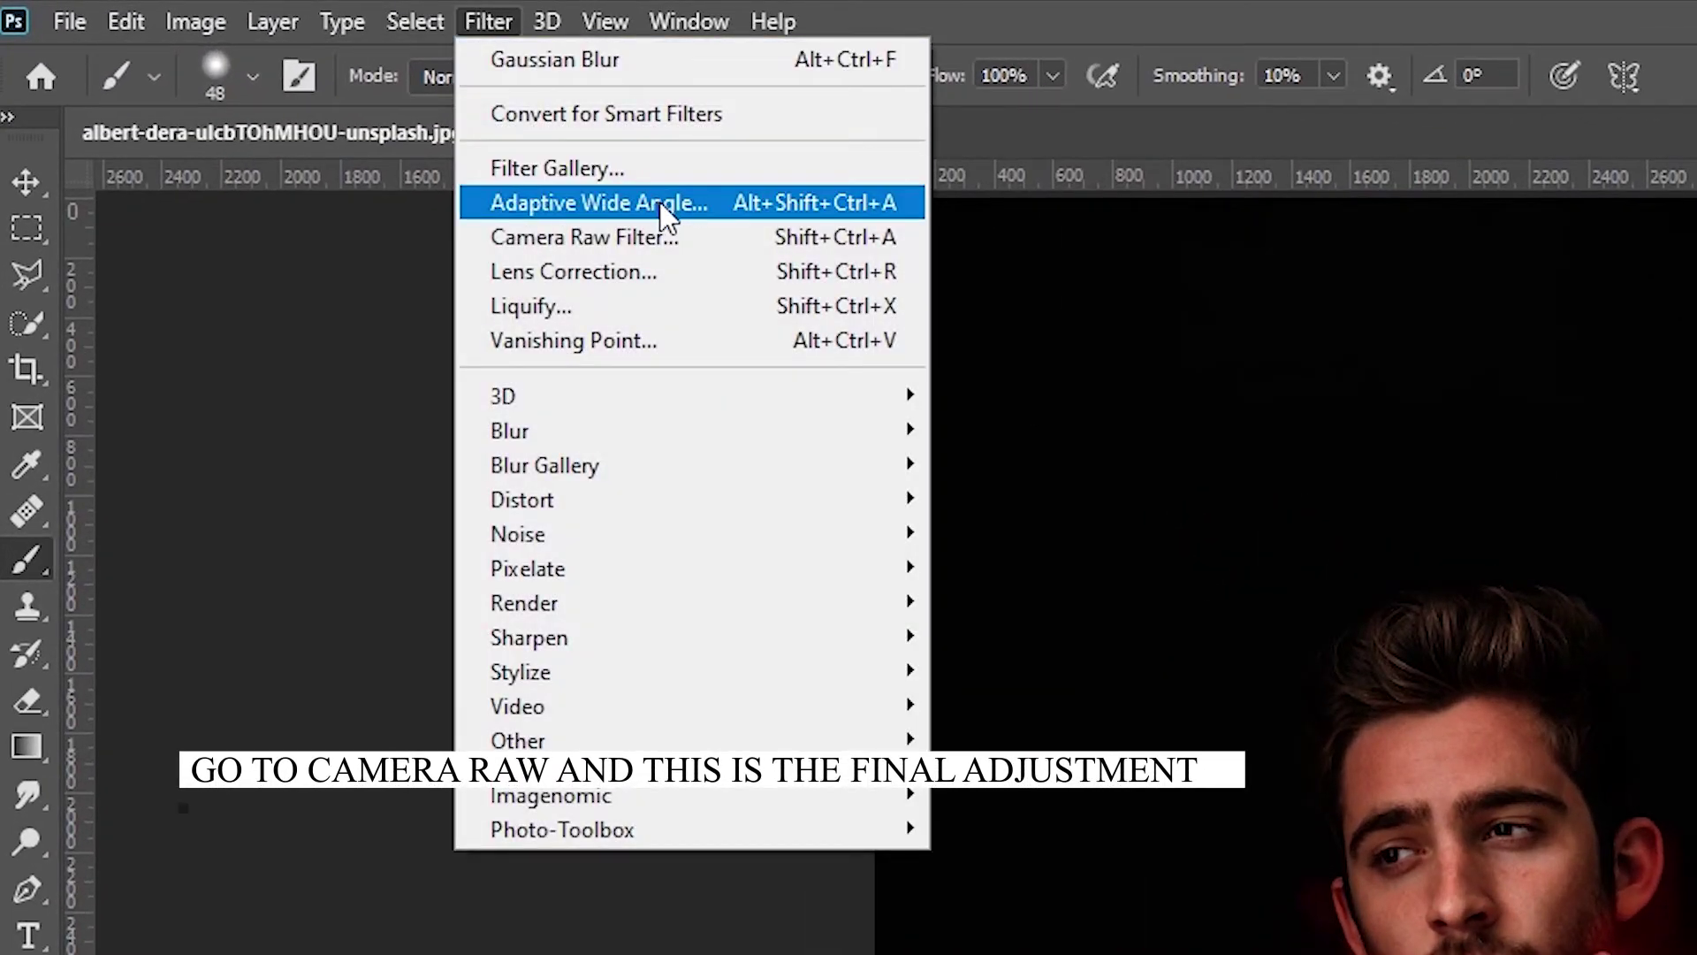
left_click(652, 236)
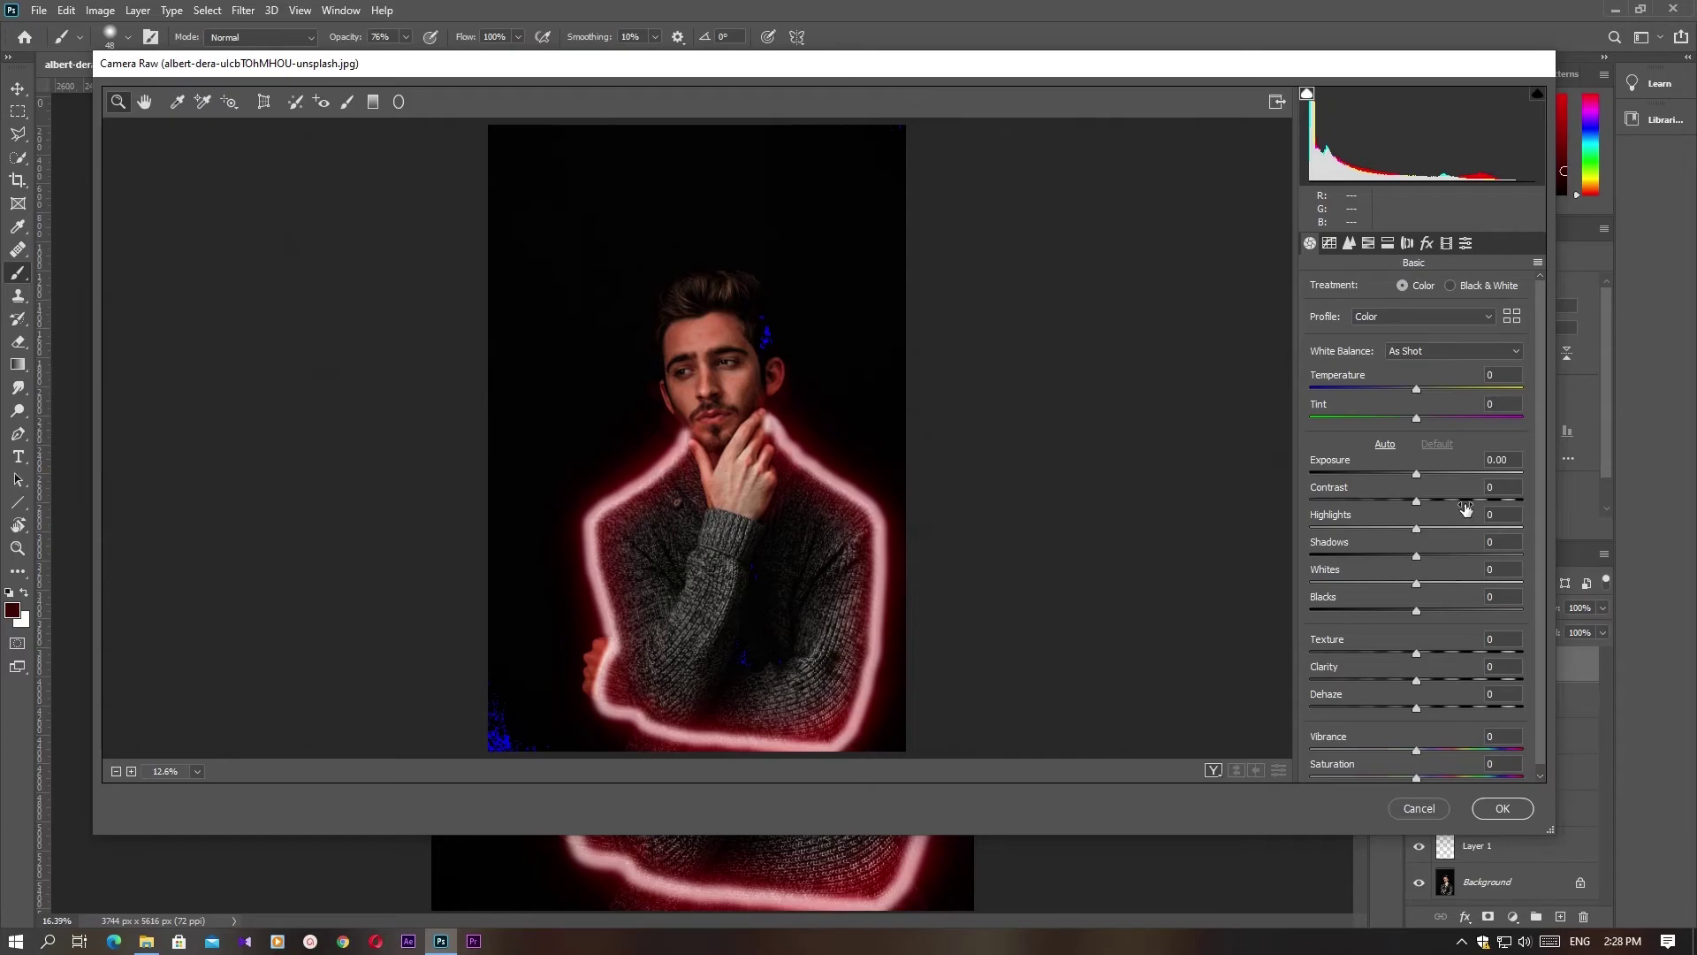
mouse_move(1416, 390)
left_mouse_down()
mouse_move(1386, 395)
mouse_move(1439, 417)
mouse_move(1406, 390)
left_mouse_up()
left_click(1430, 419)
mouse_move(1416, 473)
left_mouse_down()
mouse_move(1456, 500)
mouse_move(1396, 500)
mouse_move(1453, 500)
mouse_move(1409, 528)
mouse_move(1419, 583)
left_mouse_up()
left_click(1417, 555)
left_click_drag(1416, 652, 1334, 612)
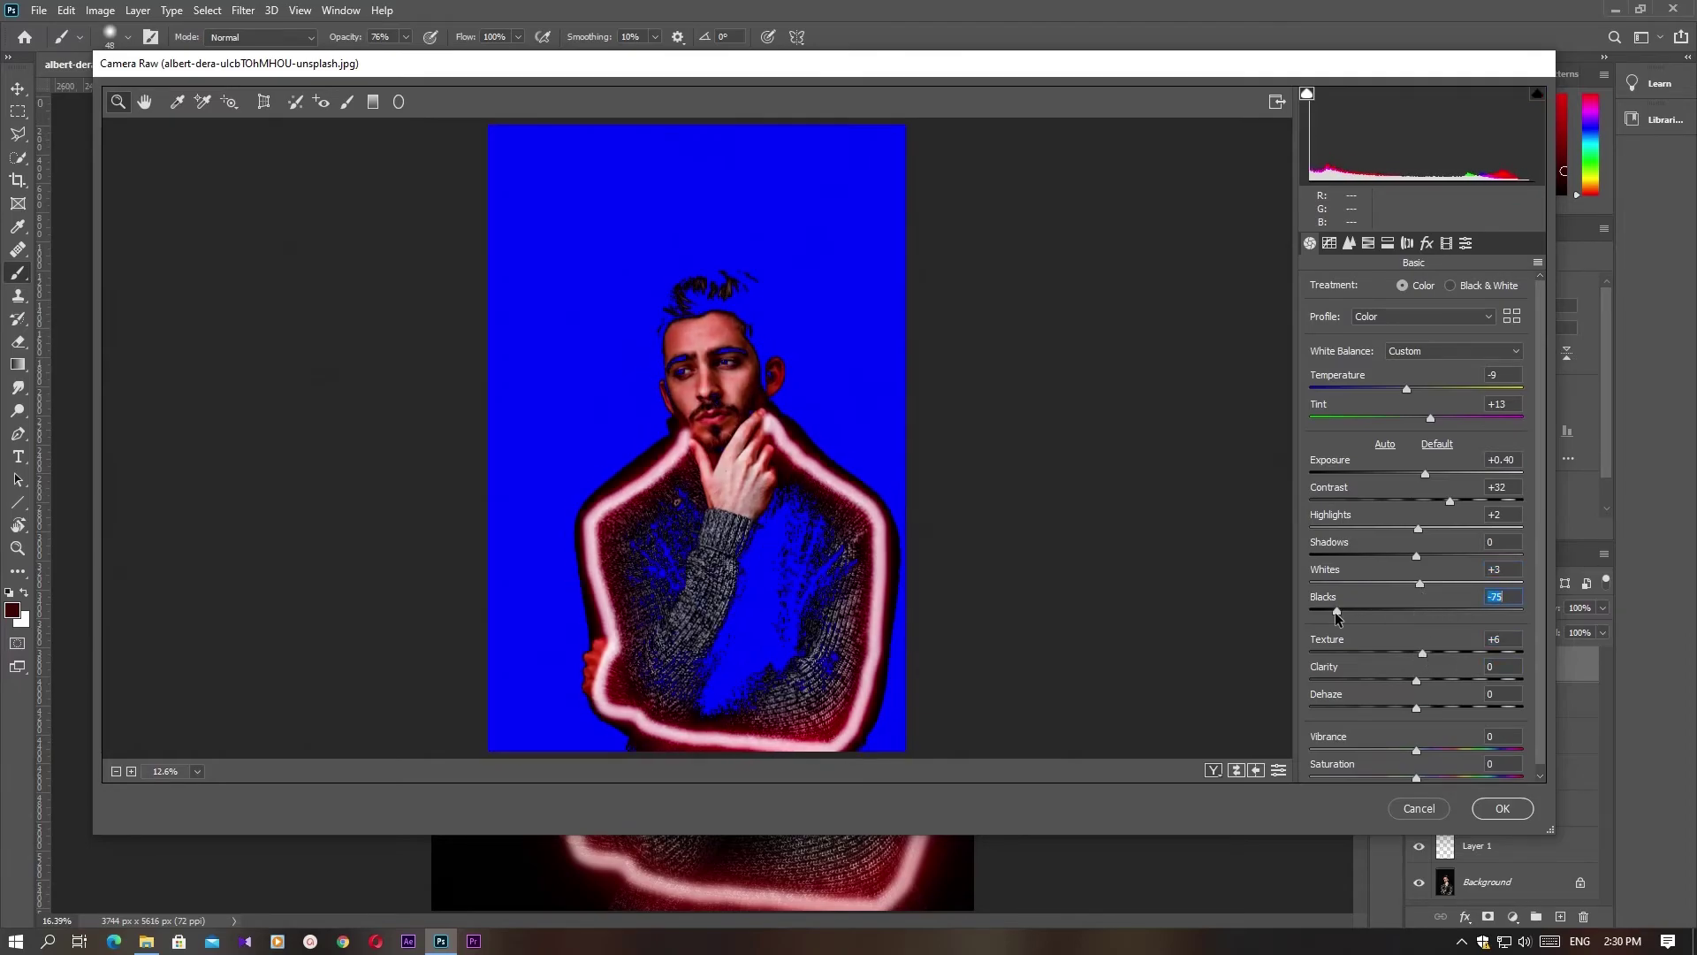
double_click(1337, 610)
left_click(1415, 750)
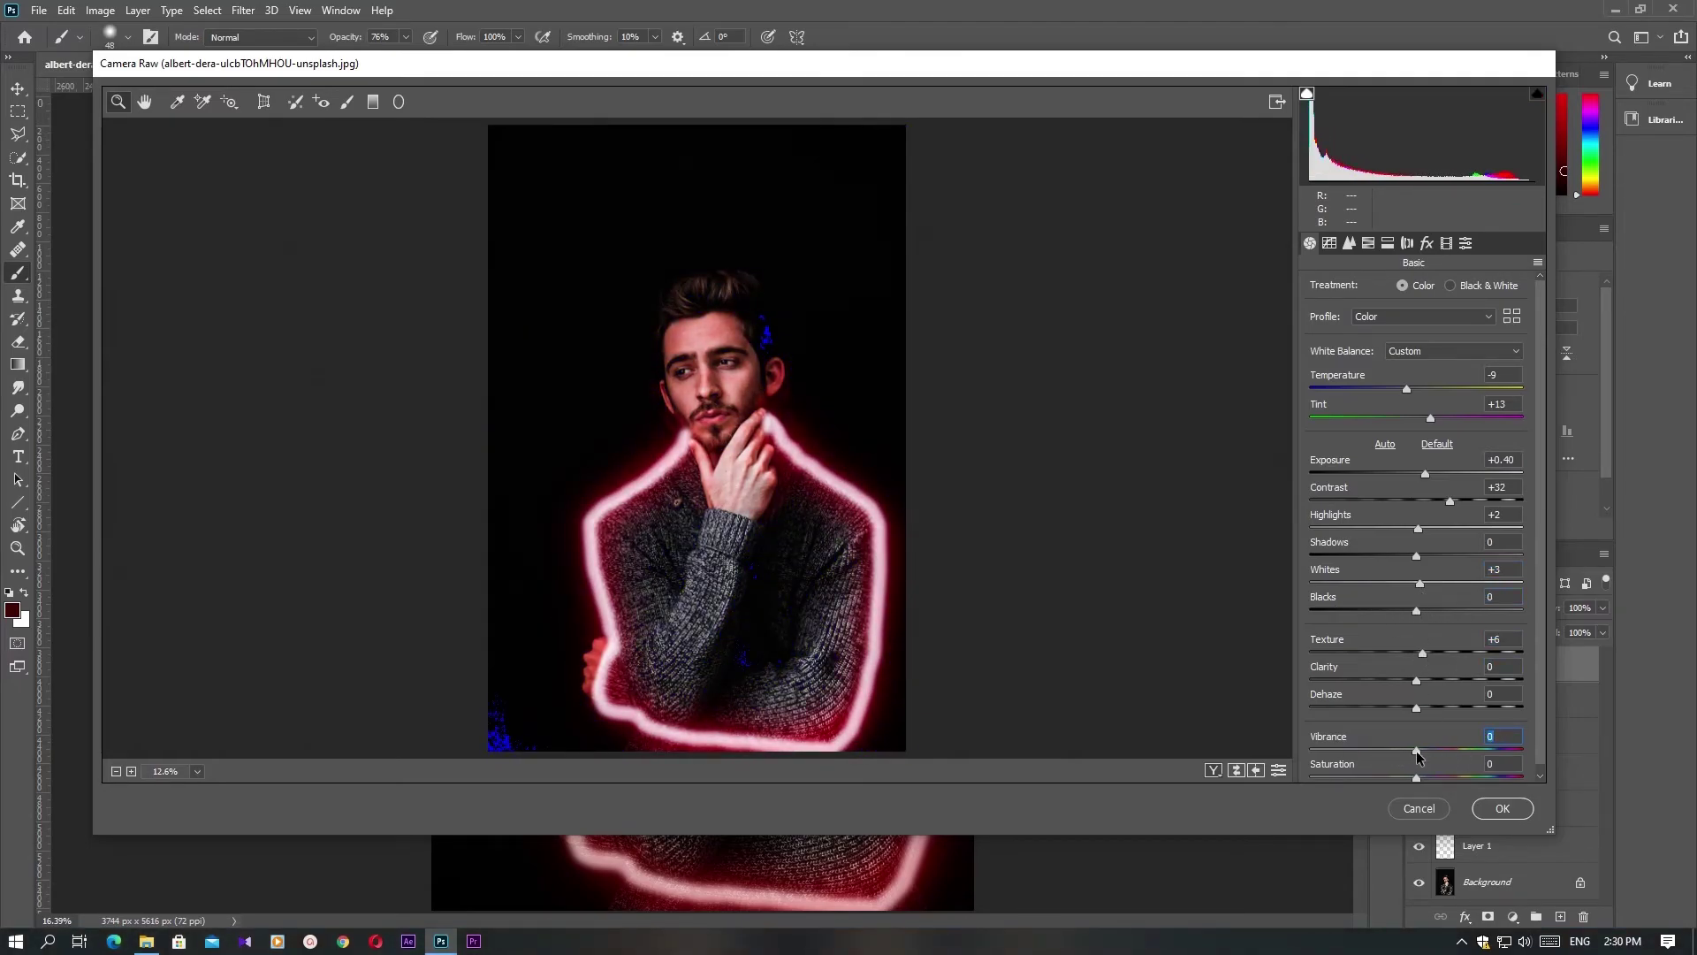
- Set the HSL Reds to hue +43, saturation +93 and luminance -9, and apply Camera Raw
left_click(1368, 243)
left_click(1320, 290)
mouse_move(1421, 353)
left_mouse_down()
mouse_move(1520, 353)
mouse_move(1413, 368)
left_mouse_up()
left_click(1381, 290)
left_click(1456, 290)
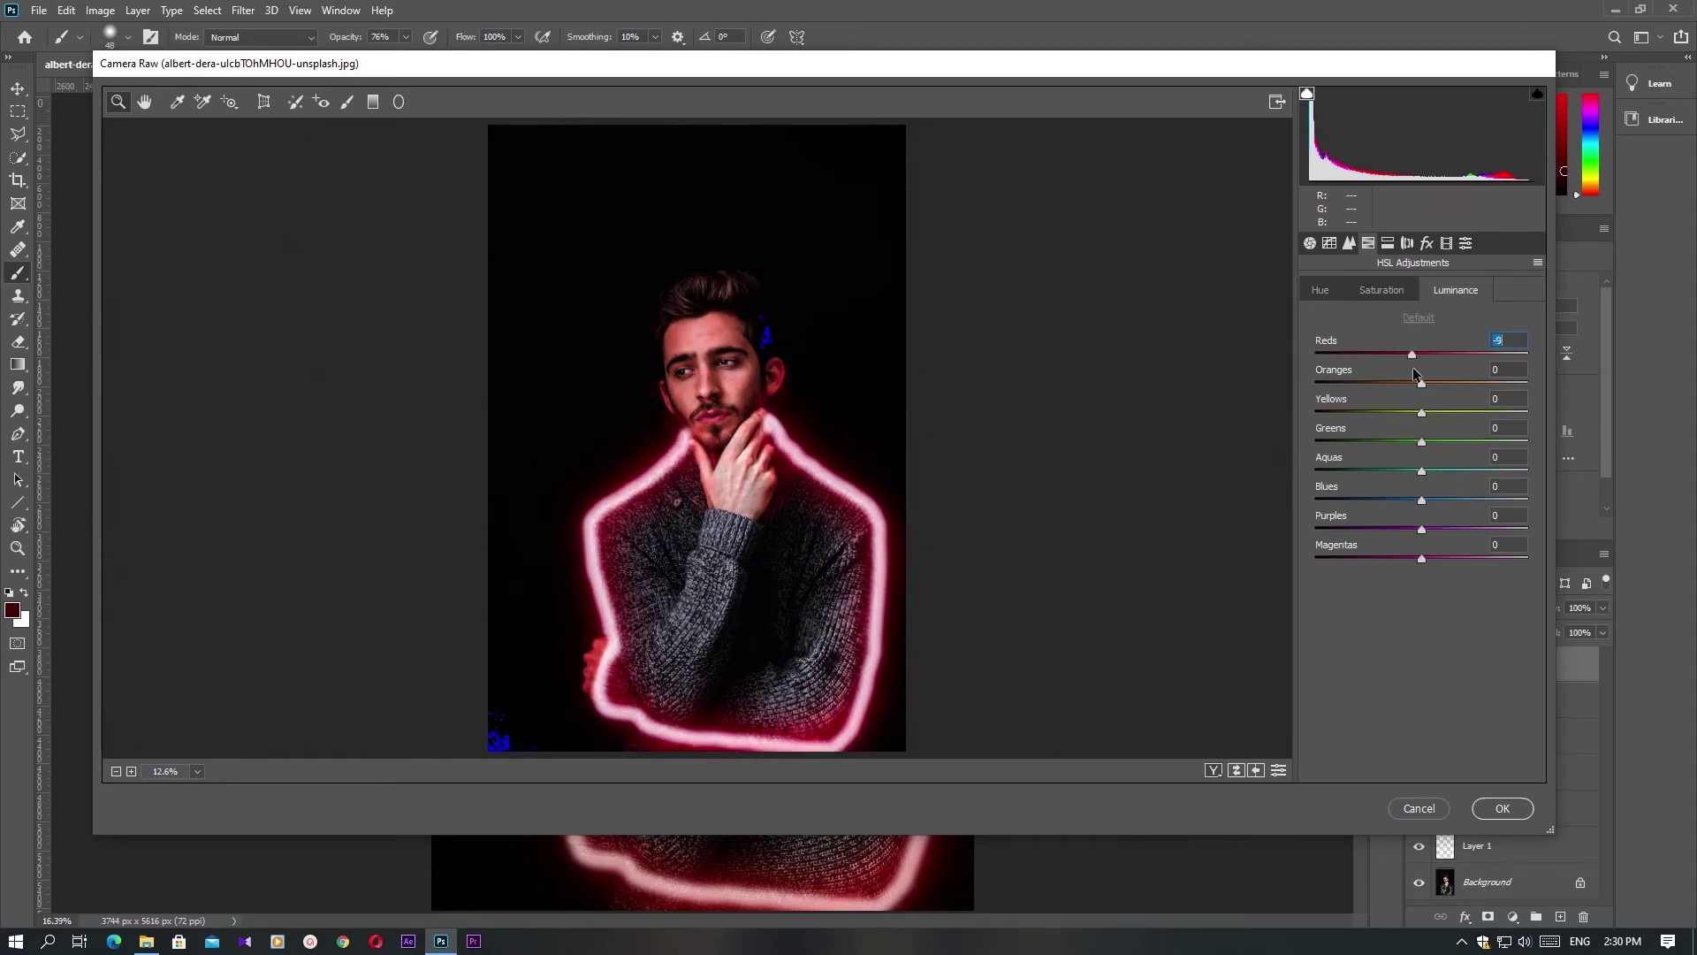
left_click(1501, 809)
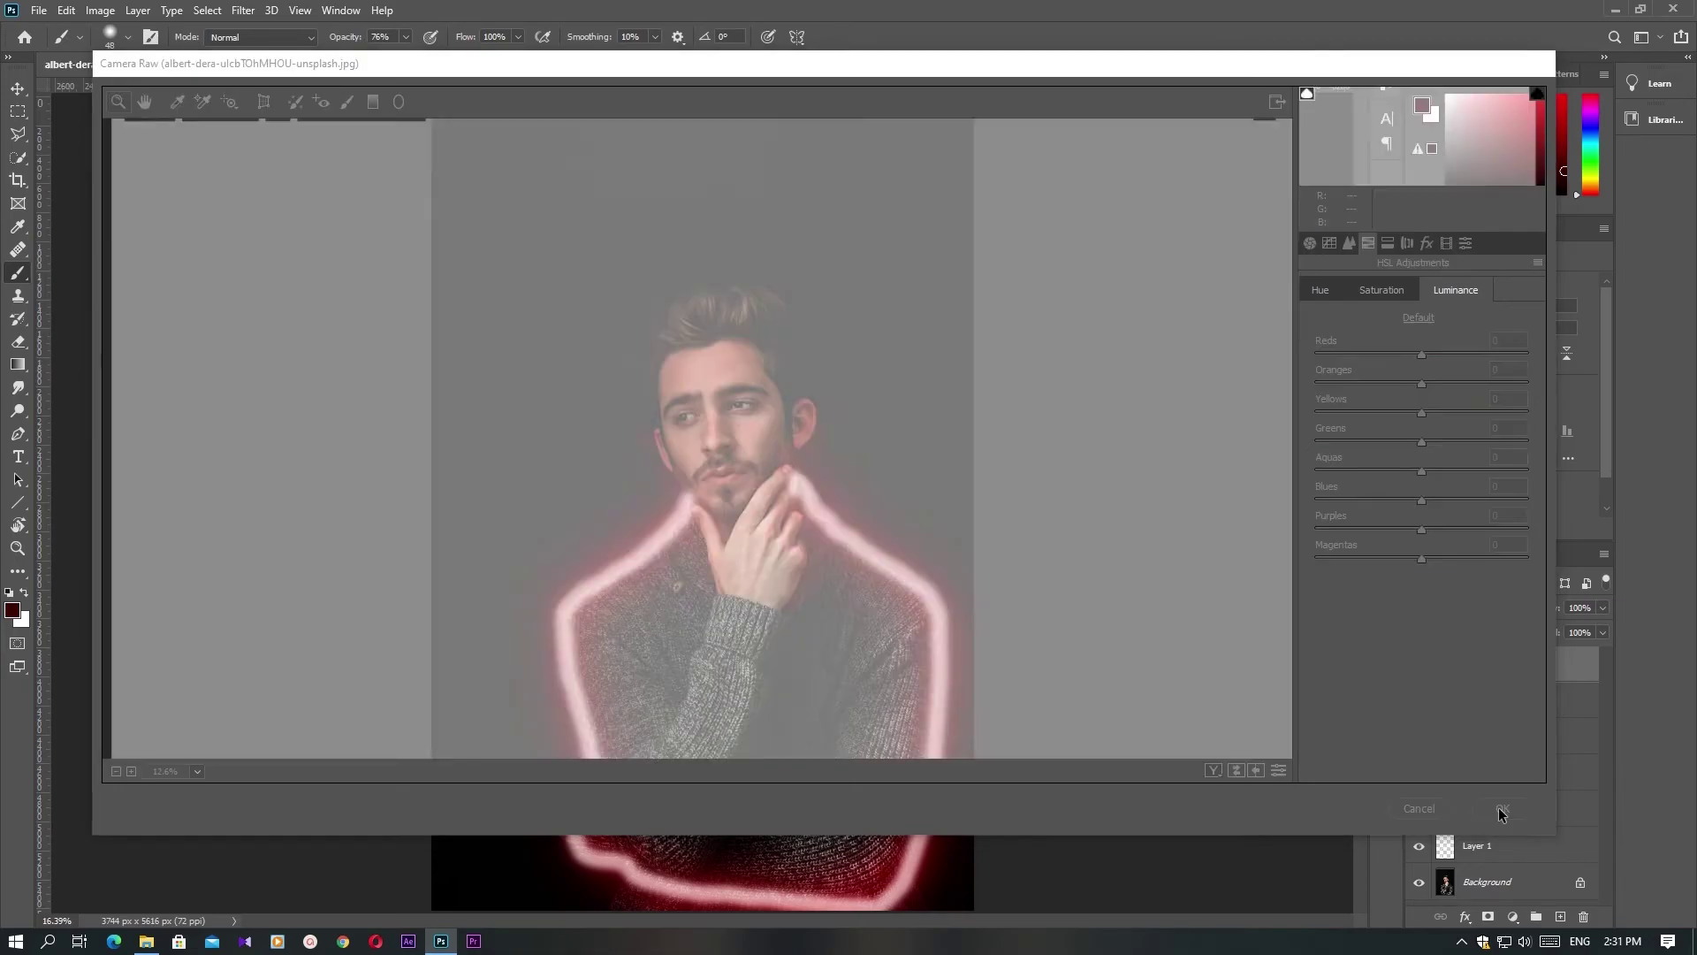